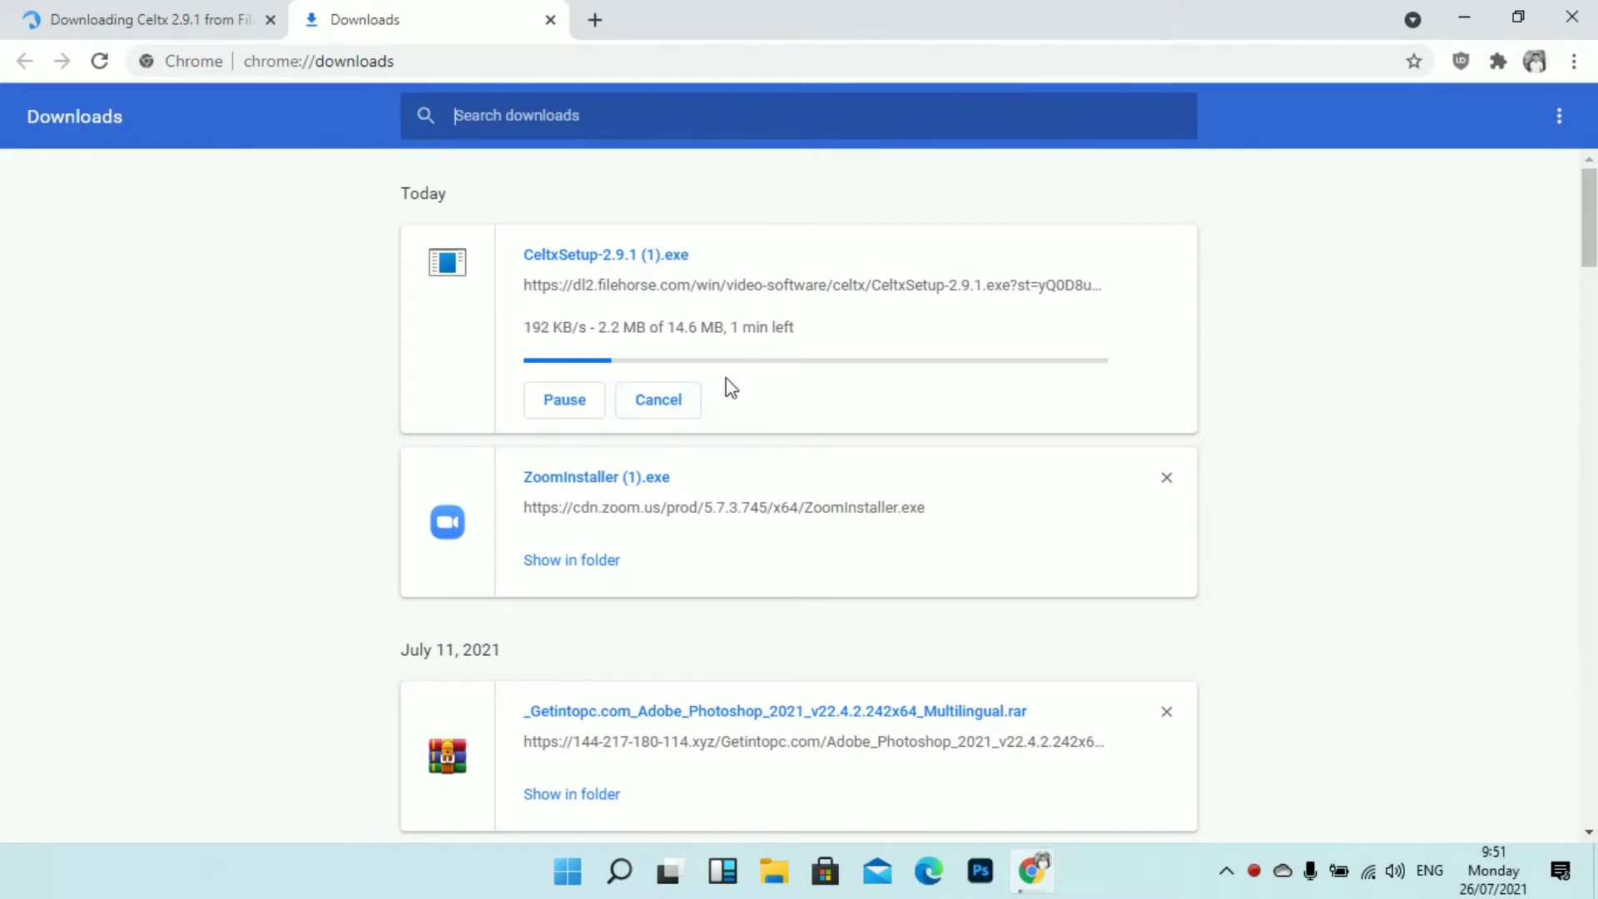
Step: Cancel the running CeltxSetup-2.9.1 installer download and close the browser
{"action": "left_click", "coordinate": [657, 401]}
{"action": "left_click", "coordinate": [1571, 16]}
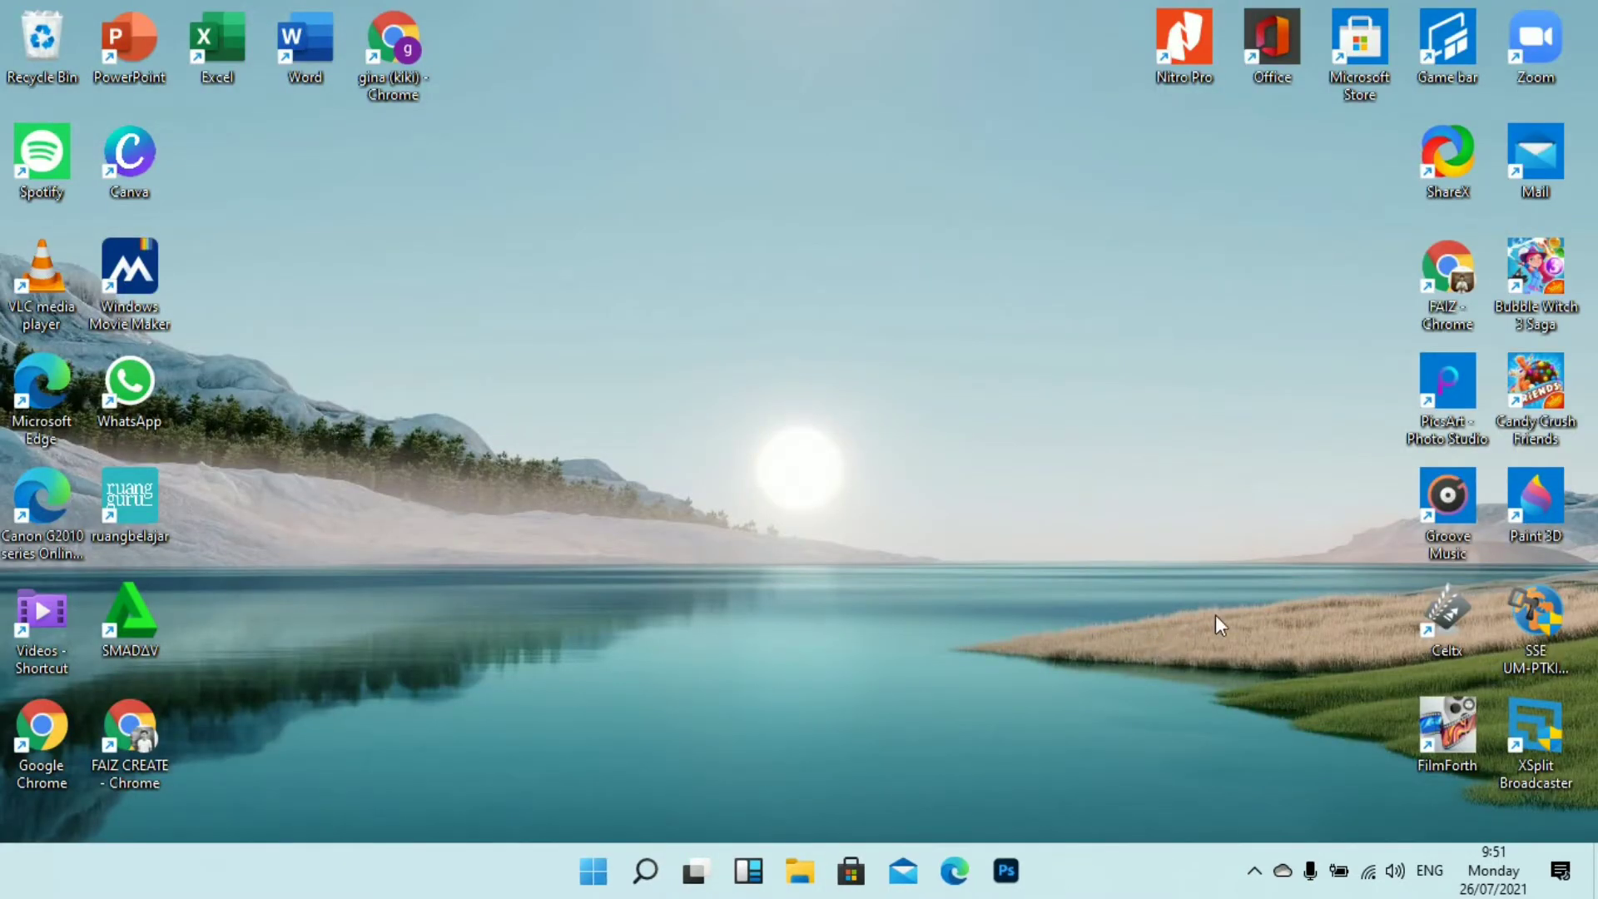
Step: Start Celtx from the desktop, create a new project from the Film template, and maximise its window
{"action": "double_click", "coordinate": [1456, 611]}
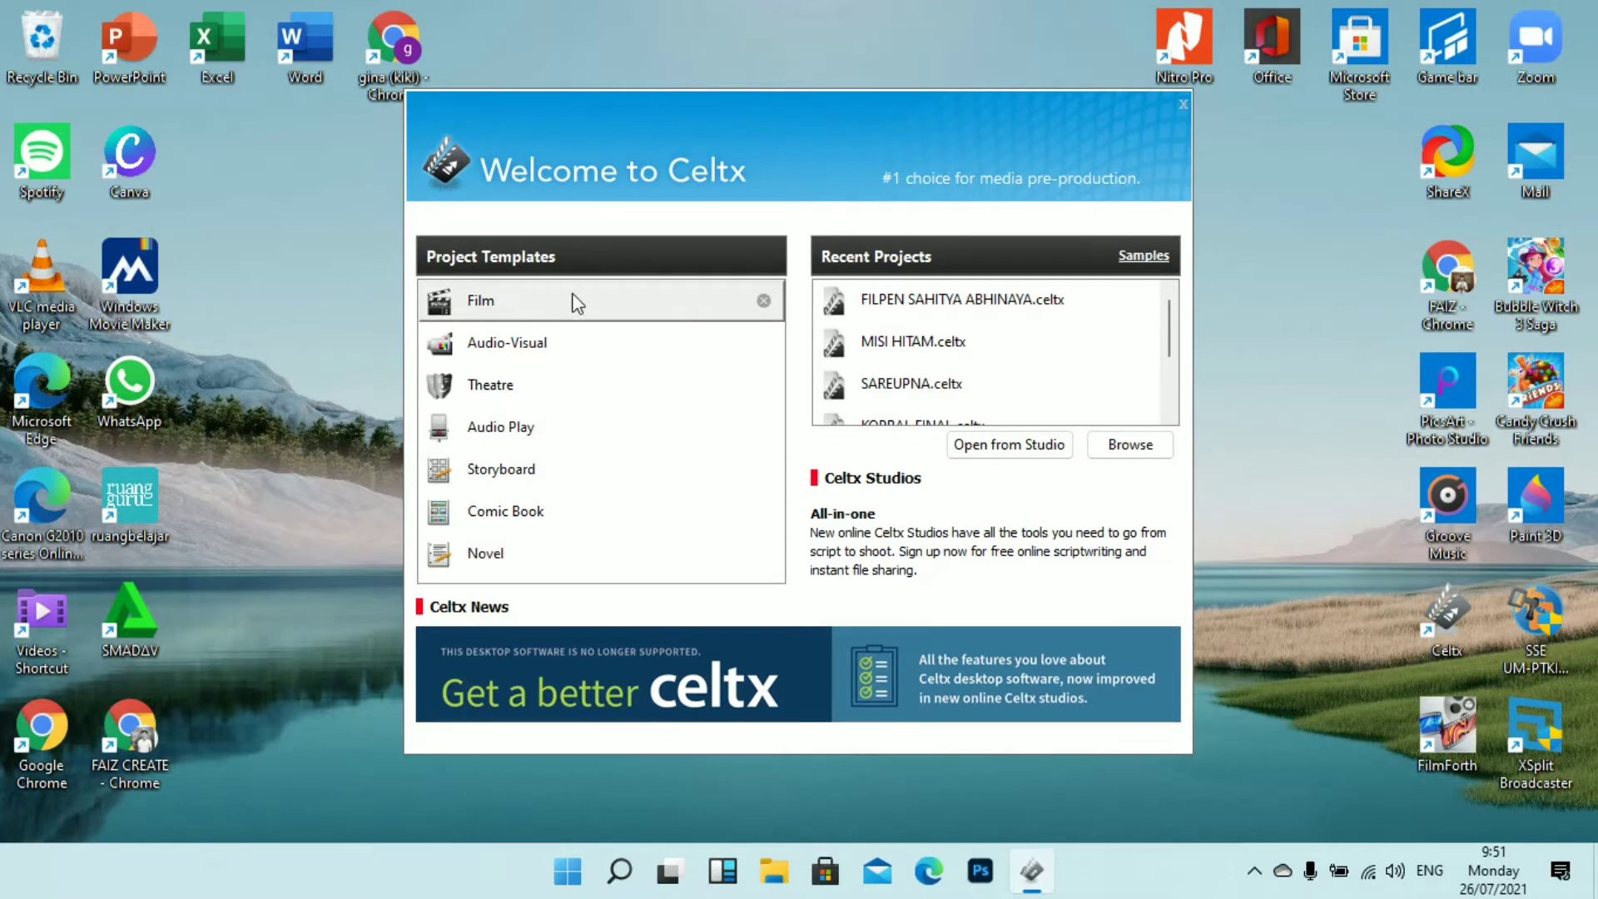
{"action": "left_click", "coordinate": [608, 313]}
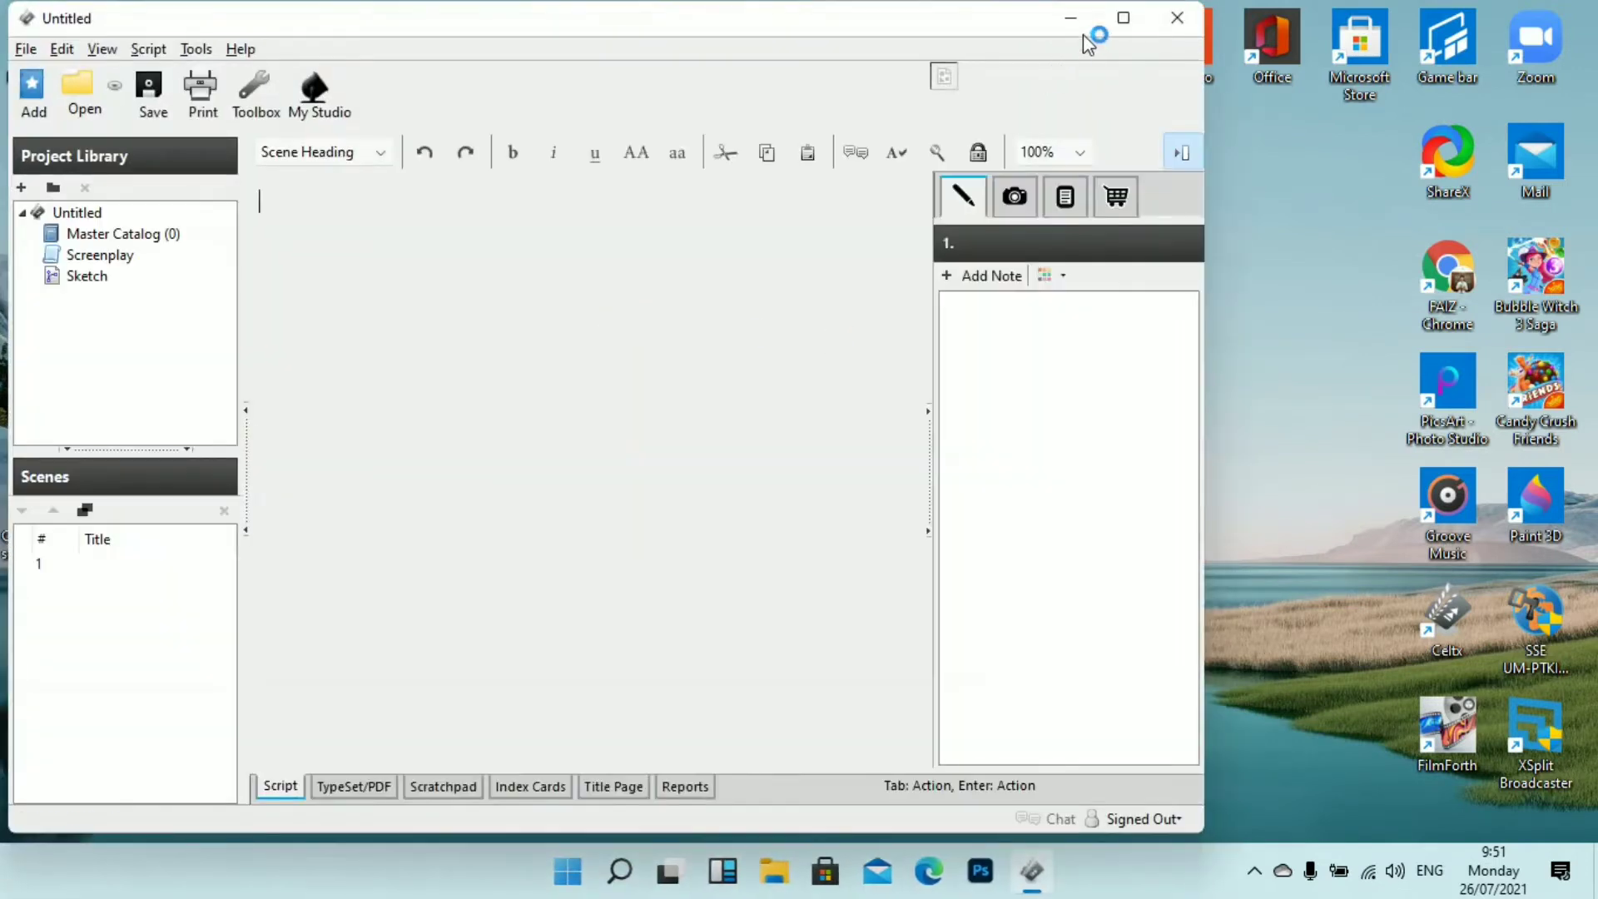
{"action": "left_click", "coordinate": [1122, 17]}
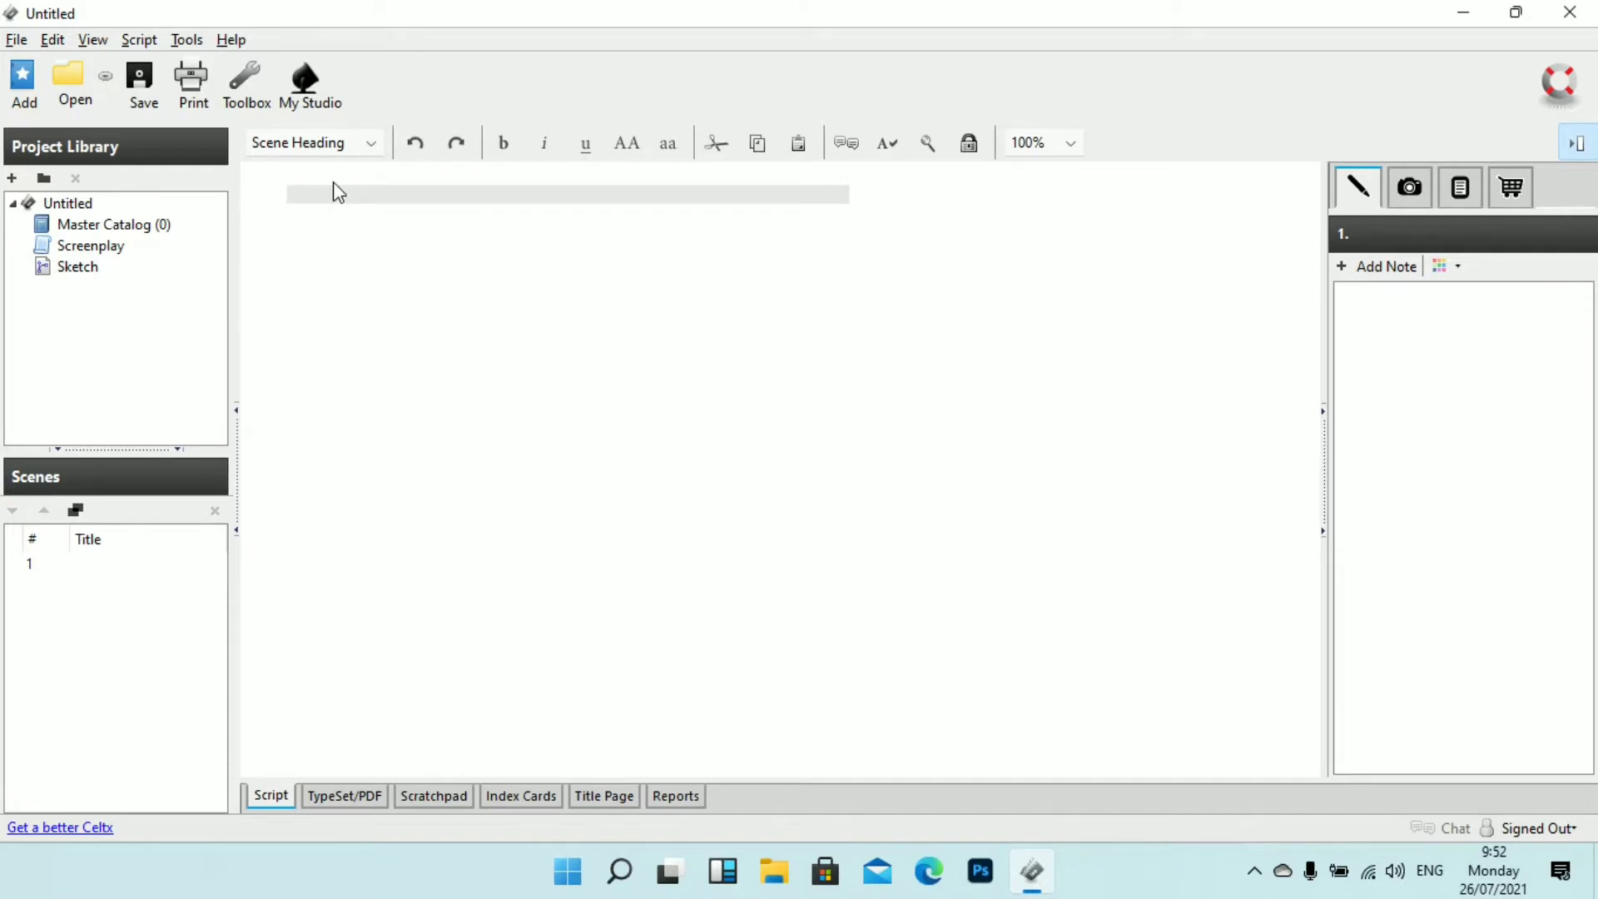
Step: Set the first script line to Scene Heading and write "1. EXT.TERAS RUMAH DIAN.PAGI HARI" on it
{"action": "left_click", "coordinate": [371, 144]}
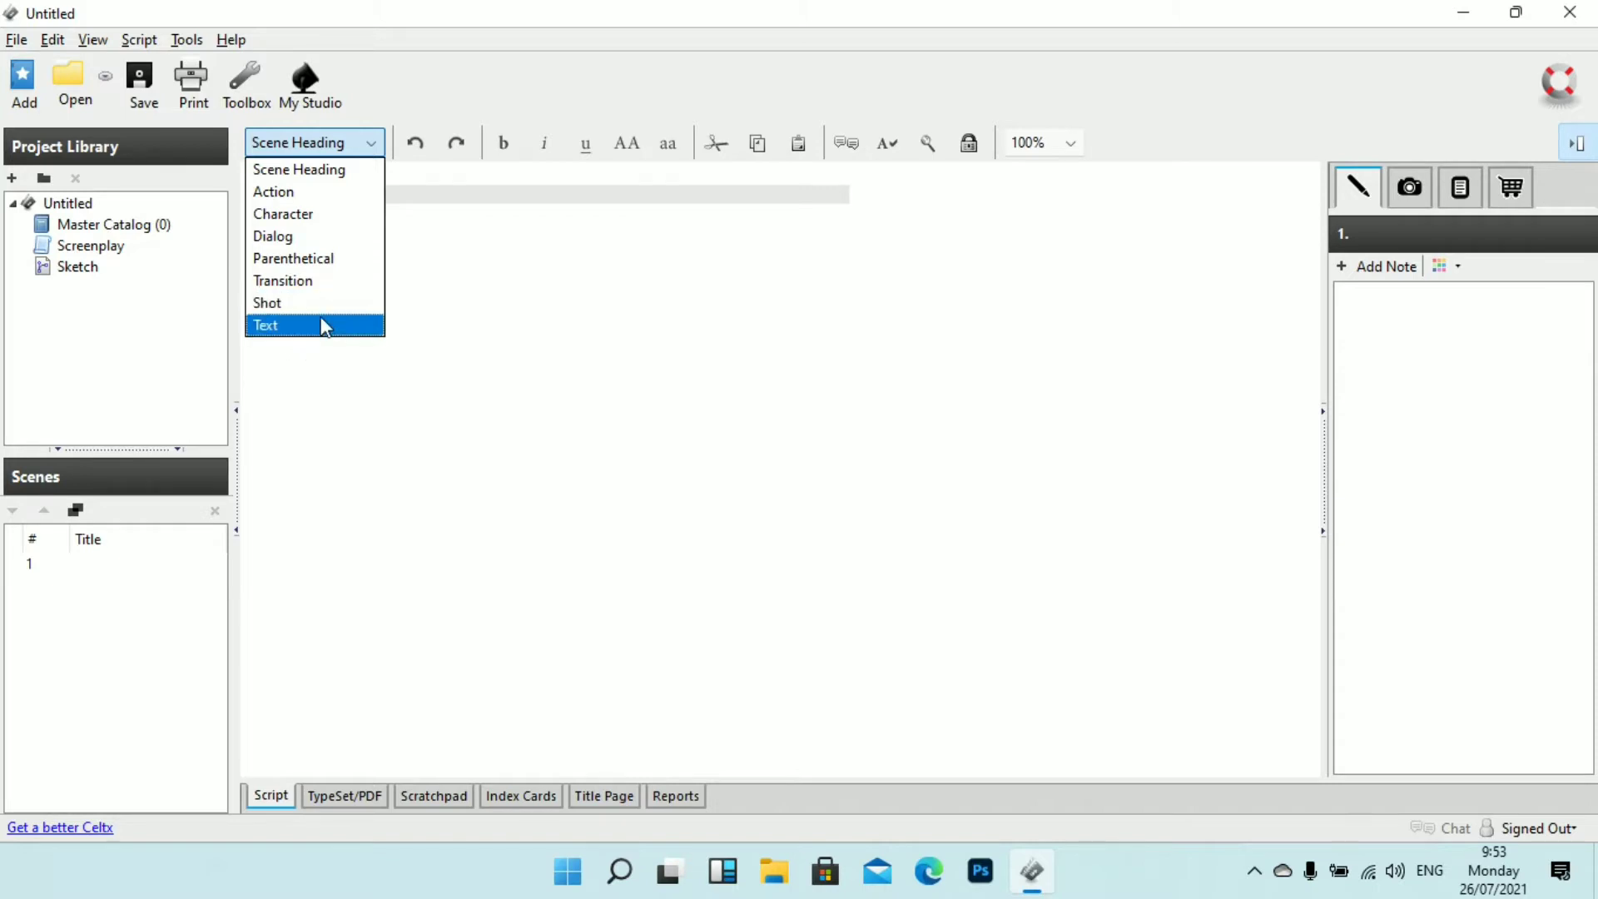
{"action": "left_click", "coordinate": [588, 321]}
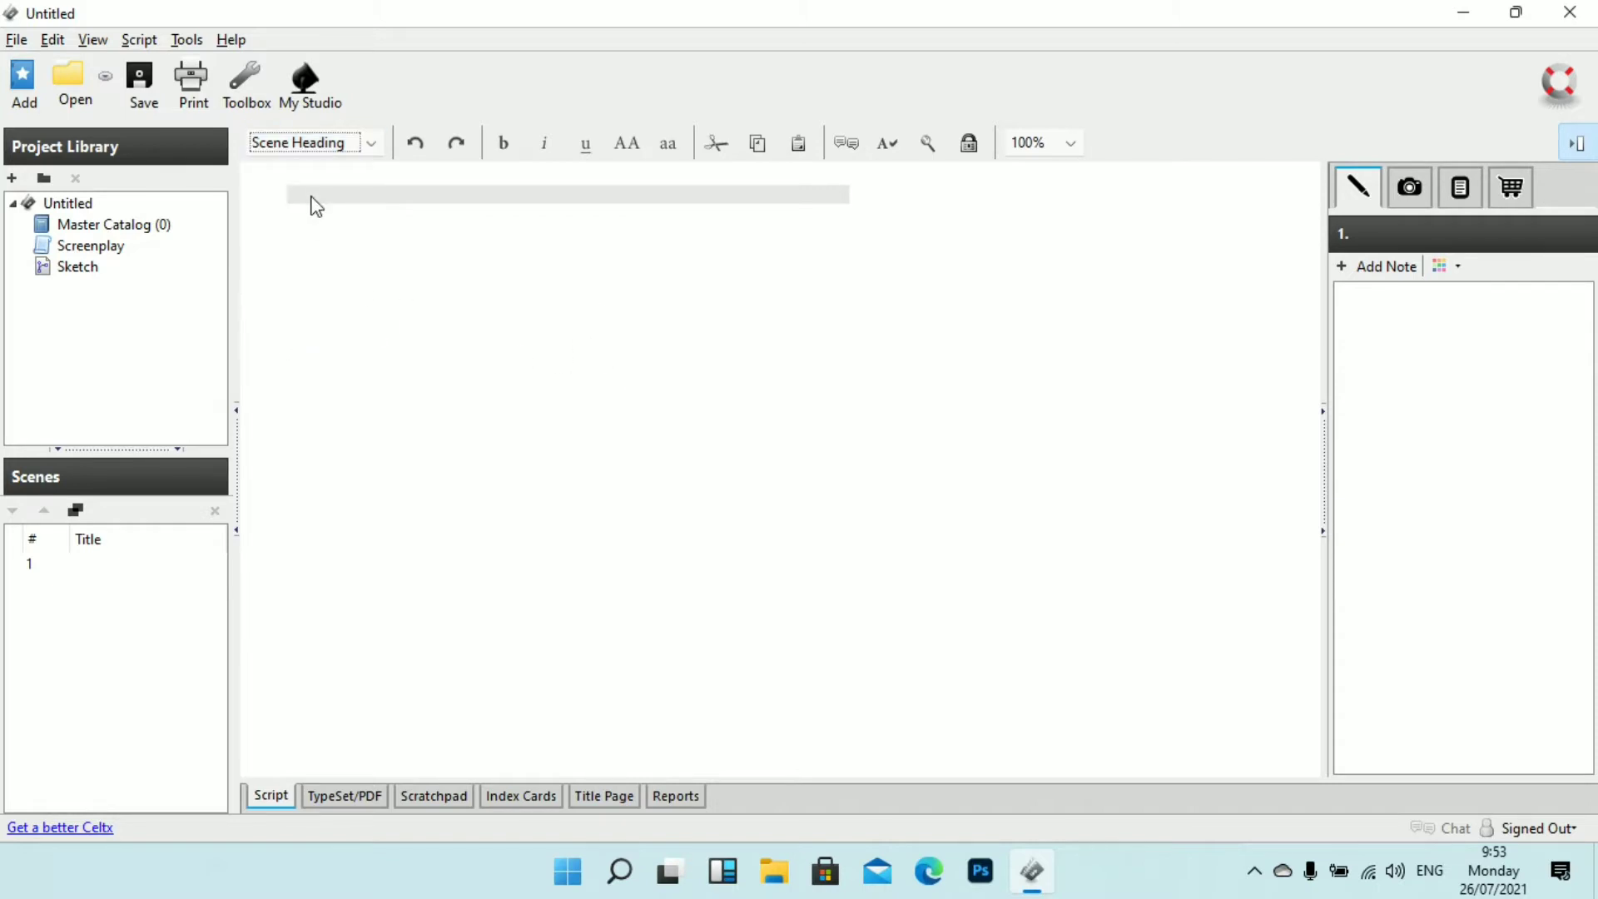
{"action": "left_click", "coordinate": [372, 147]}
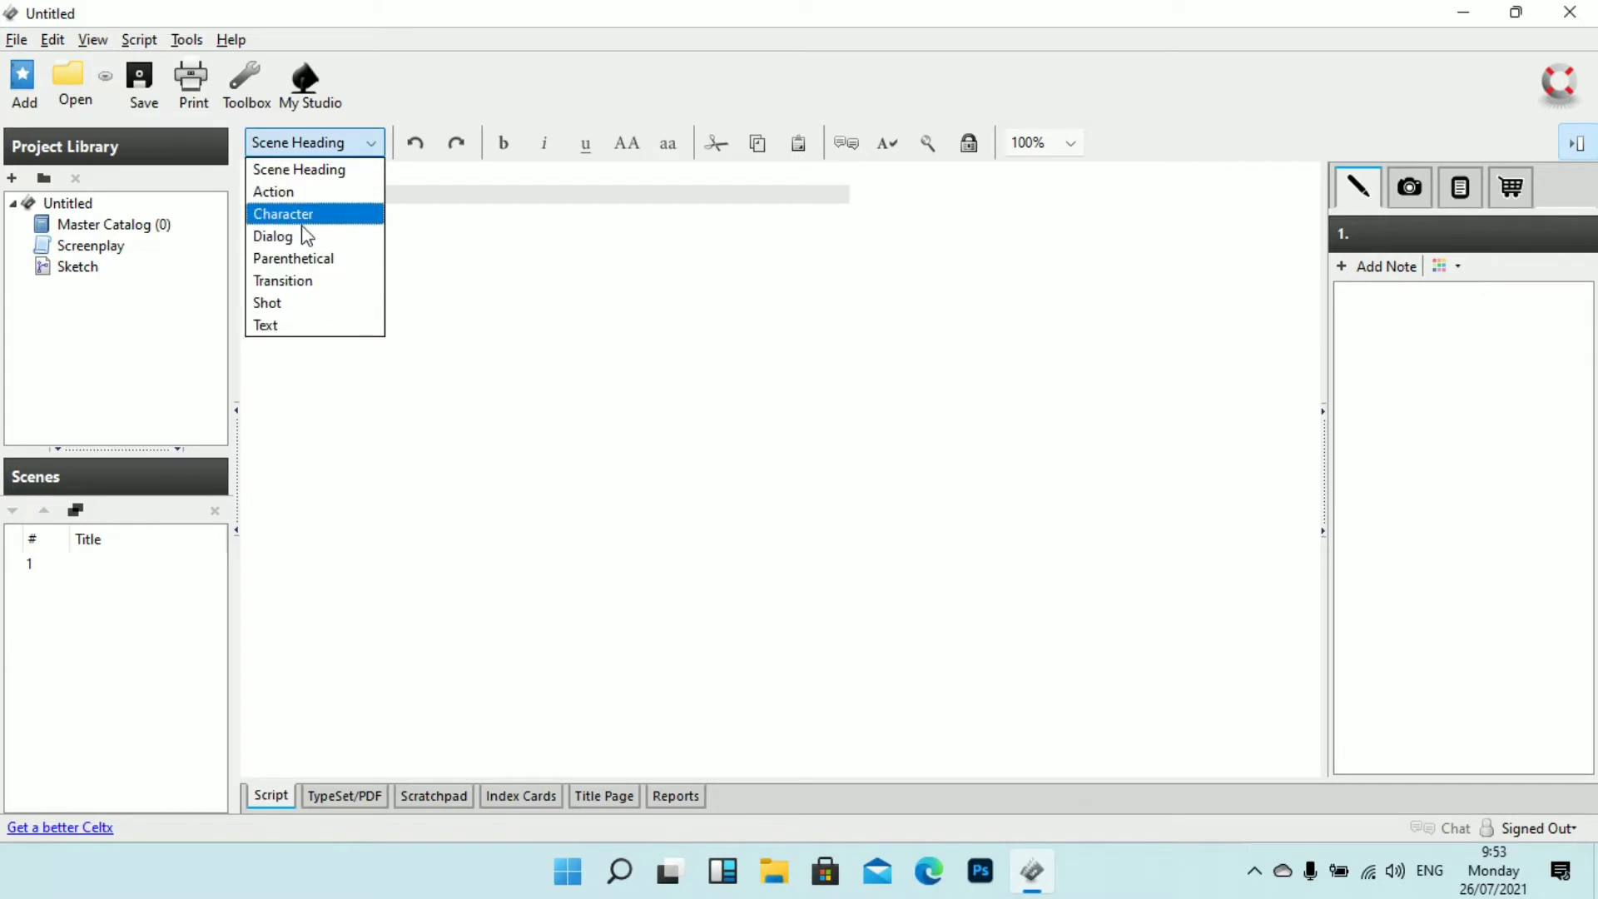
{"action": "left_click", "coordinate": [342, 169]}
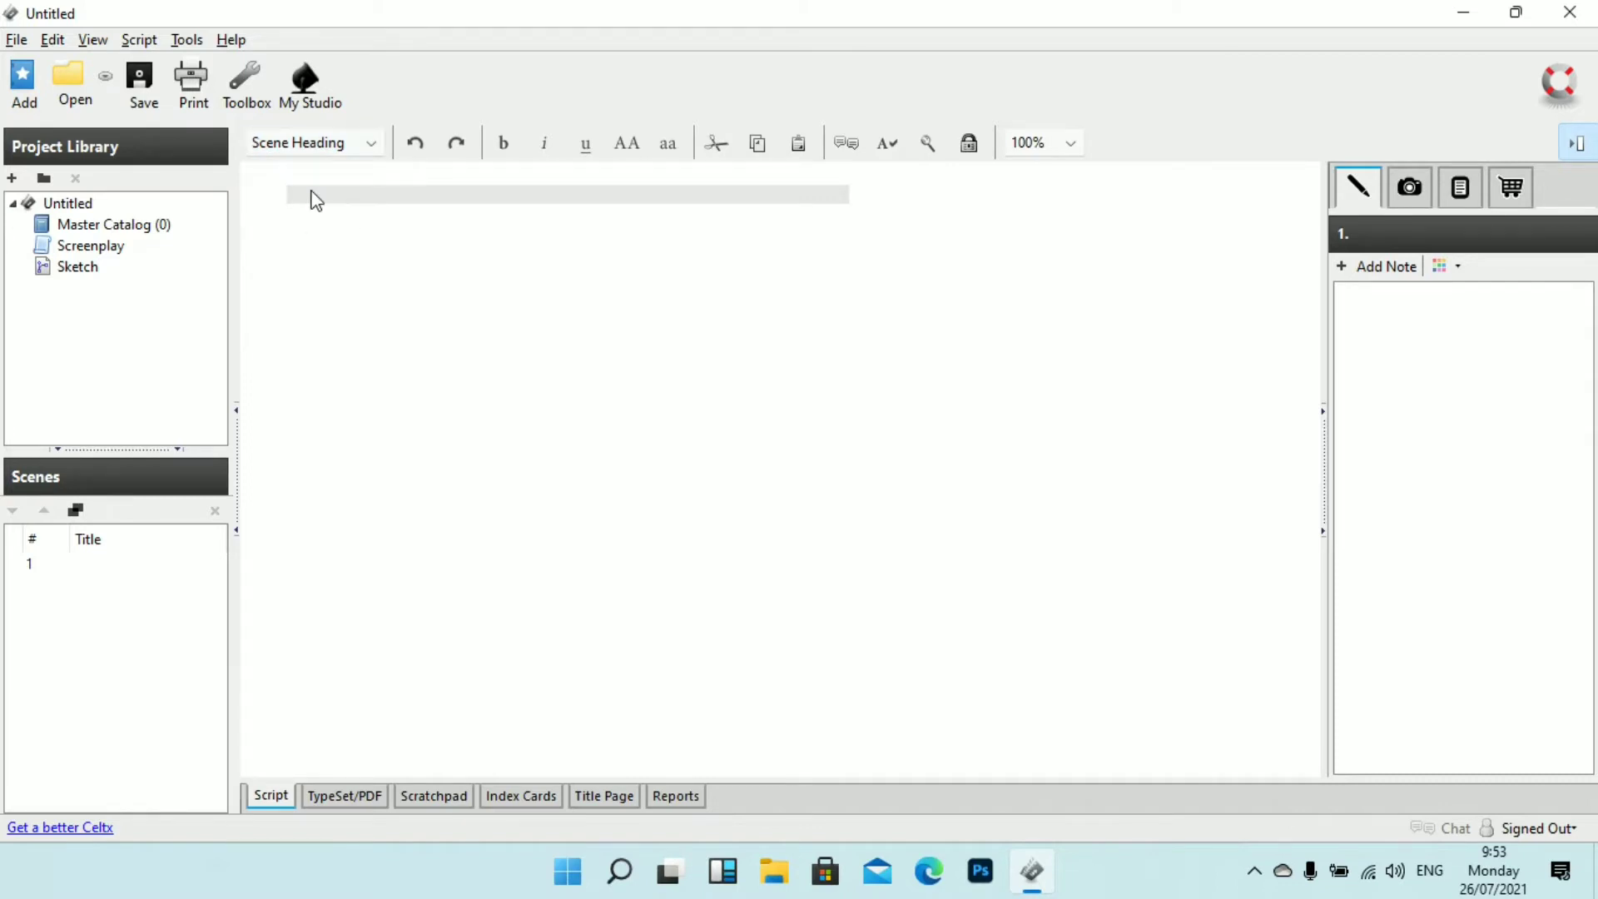
{"action": "type", "text": "1."}
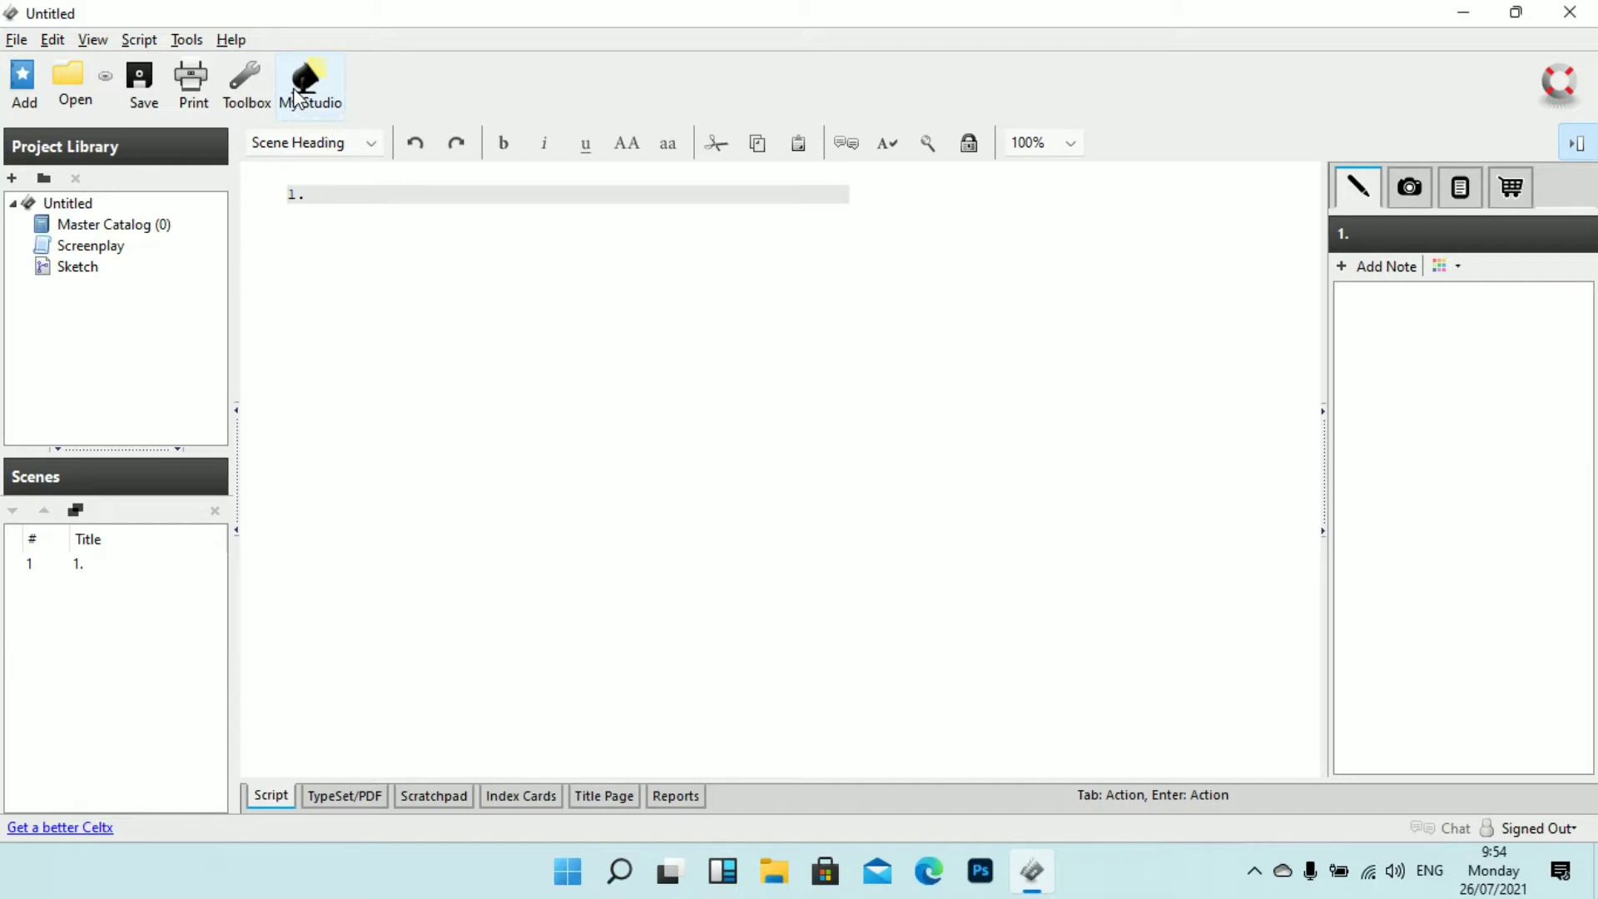
{"action": "type", "text": "EXT."}
{"action": "type", "text": "TERAS "}
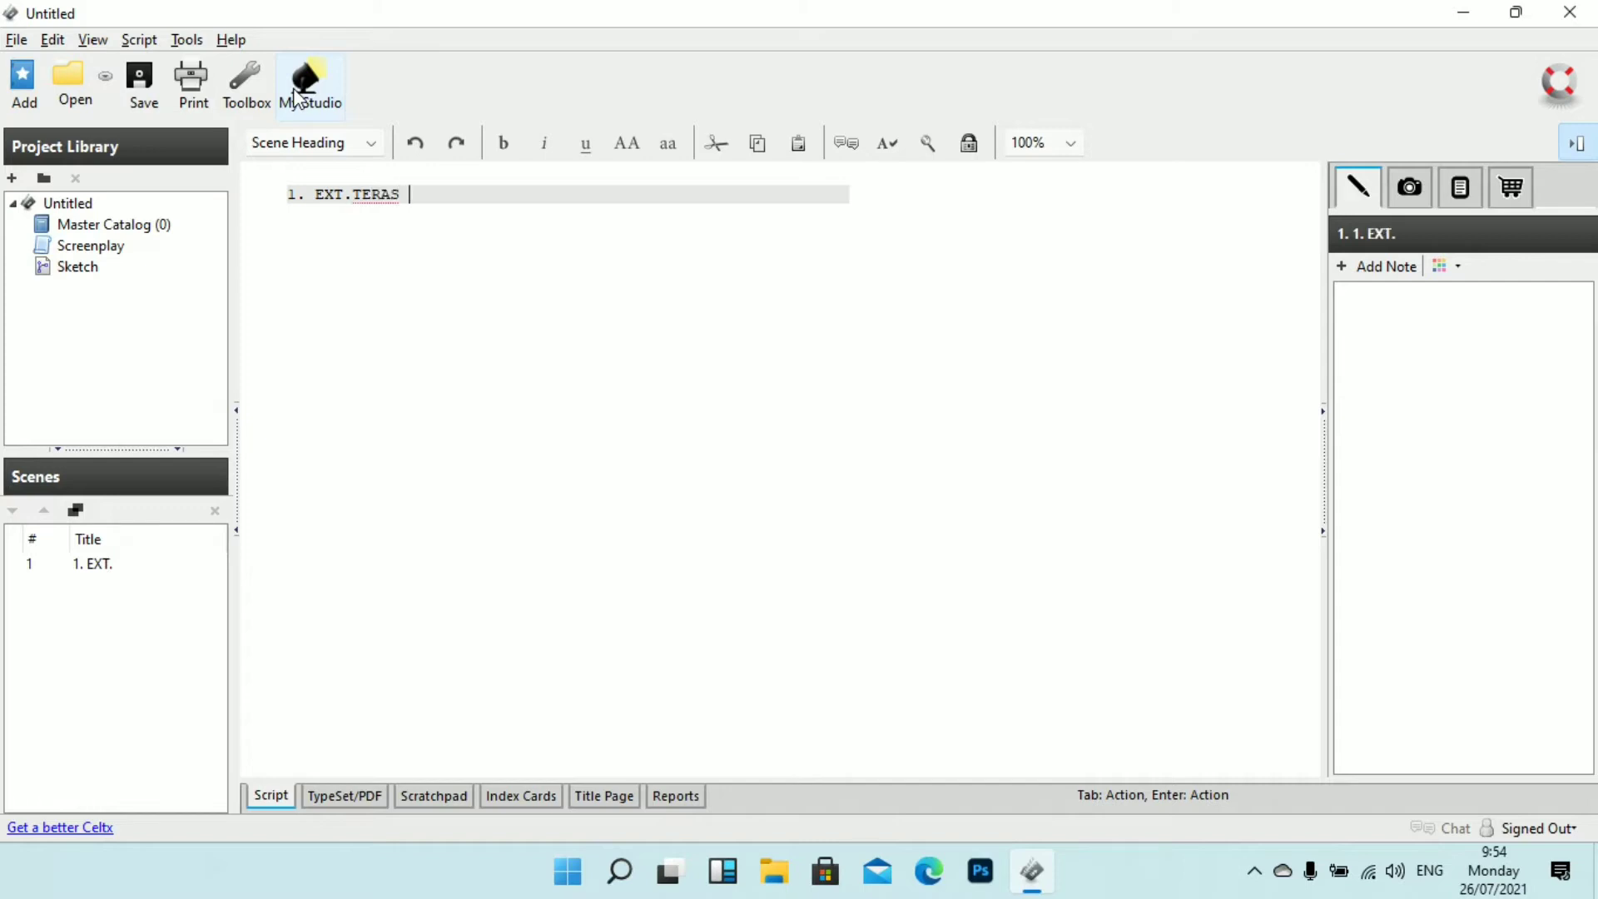
{"action": "type", "text": "RUMAH DIAN."}
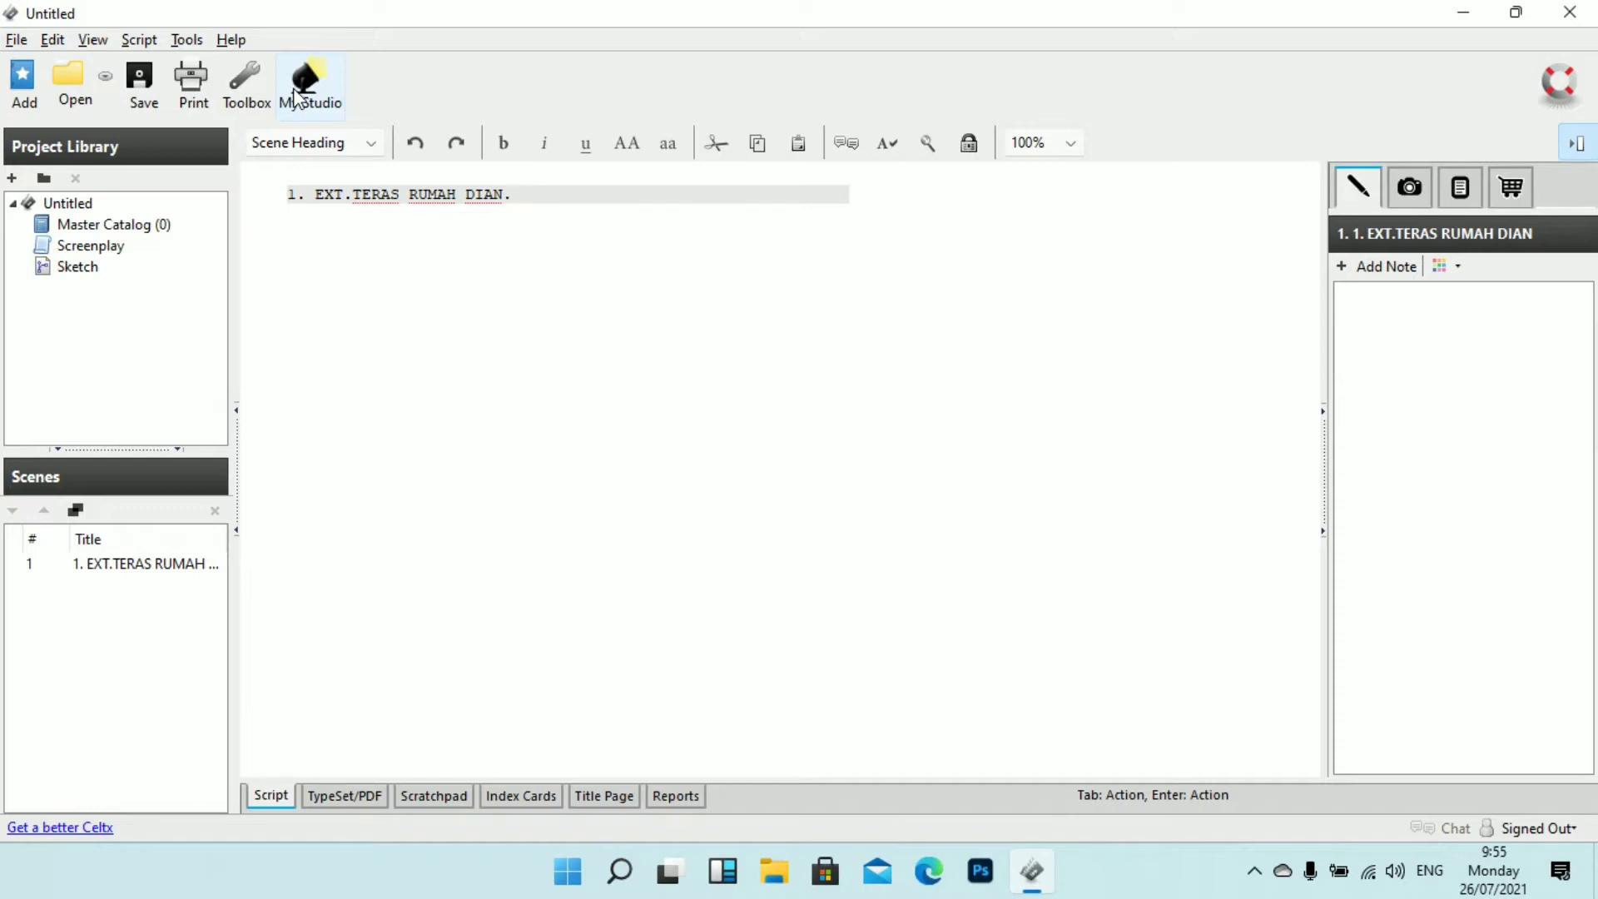
{"action": "type", "text": "PAGI HARI"}
{"action": "left_click", "coordinate": [368, 146]}
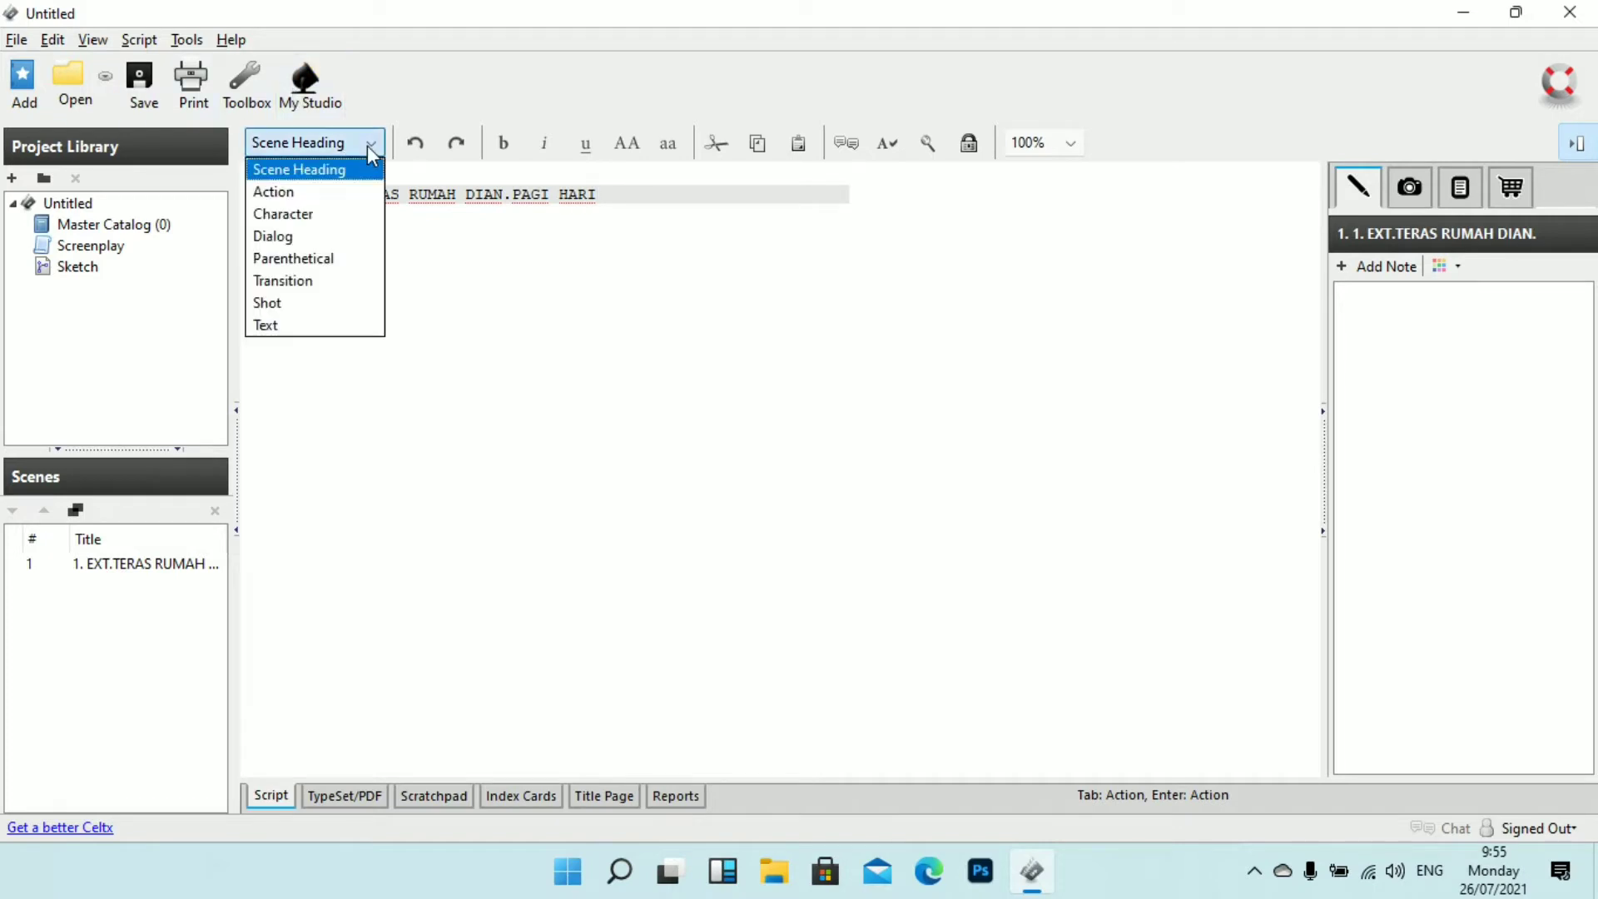
{"action": "left_click", "coordinate": [301, 191]}
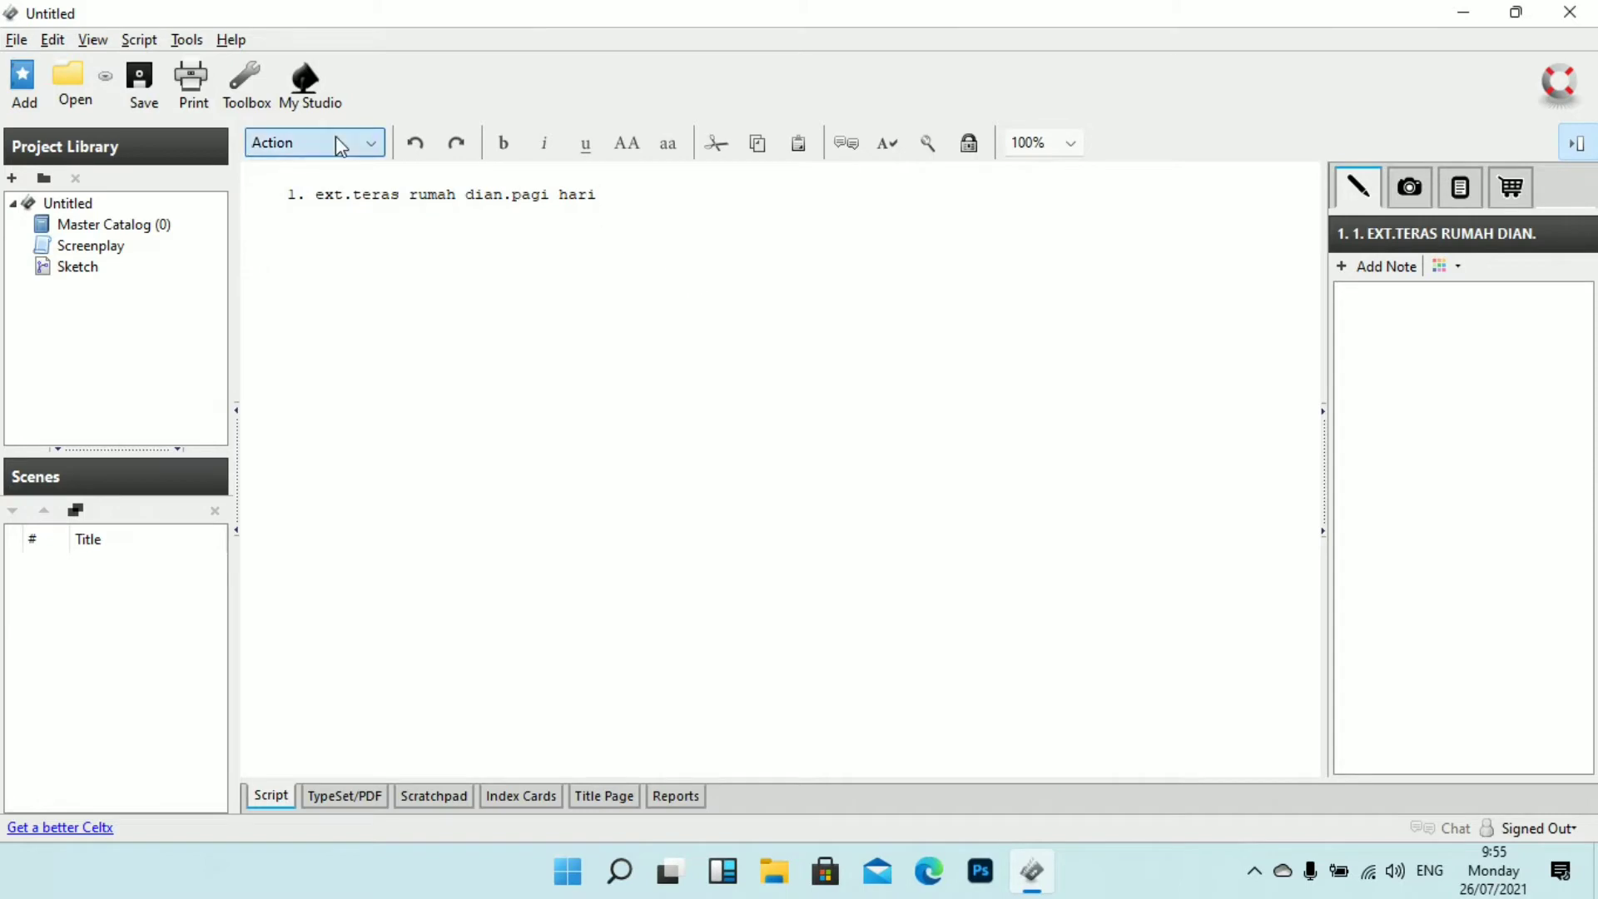
{"action": "left_click", "coordinate": [338, 145]}
{"action": "left_click", "coordinate": [329, 163]}
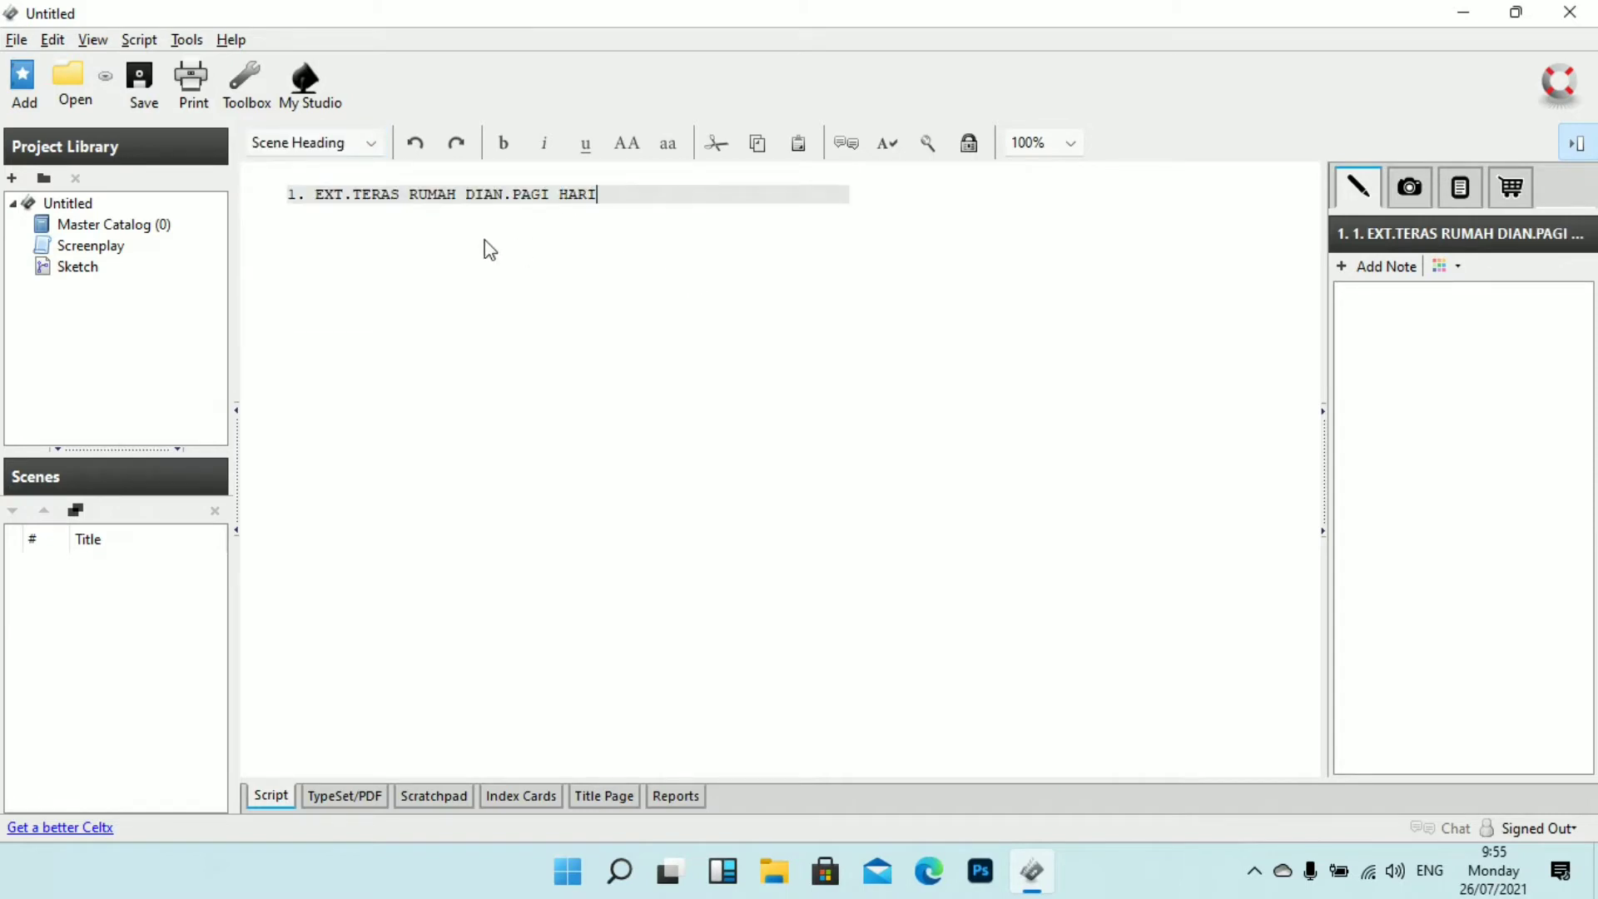
Step: Add an Action line below the scene heading reading "Dian sedang menyapu halaman dengan sapu lidi."
{"action": "key", "text": "Return"}
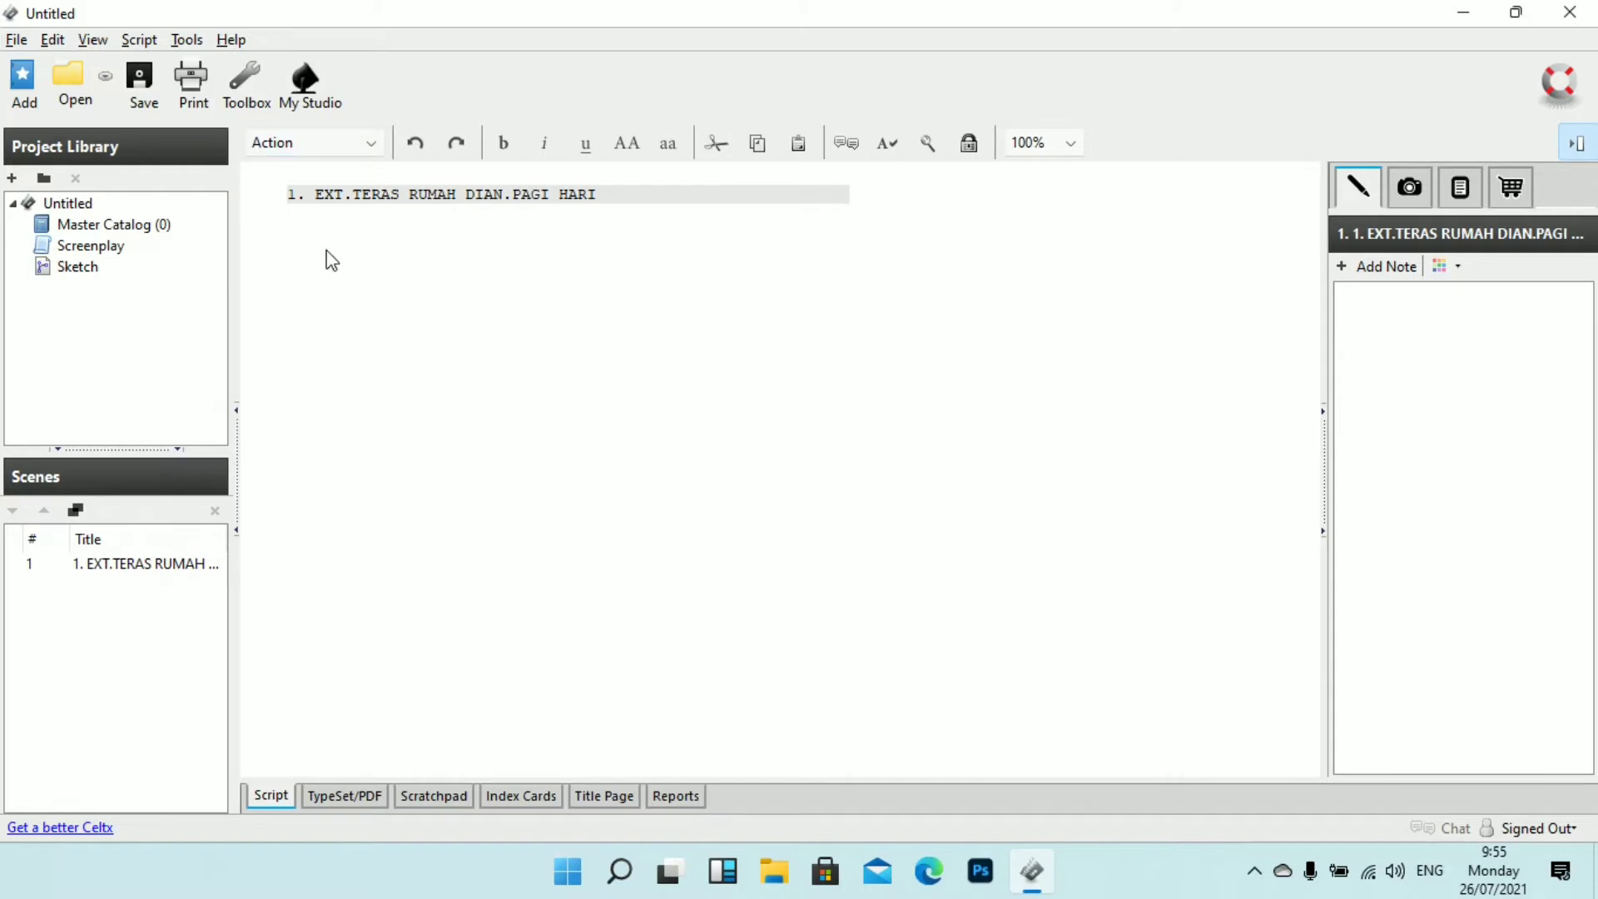
{"action": "type", "text": "Dian sedang "}
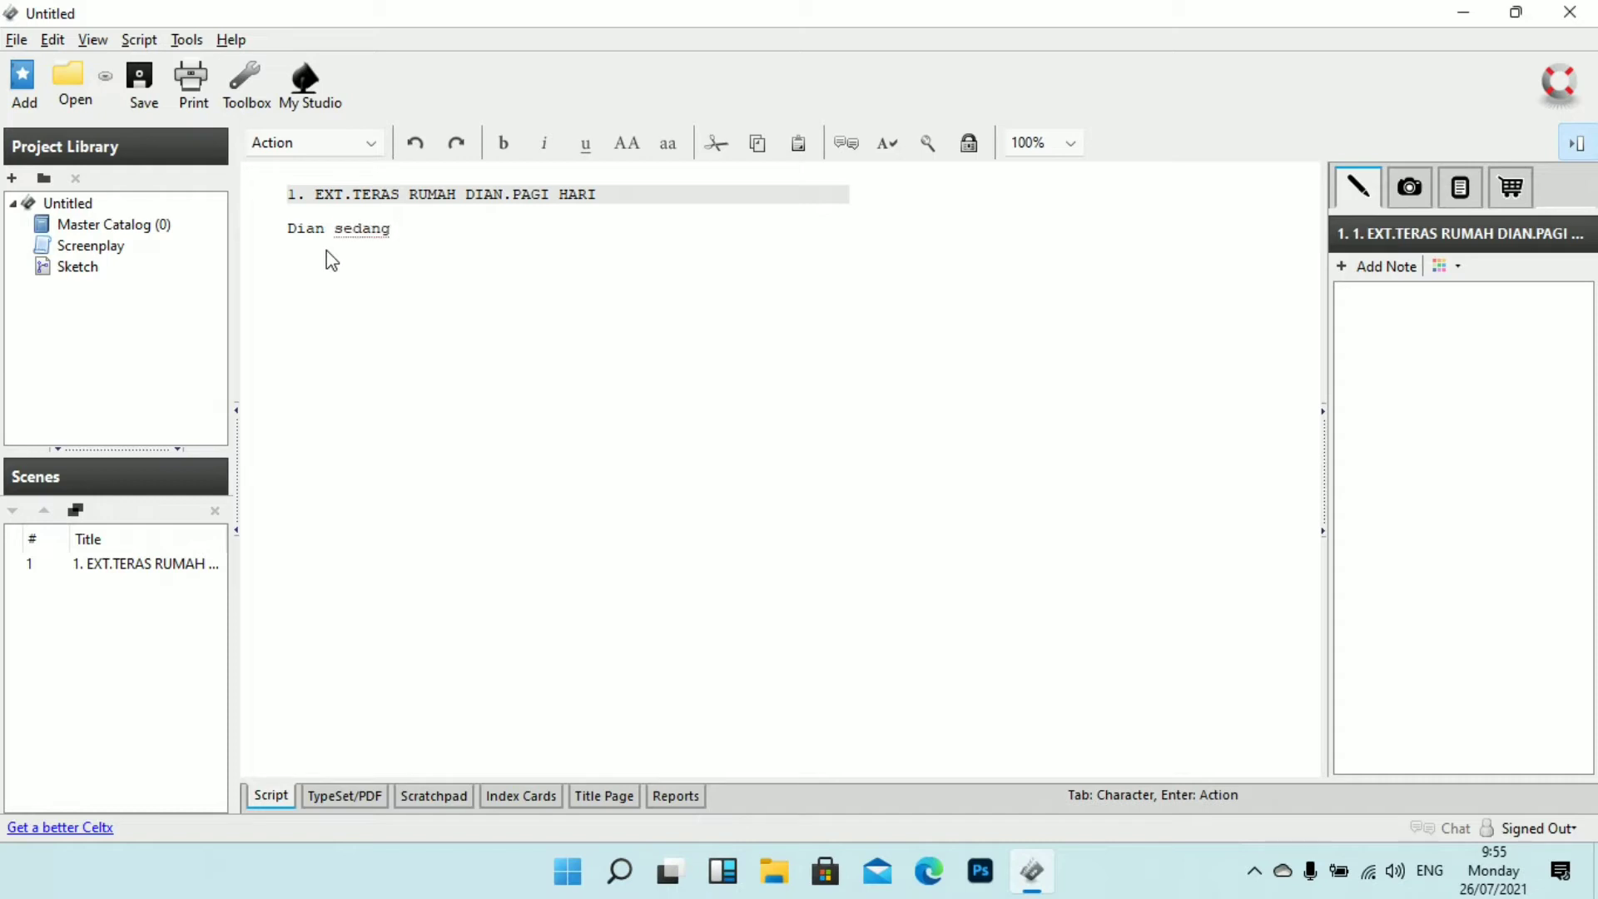
{"action": "type", "text": "menyao"}
{"action": "key", "text": "BackSpace"}
{"action": "type", "text": "pu halaman"}
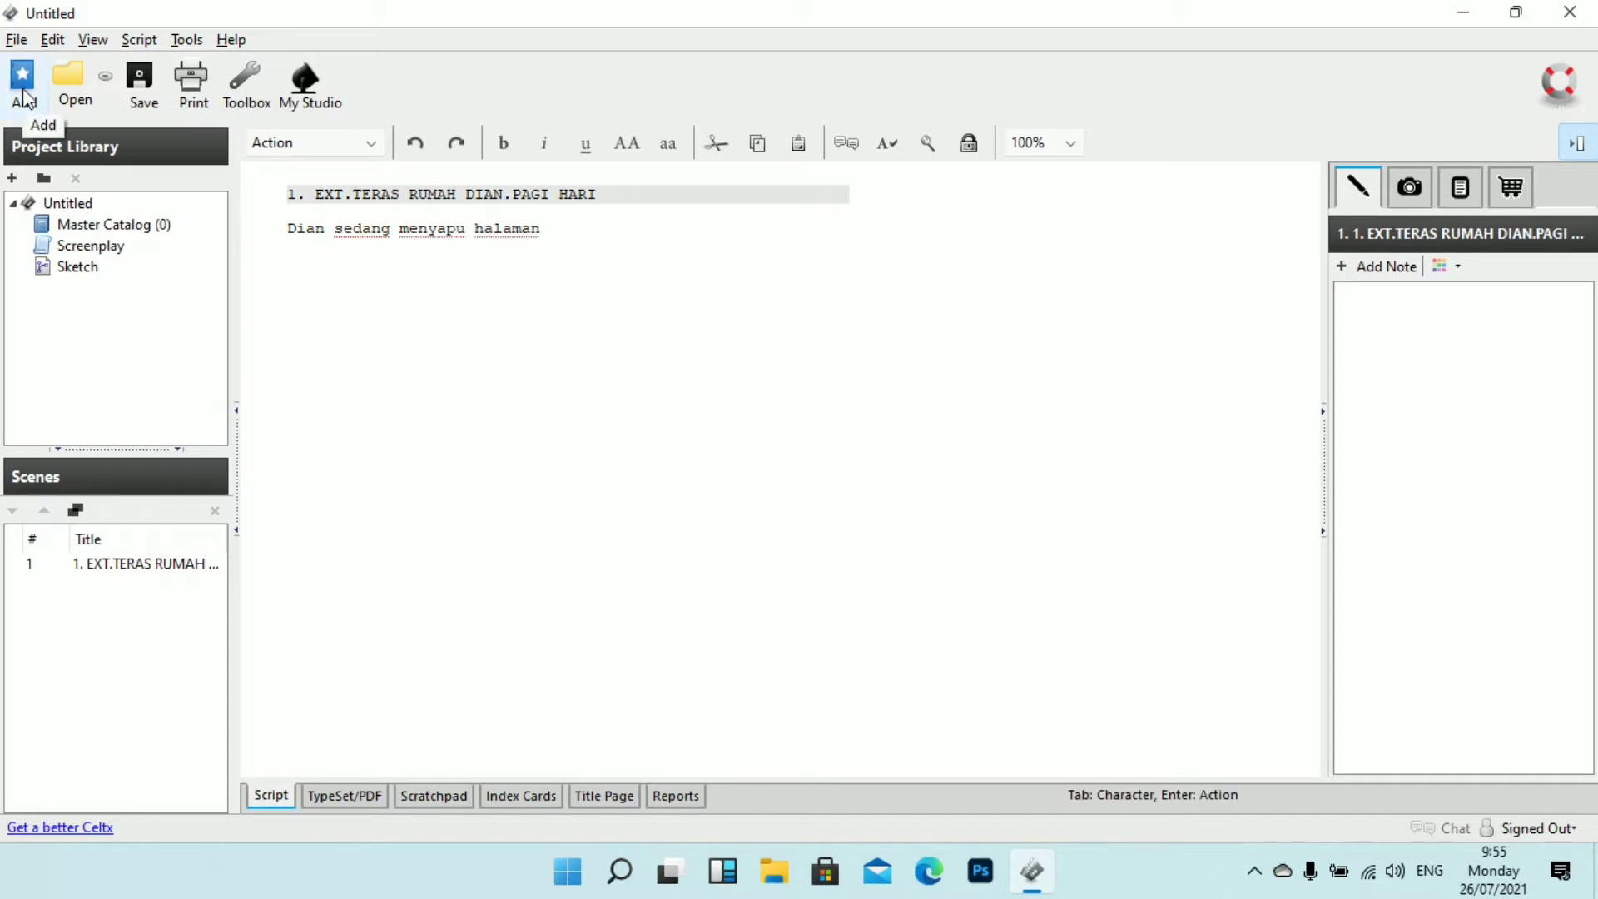
{"action": "type", "text": " dengan sapu lidi"}
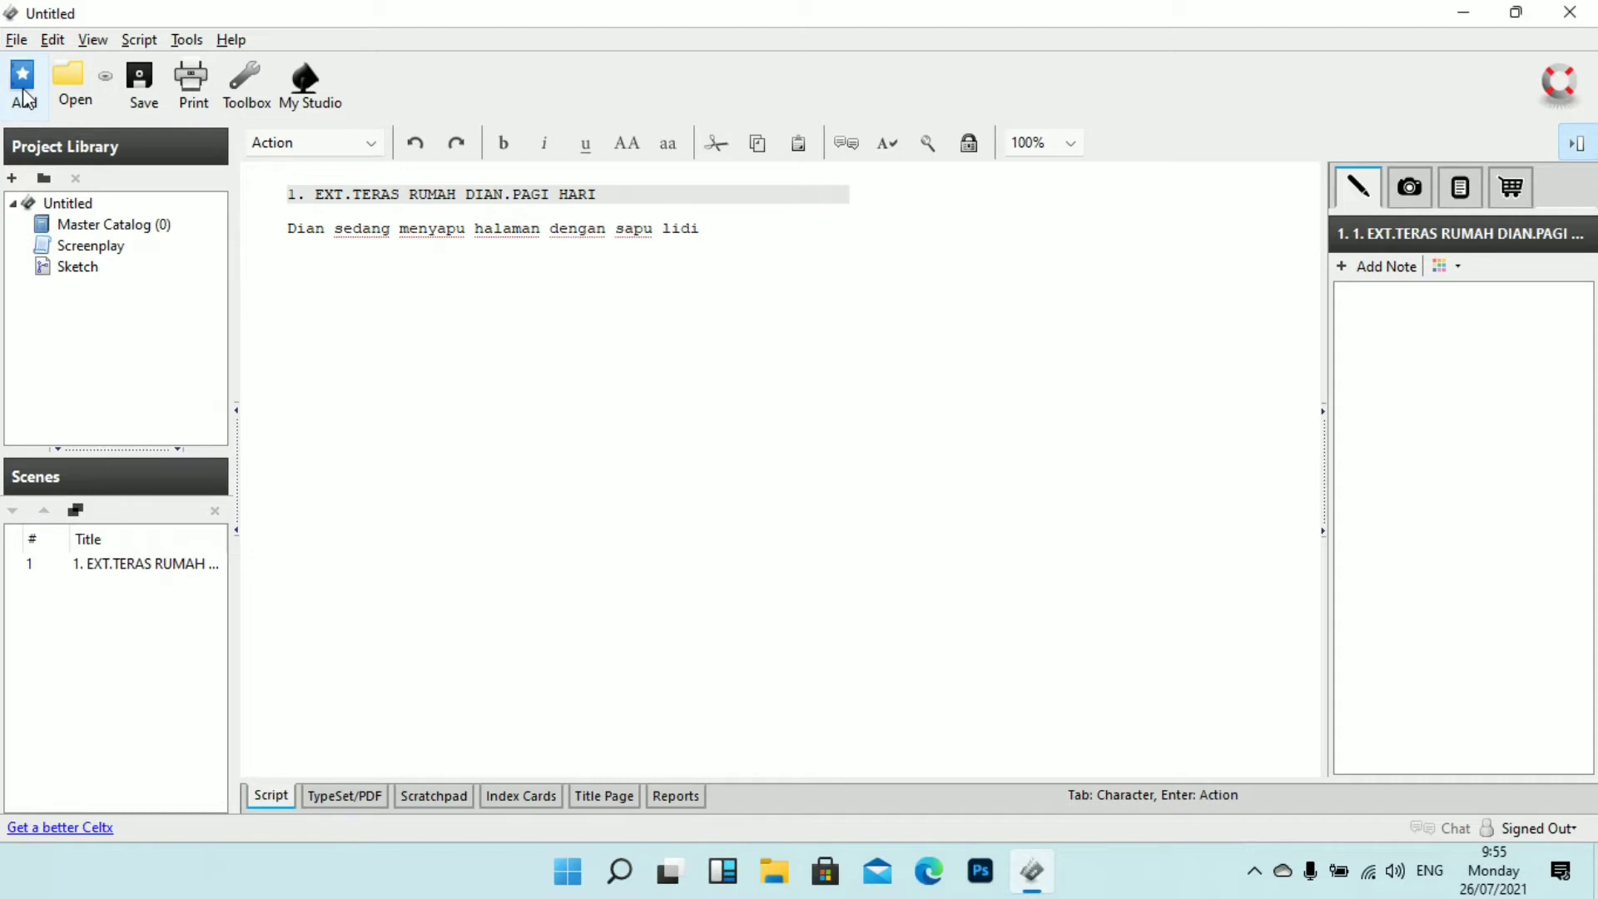
{"action": "type", "text": "."}
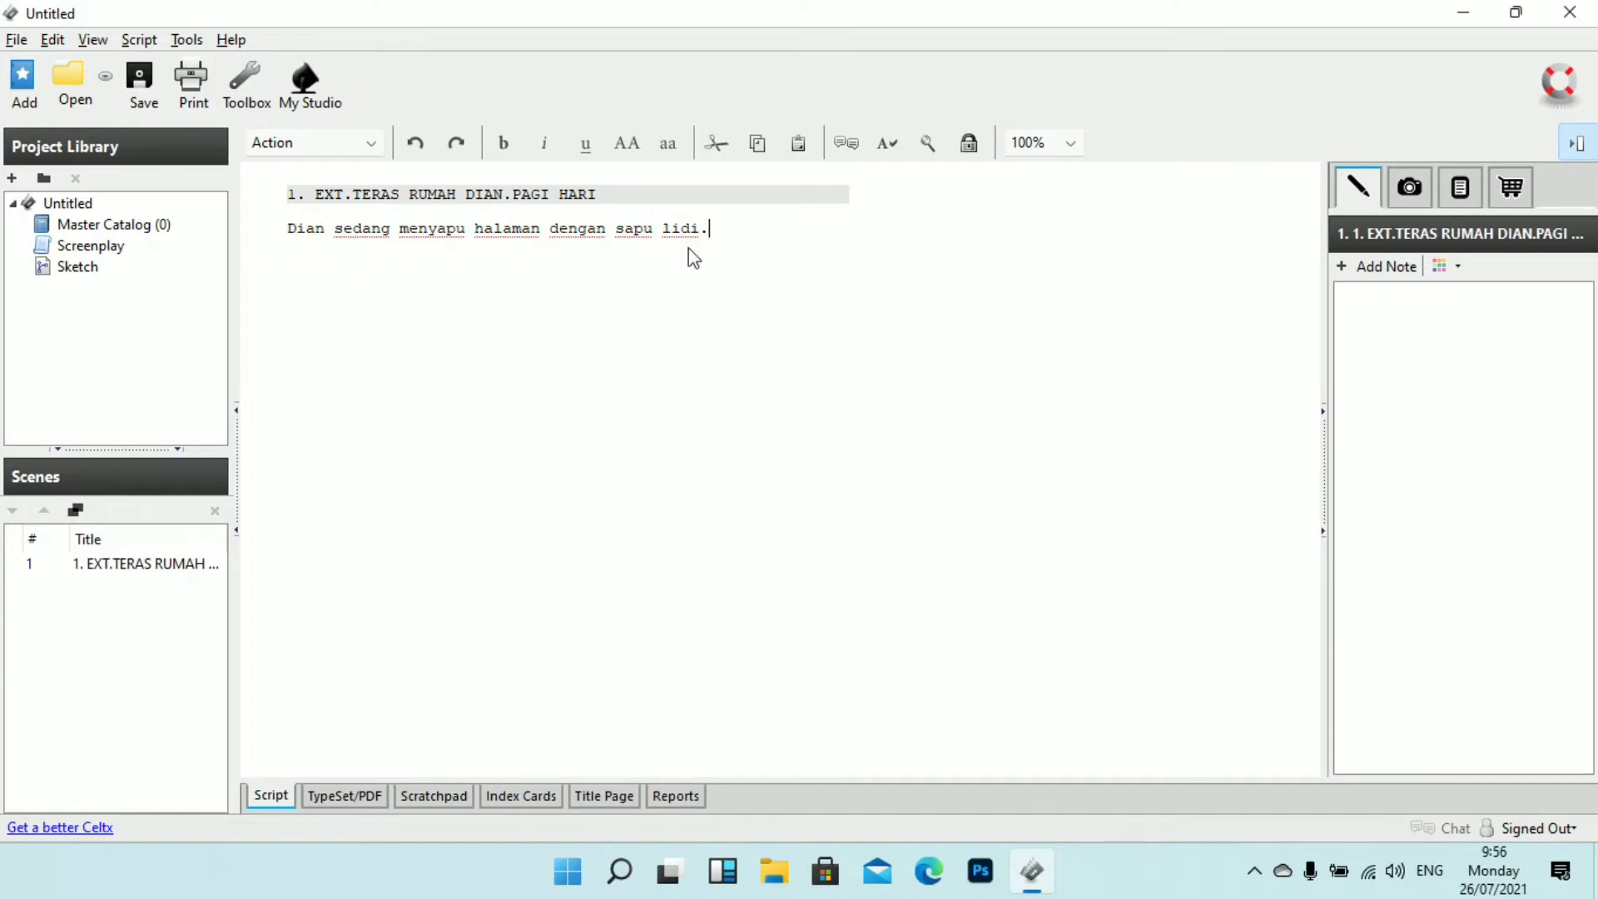
Step: Add a second Action line reading "Tiba-tiba datang Roni menghampiri Dian dan mengatakan"
{"action": "key", "text": "Return"}
{"action": "type", "text": "T"}
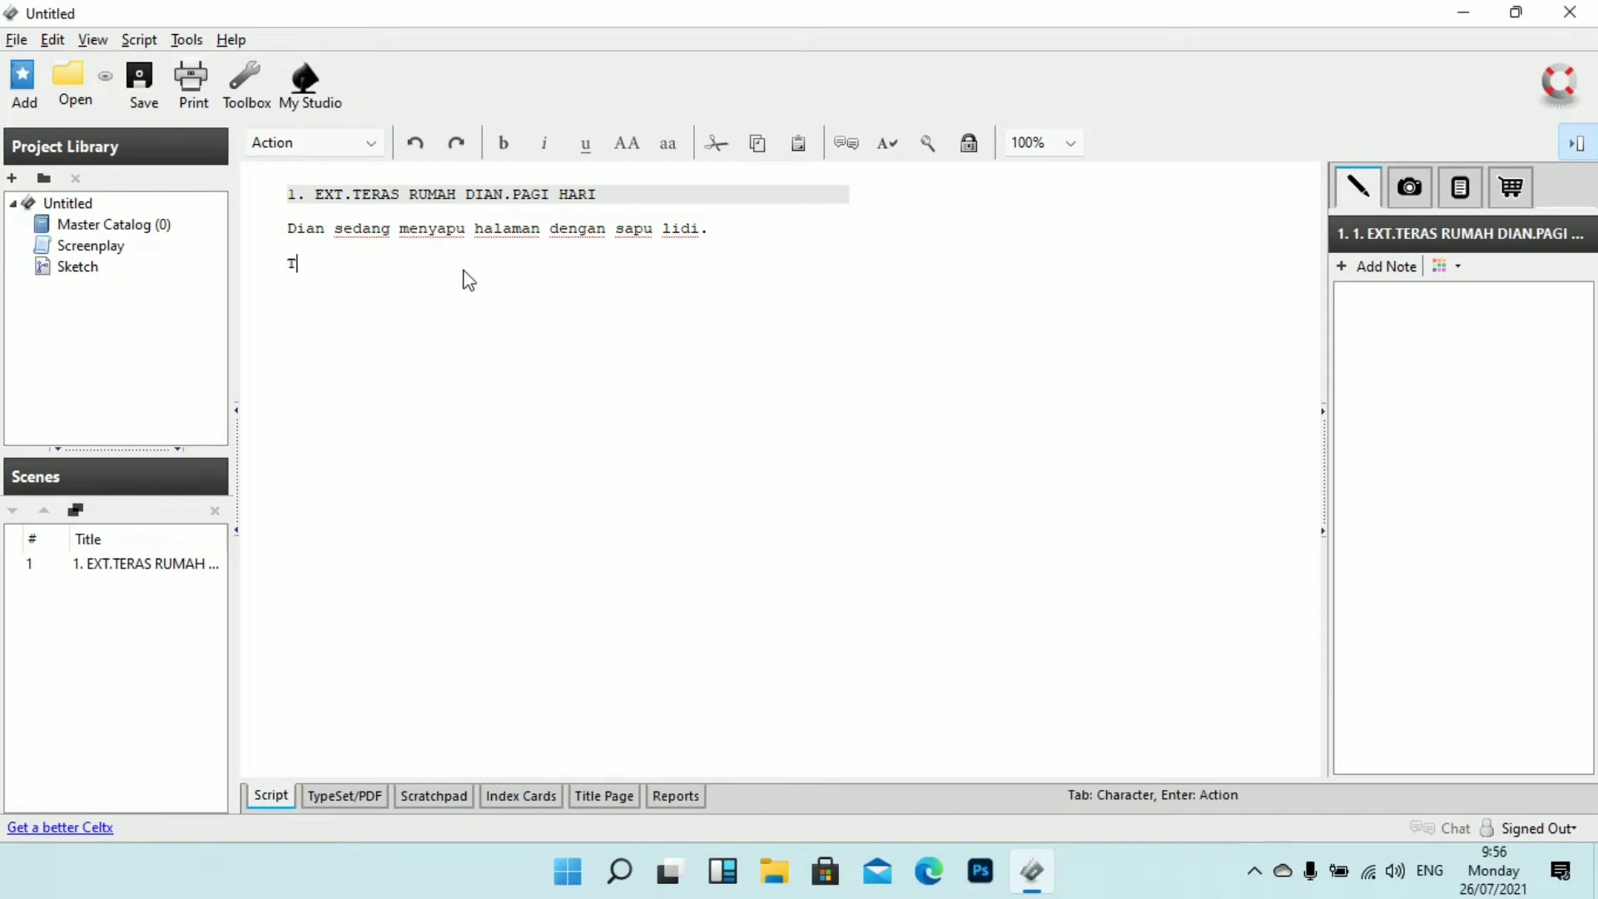
{"action": "type", "text": "iba-tiv"}
{"action": "key", "text": "BackSpace"}
{"action": "type", "text": "ba datang "}
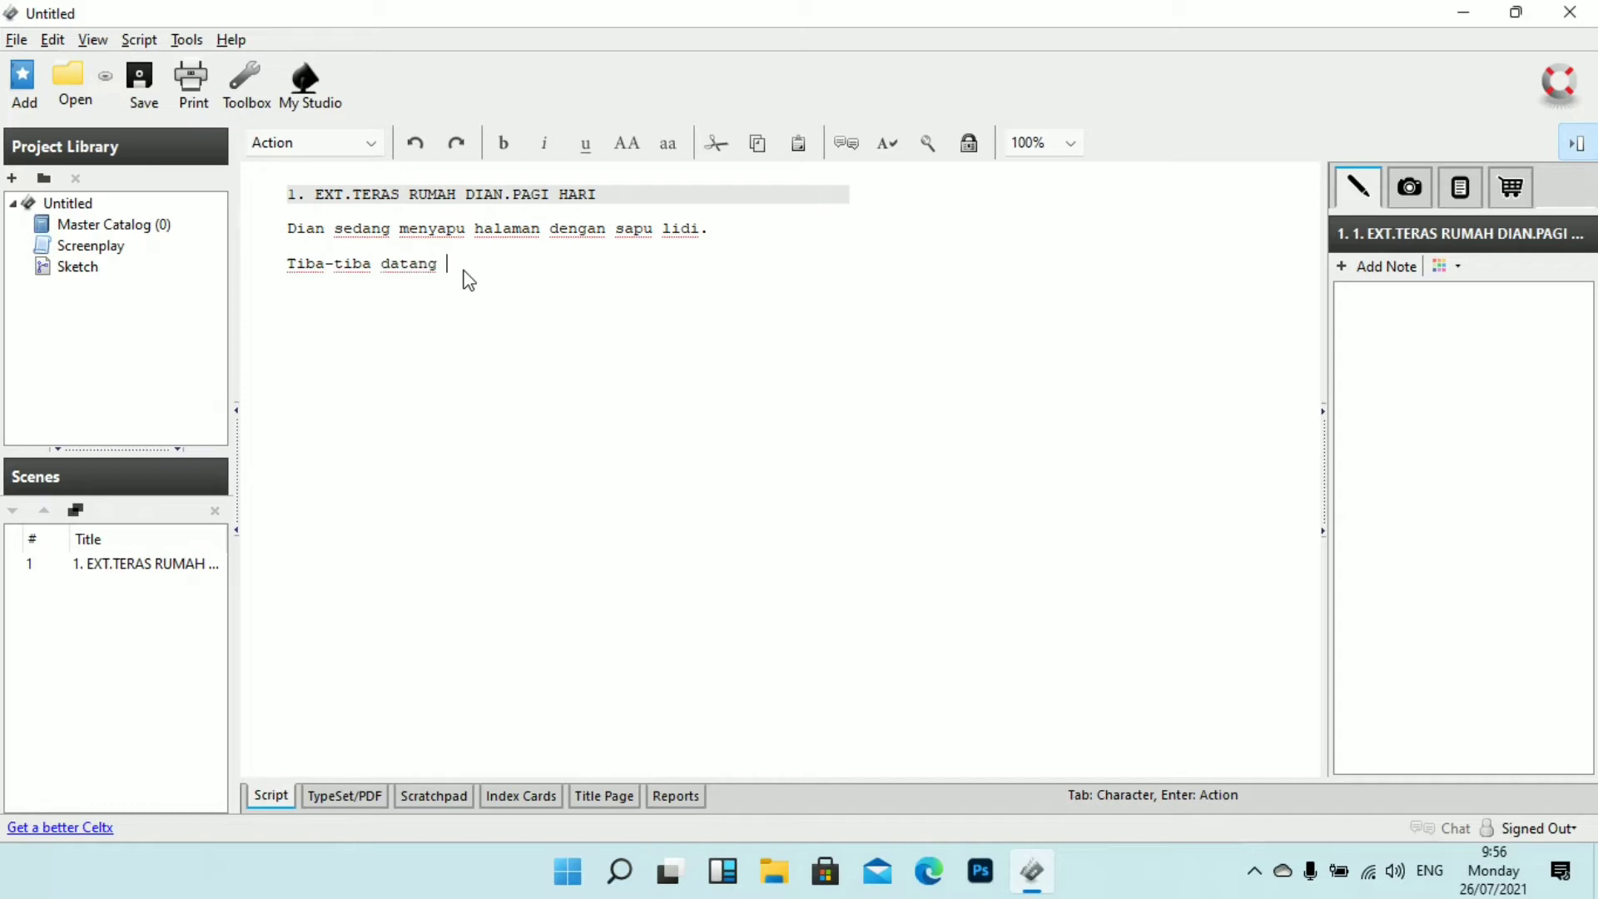
{"action": "type", "text": "r"}
{"action": "key", "text": "BackSpace"}
{"action": "type", "text": "Roni menghampiri "}
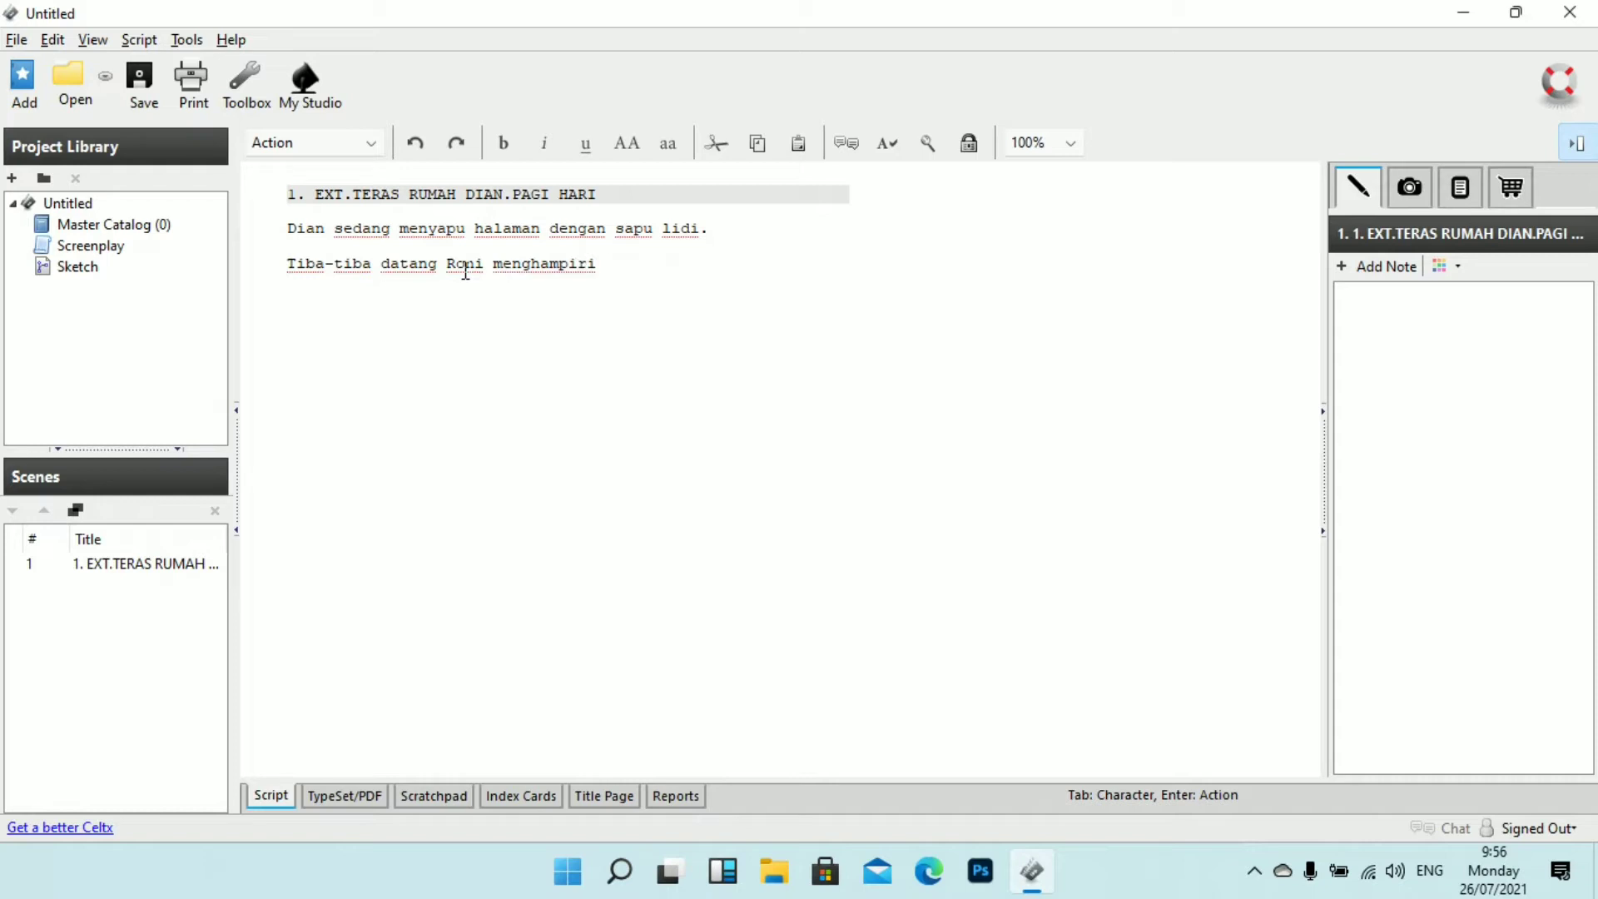
{"action": "type", "text": "Dian dan mengatakan"}
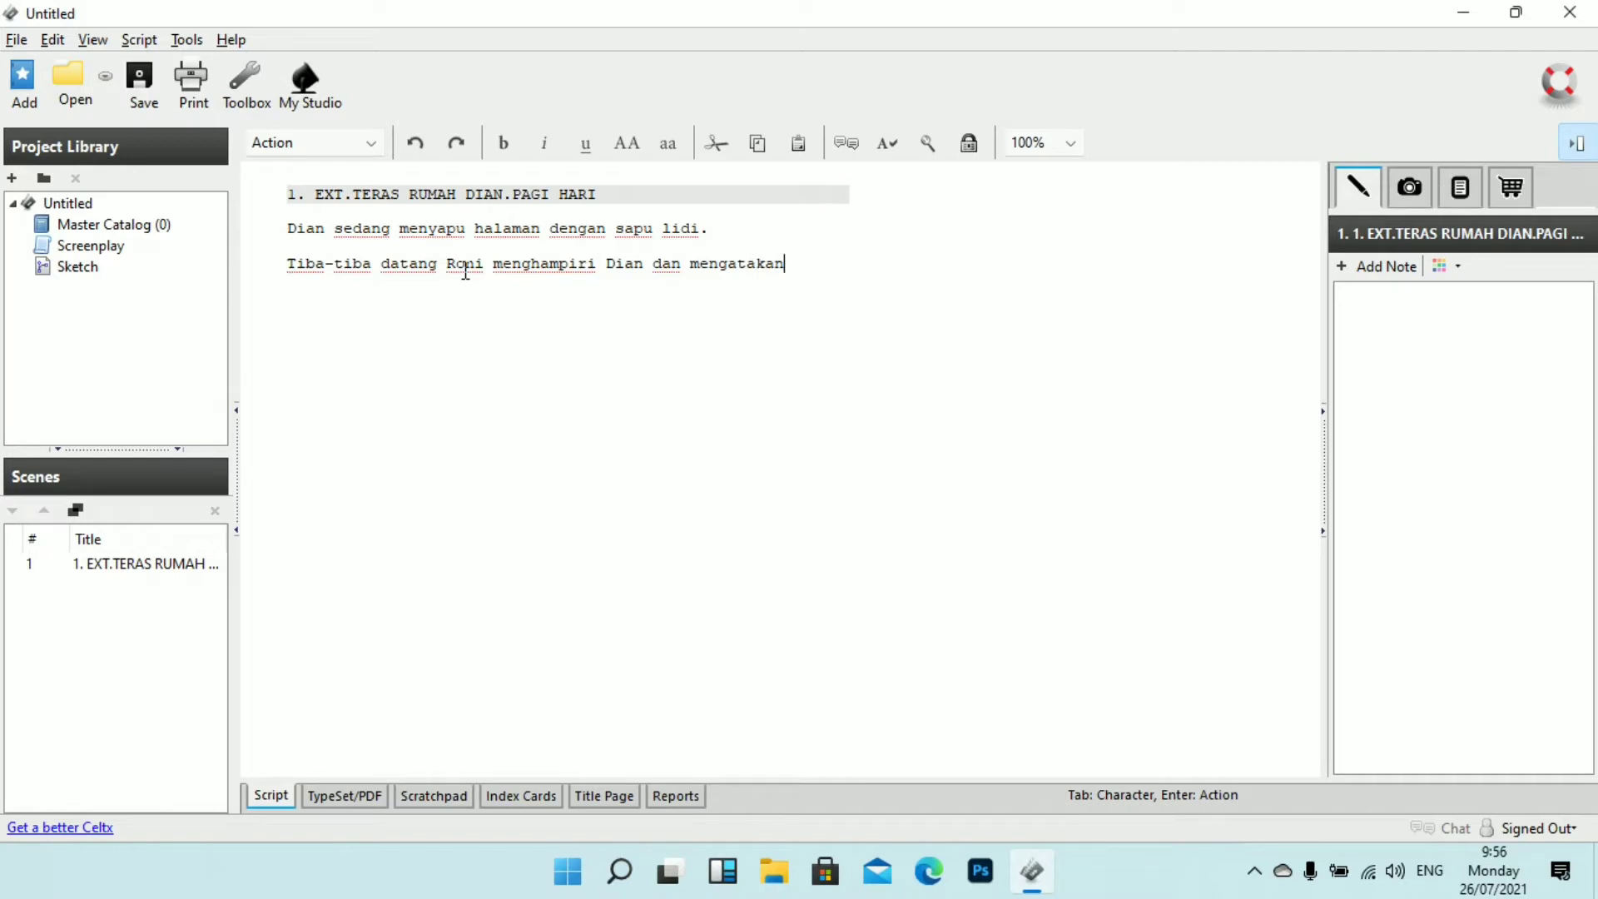
Step: Add a Character line "RONI" below the action text, followed by the Dialog line "Dian kapan pulang?"
{"action": "key", "text": "Return"}
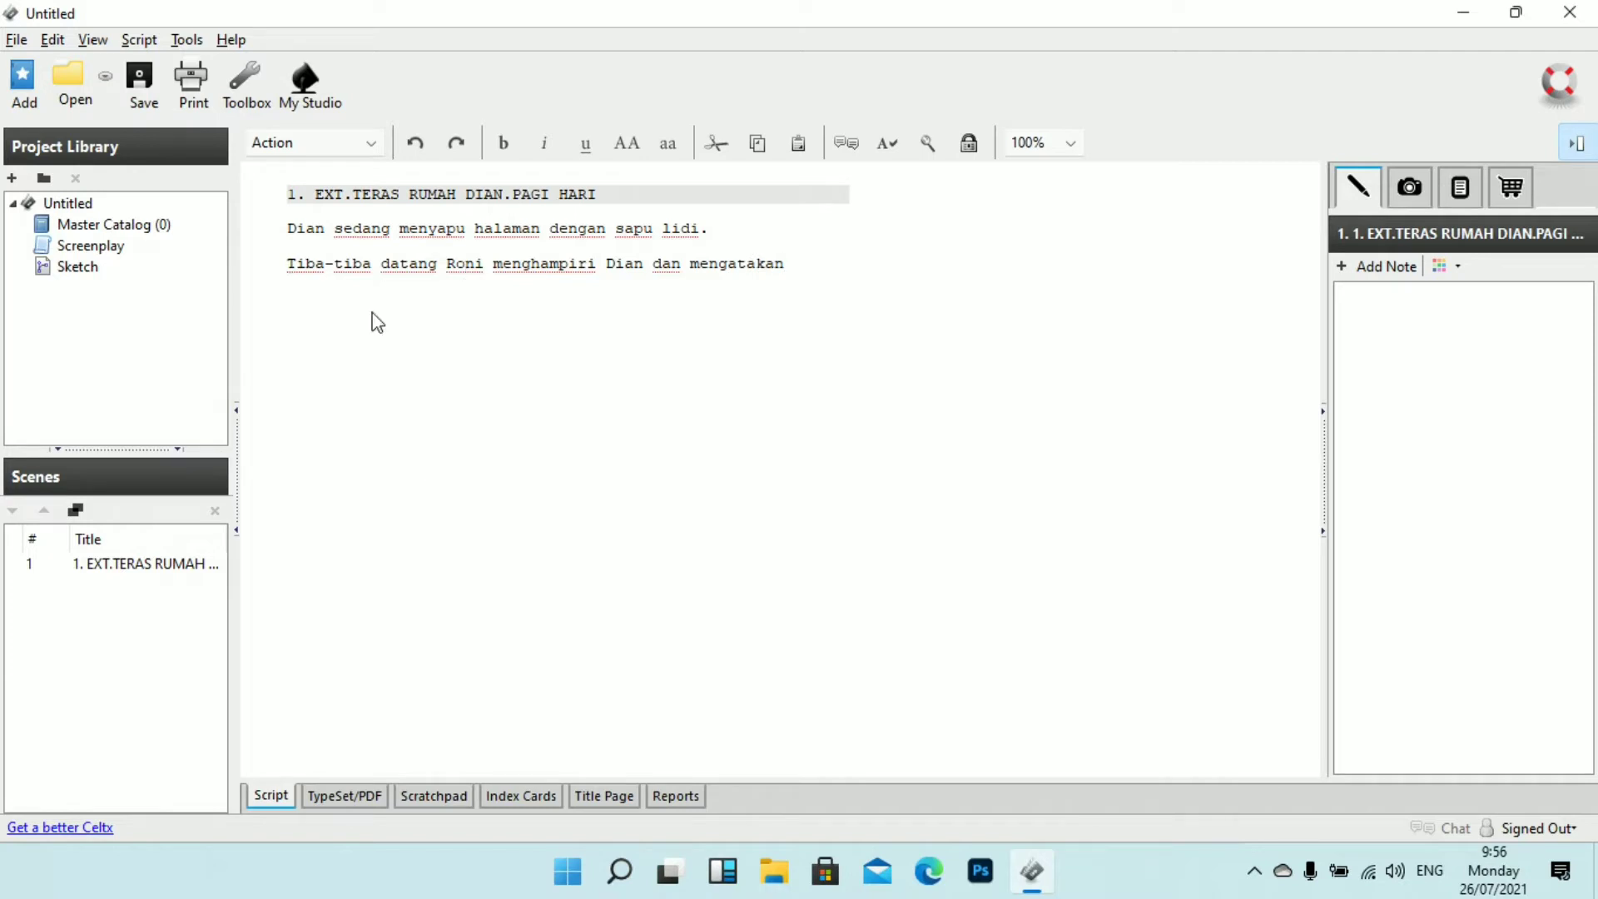
{"action": "left_click", "coordinate": [329, 147]}
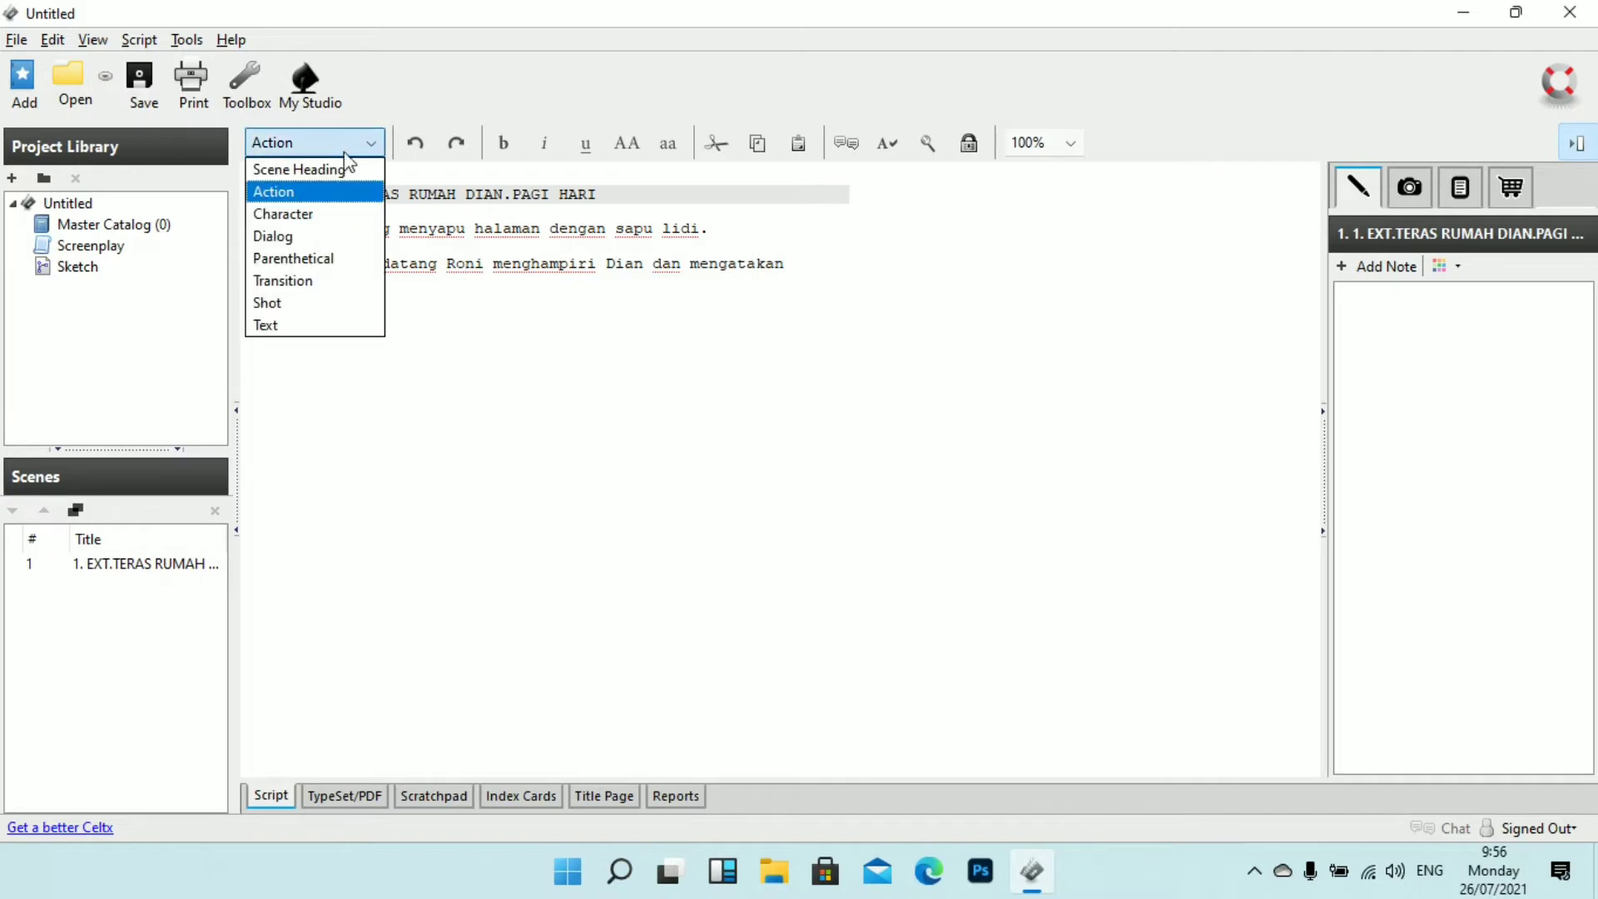
{"action": "left_click", "coordinate": [328, 213]}
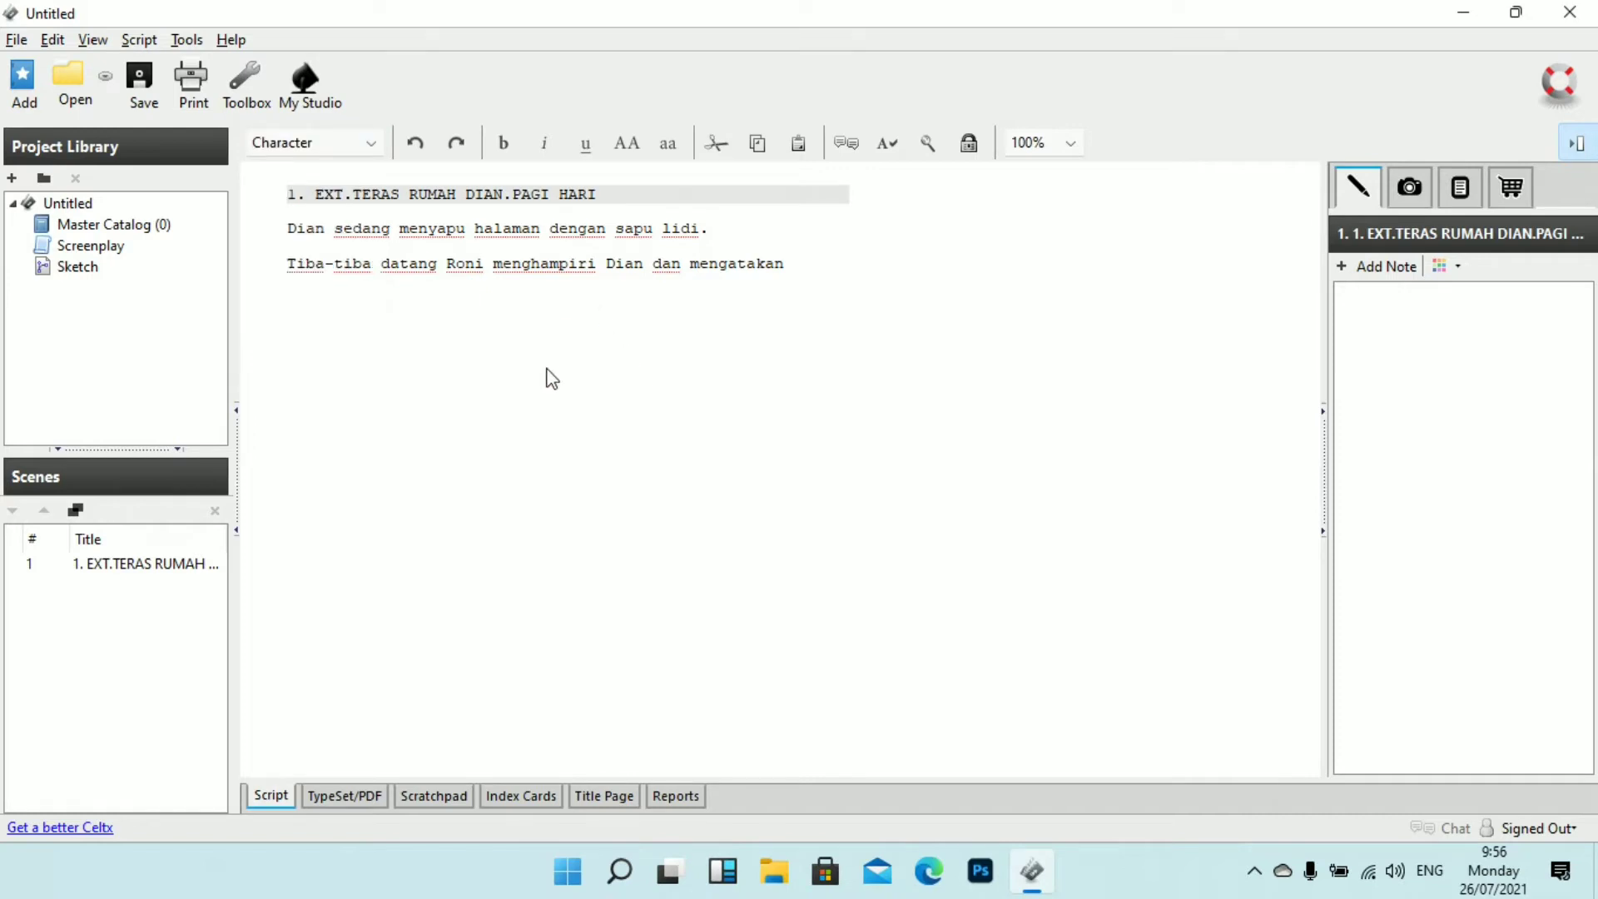
{"action": "type", "text": "RONI"}
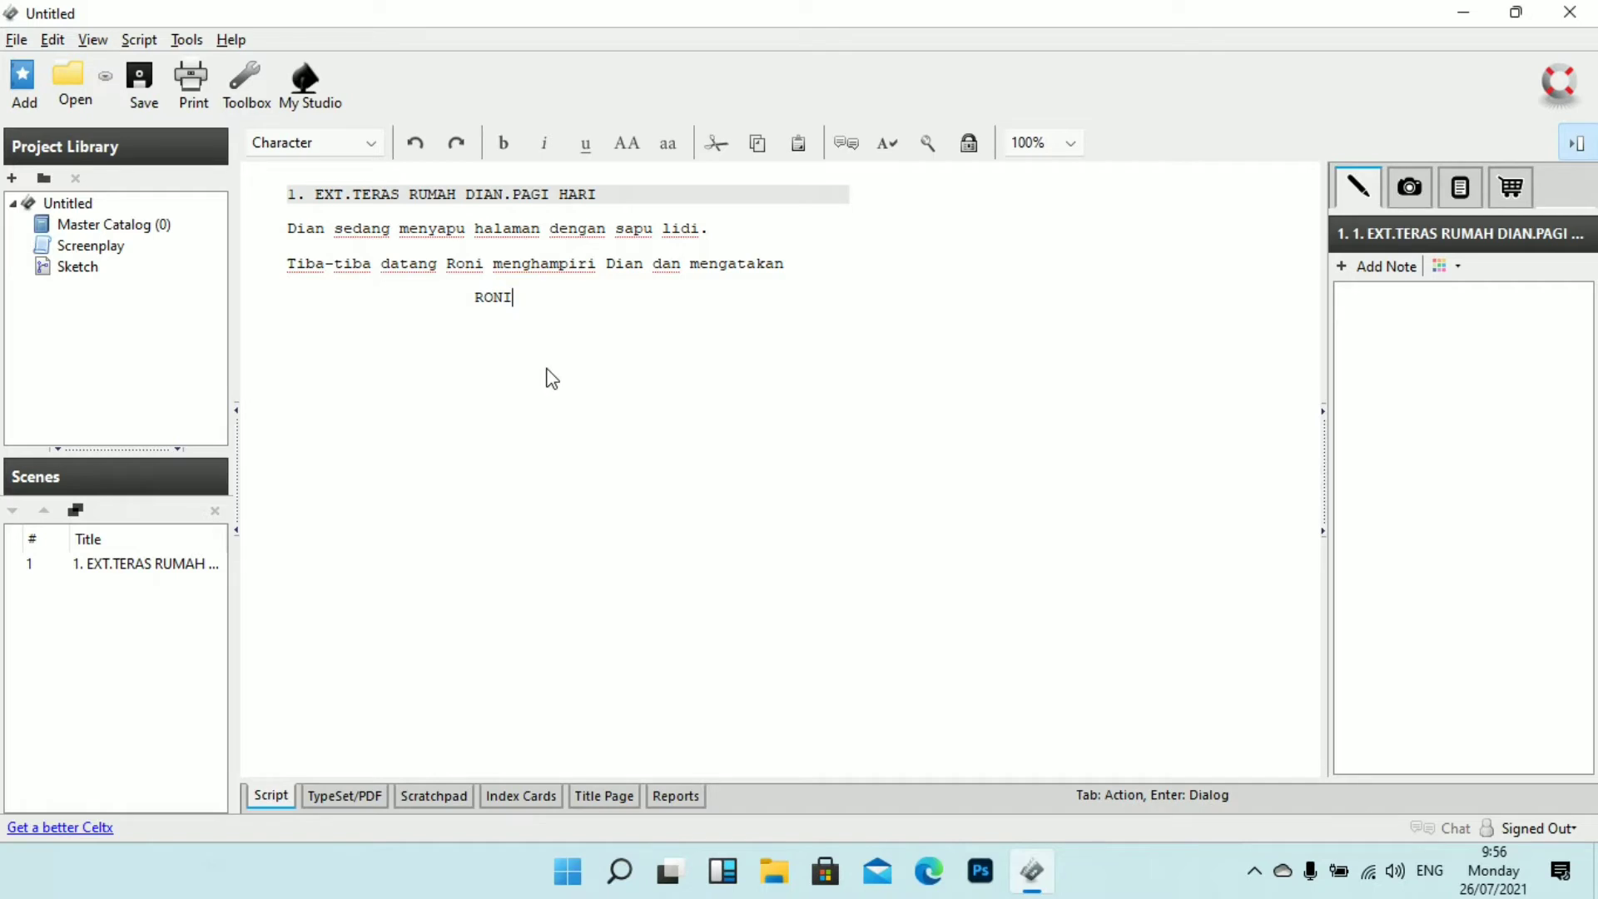
{"action": "key", "text": "Return"}
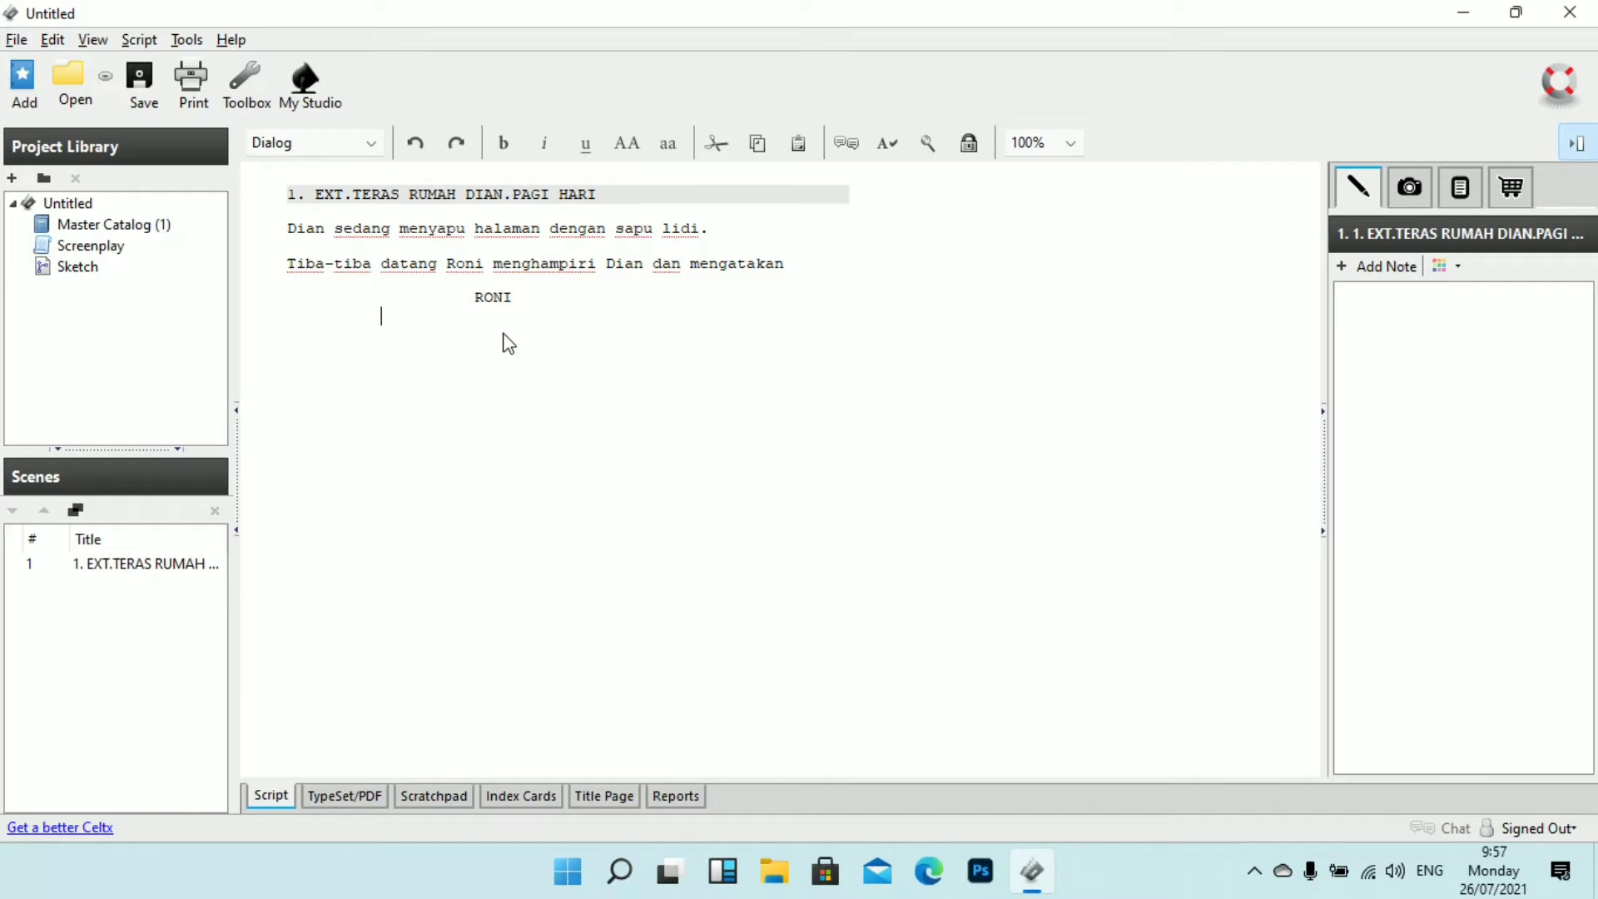
{"action": "type", "text": "Dia"}
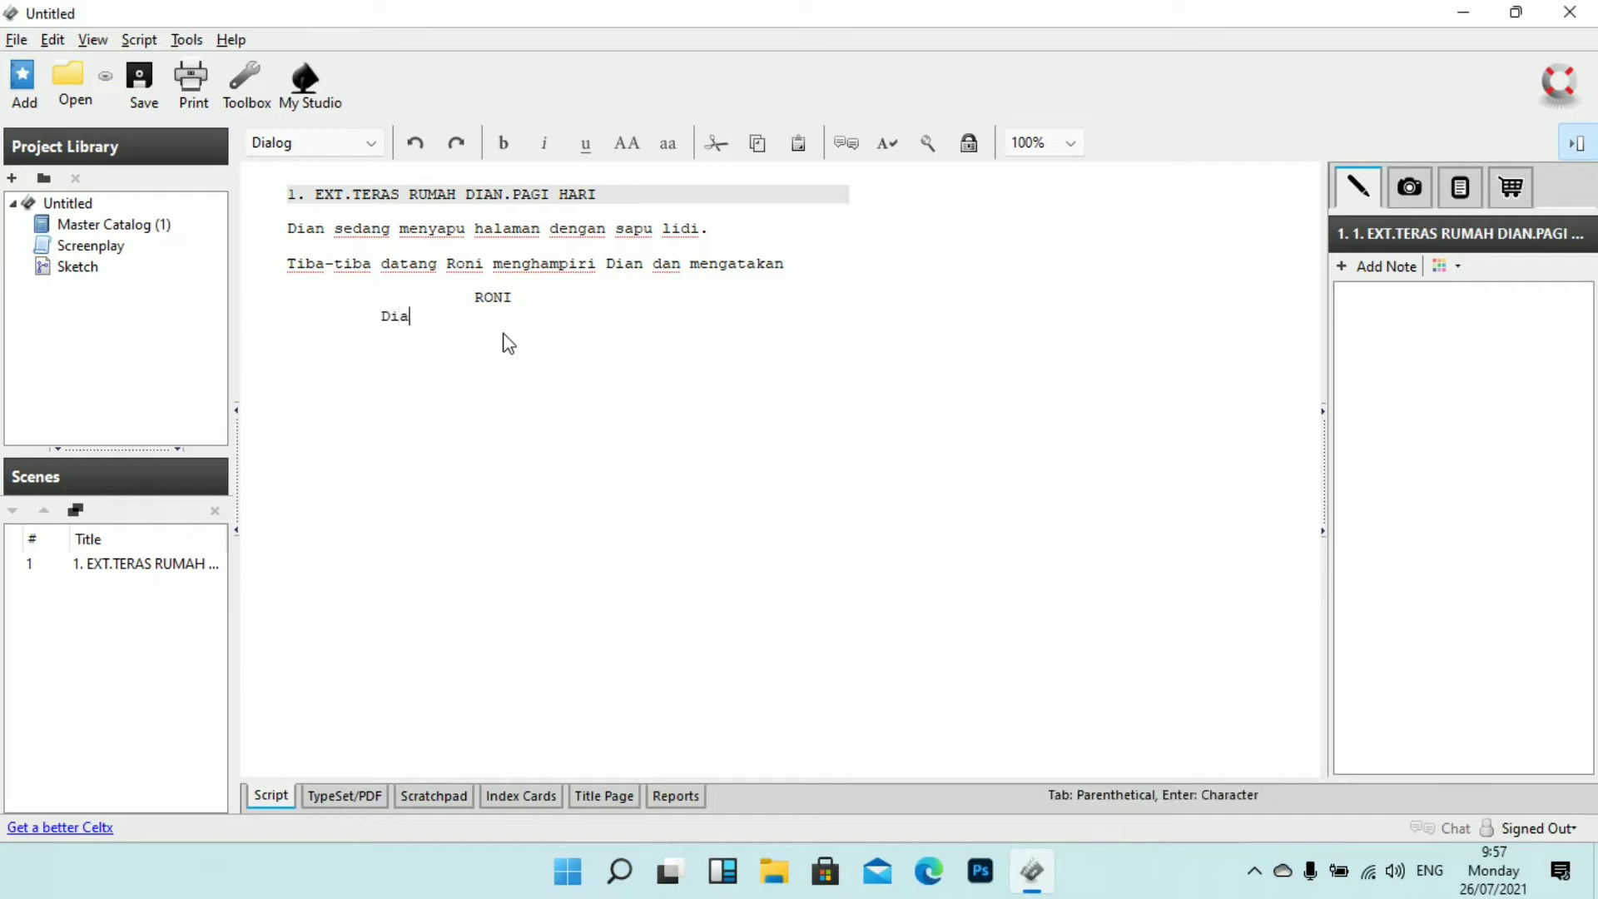
{"action": "type", "text": "n kapan pu"}
{"action": "key", "text": "BackSpace"}
{"action": "key", "text": "BackSpace"}
{"action": "key", "text": "BackSpace"}
{"action": "type", "text": "pulang?"}
Step: Add a Character line "DIAN" with the Dialog reply "Kemarin Ron, ngomong-ngomong ada apa kamu kesini?"
{"action": "key", "text": "Return"}
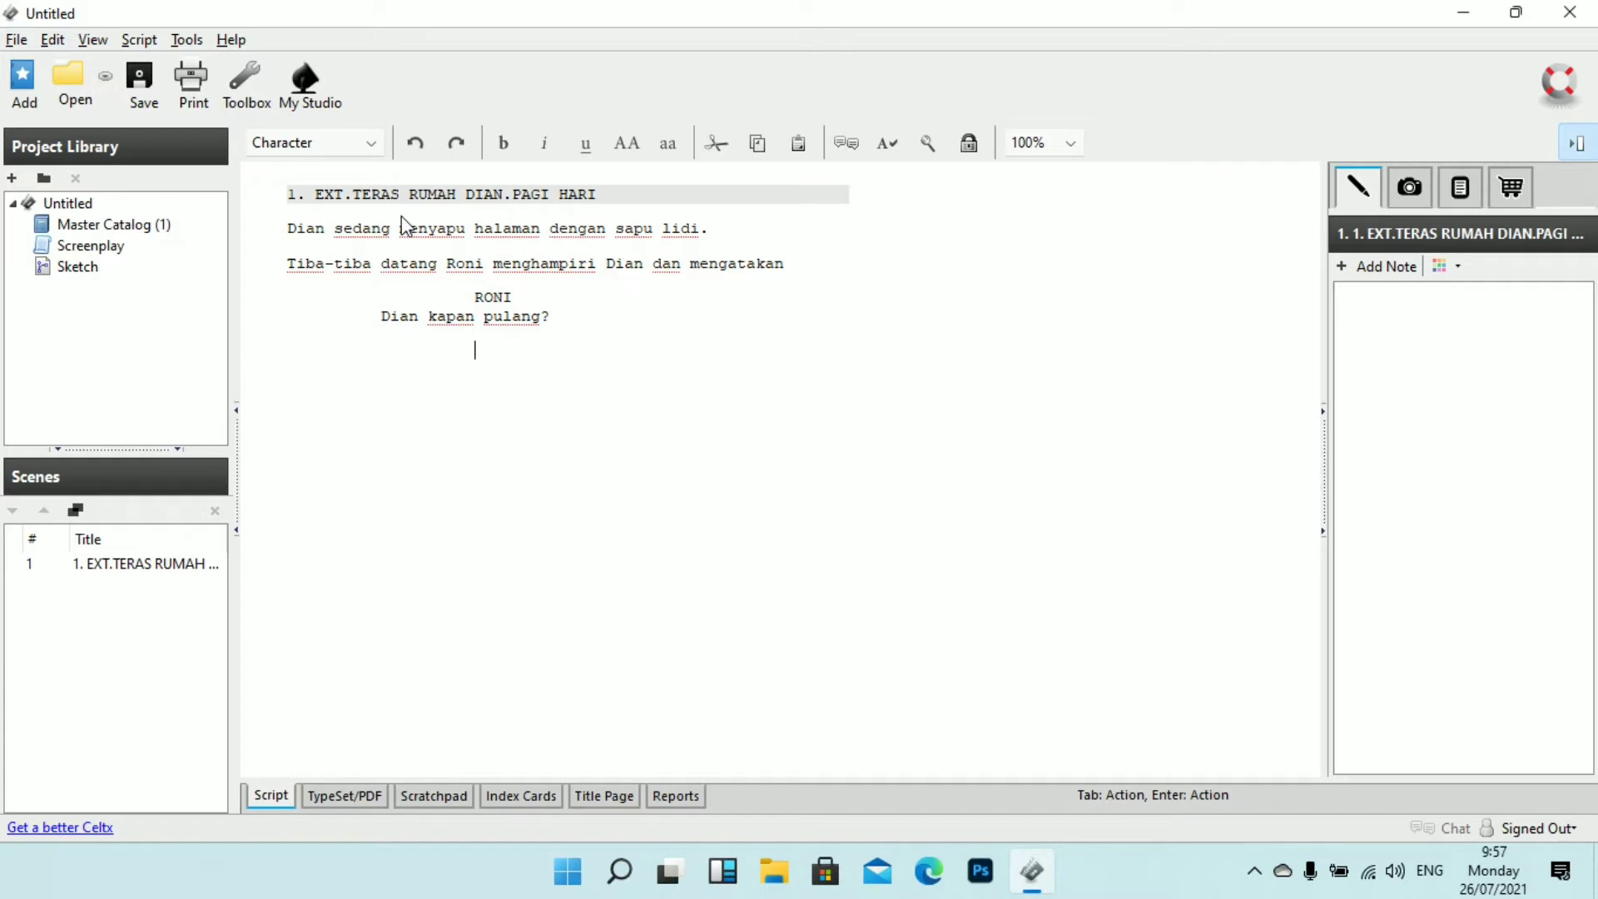
{"action": "type", "text": "DIAN"}
{"action": "key", "text": "Return"}
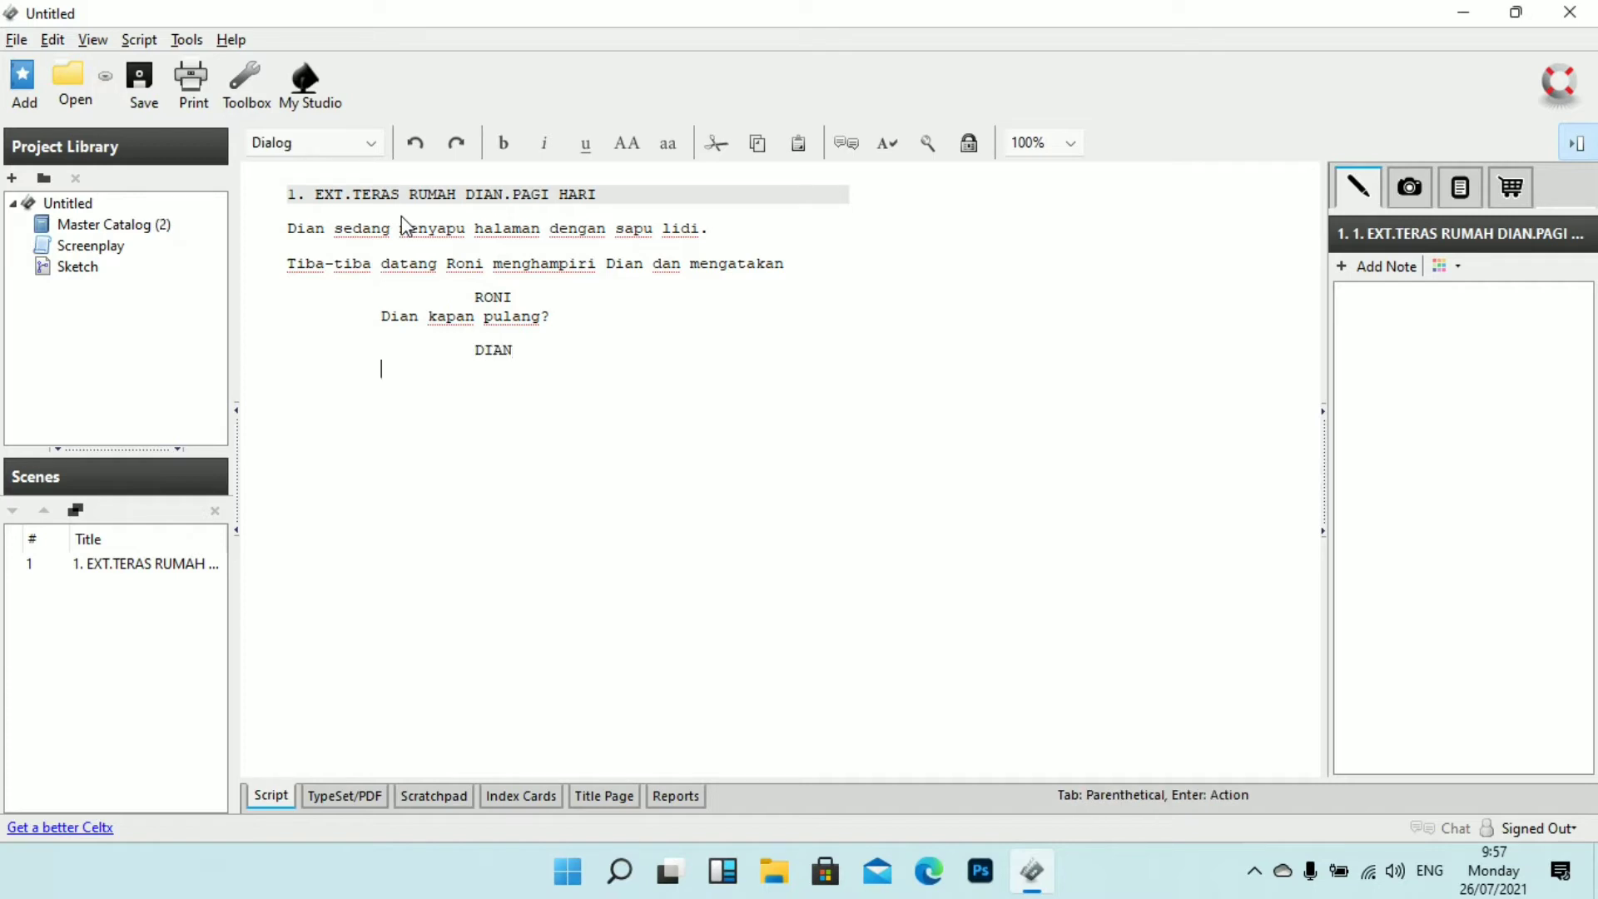
{"action": "type", "text": "Kemar"}
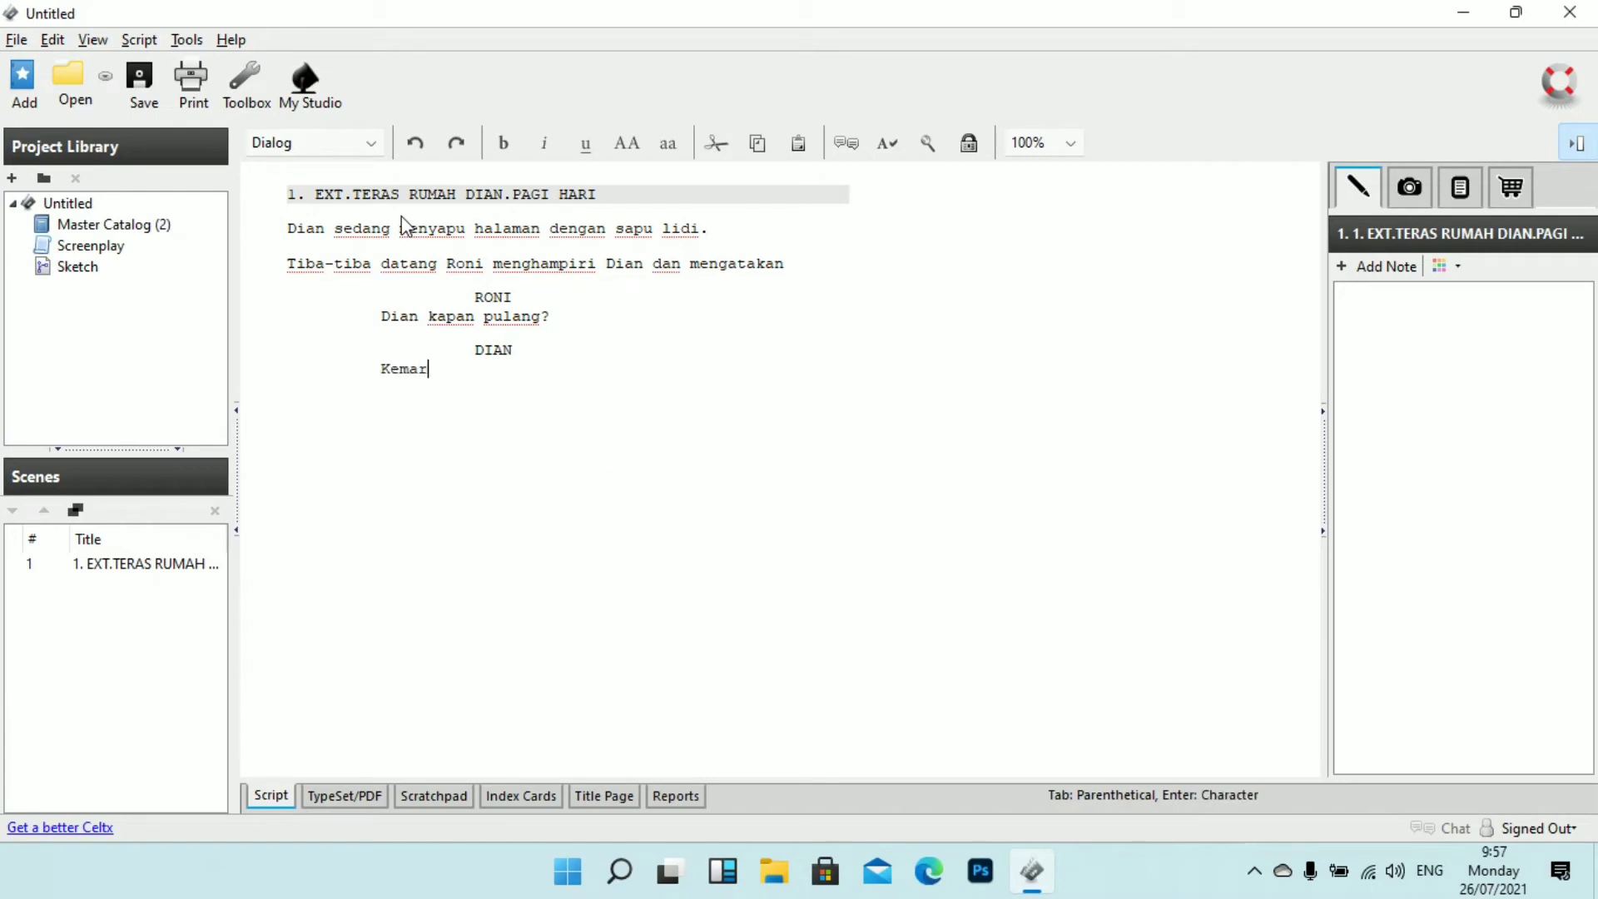
{"action": "type", "text": "in Ron, ngomong"}
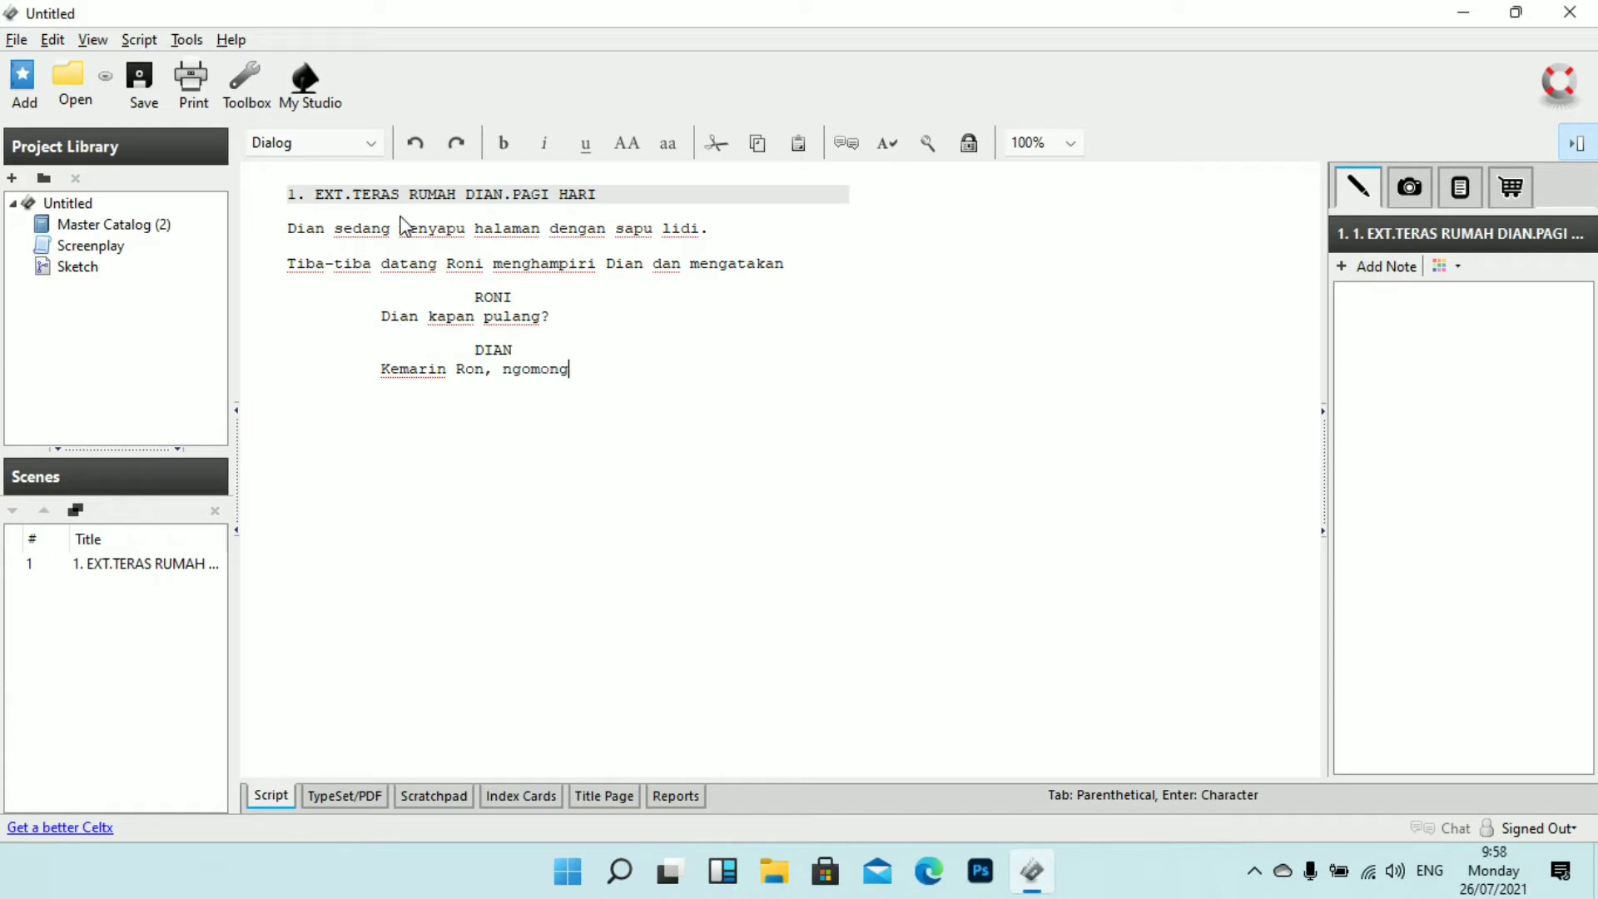
{"action": "type", "text": "-ngomong ada apa k"}
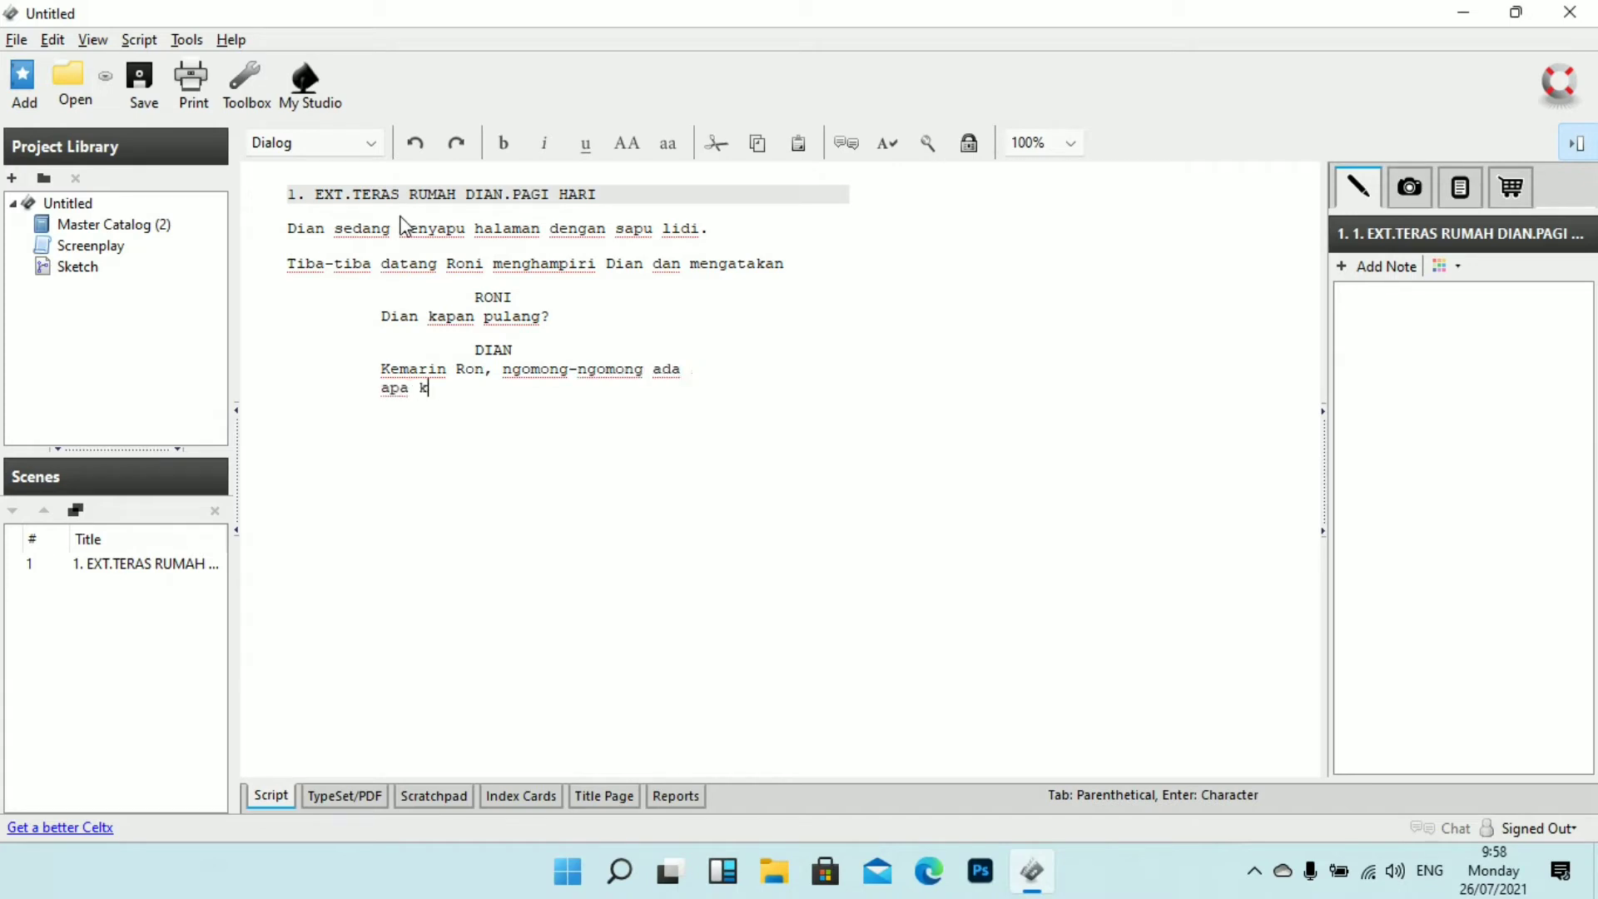
{"action": "type", "text": "amu kesini?"}
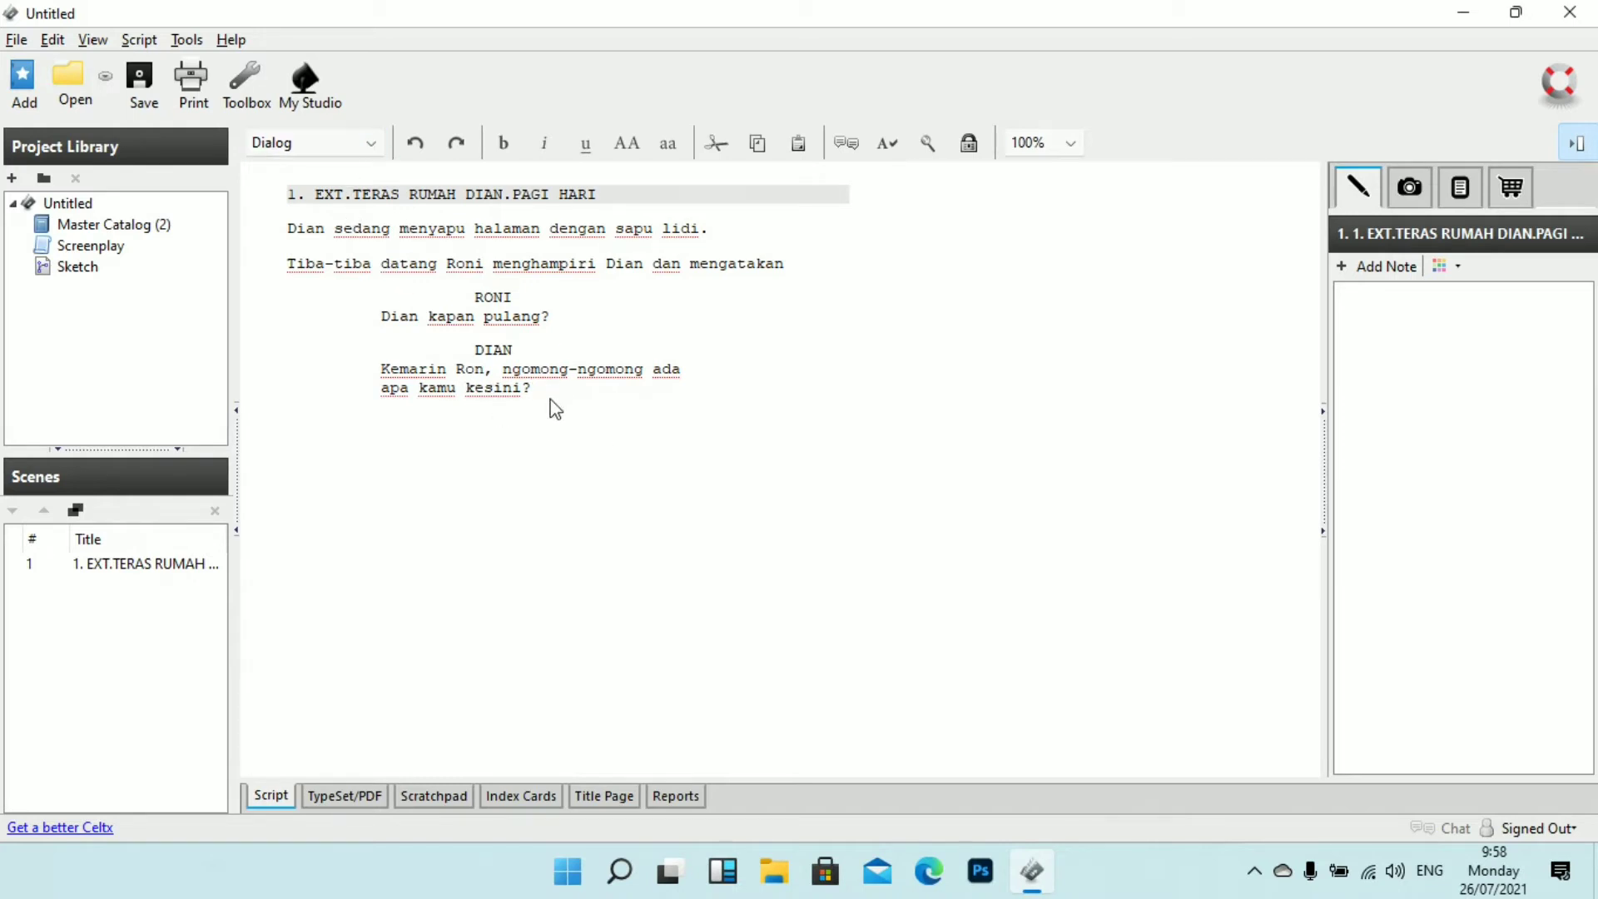
Step: Add the text "sambil menyimpan sapunya" as a Parenthetical line below Dian's reply
{"action": "type", "text": "sambil menyimpan sapunya"}
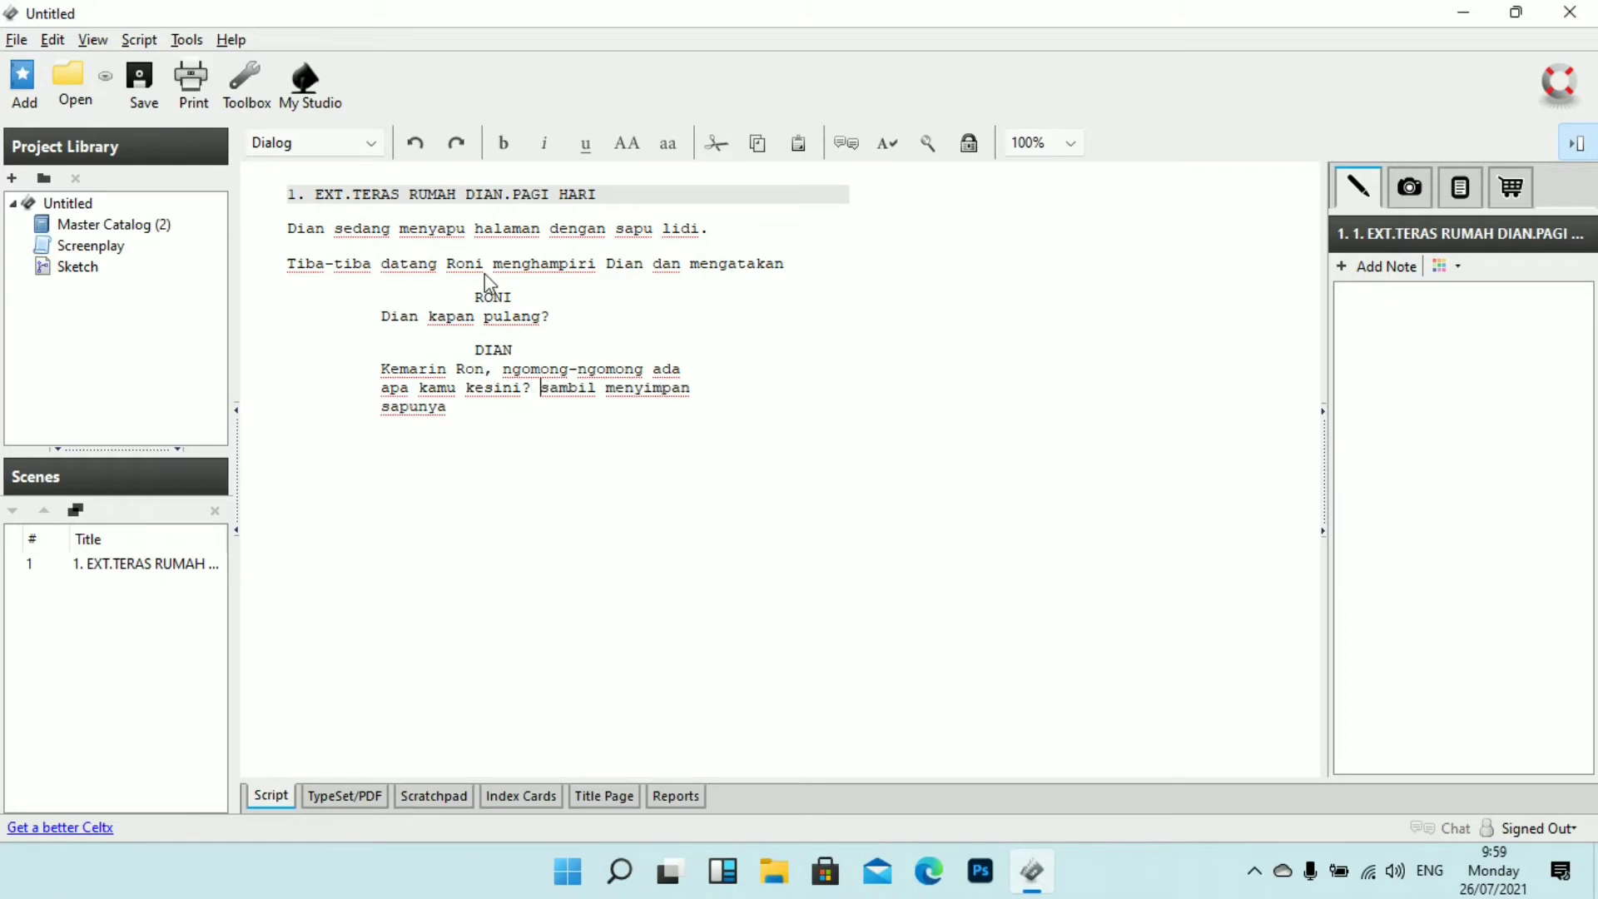
{"action": "key", "text": "Return"}
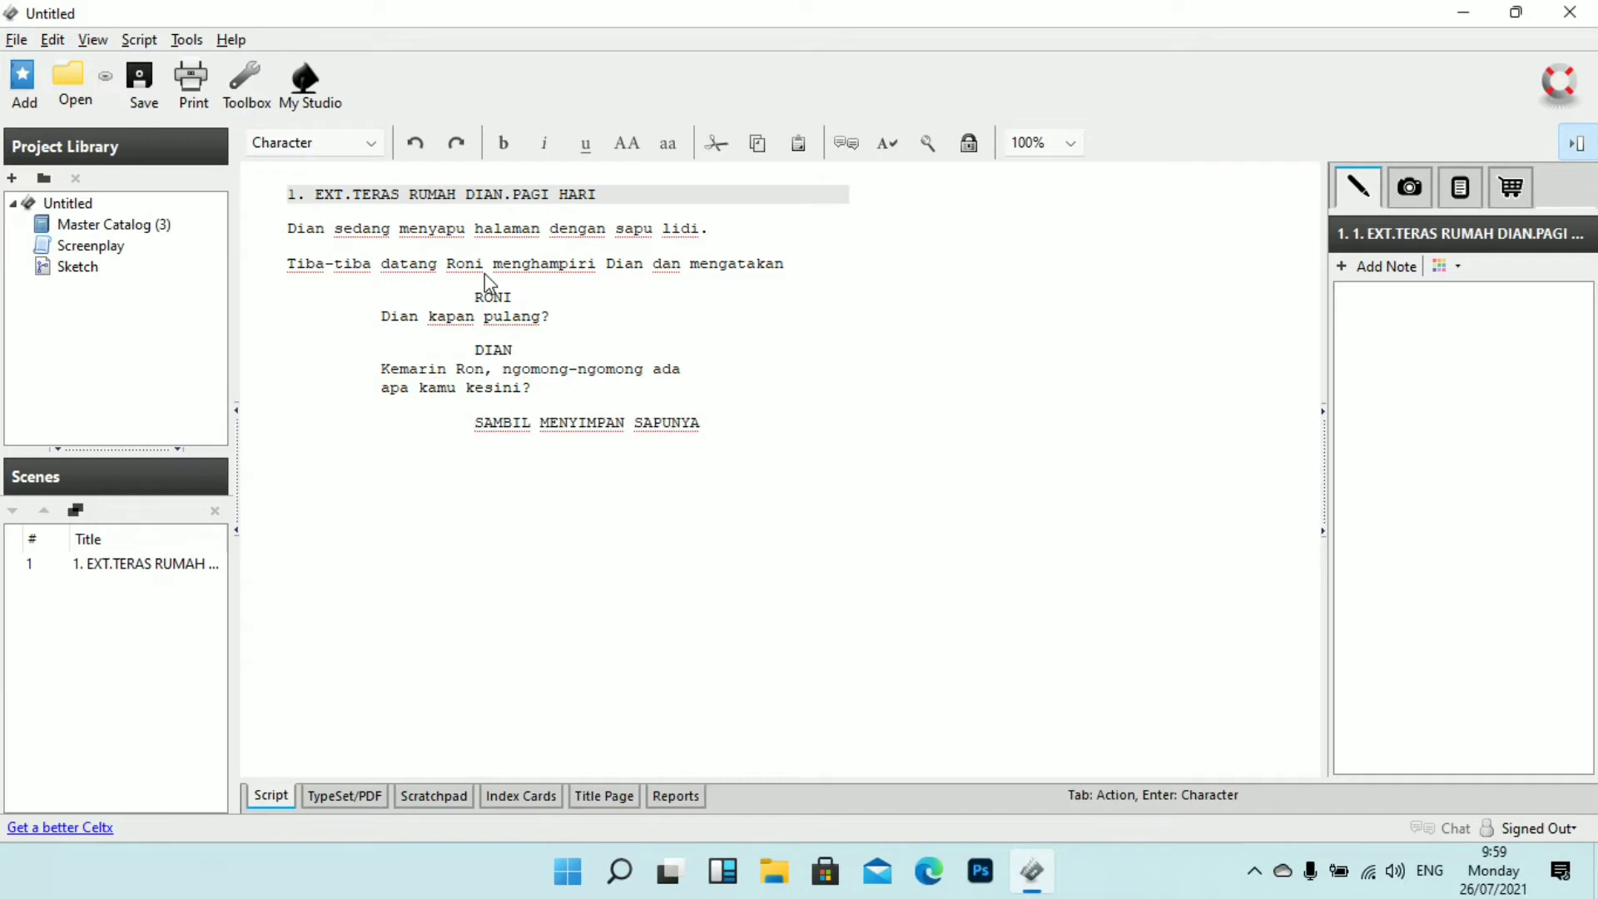
{"action": "left_click", "coordinate": [332, 135]}
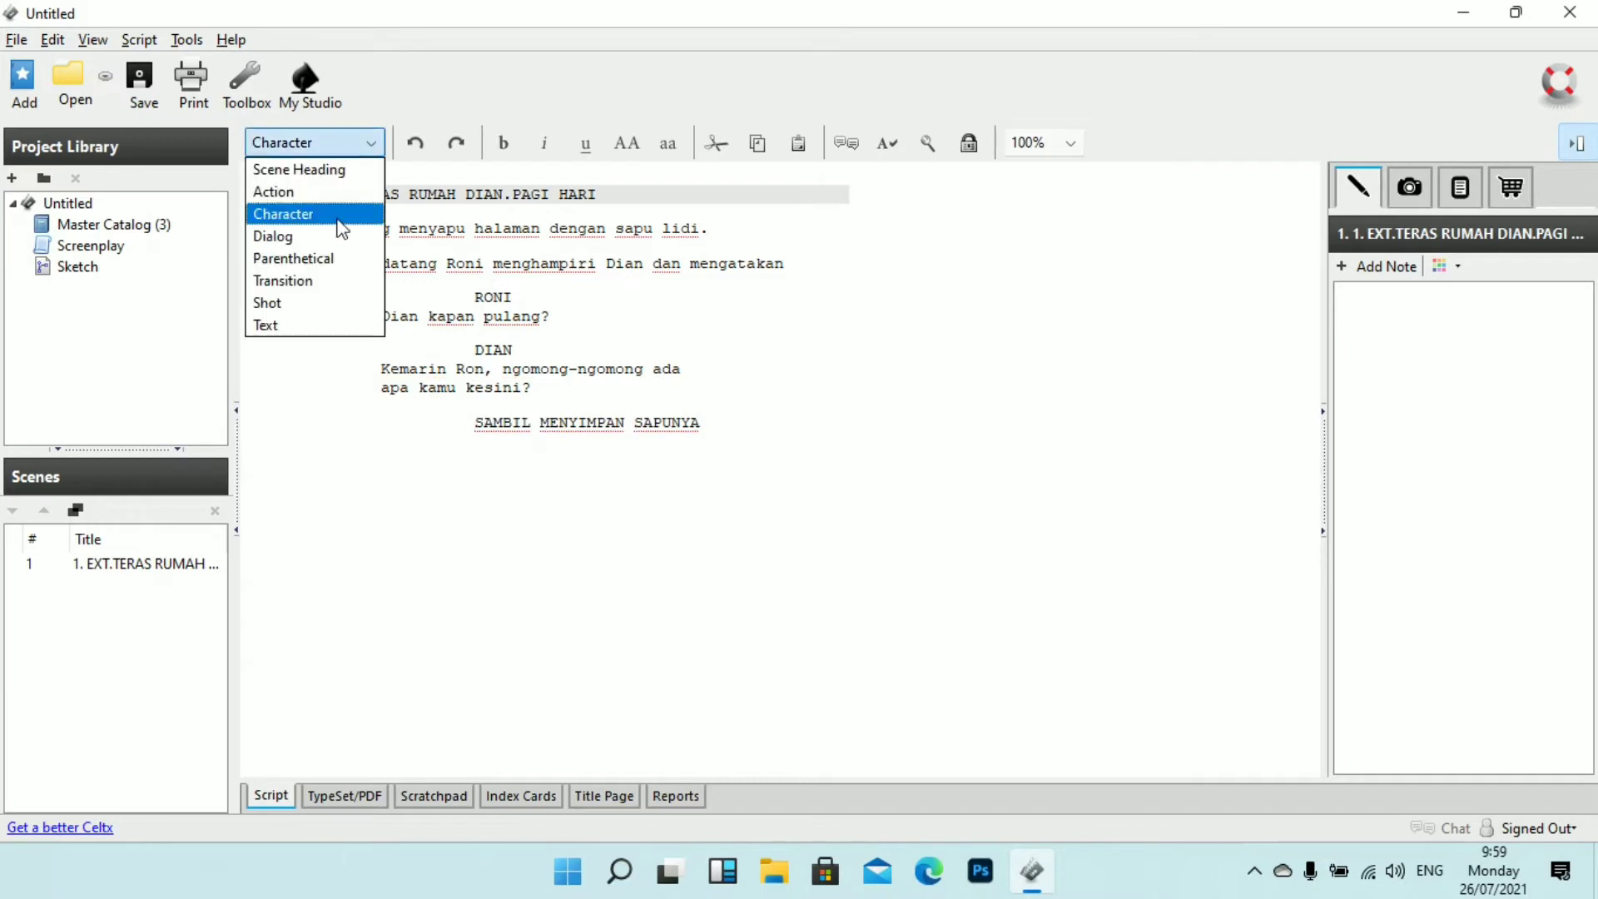
{"action": "left_click", "coordinate": [317, 254]}
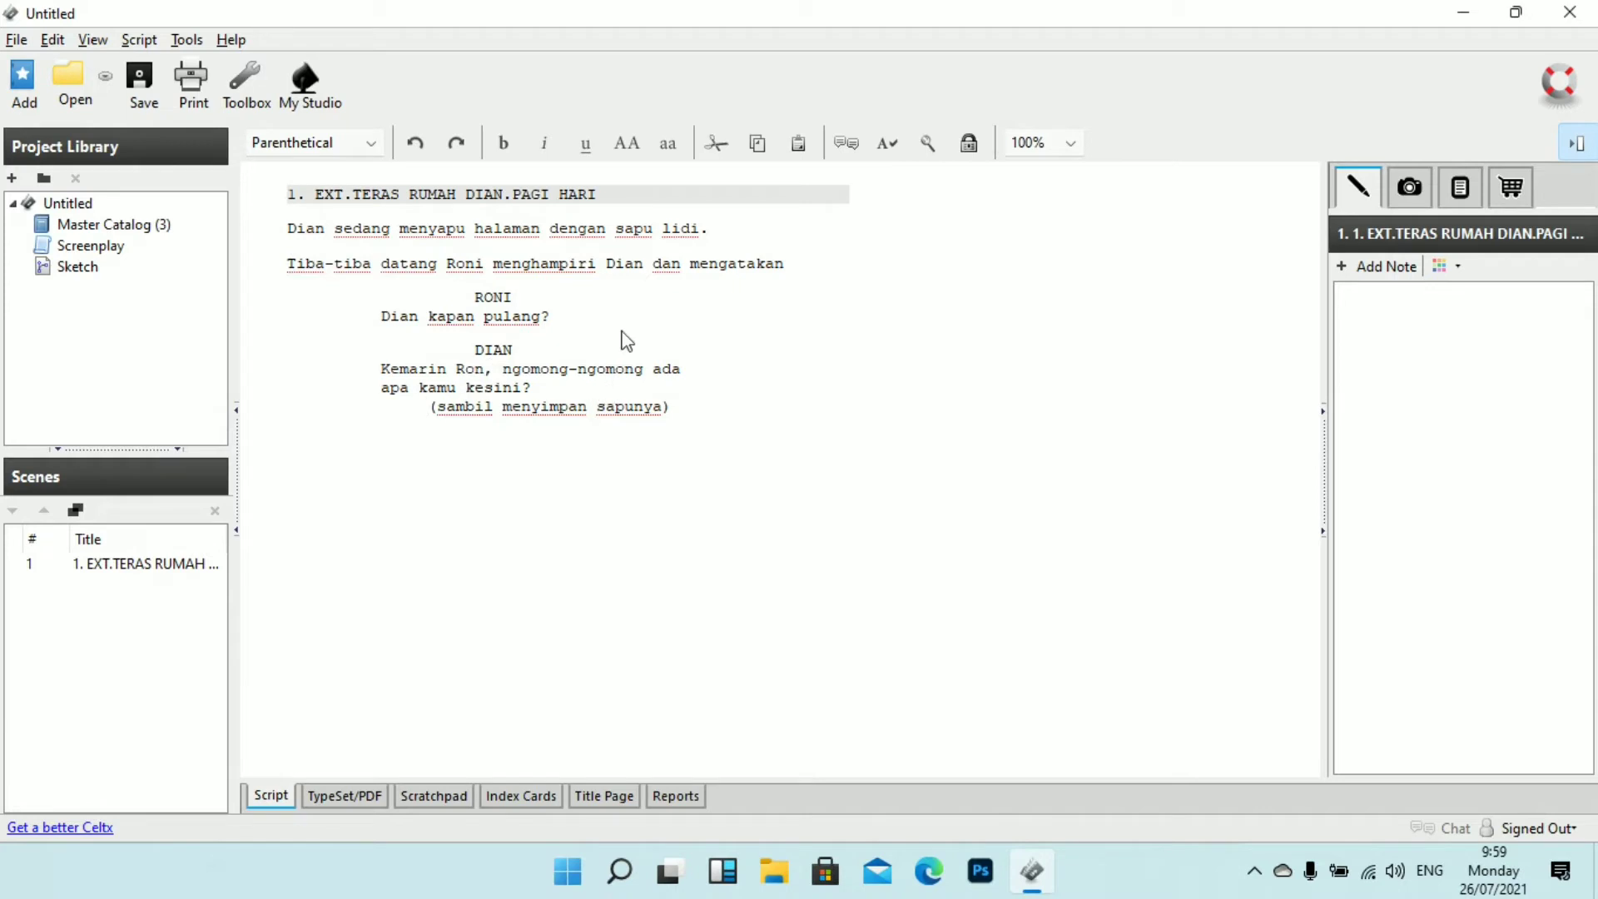
Step: Add a Character line "RONI" below the parenthetical "(sambil menyimpan sapunya)"
{"action": "left_click", "coordinate": [675, 405]}
{"action": "key", "text": "Return"}
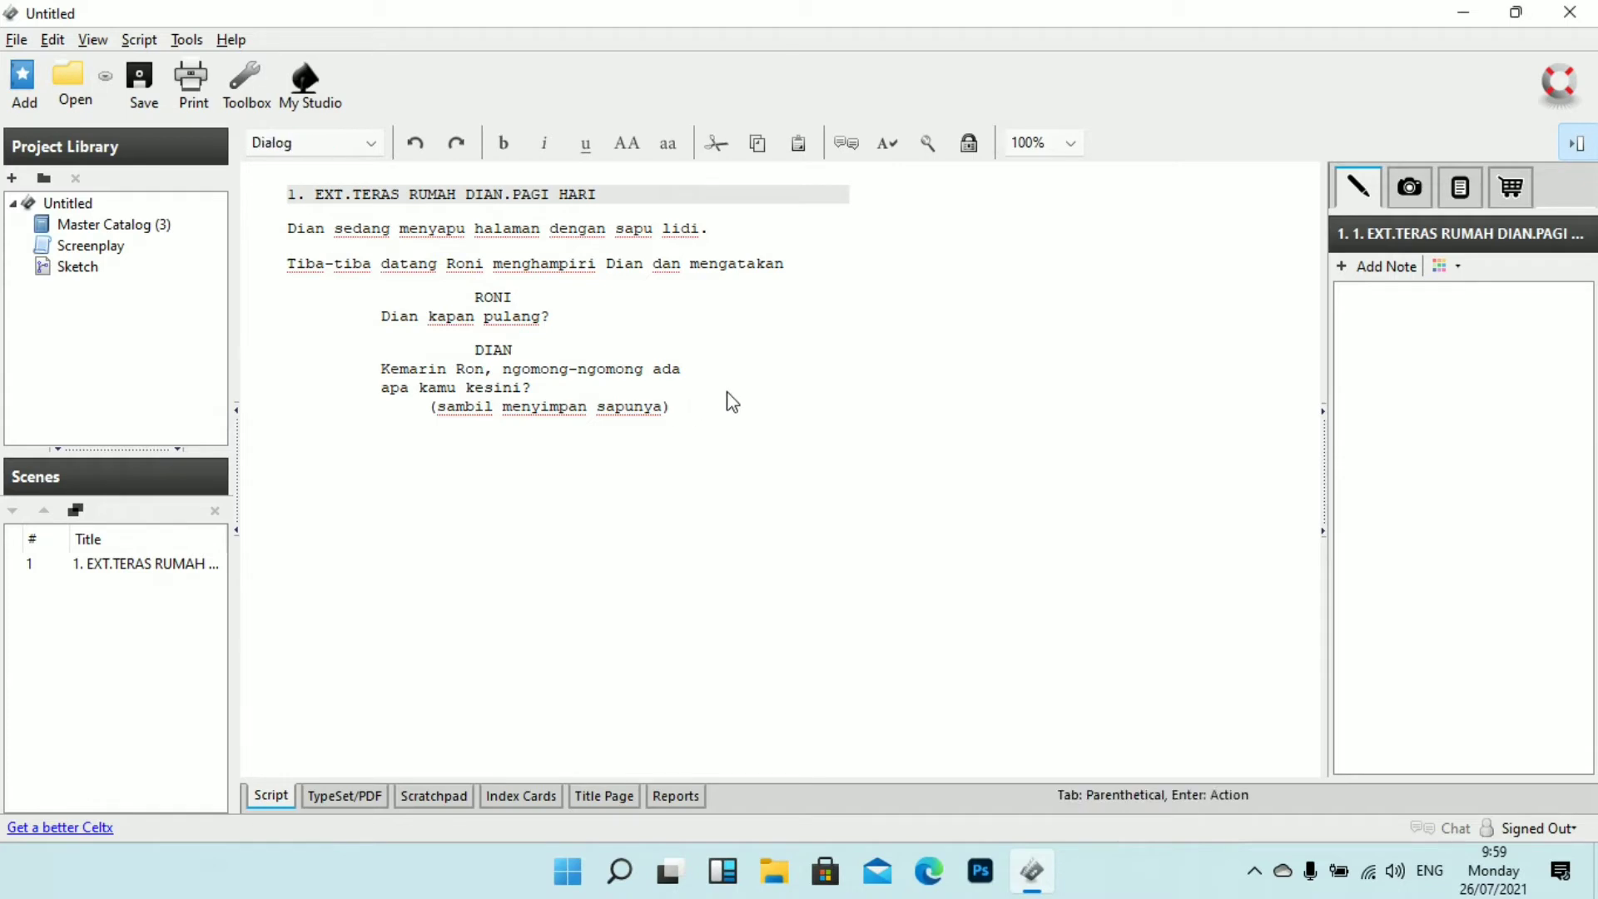
{"action": "left_click", "coordinate": [343, 134]}
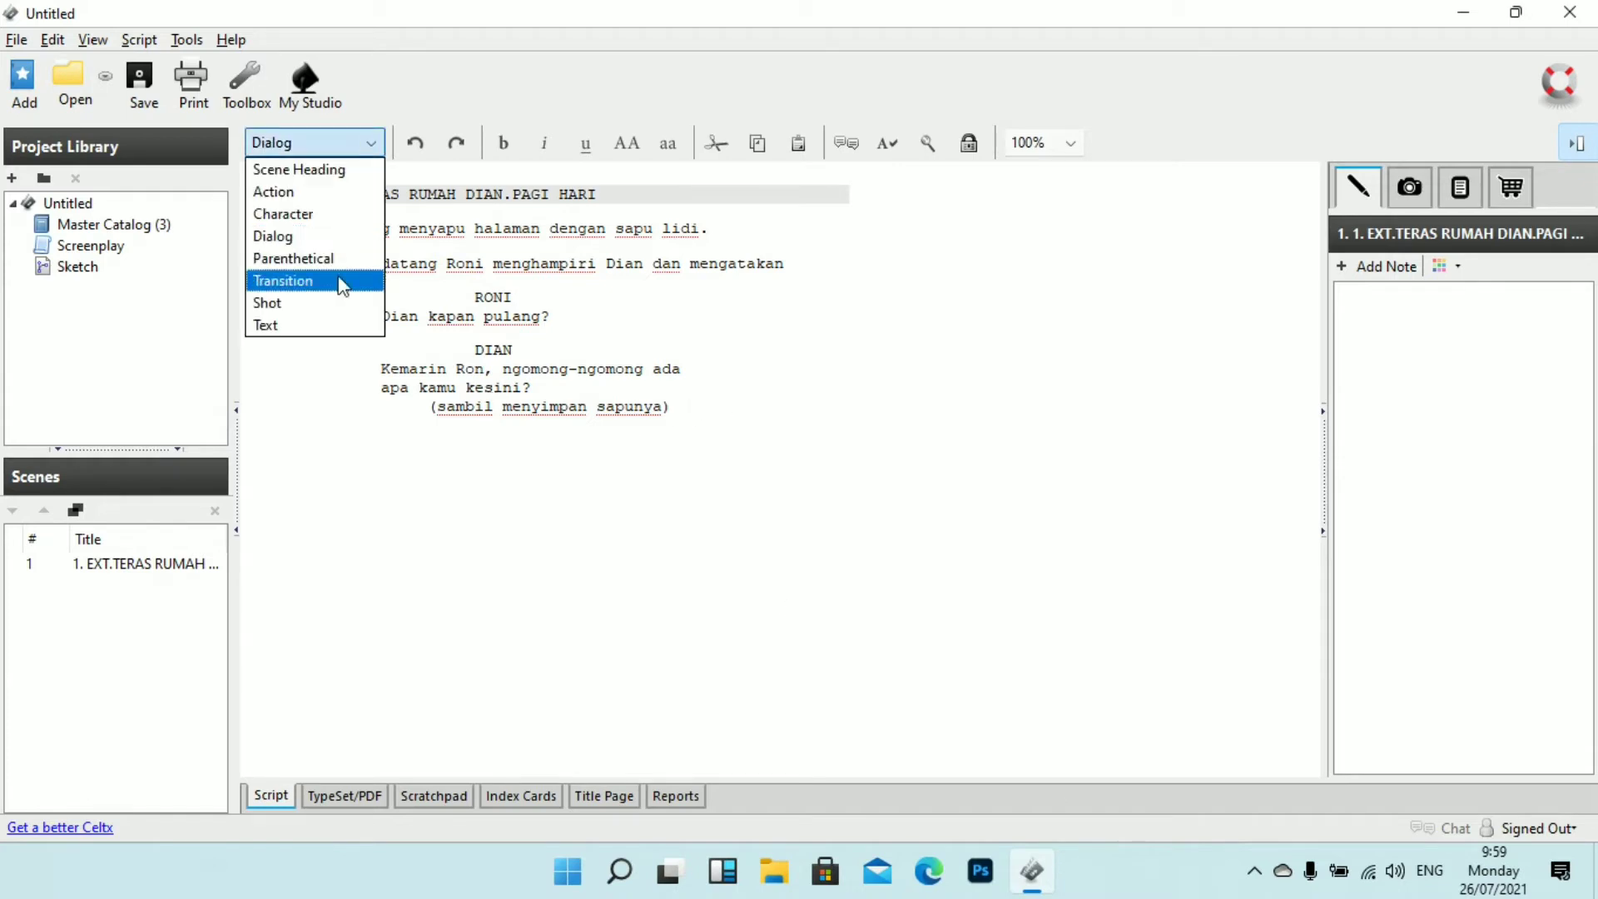
{"action": "left_click", "coordinate": [322, 214]}
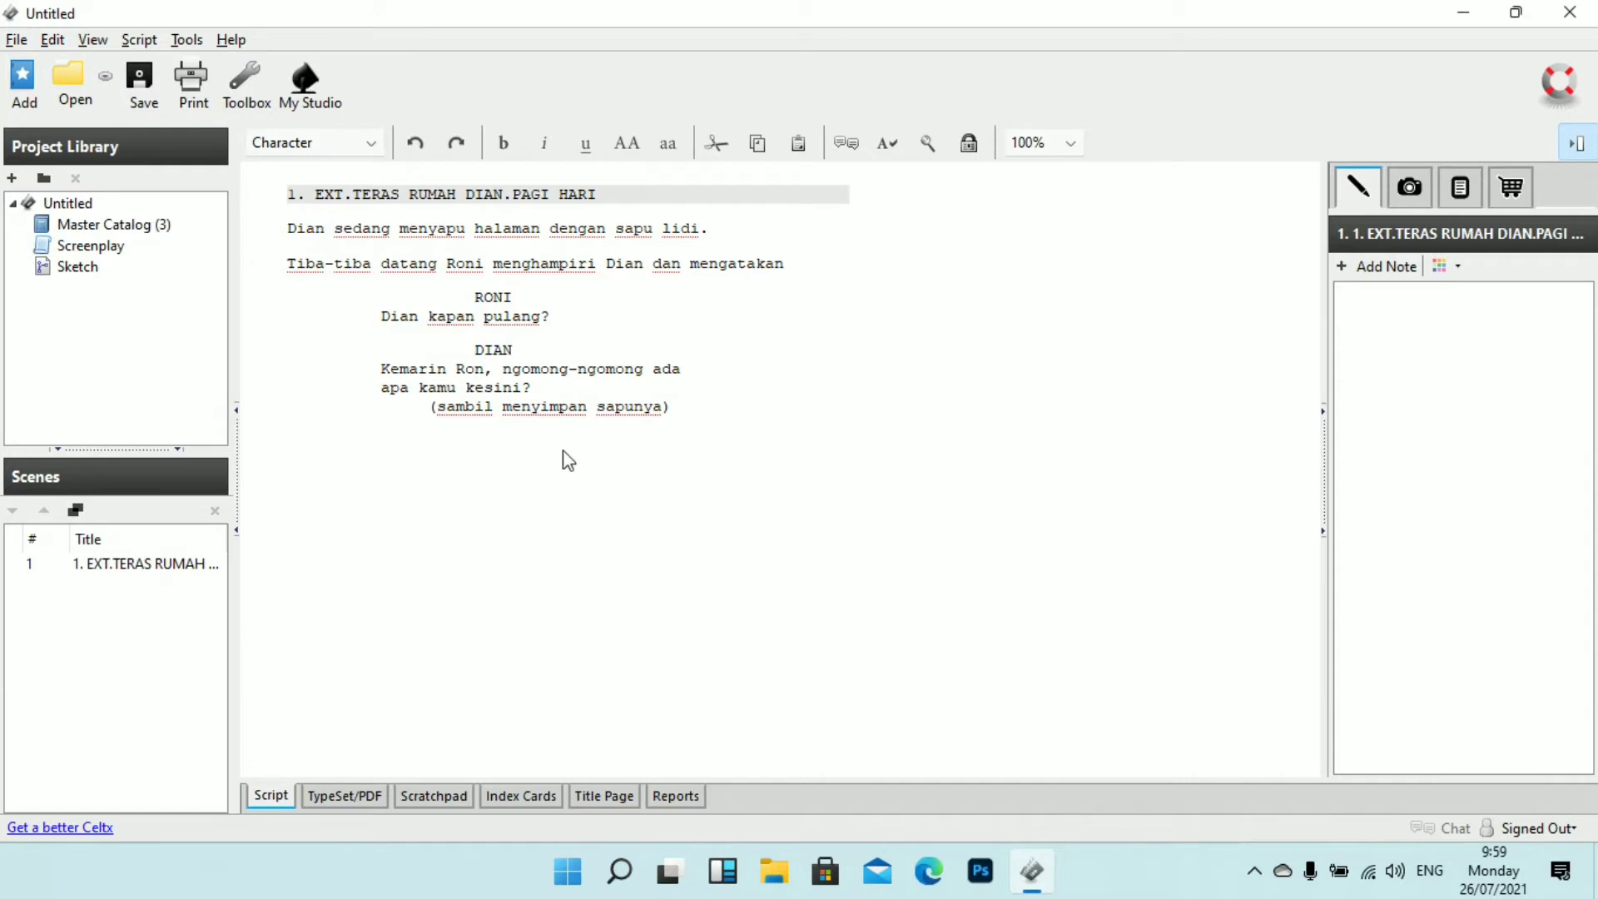
{"action": "type", "text": "R"}
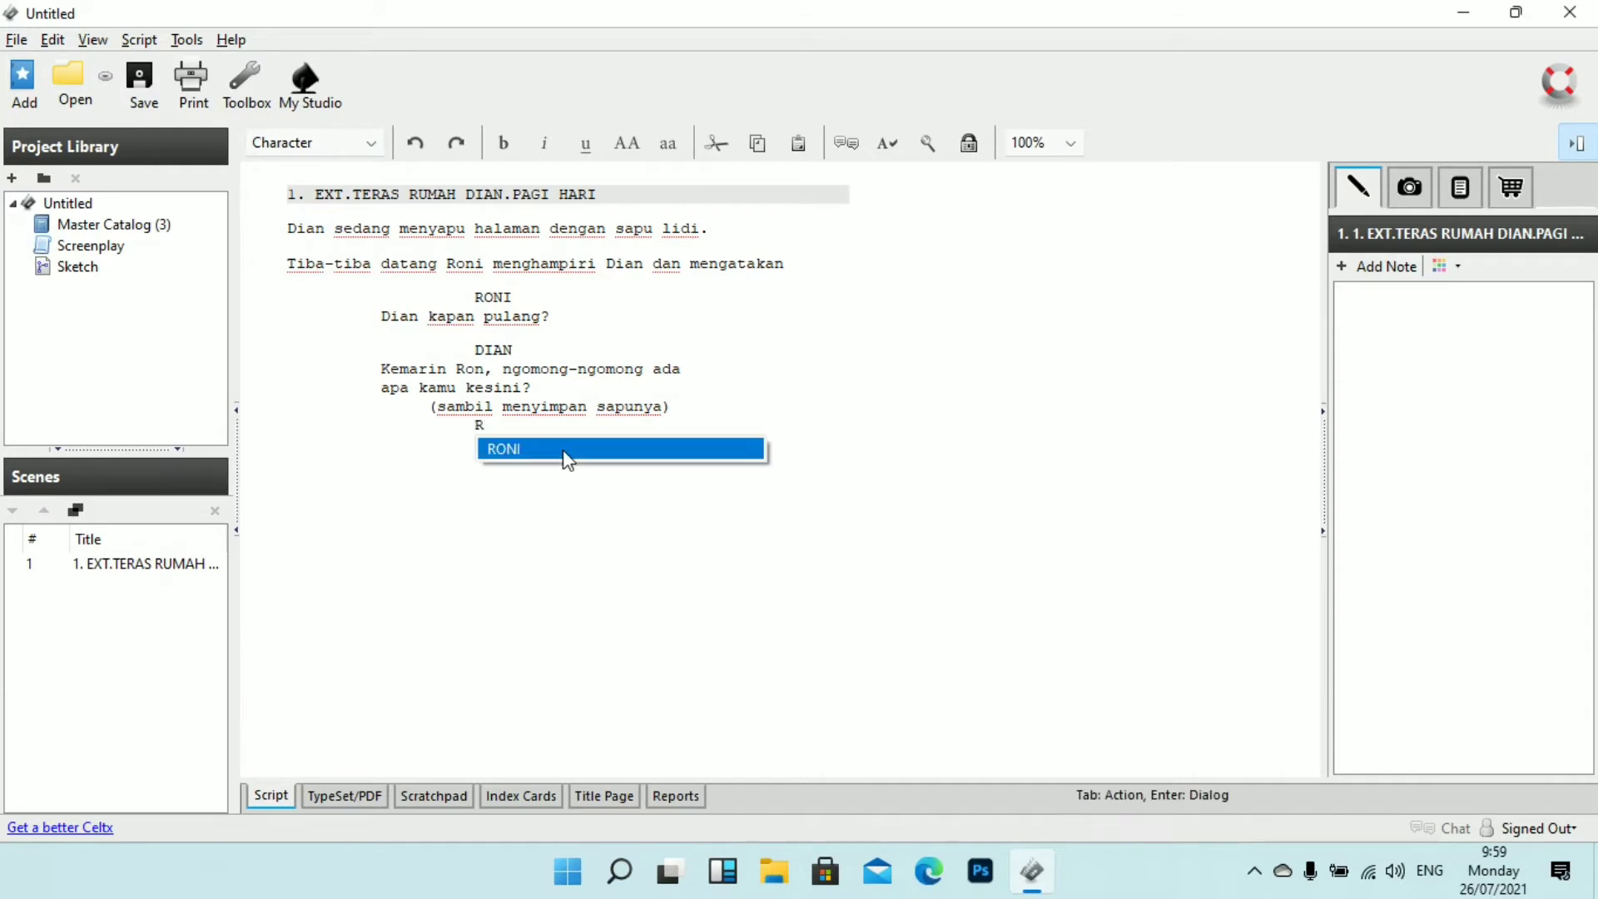
{"action": "left_click", "coordinate": [564, 454]}
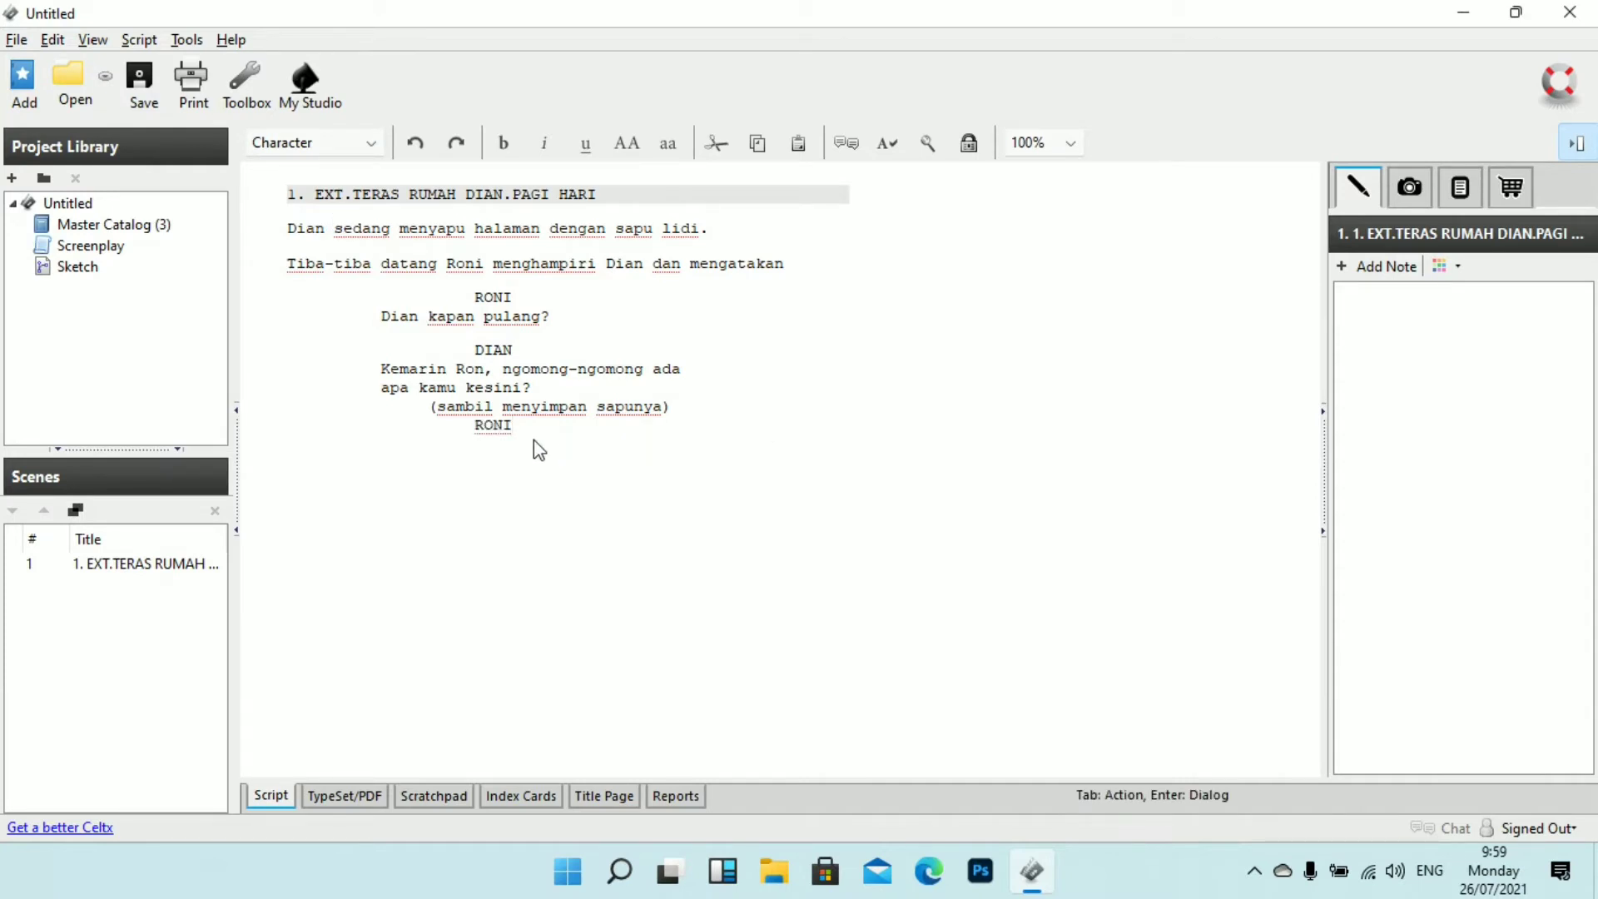
Step: Add Roni's Dialog line "aku kesini mau bicara sama kamu soal bisnis kita, kamu inget gak?"
{"action": "key", "text": "Return"}
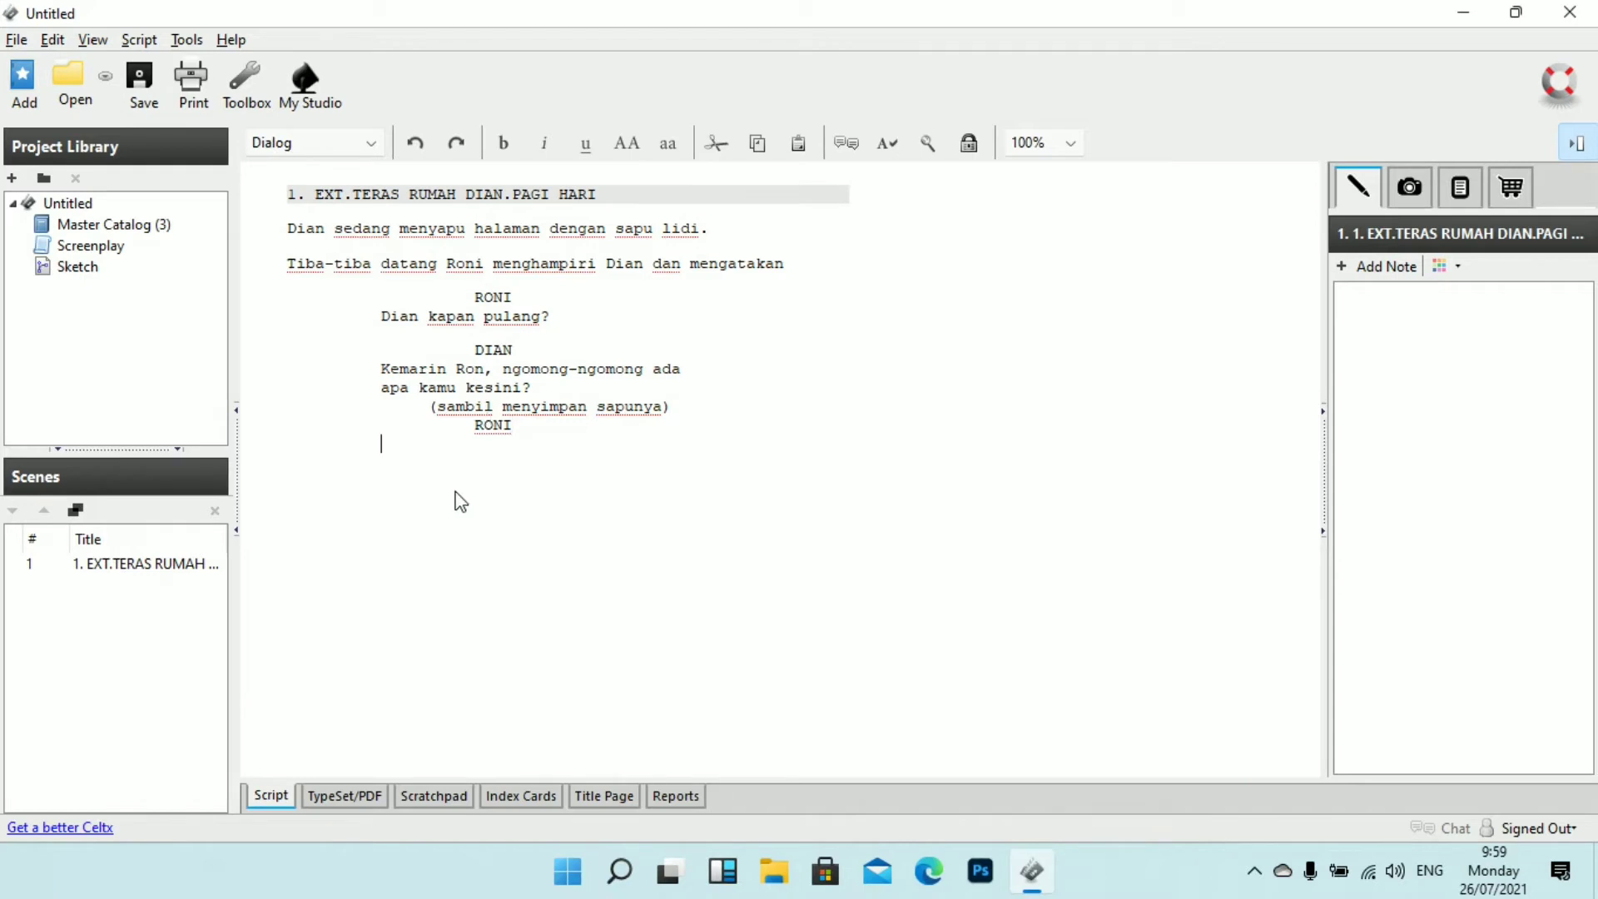
{"action": "type", "text": "aku"}
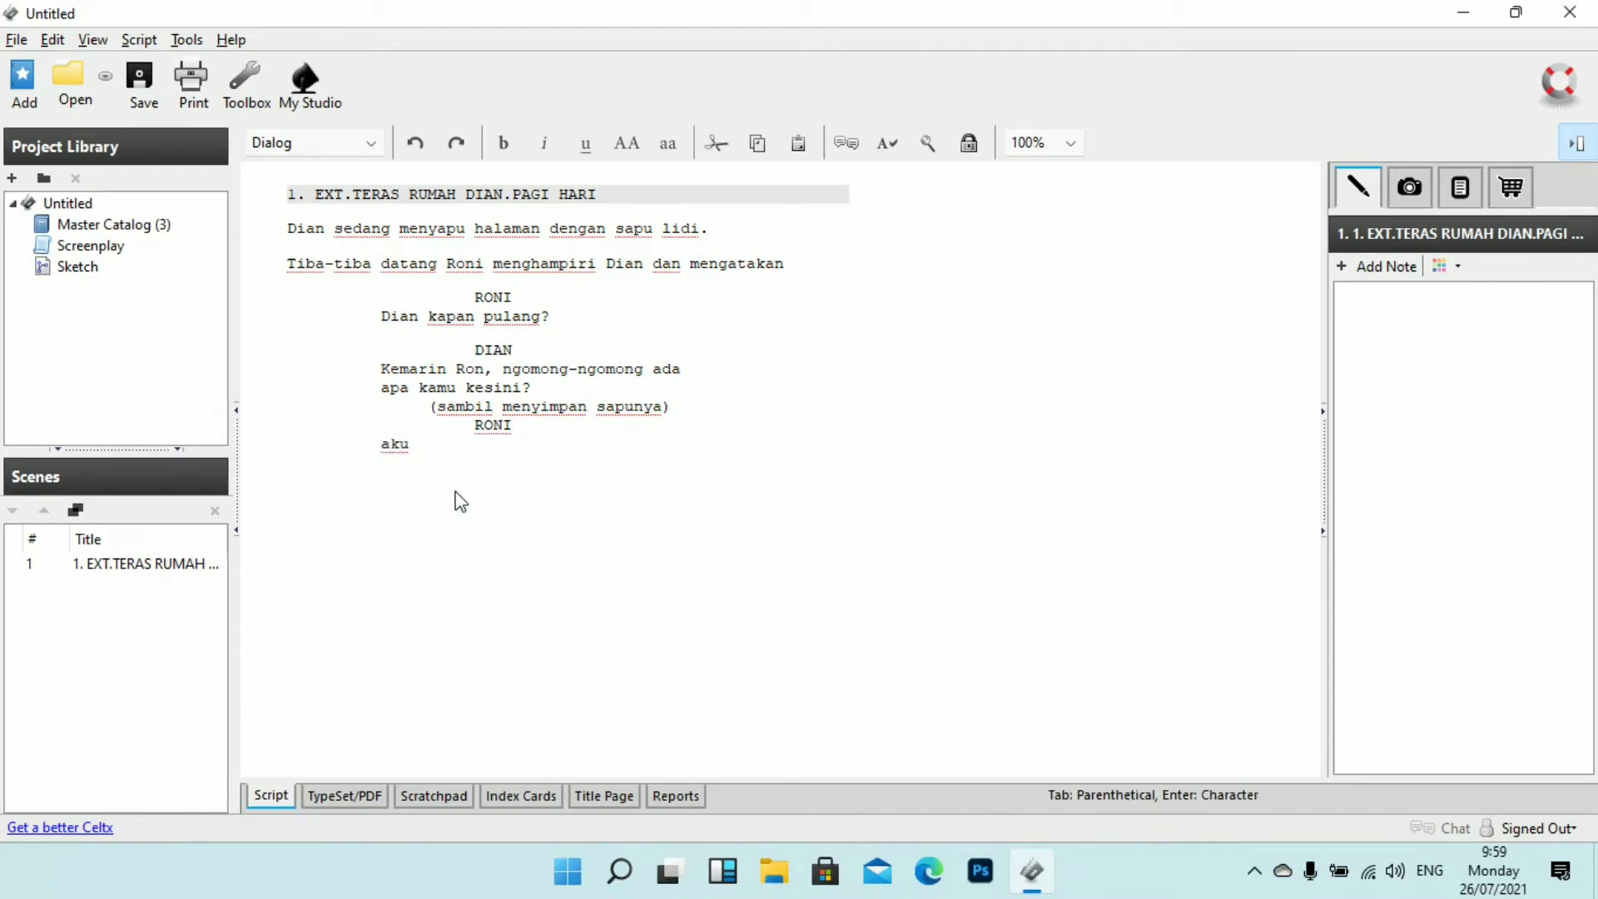
{"action": "type", "text": " kesini mau bicara "}
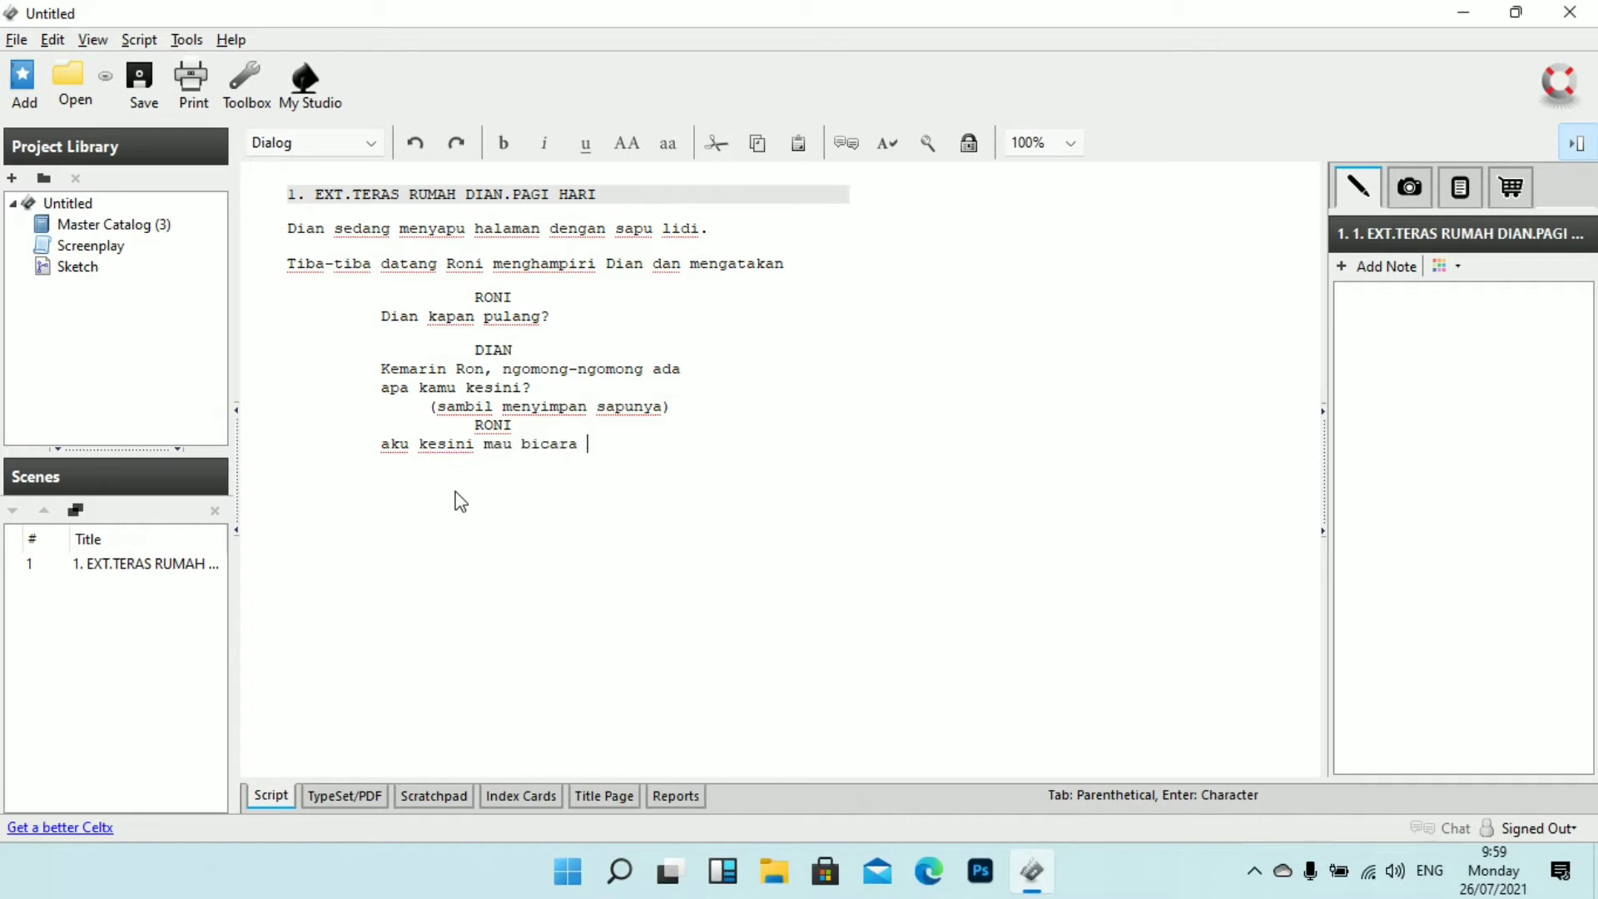
{"action": "type", "text": "sama kam"}
{"action": "type", "text": "soal b"}
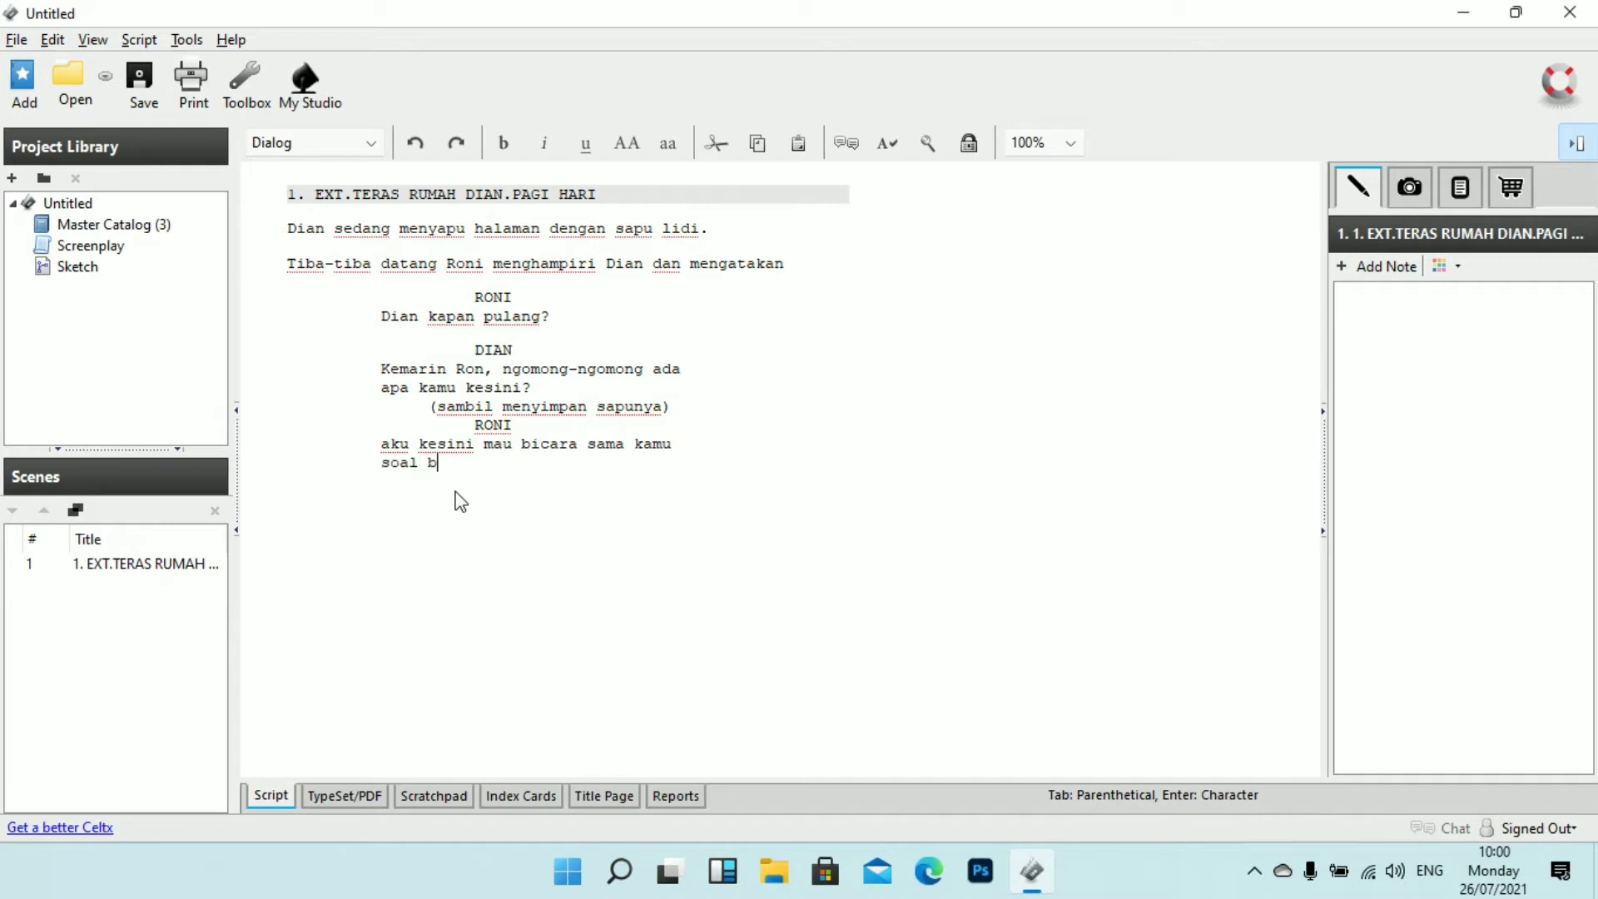
{"action": "type", "text": "isnis kita, kamu inget"}
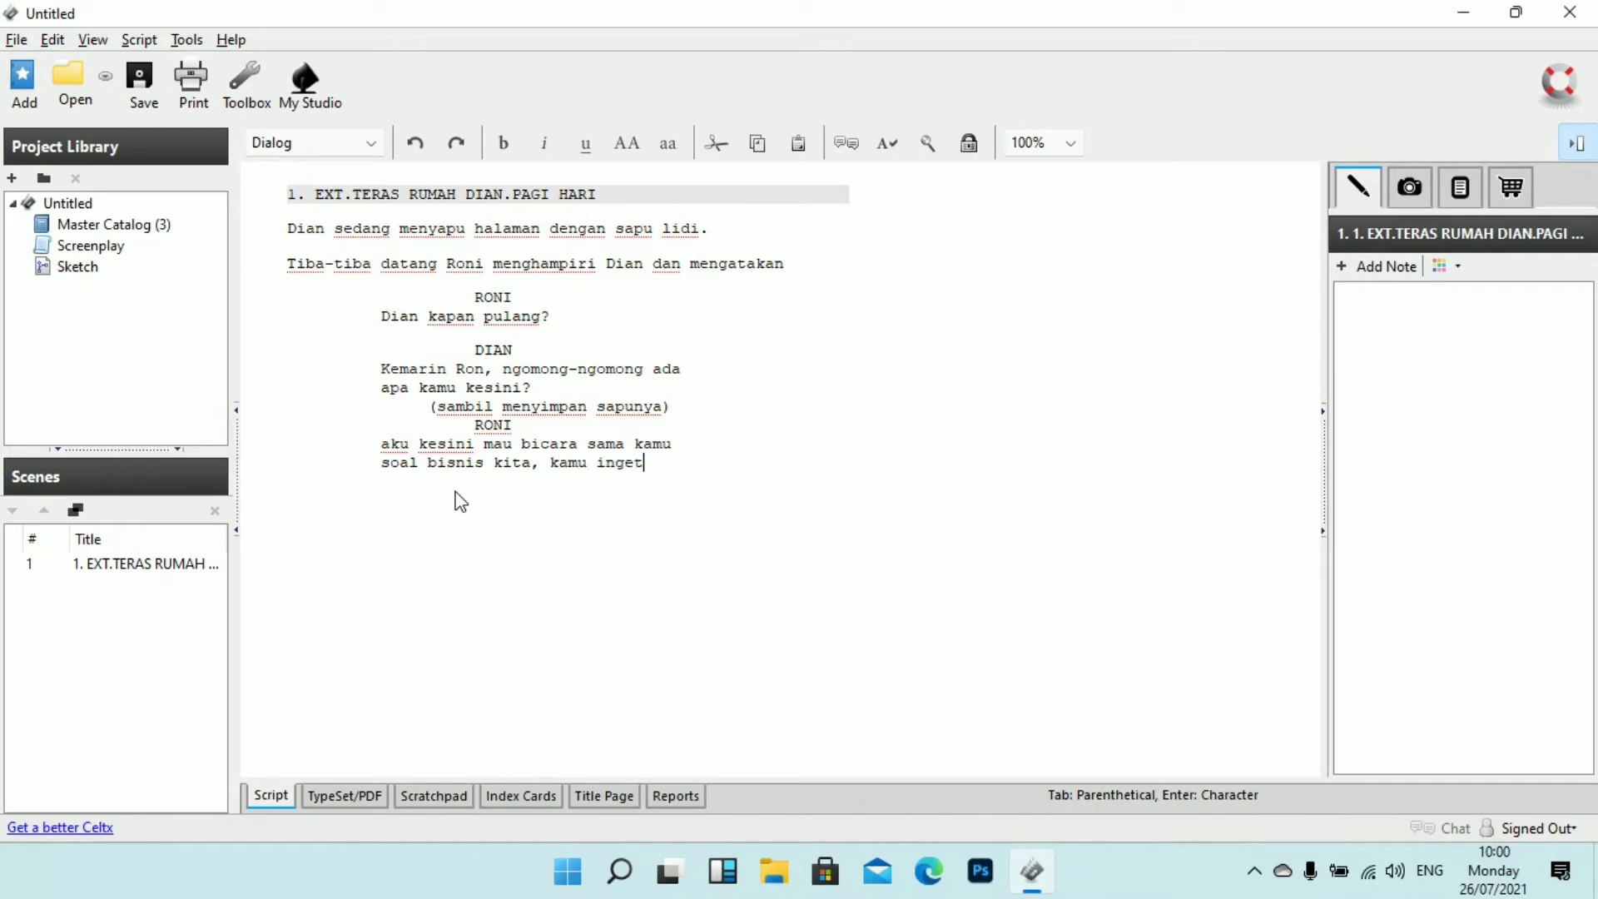
{"action": "type", "text": " gak?"}
{"action": "key", "text": "Return"}
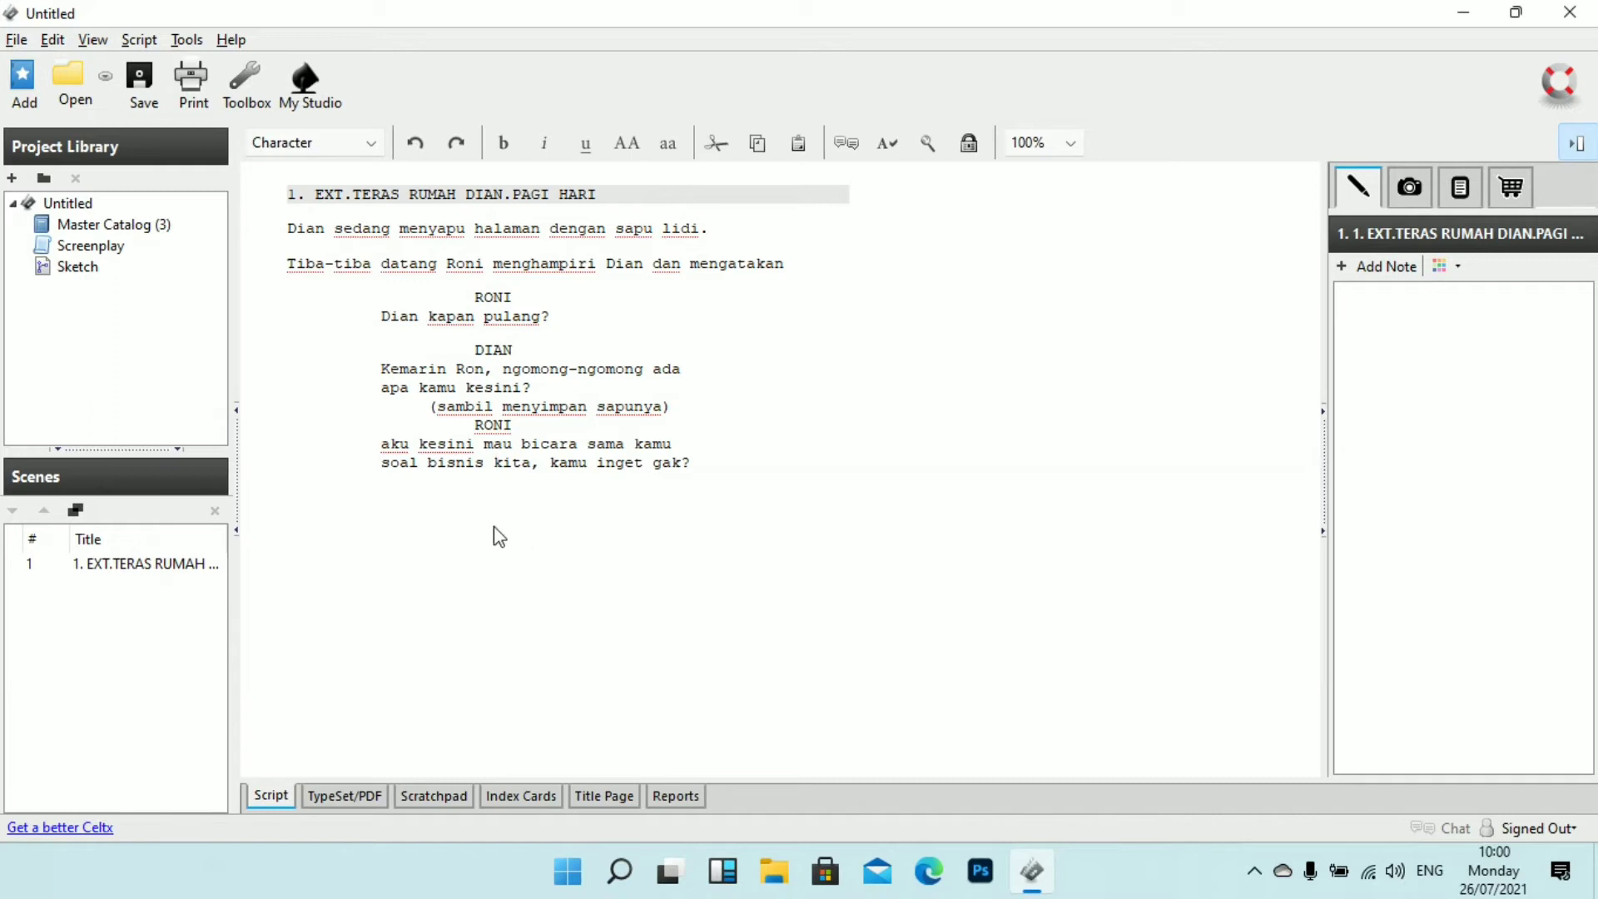
Step: Add a Character line "DIAN" with the Dialog reply "Oooh yang itu, sebentar ya aku mau ke kamar dulu"
{"action": "type", "text": "d"}
{"action": "key", "text": "Return"}
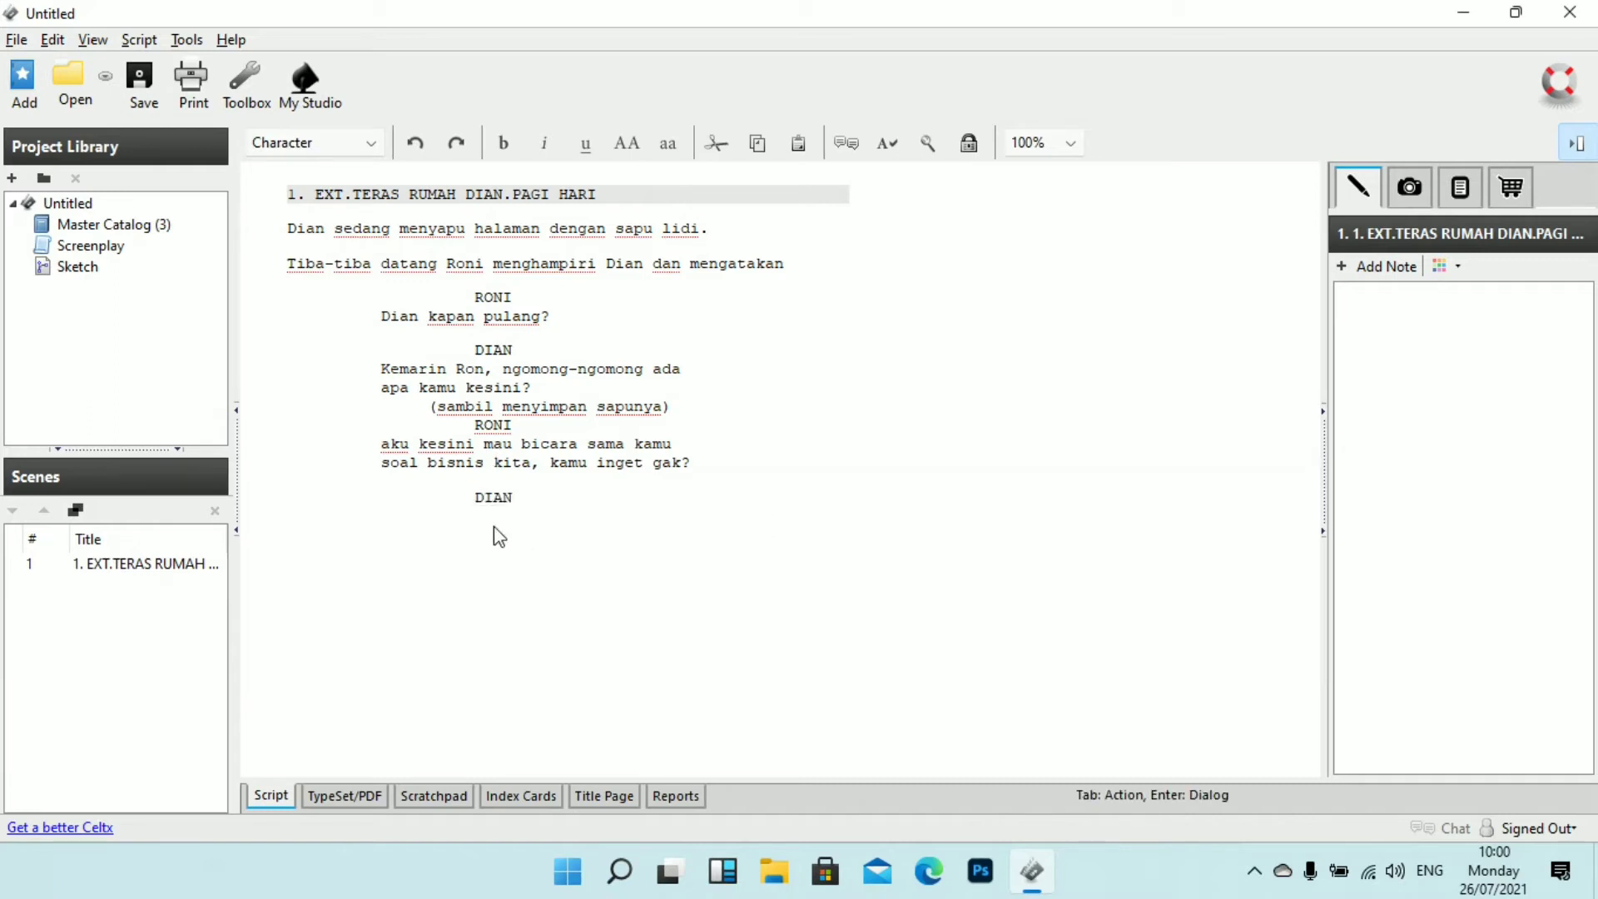
{"action": "key", "text": "Return"}
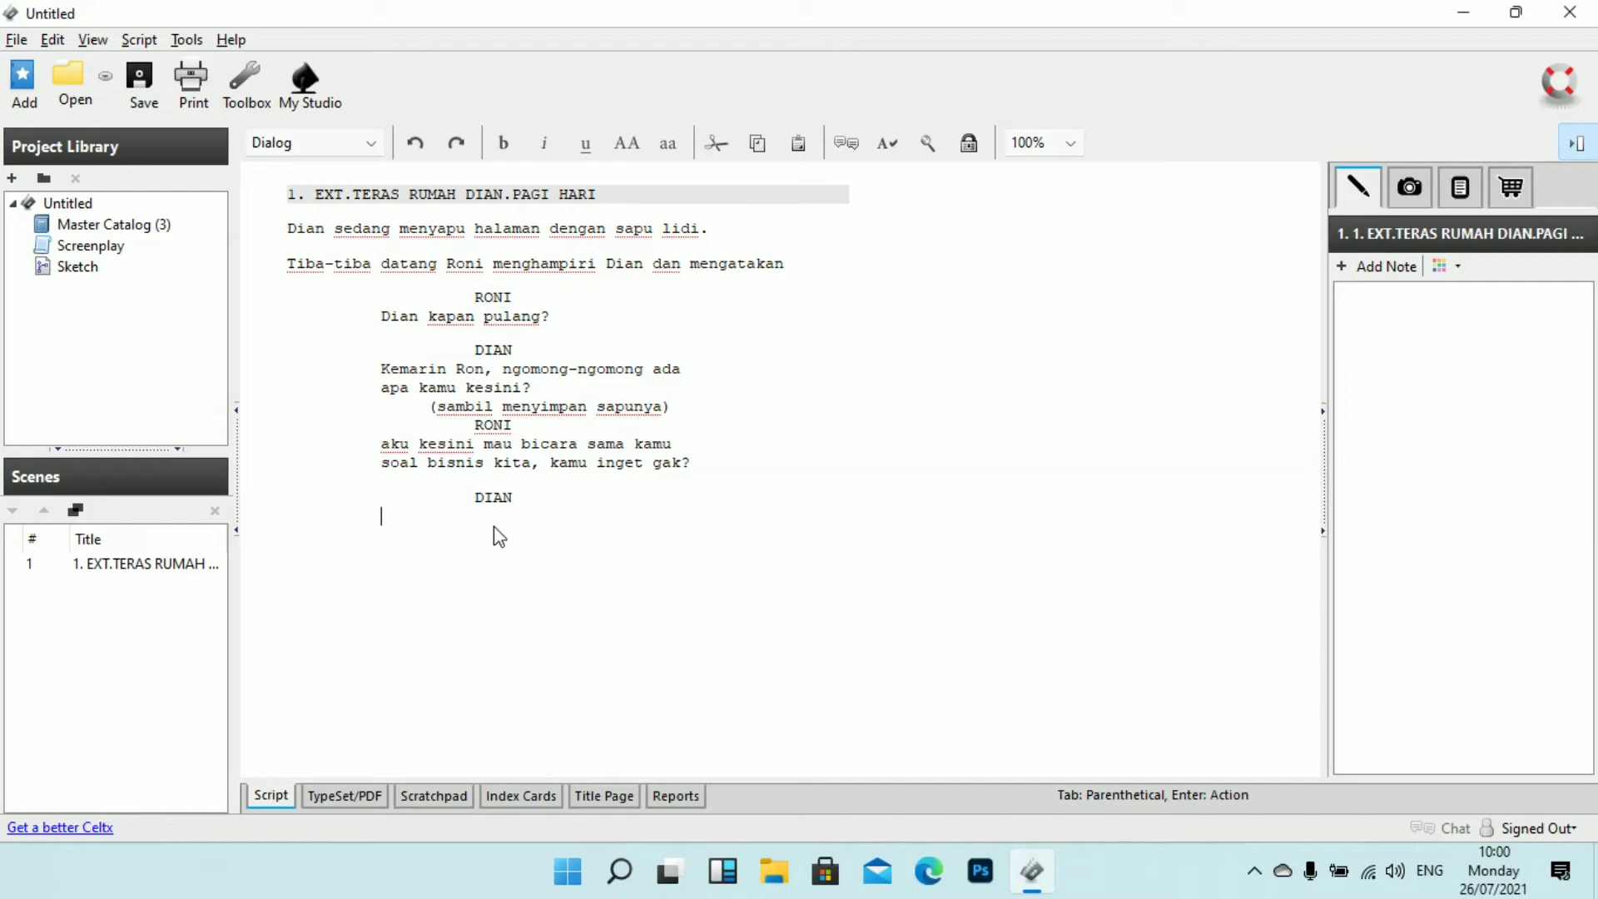
{"action": "type", "text": "Oooh"}
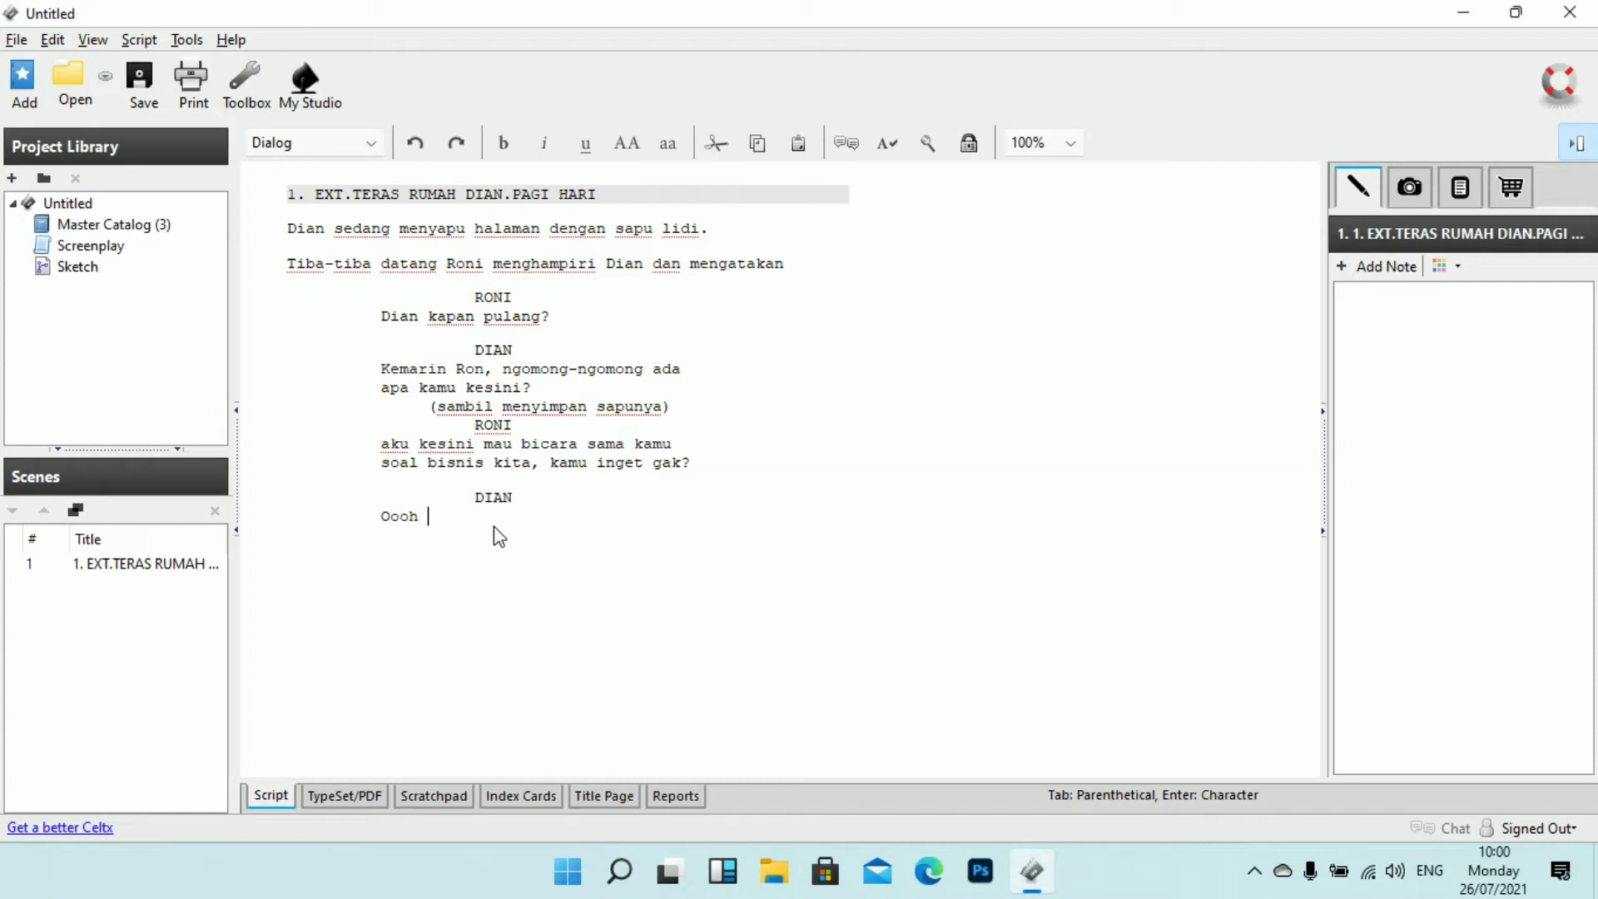
{"action": "type", "text": " yang itu, sebentar ya kau"}
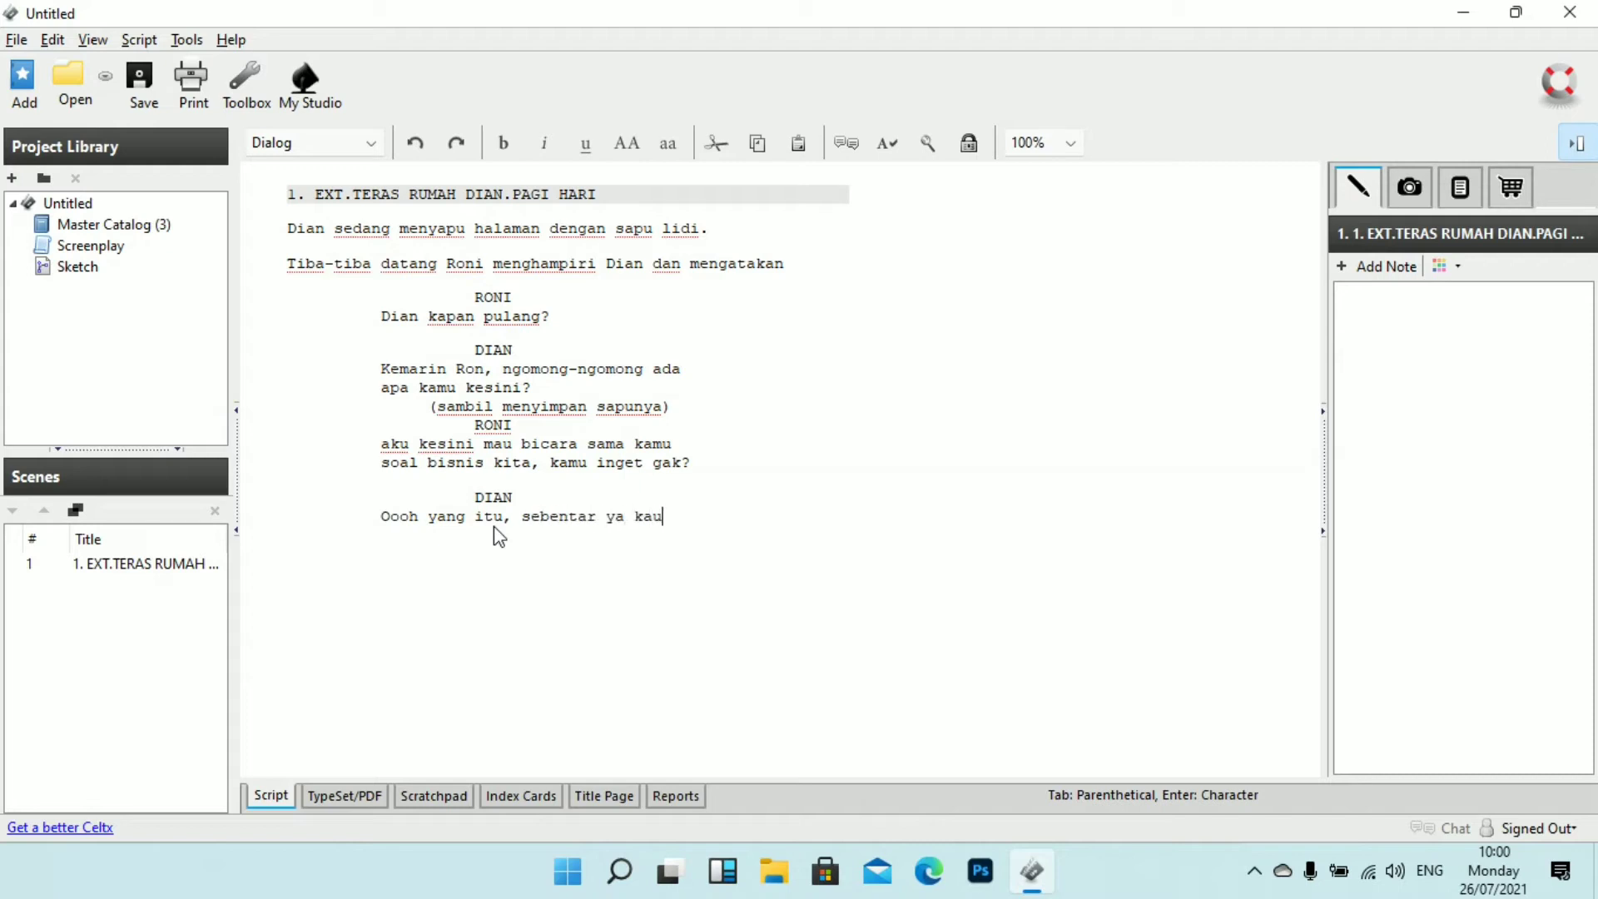
{"action": "key", "text": "BackSpace"}
{"action": "key", "text": "BackSpace"}
{"action": "key", "text": "BackSpace"}
{"action": "key", "text": "BackSpace"}
{"action": "type", "text": "aku mau ke kamar"}
{"action": "type", "text": "dulu"}
{"action": "key", "text": "Return"}
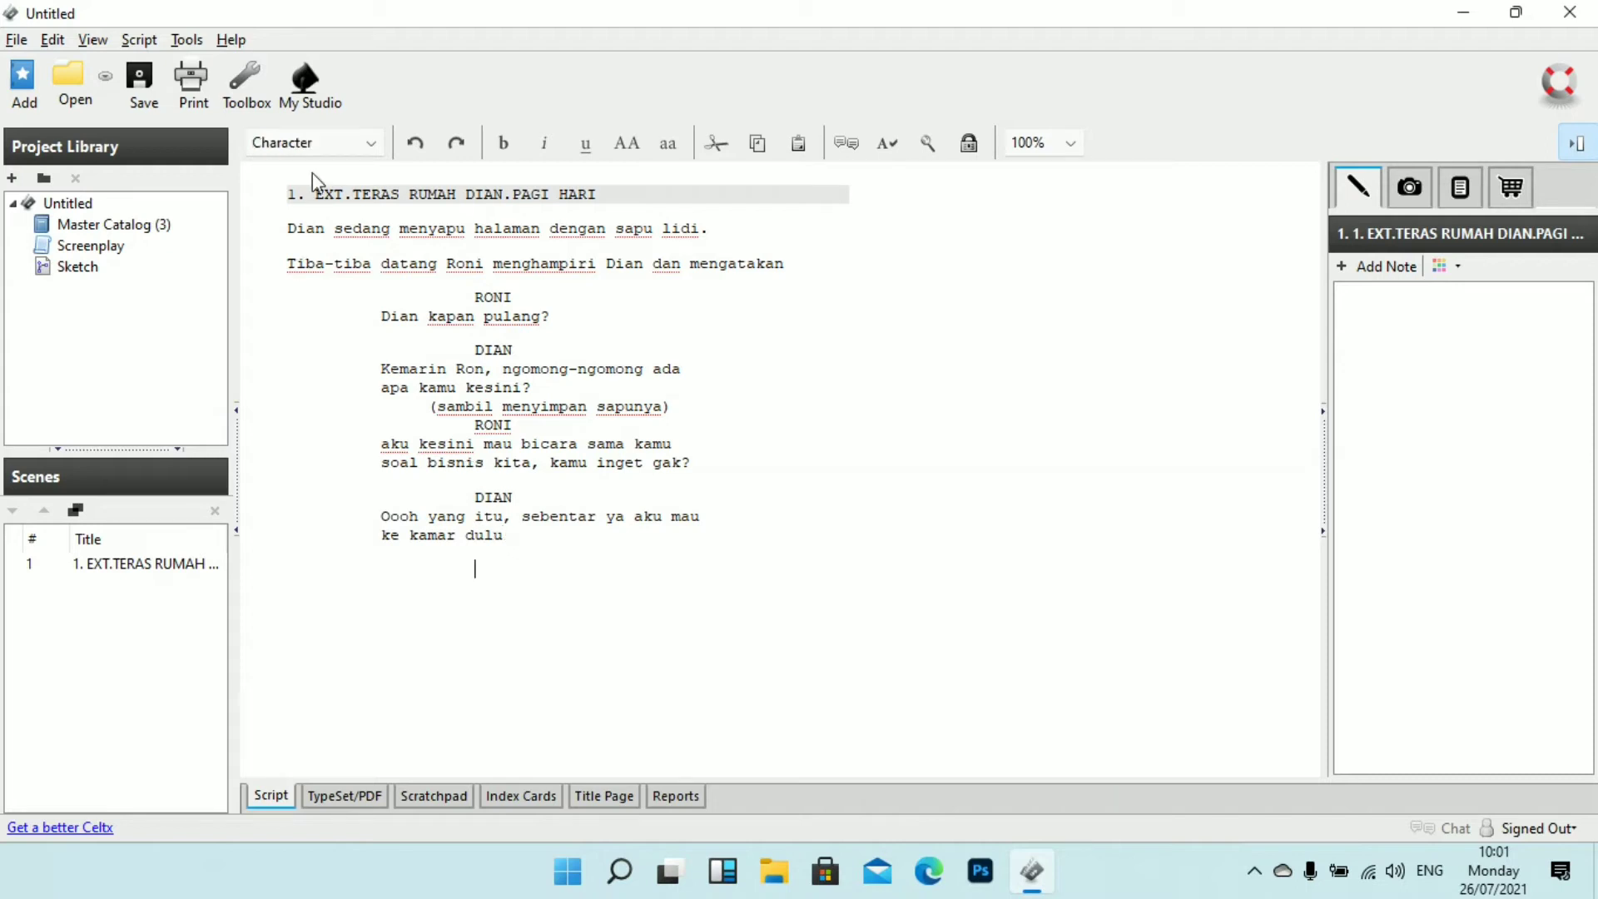
Step: Add a Parenthetical line reading "sambil berlari memasuki rumah" below Dian's last dialog
{"action": "left_click", "coordinate": [314, 143]}
{"action": "left_click", "coordinate": [293, 259]}
{"action": "type", "text": "sambil "}
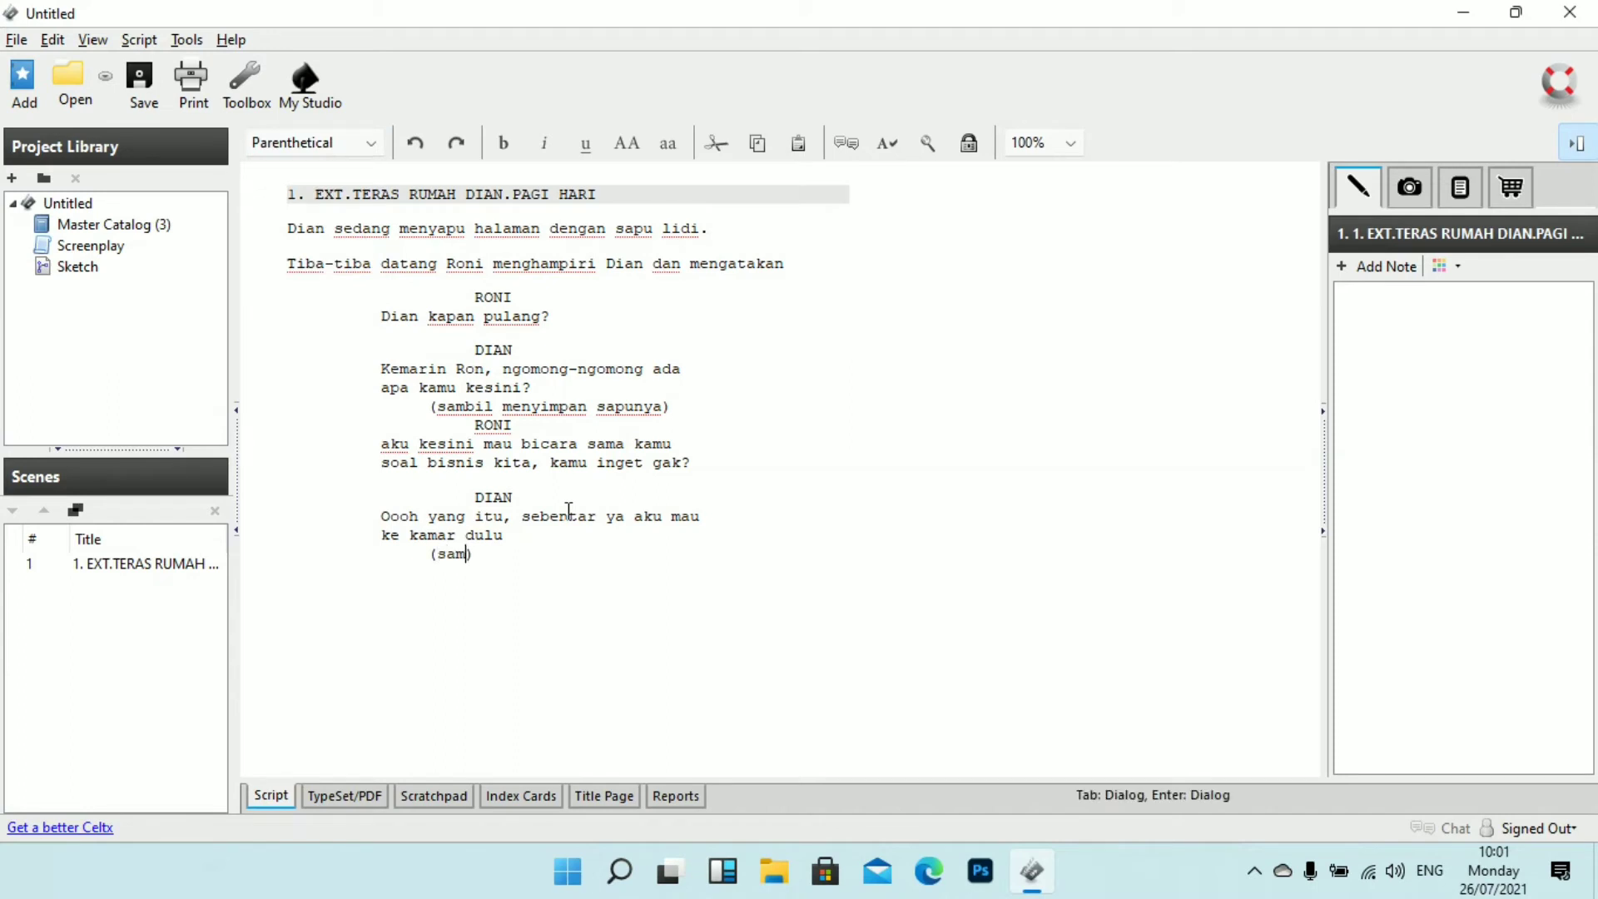
{"action": "type", "text": "berlari memasuki rumah"}
{"action": "key", "text": "Return"}
{"action": "key", "text": "Return"}
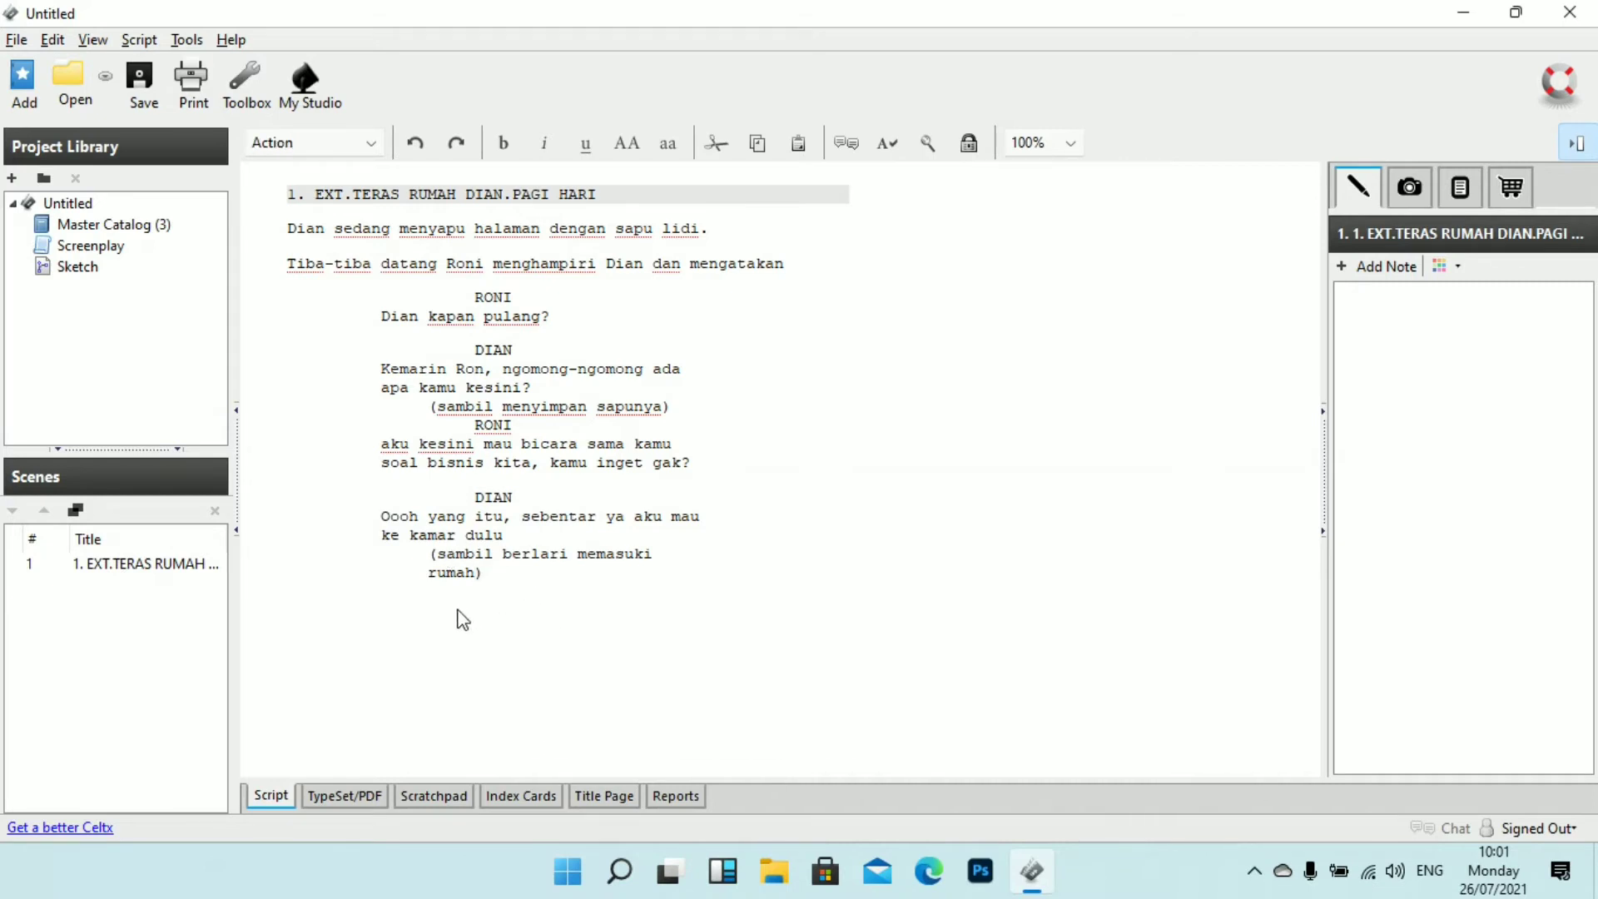
Step: Add a second Scene Heading reading "2. INT. KAMAR DIAN. PAGI HARI" at the end of the script
{"action": "left_click", "coordinate": [338, 145]}
{"action": "left_click", "coordinate": [354, 170]}
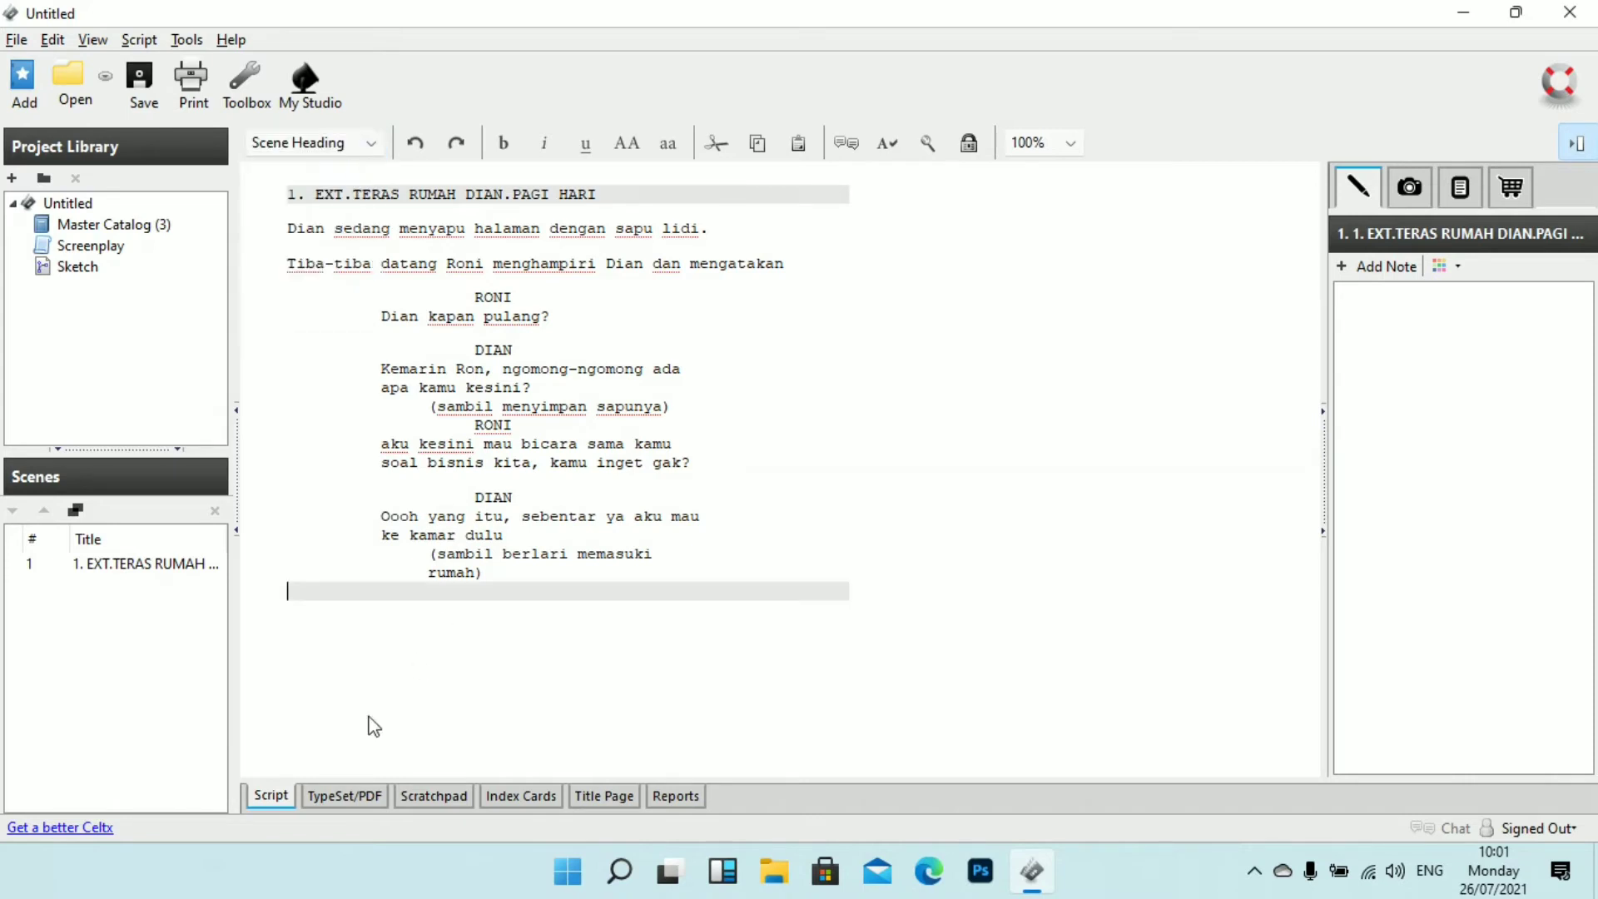
{"action": "type", "text": "2."}
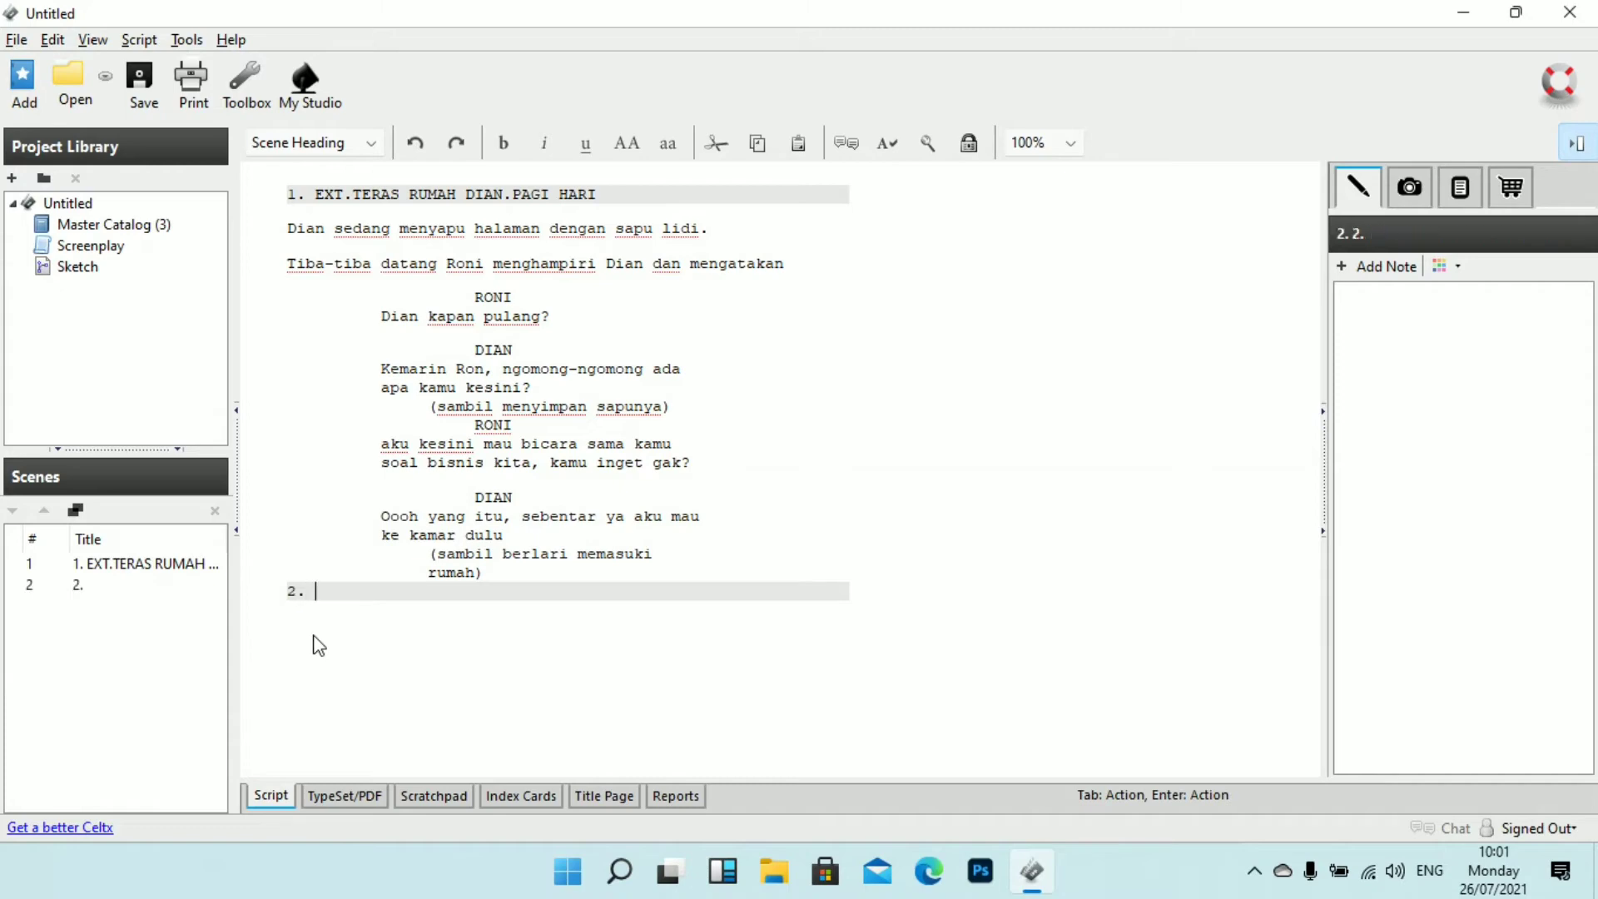
{"action": "type", "text": " INT. KA"}
{"action": "key", "text": "BackSpace"}
{"action": "key", "text": "BackSpace"}
{"action": "type", "text": "KAMAR DIAN"}
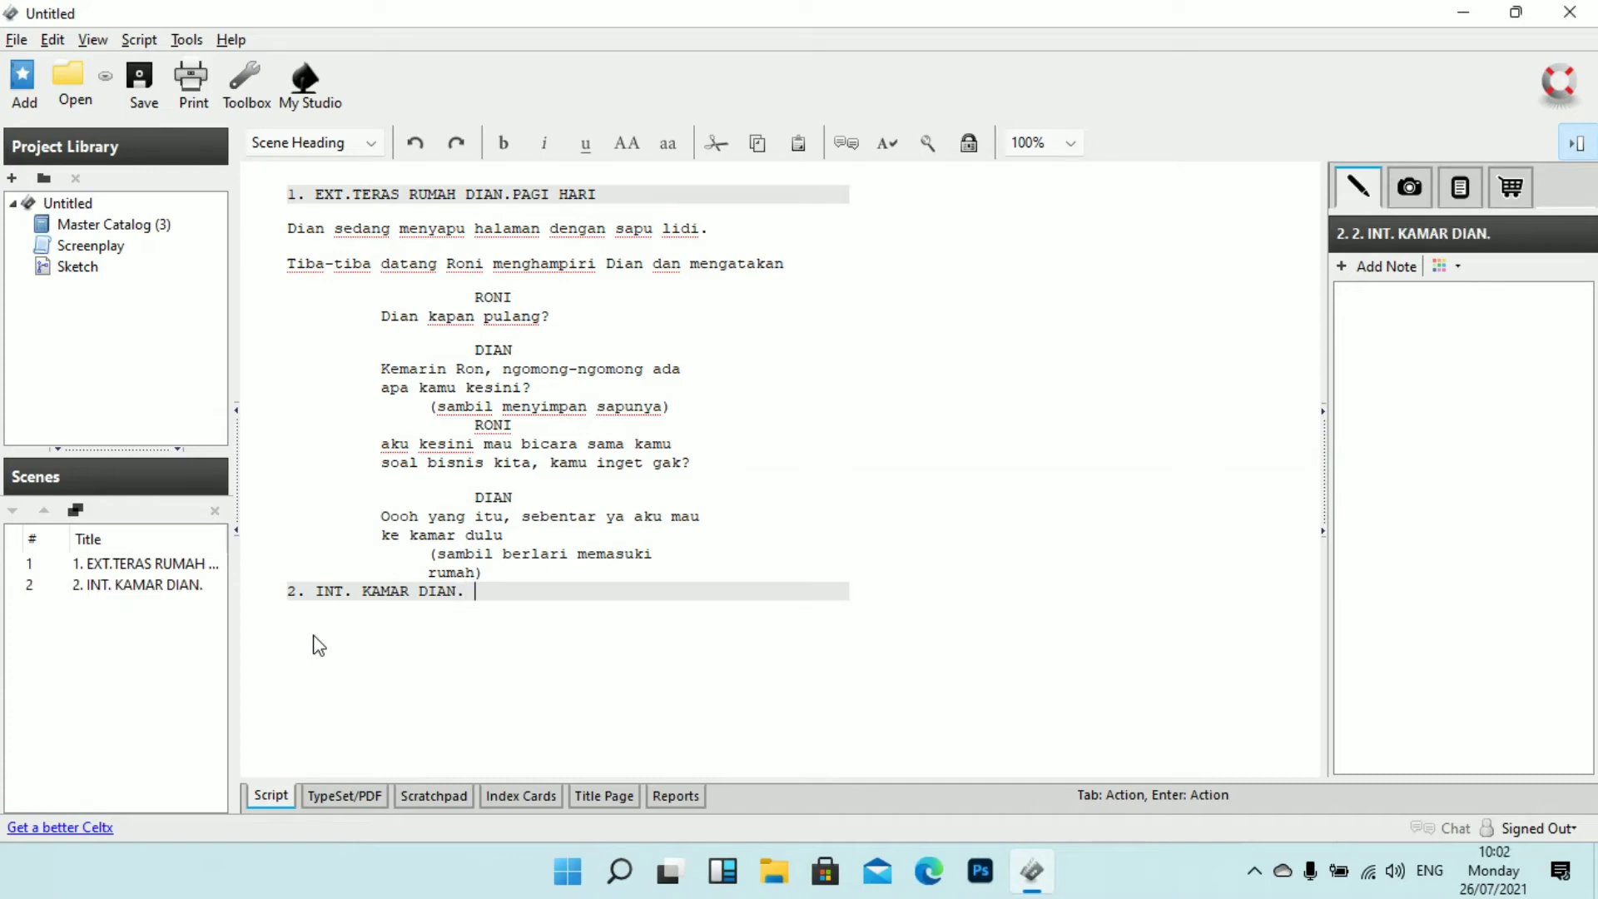
{"action": "type", "text": ". PAGI HARI"}
{"action": "key", "text": "Return"}
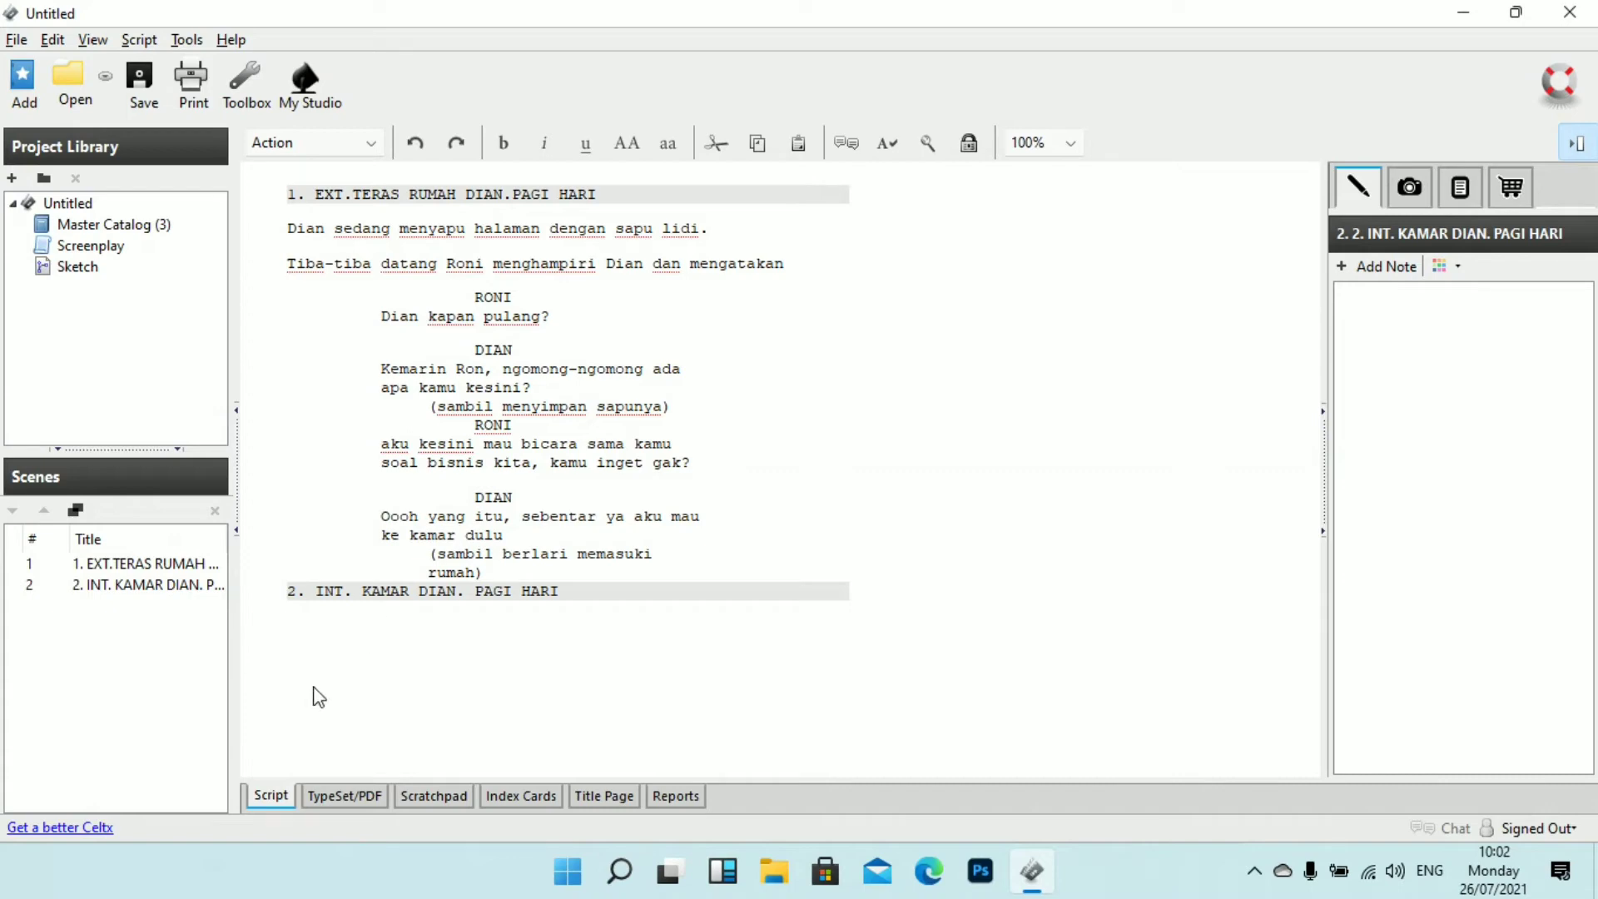
Step: Add an Action line below the second scene heading reading "Dian sedang mencari buku di lemarinya."
{"action": "type", "text": "dian"}
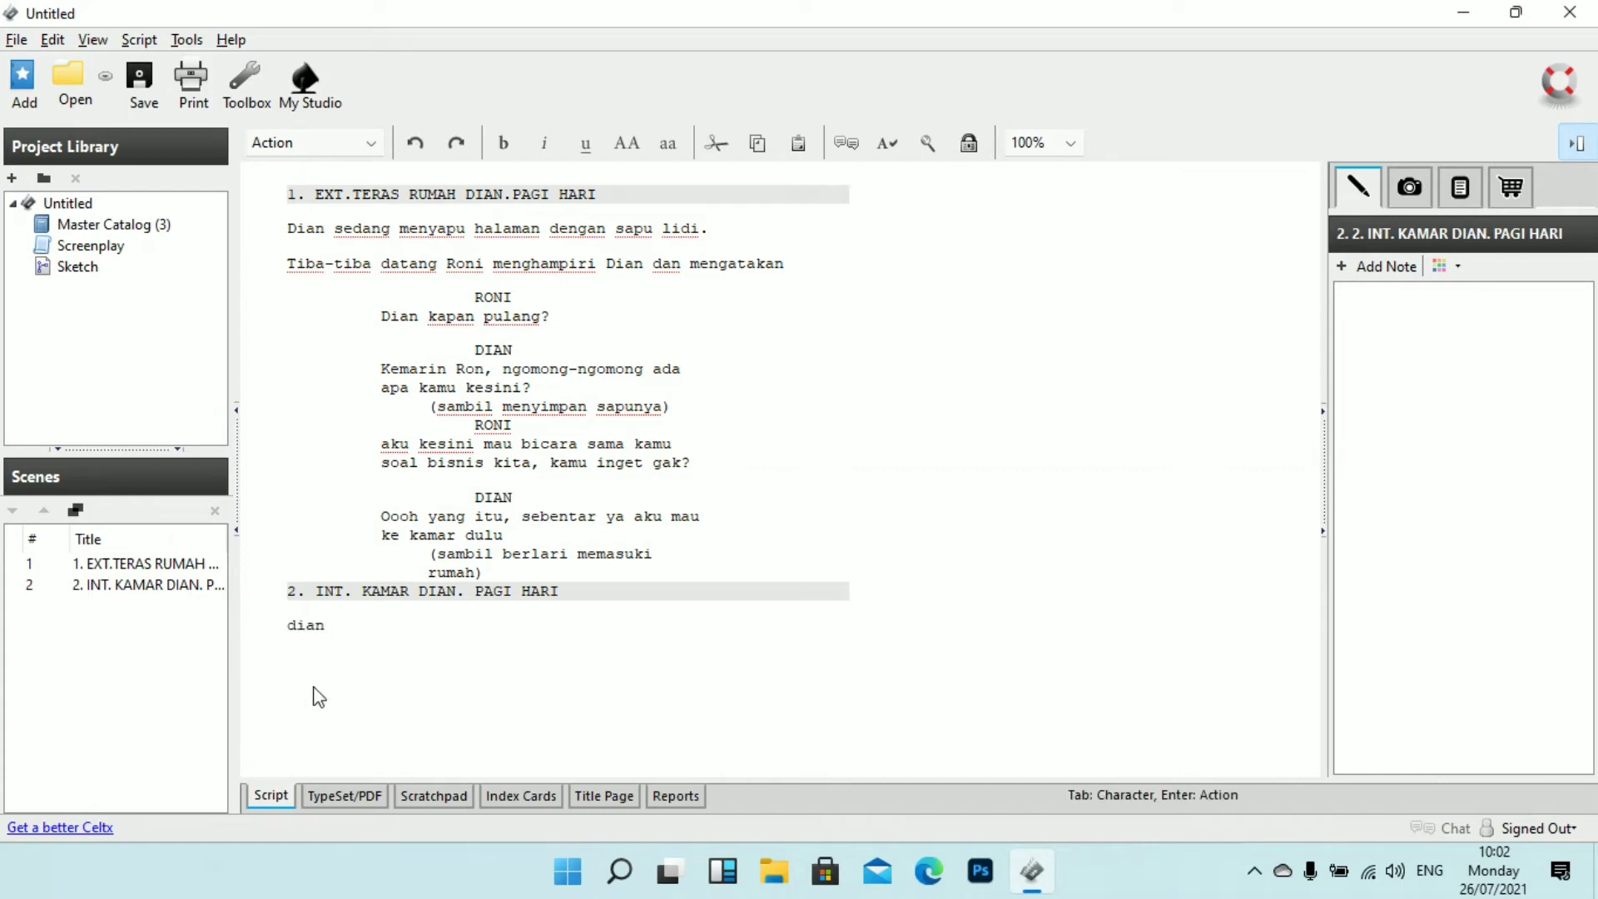
{"action": "key", "text": "BackSpace"}
{"action": "key", "text": "BackSpace"}
{"action": "key", "text": "BackSpace"}
{"action": "key", "text": "BackSpace"}
{"action": "type", "text": "D"}
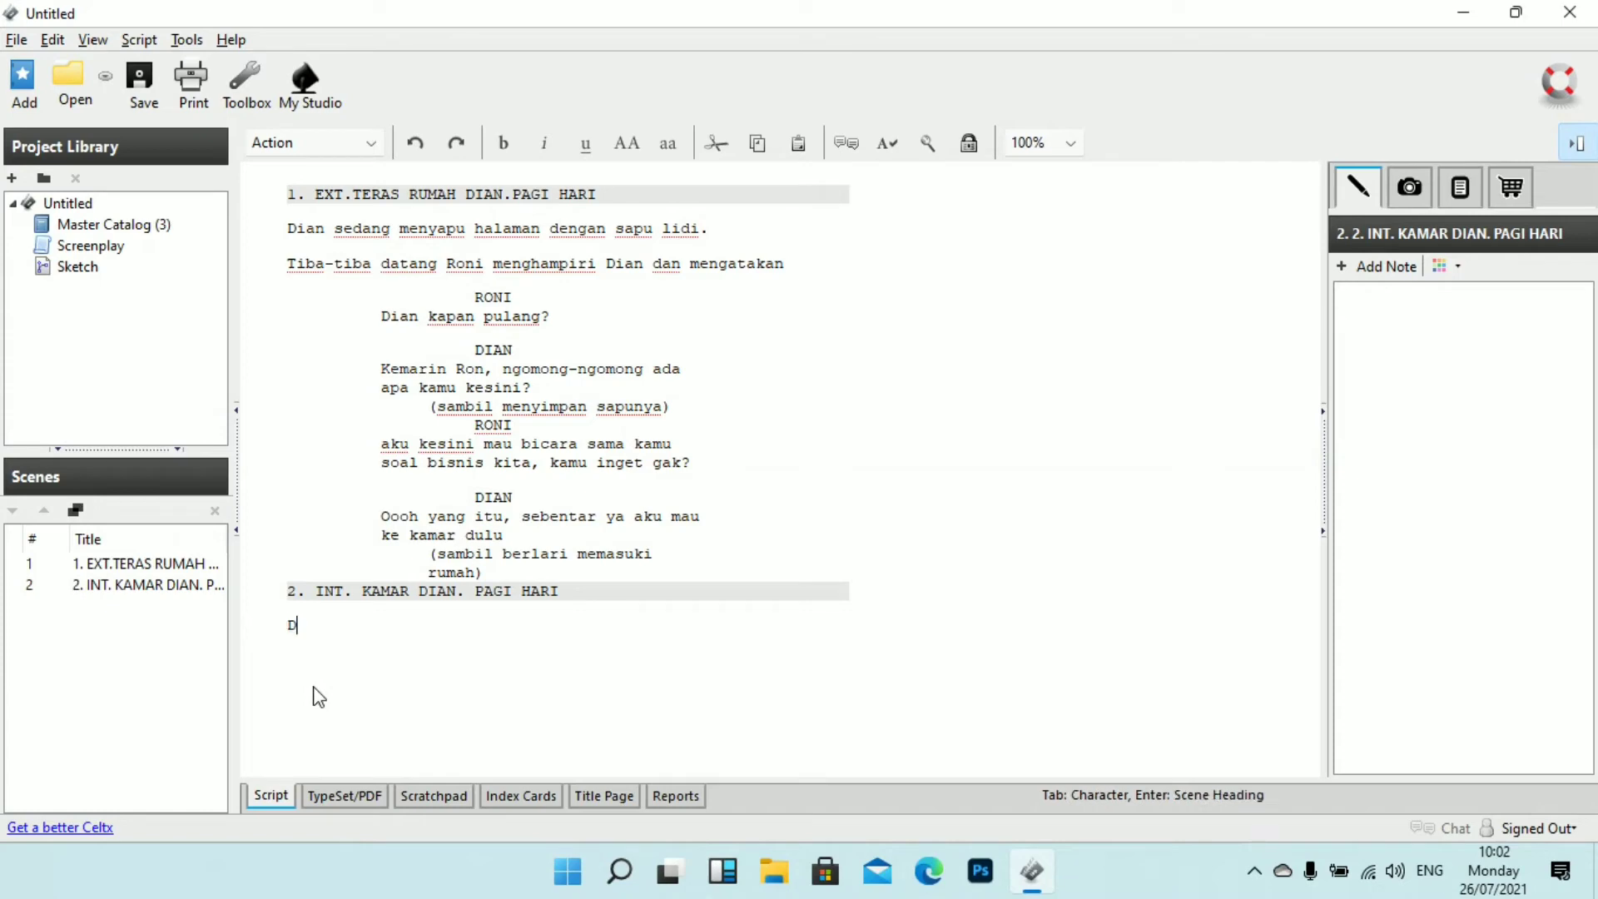
{"action": "type", "text": "ian sedan"}
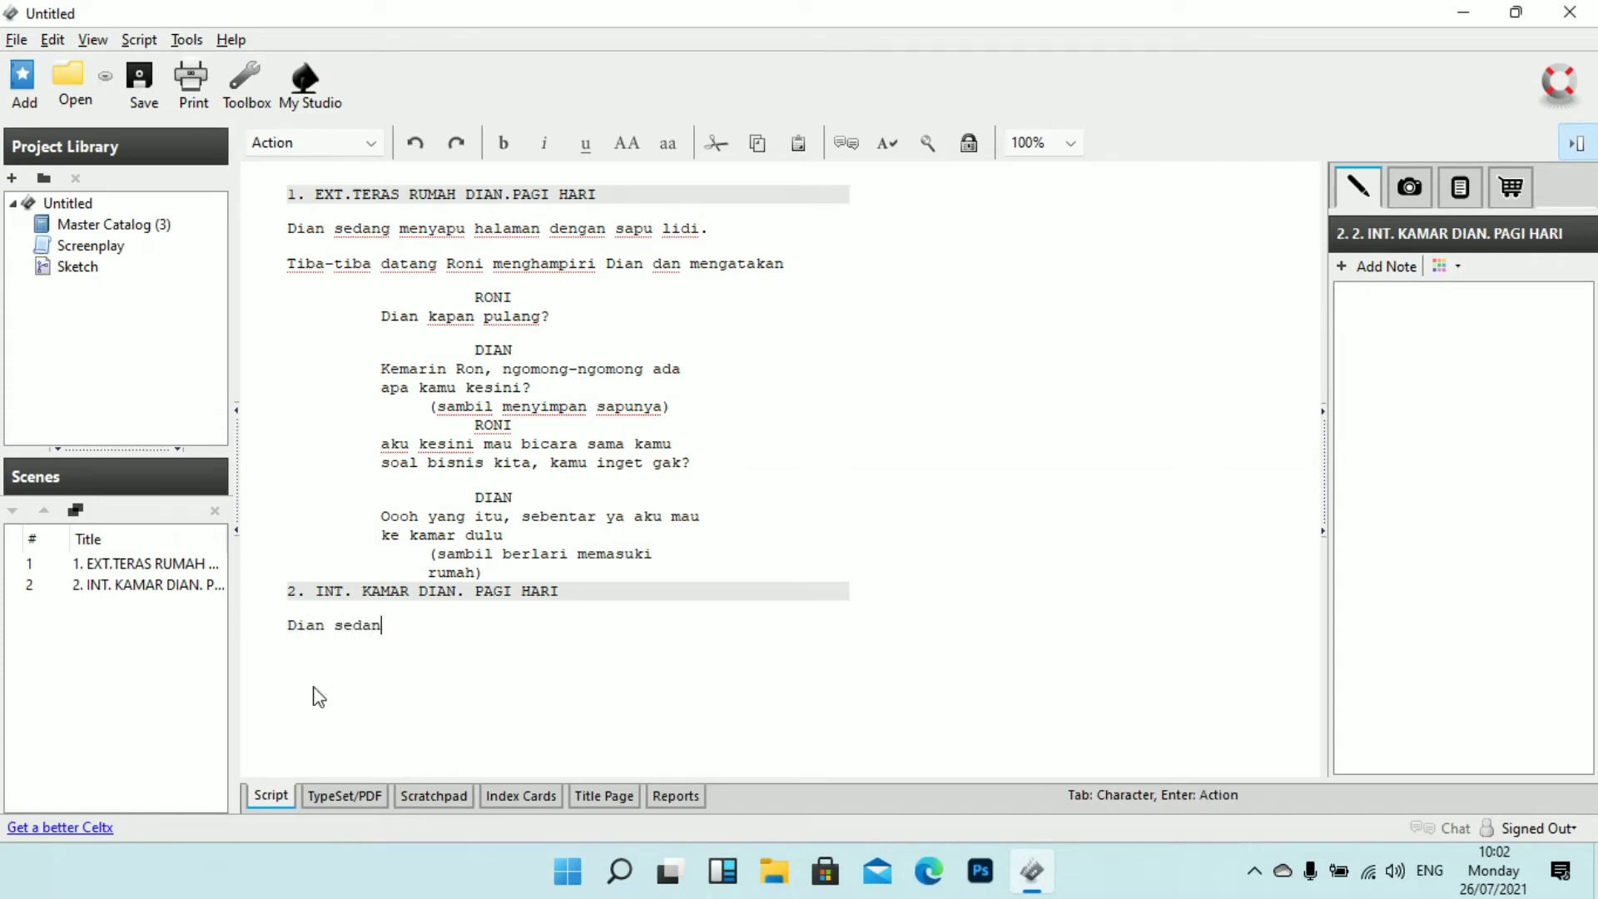
{"action": "type", "text": "g mencari buku di lemari"}
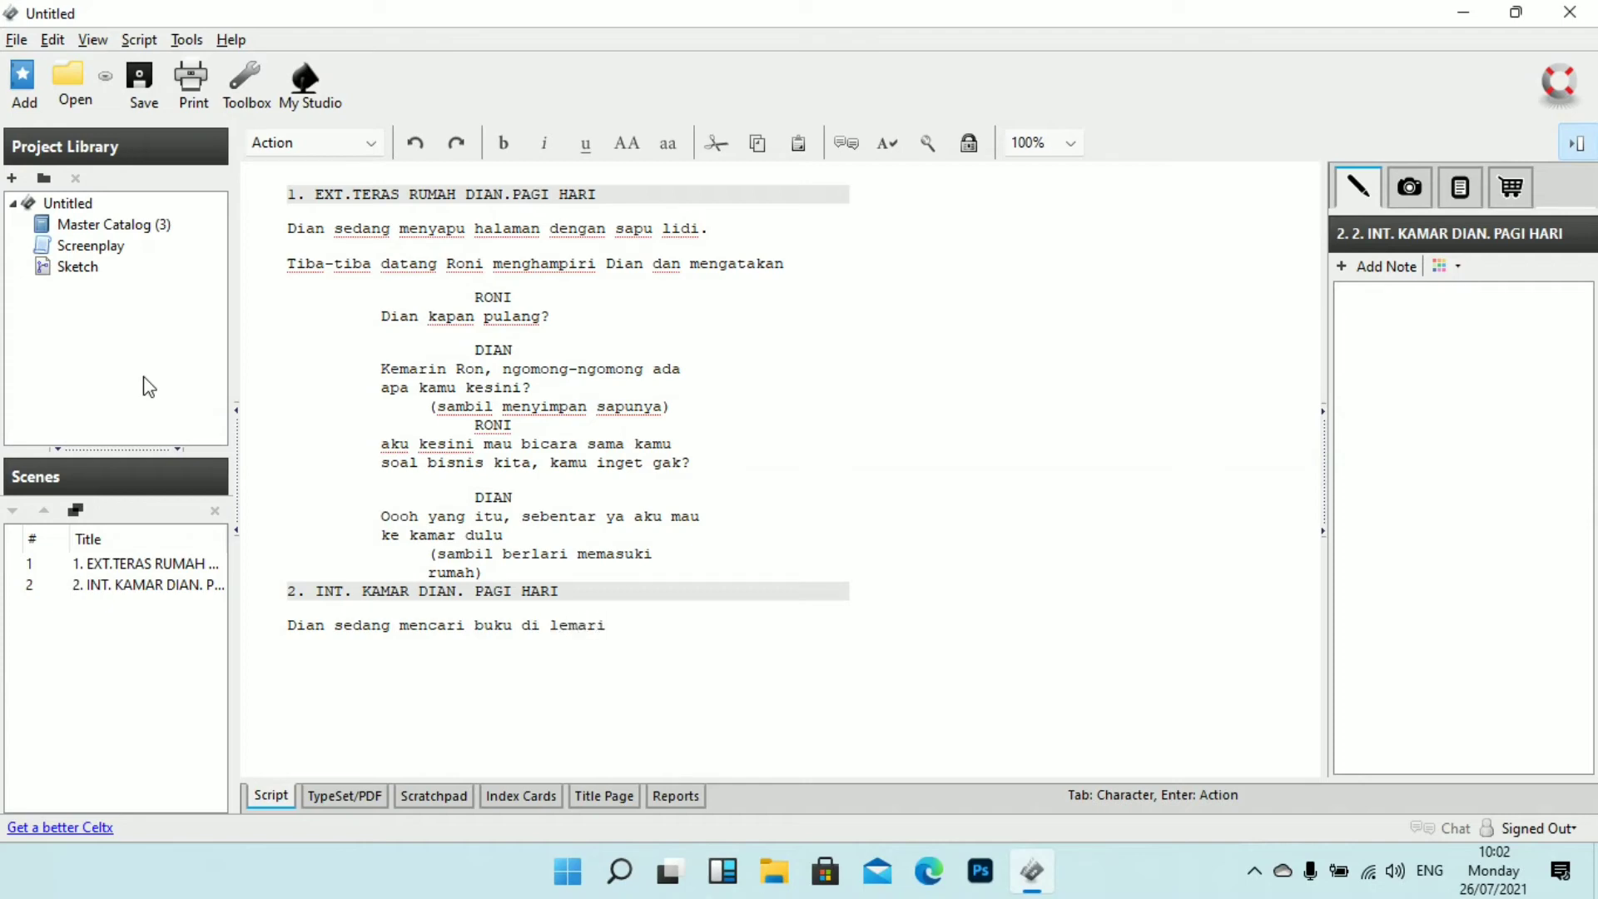
{"action": "type", "text": "nya."}
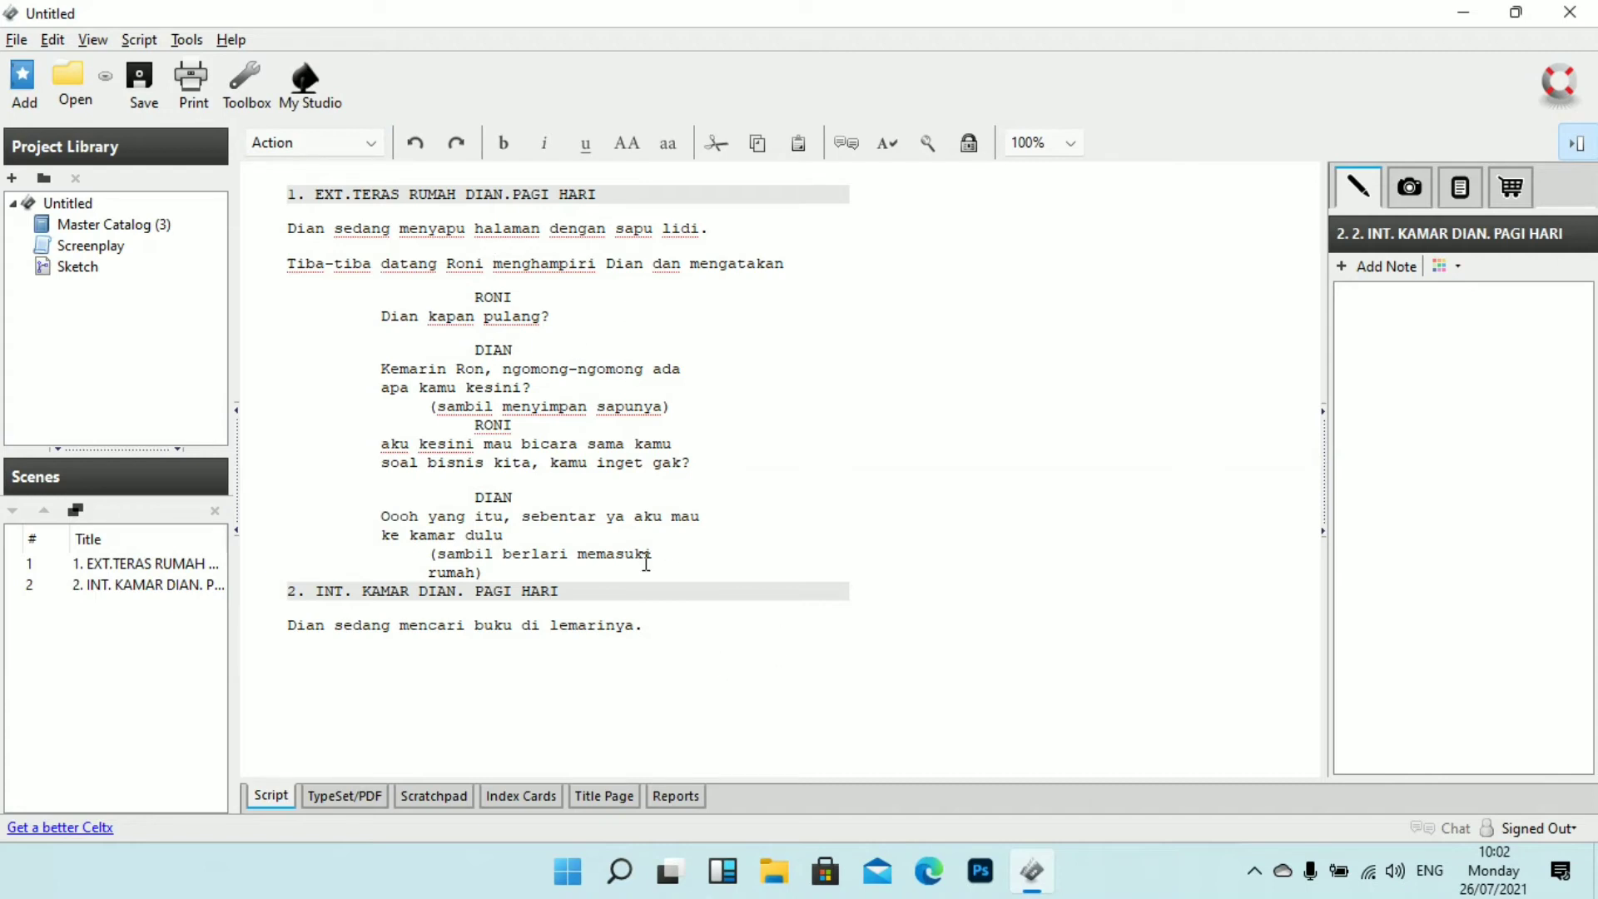
Step: Add a Transition line reading "CUT:" below Dian's last parenthetical, at the end of the first scene
{"action": "left_click", "coordinate": [516, 571]}
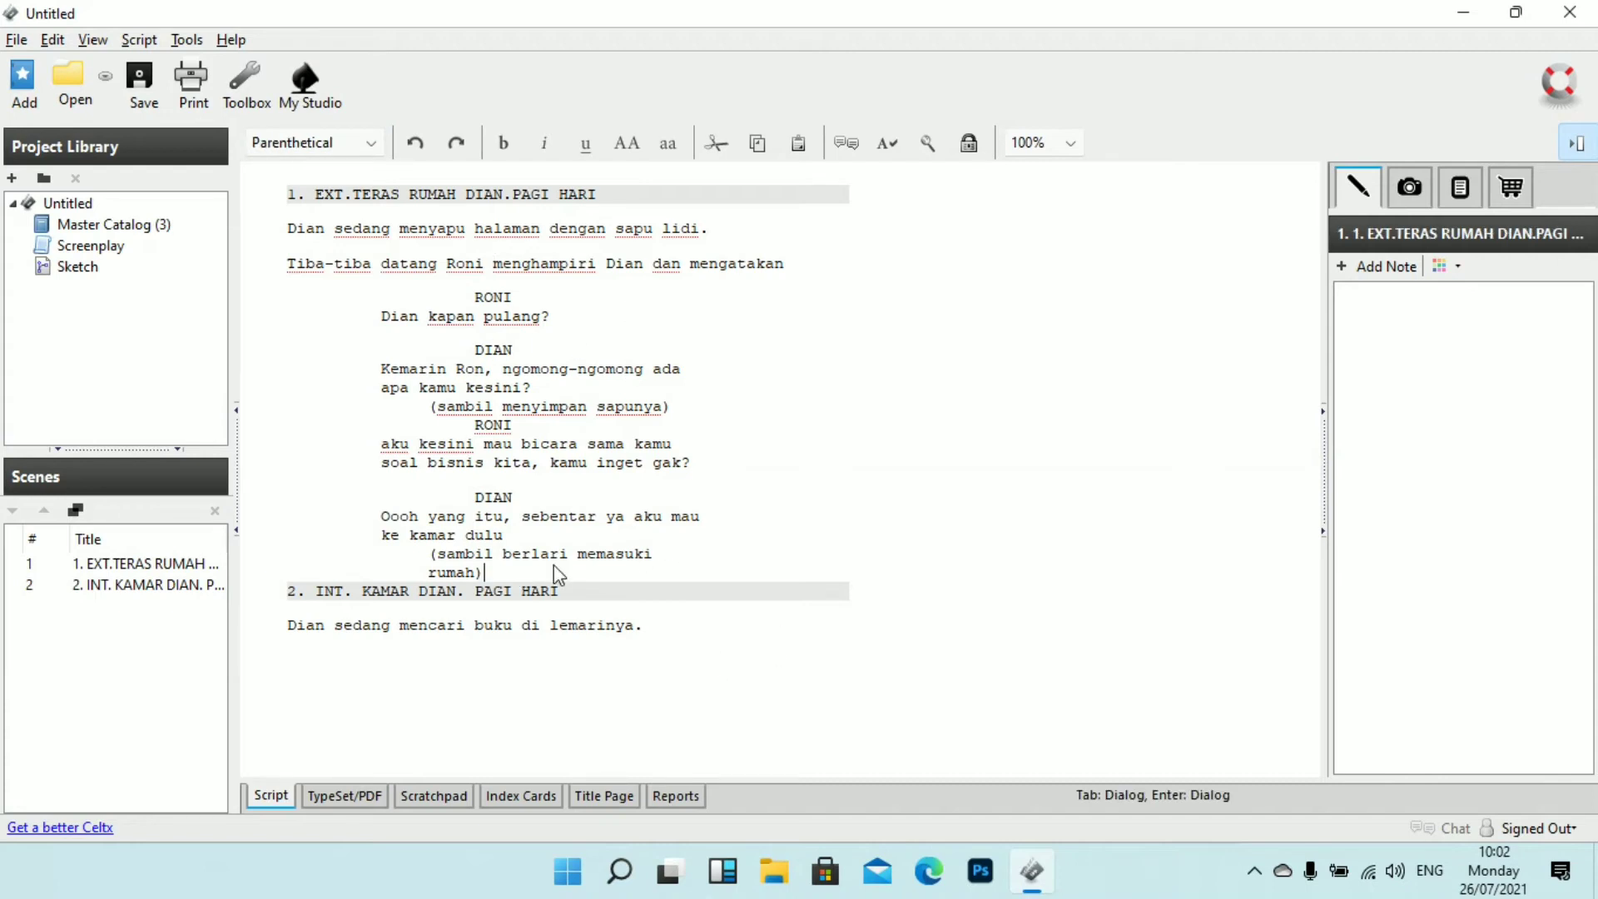
{"action": "key", "text": "Return"}
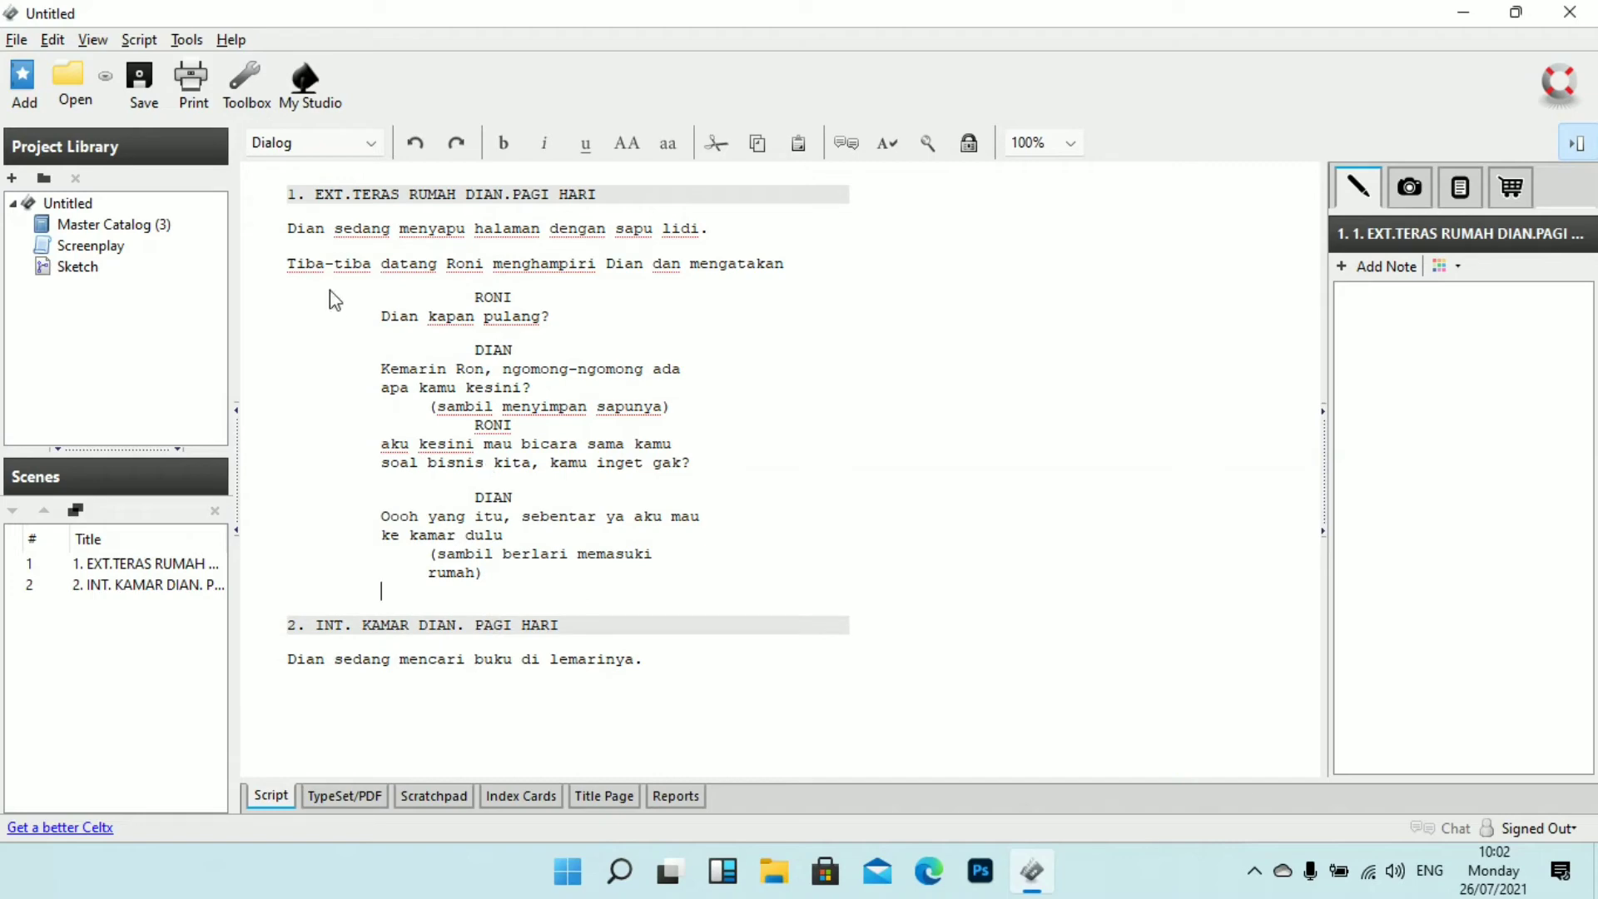
{"action": "left_click", "coordinate": [358, 143]}
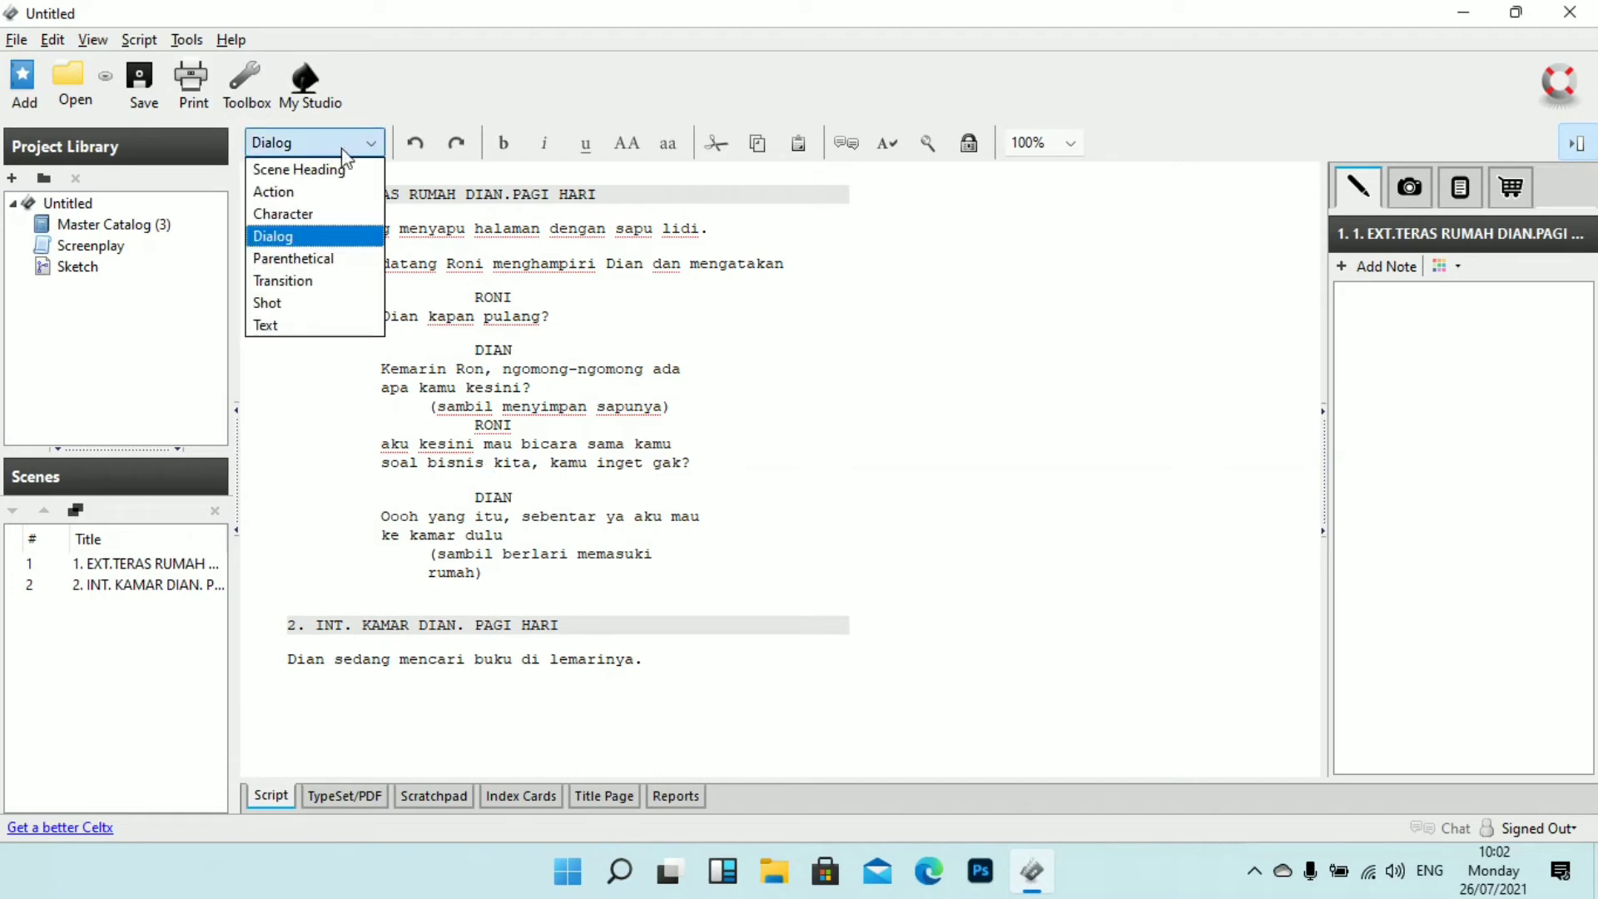
{"action": "left_click", "coordinate": [335, 283]}
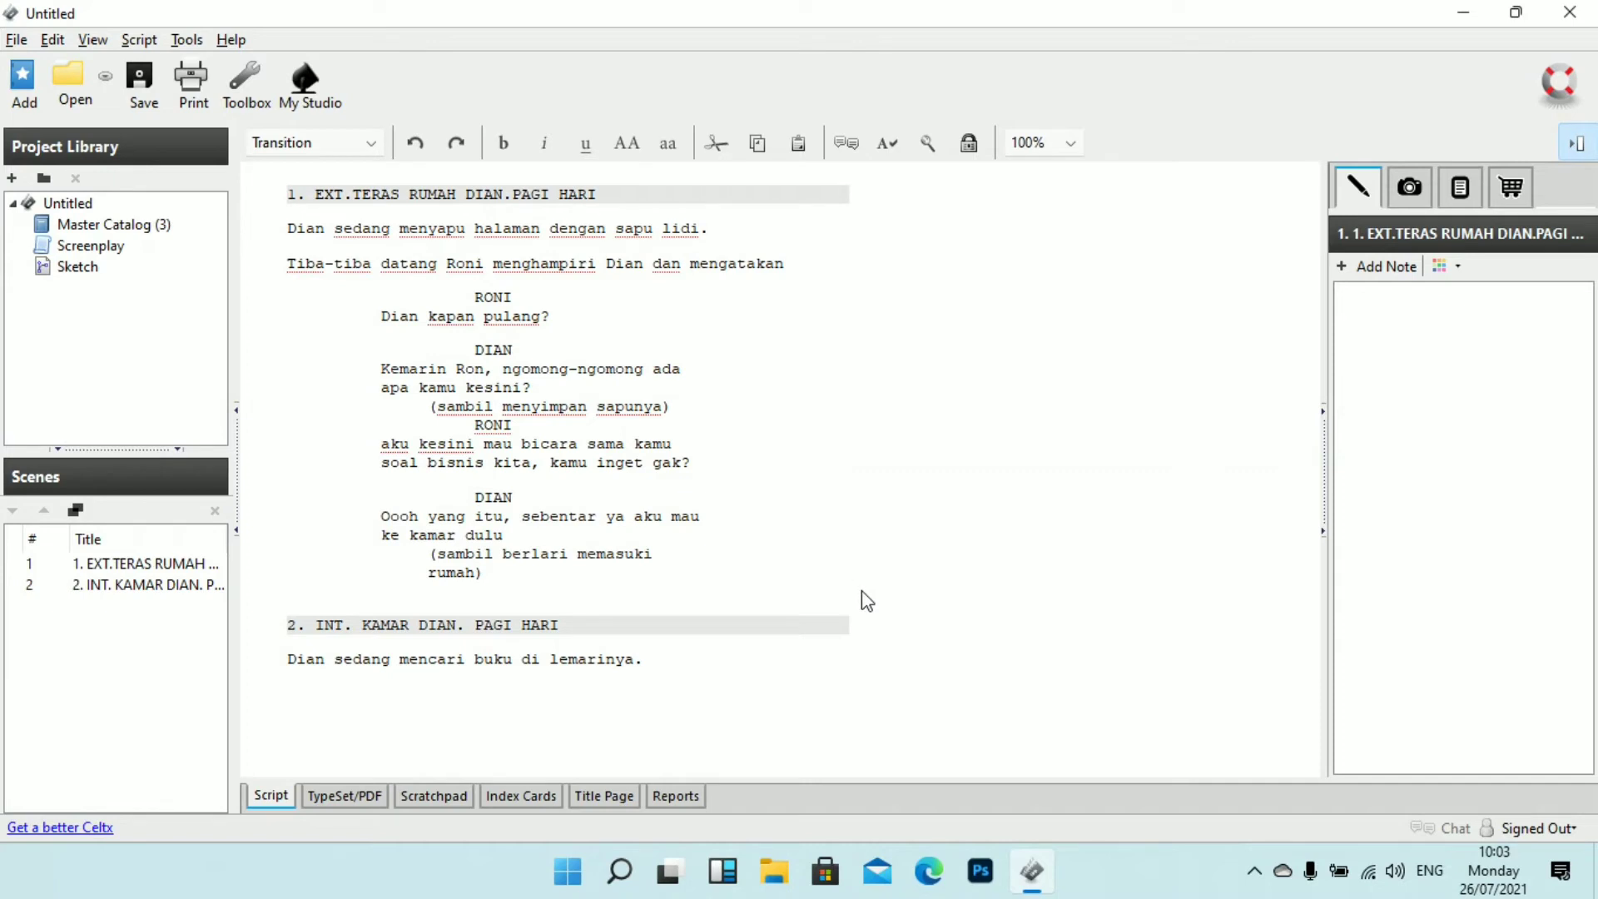
{"action": "type", "text": "CUT:"}
{"action": "left_click", "coordinate": [325, 146]}
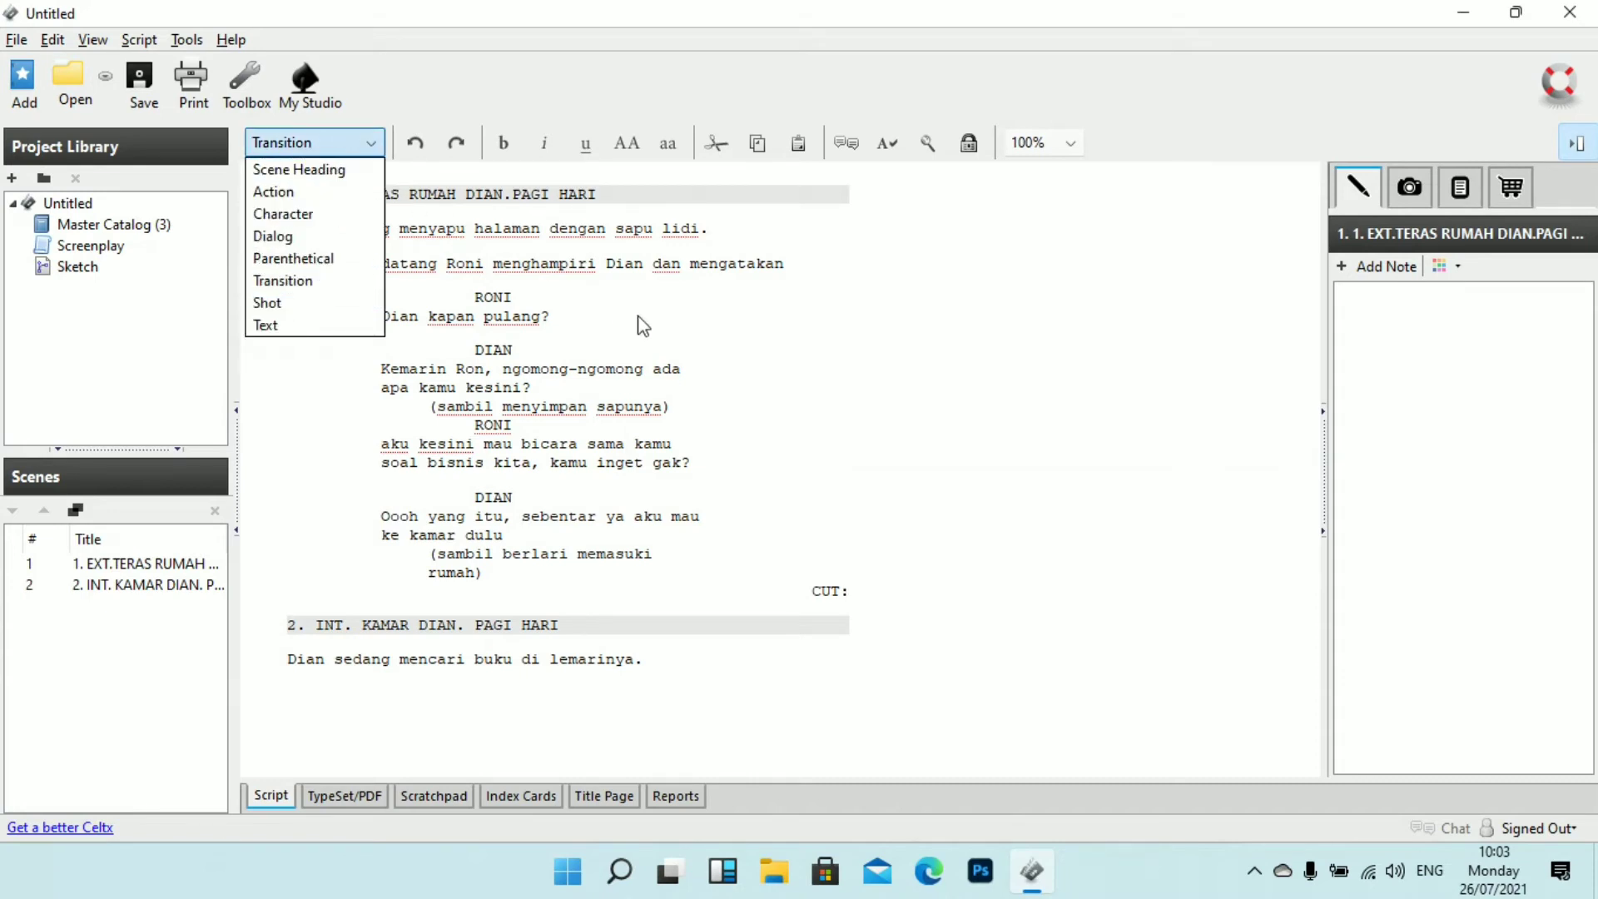
{"action": "left_click", "coordinate": [903, 323]}
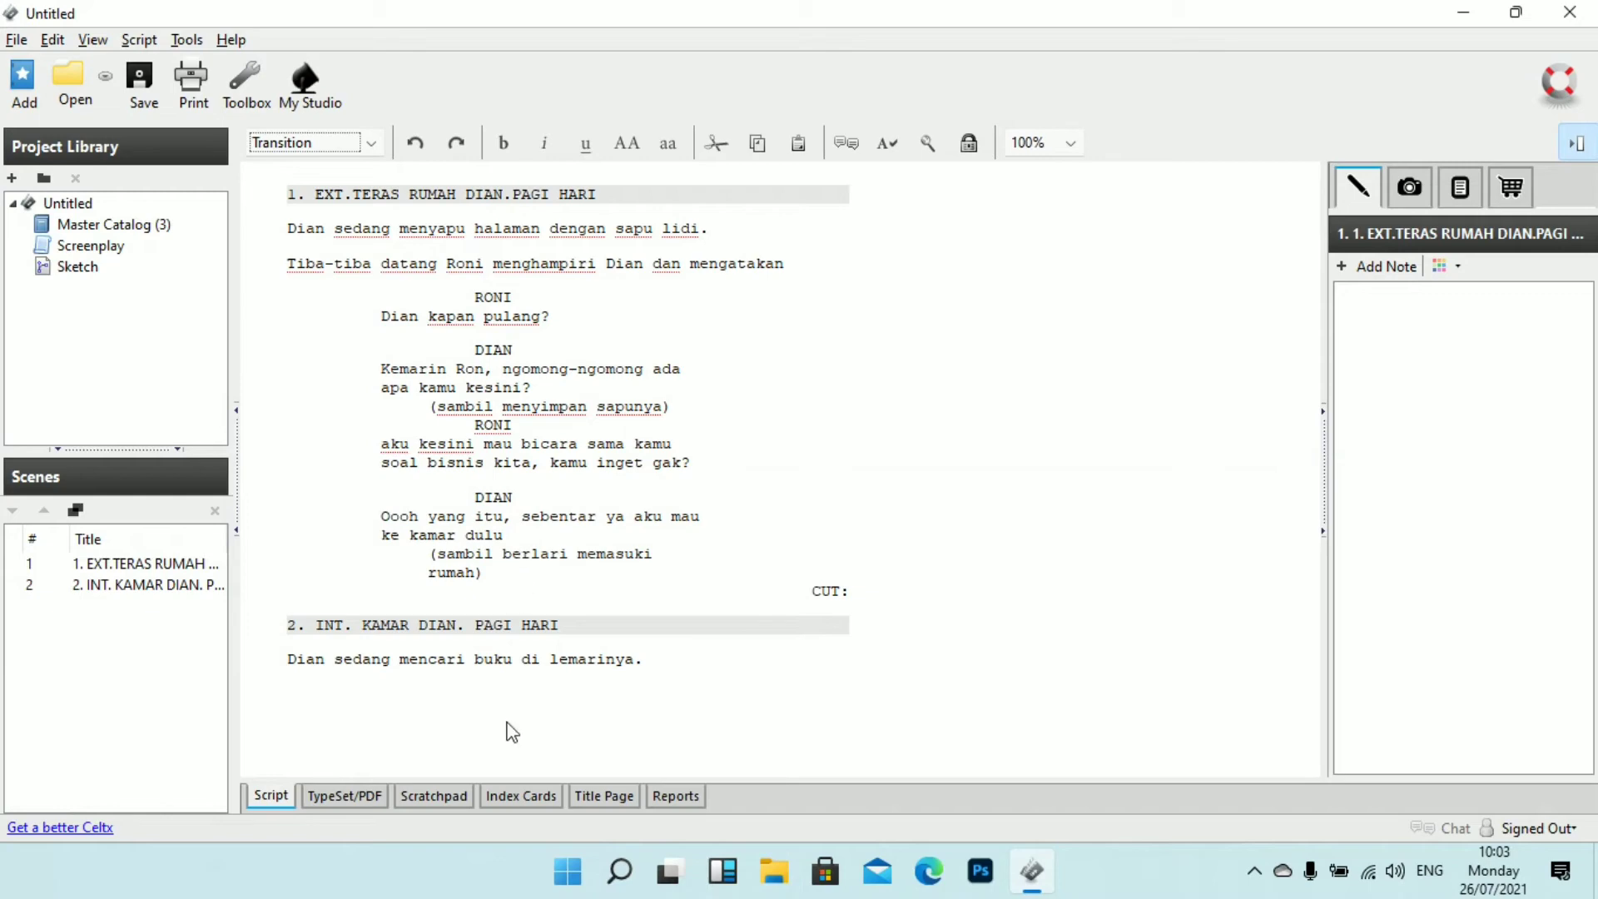
Step: Replace the default title on the screenplay's title page with "Dian dan Roni"
{"action": "left_click", "coordinate": [610, 795]}
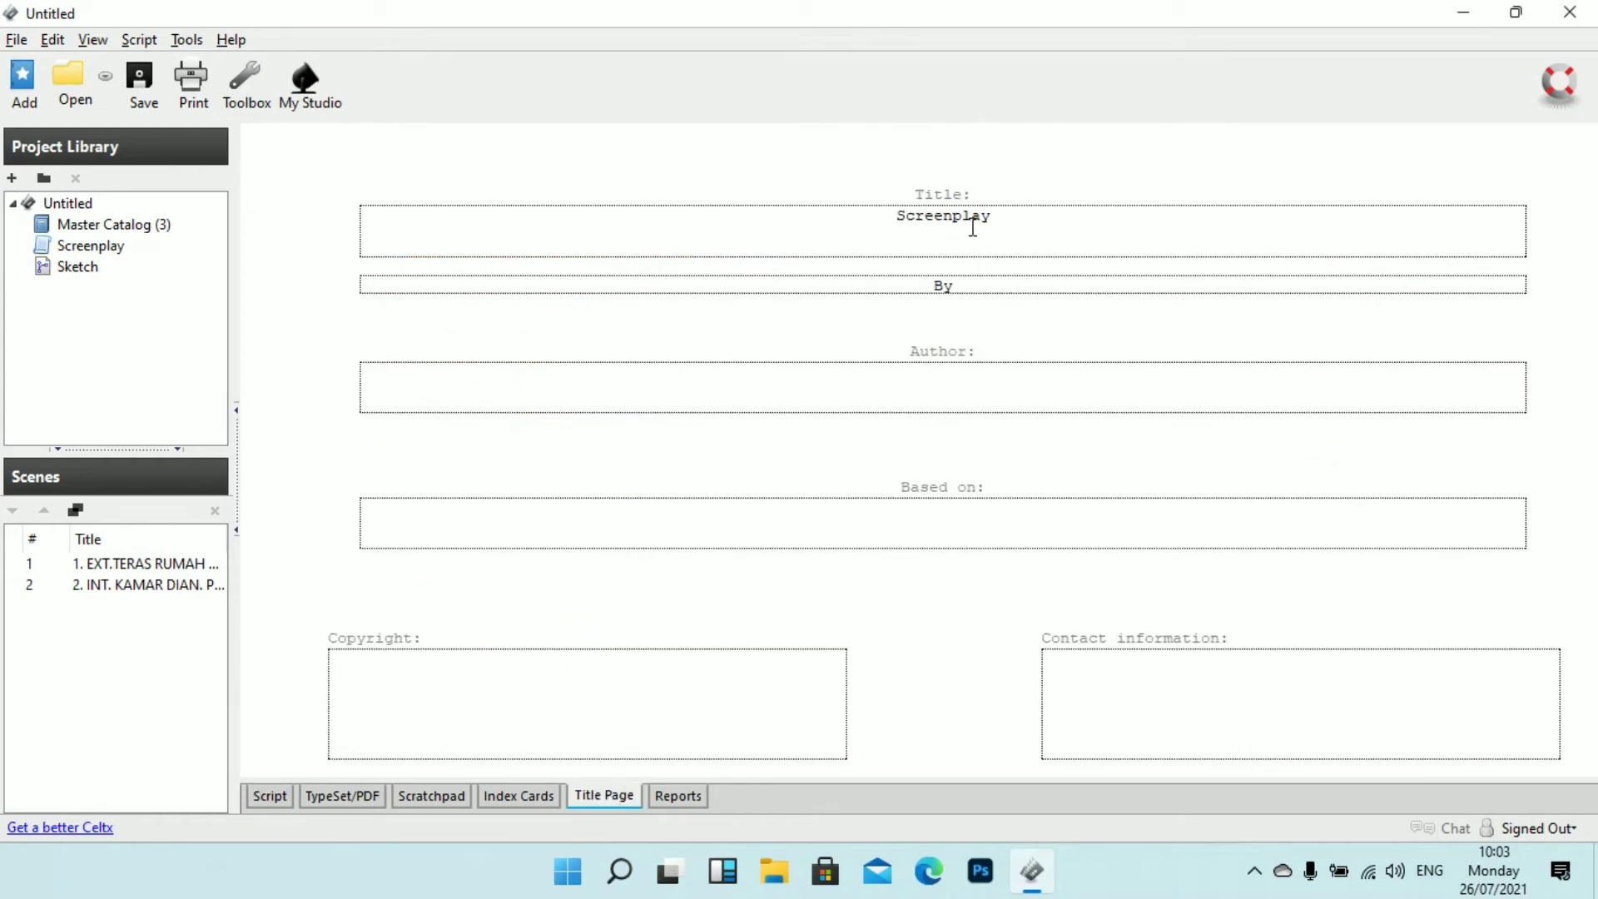
{"action": "key", "text": "BackSpace"}
{"action": "key", "text": "BackSpace"}
{"action": "key", "text": "BackSpace"}
{"action": "key", "text": "BackSpace"}
{"action": "key", "text": "BackSpace"}
{"action": "key", "text": "BackSpace"}
{"action": "key", "text": "BackSpace"}
{"action": "key", "text": "BackSpace"}
{"action": "key", "text": "BackSpace"}
{"action": "key", "text": "BackSpace"}
{"action": "type", "text": "Dian dan Roni"}
Step: Replace the "By" line on the title page with the writer's name and enter 2021 as the copyright
{"action": "left_click", "coordinate": [957, 285]}
{"action": "type", "text": "iz AA"}
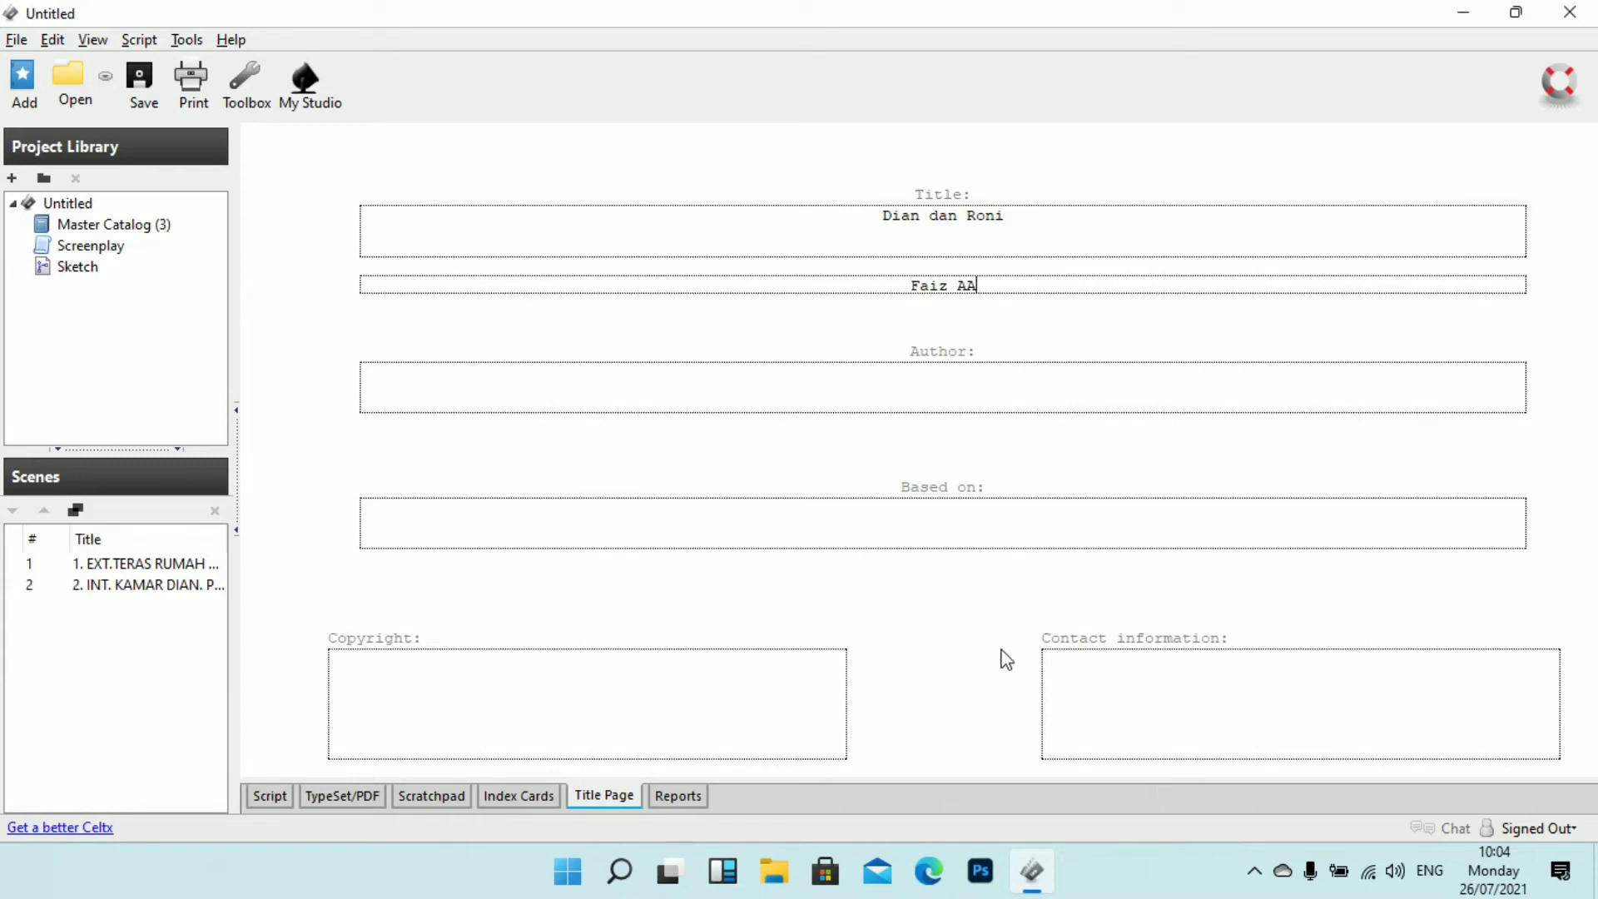
{"action": "left_click", "coordinate": [417, 670]}
{"action": "type", "text": "202"}
{"action": "type", "text": "1"}
Step: Examine the typeset PDF preview from the title page through both scenes, dismissing the upgrade notice
{"action": "left_click", "coordinate": [345, 797]}
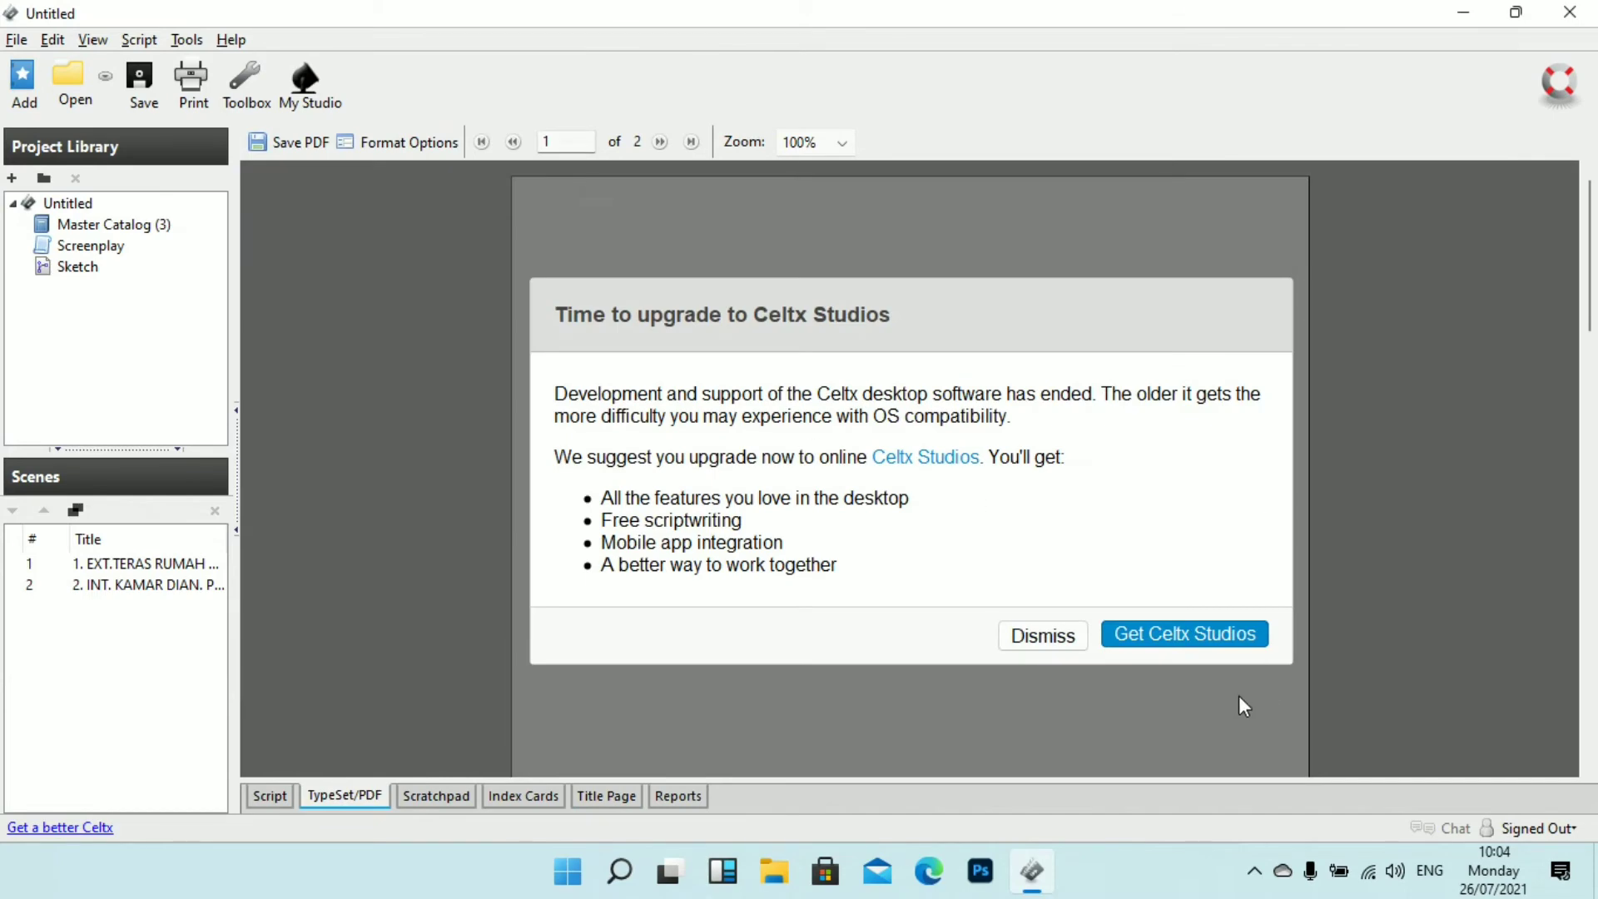
{"action": "left_click", "coordinate": [1058, 642]}
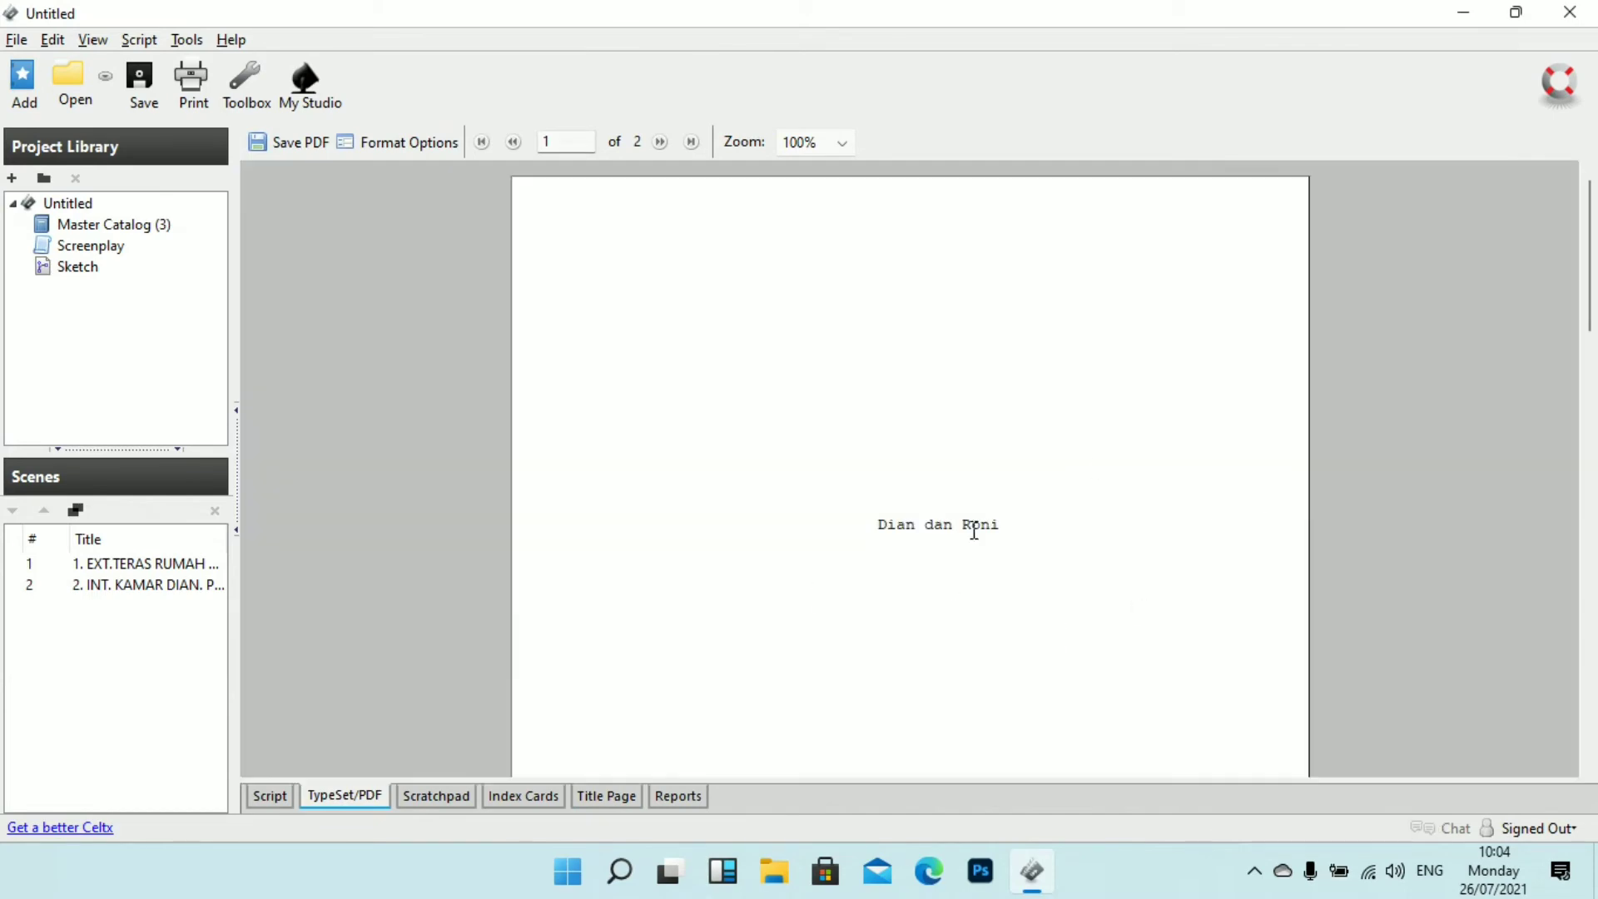
{"action": "scroll", "coordinate": [958, 487], "scroll_direction": "down", "scroll_amount": 1}
{"action": "scroll", "coordinate": [958, 487], "scroll_direction": "down", "scroll_amount": 1}
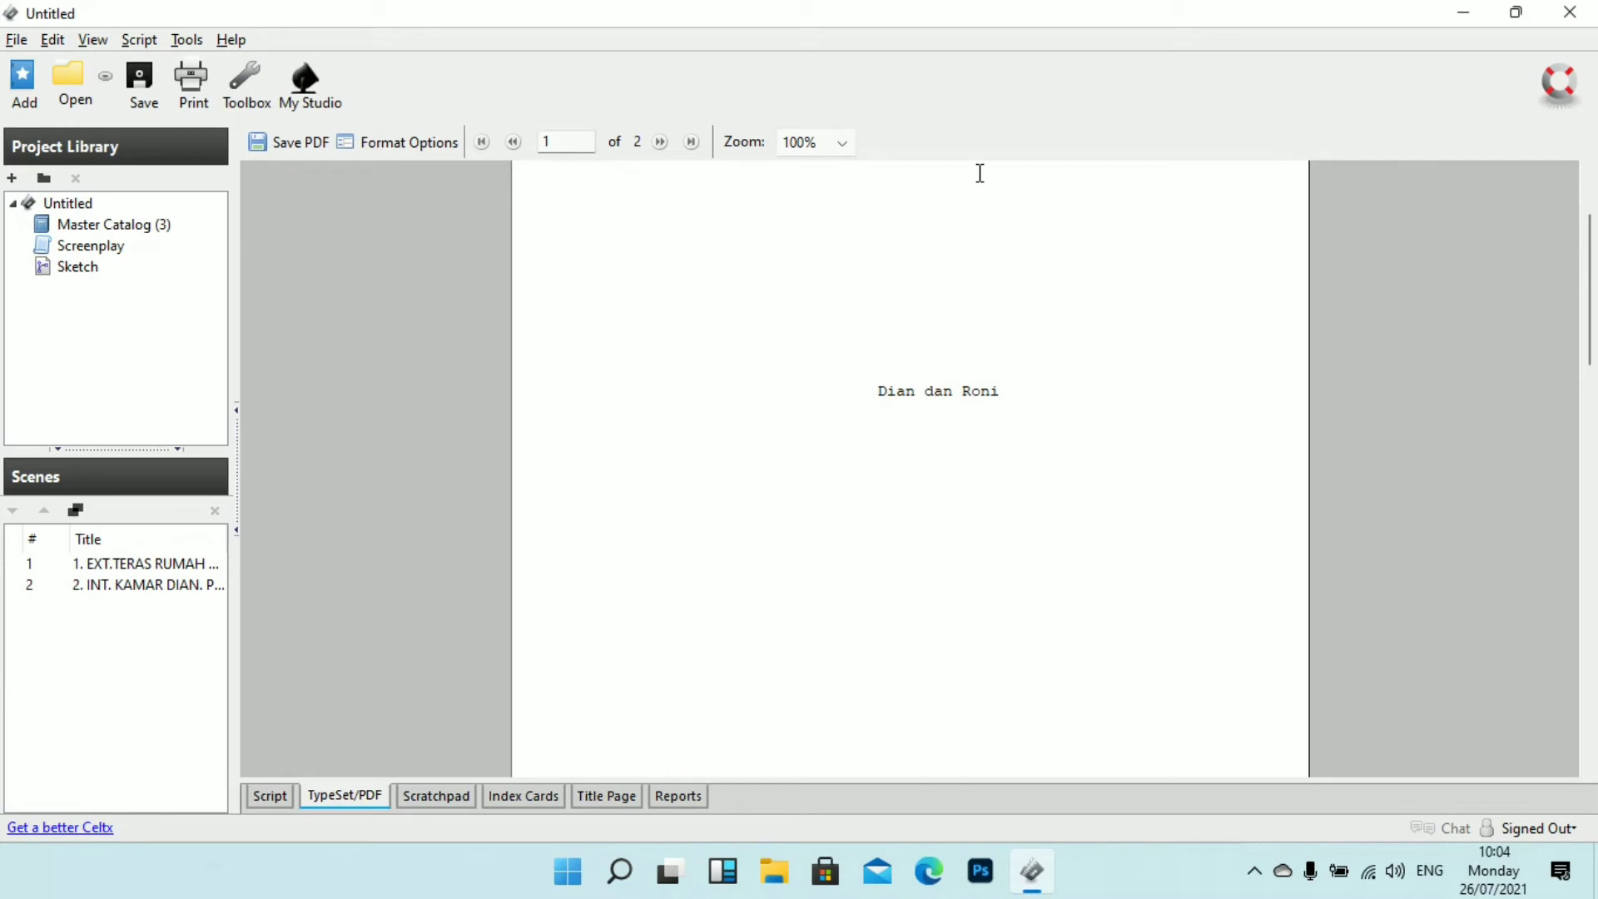
{"action": "scroll", "coordinate": [1085, 430], "scroll_direction": "down", "scroll_amount": 3}
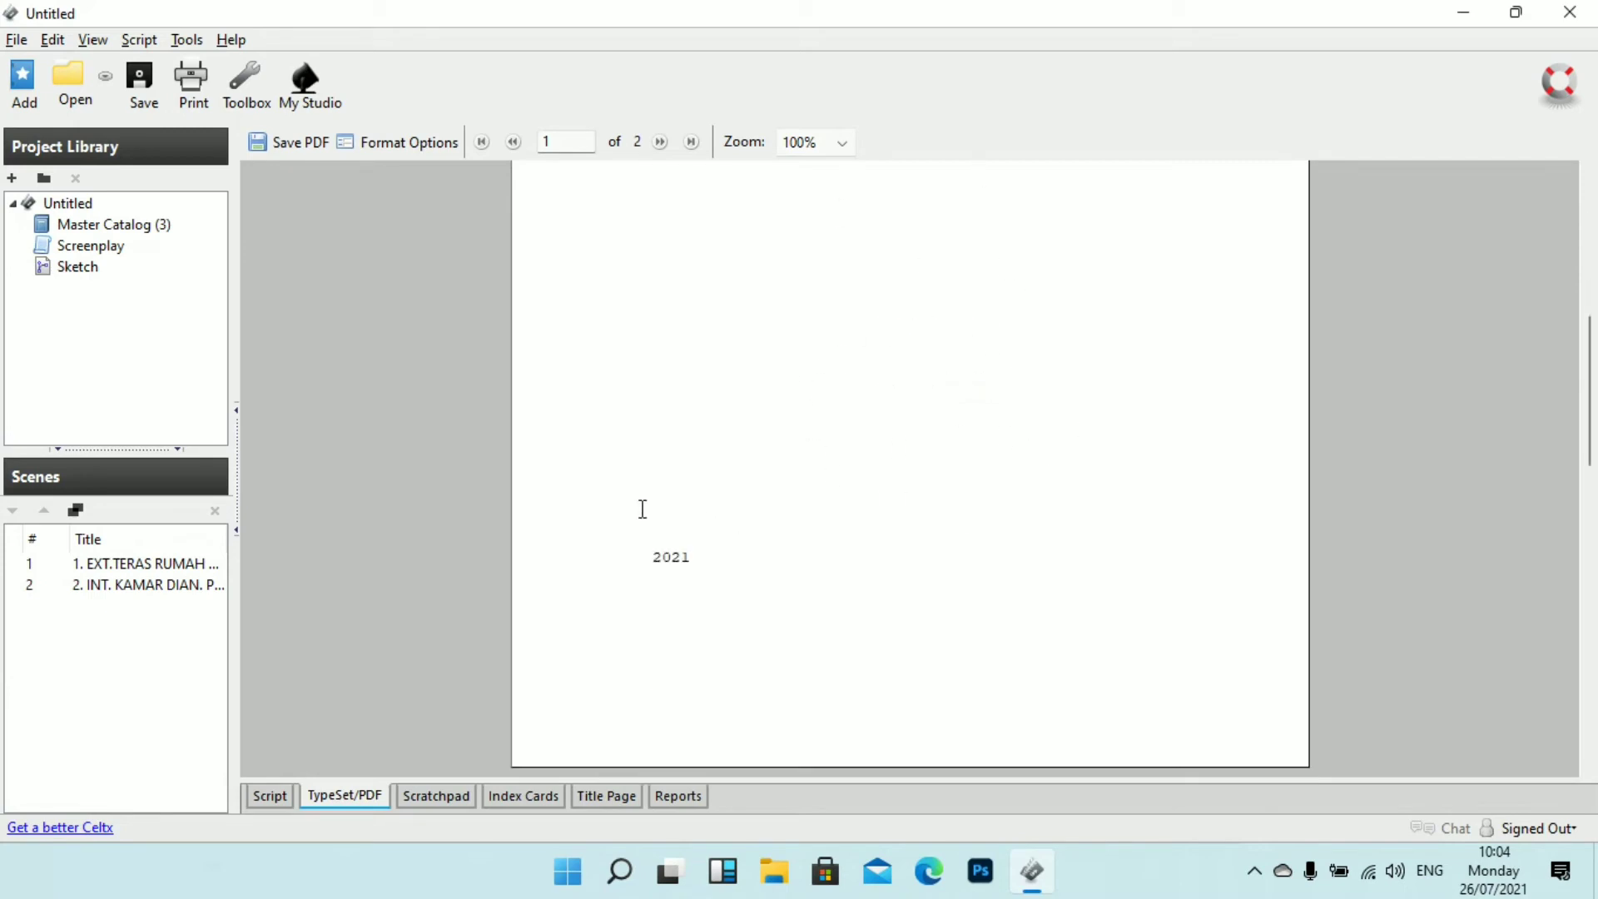
{"action": "scroll", "coordinate": [758, 493], "scroll_direction": "down", "scroll_amount": 2}
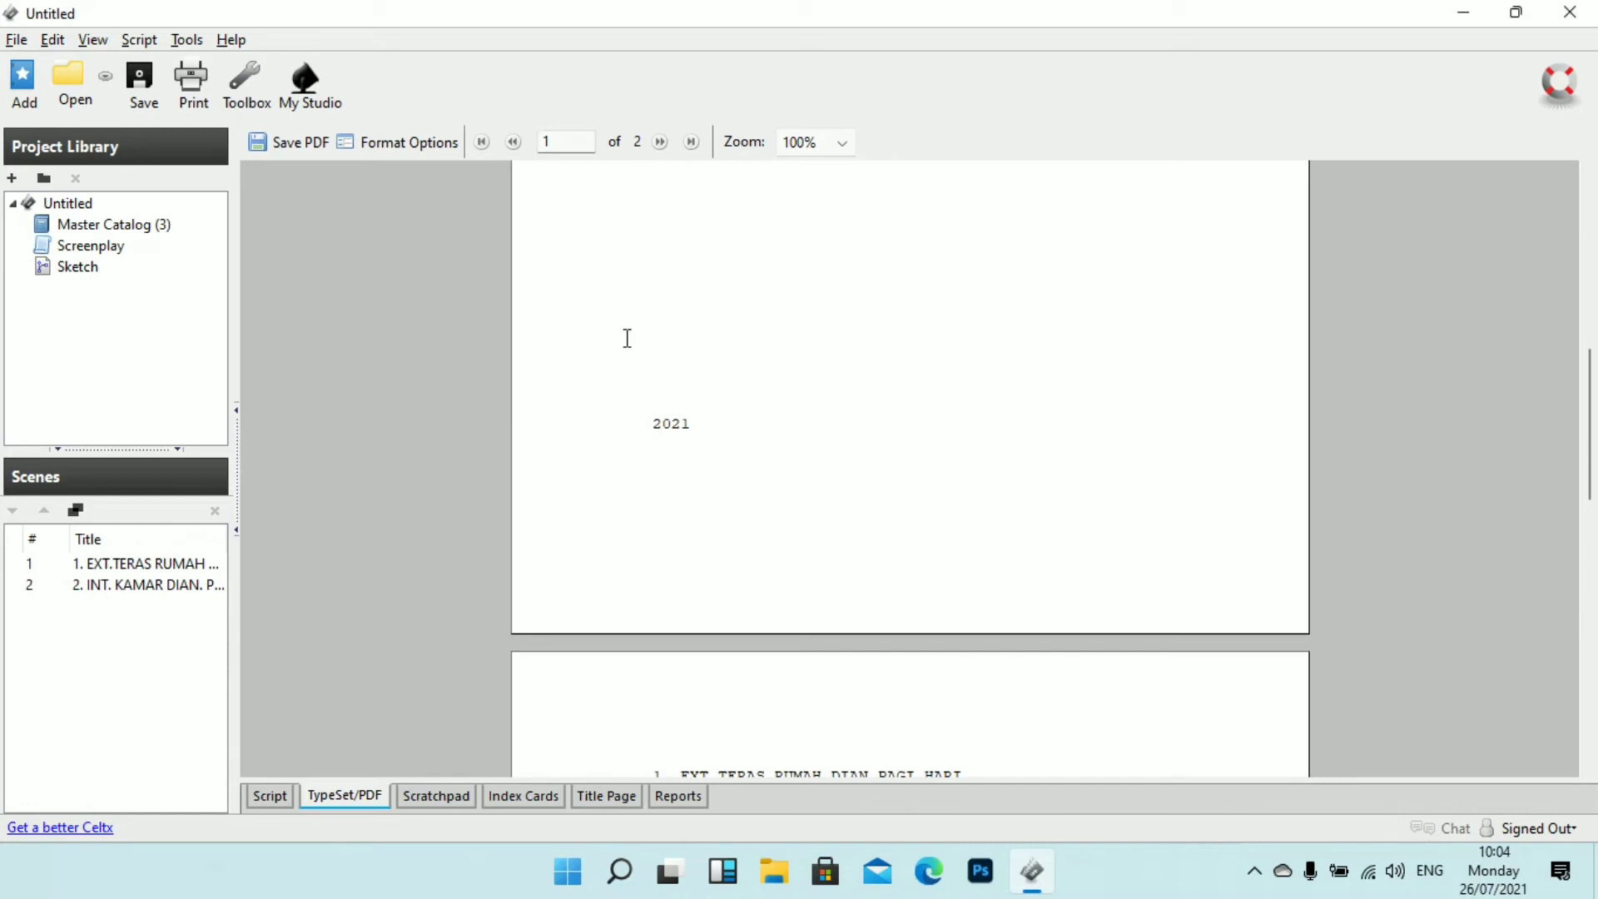
{"action": "scroll", "coordinate": [892, 421], "scroll_direction": "down", "scroll_amount": 7}
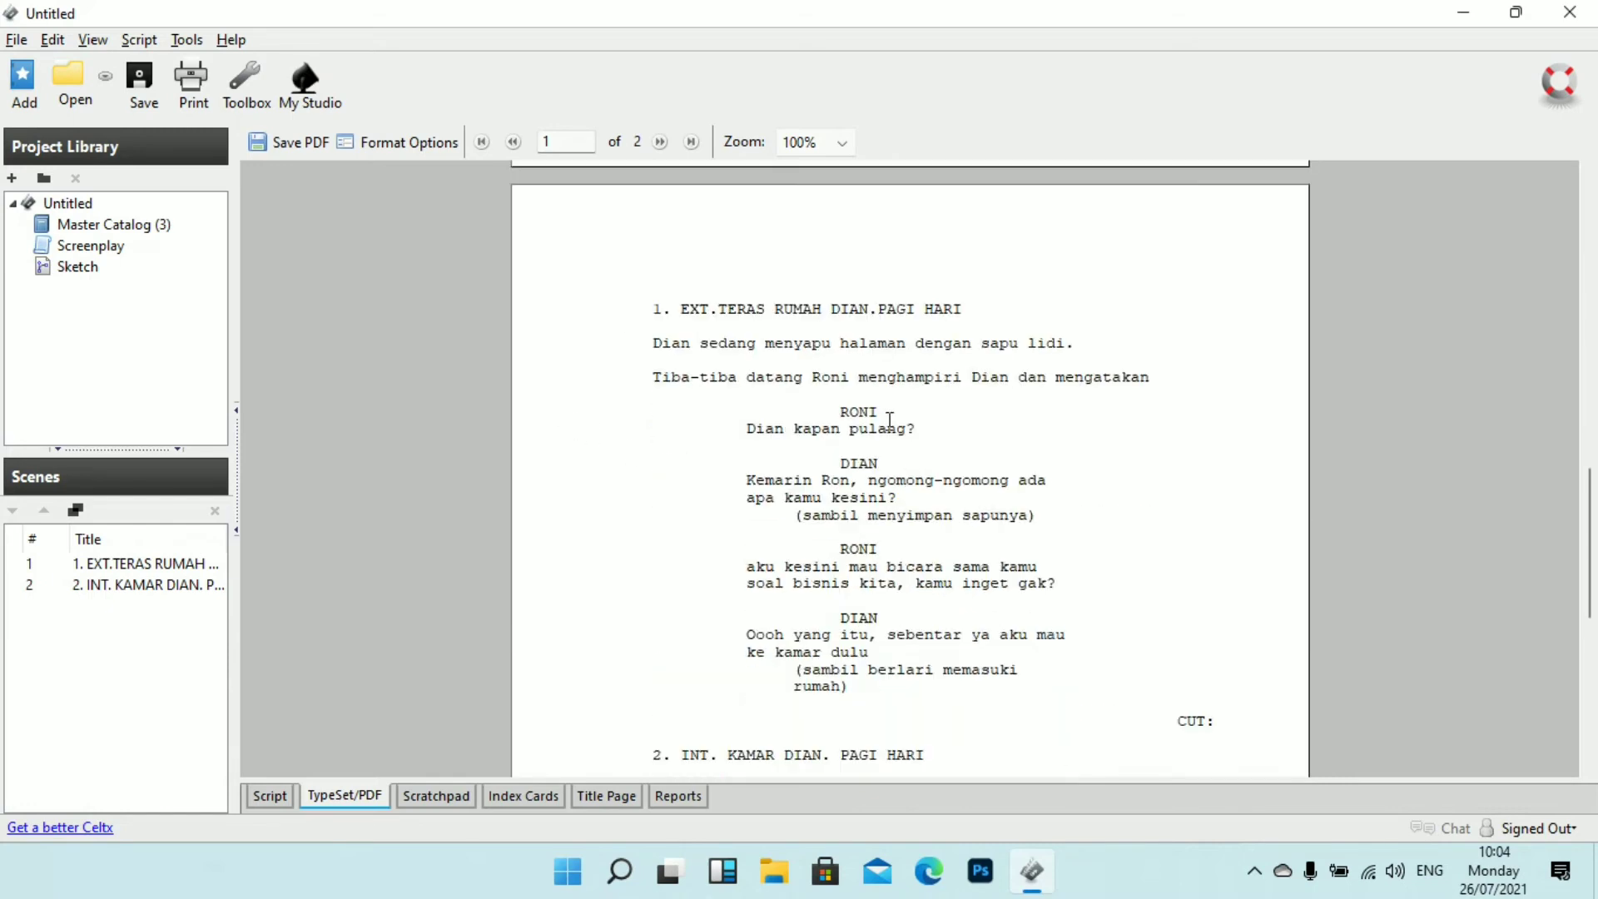
{"action": "scroll", "coordinate": [649, 236], "scroll_direction": "down", "scroll_amount": 1}
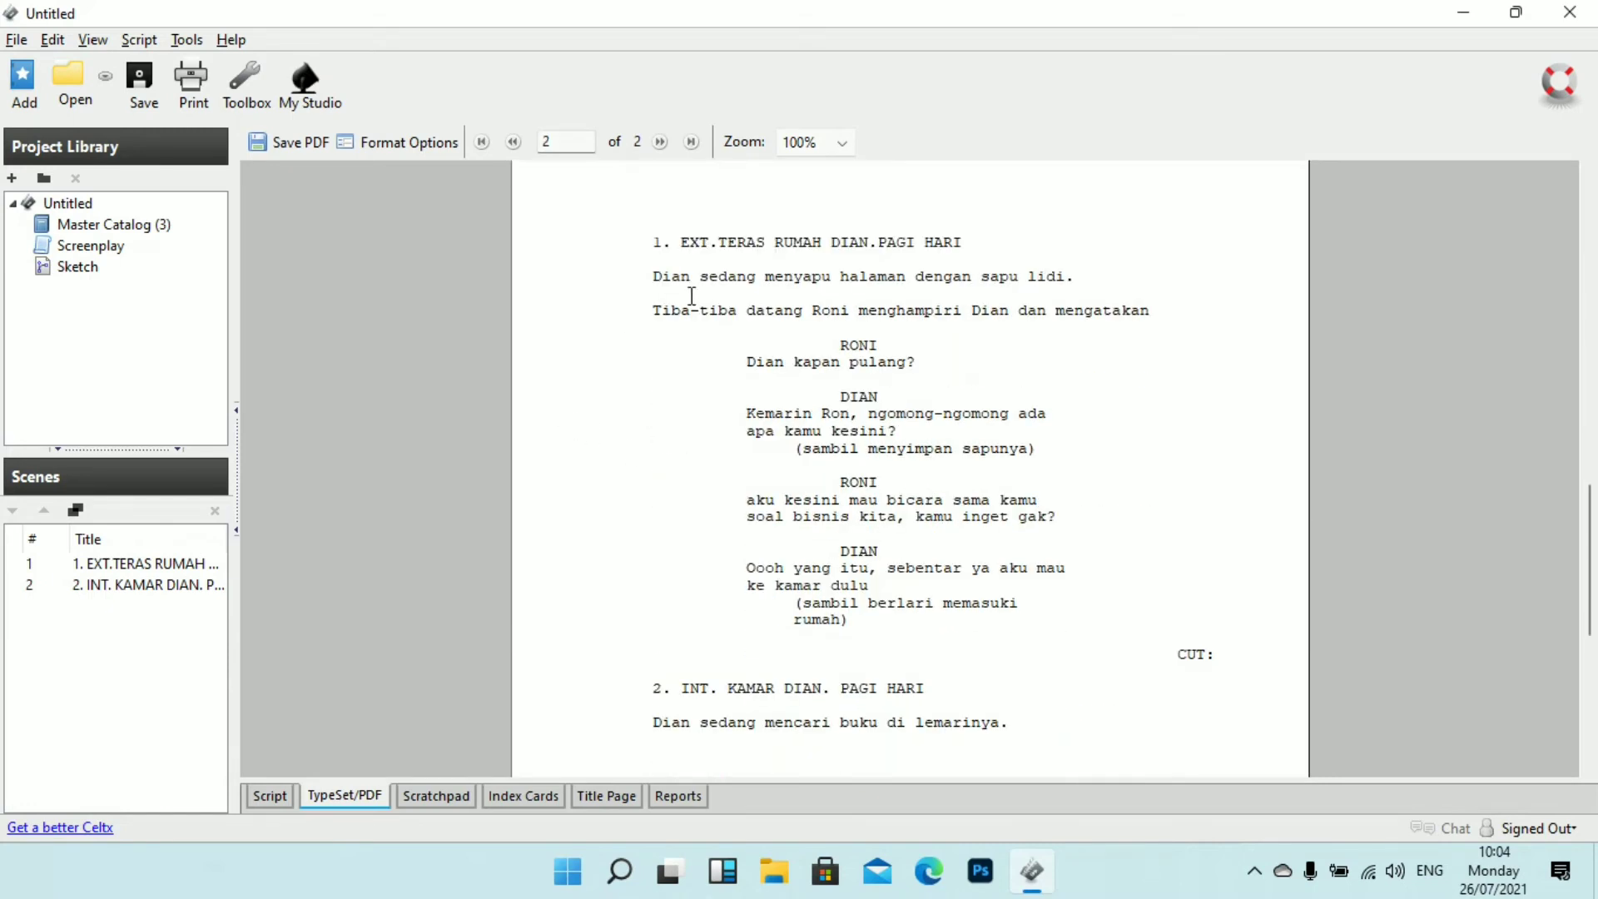
{"action": "scroll", "coordinate": [904, 264], "scroll_direction": "down", "scroll_amount": 4}
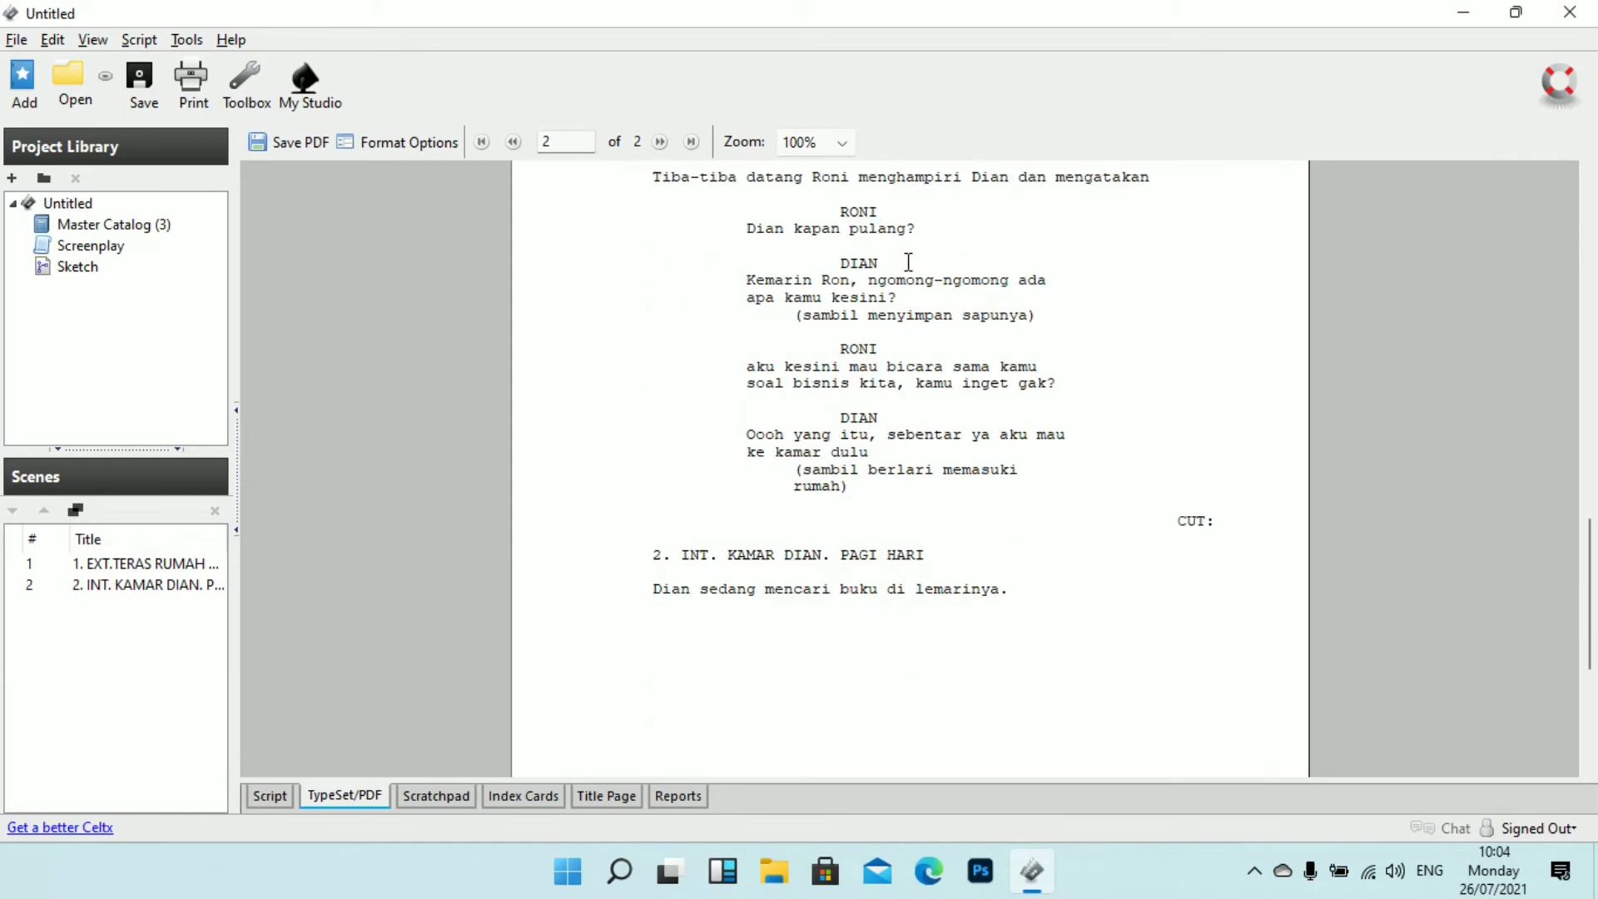
{"action": "scroll", "coordinate": [905, 272], "scroll_direction": "down", "scroll_amount": 2}
{"action": "scroll", "coordinate": [904, 271], "scroll_direction": "up", "scroll_amount": 6}
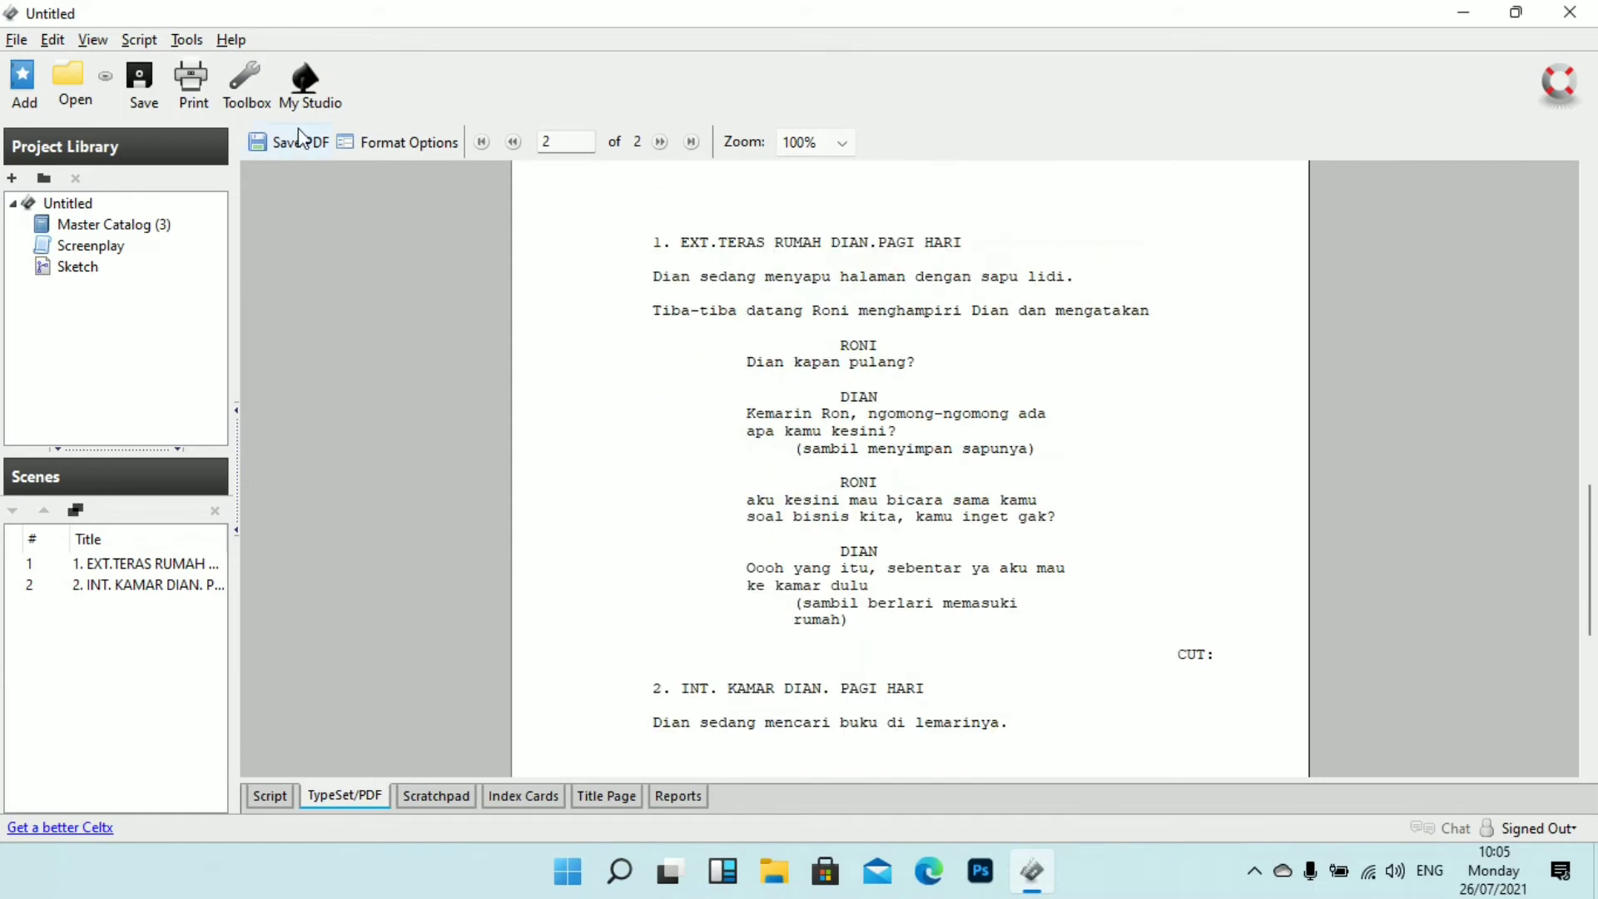
Step: Format the PDF with A4 paper, scene numbers on the Right, 1 line between scenes and no title page
{"action": "left_click", "coordinate": [388, 152]}
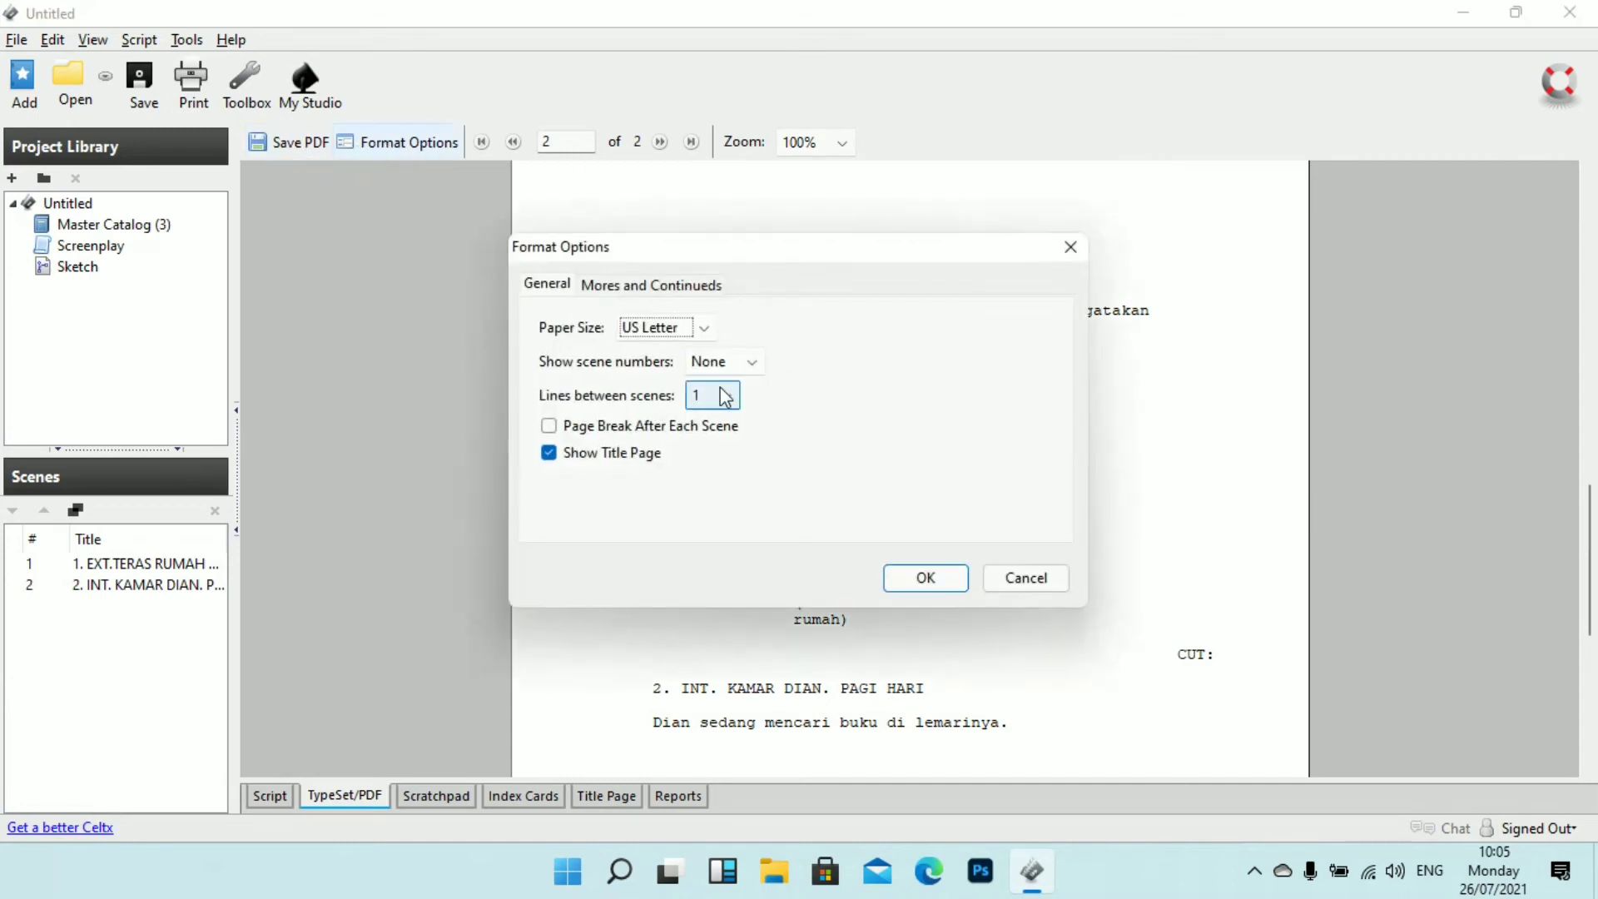
{"action": "left_click", "coordinate": [704, 333]}
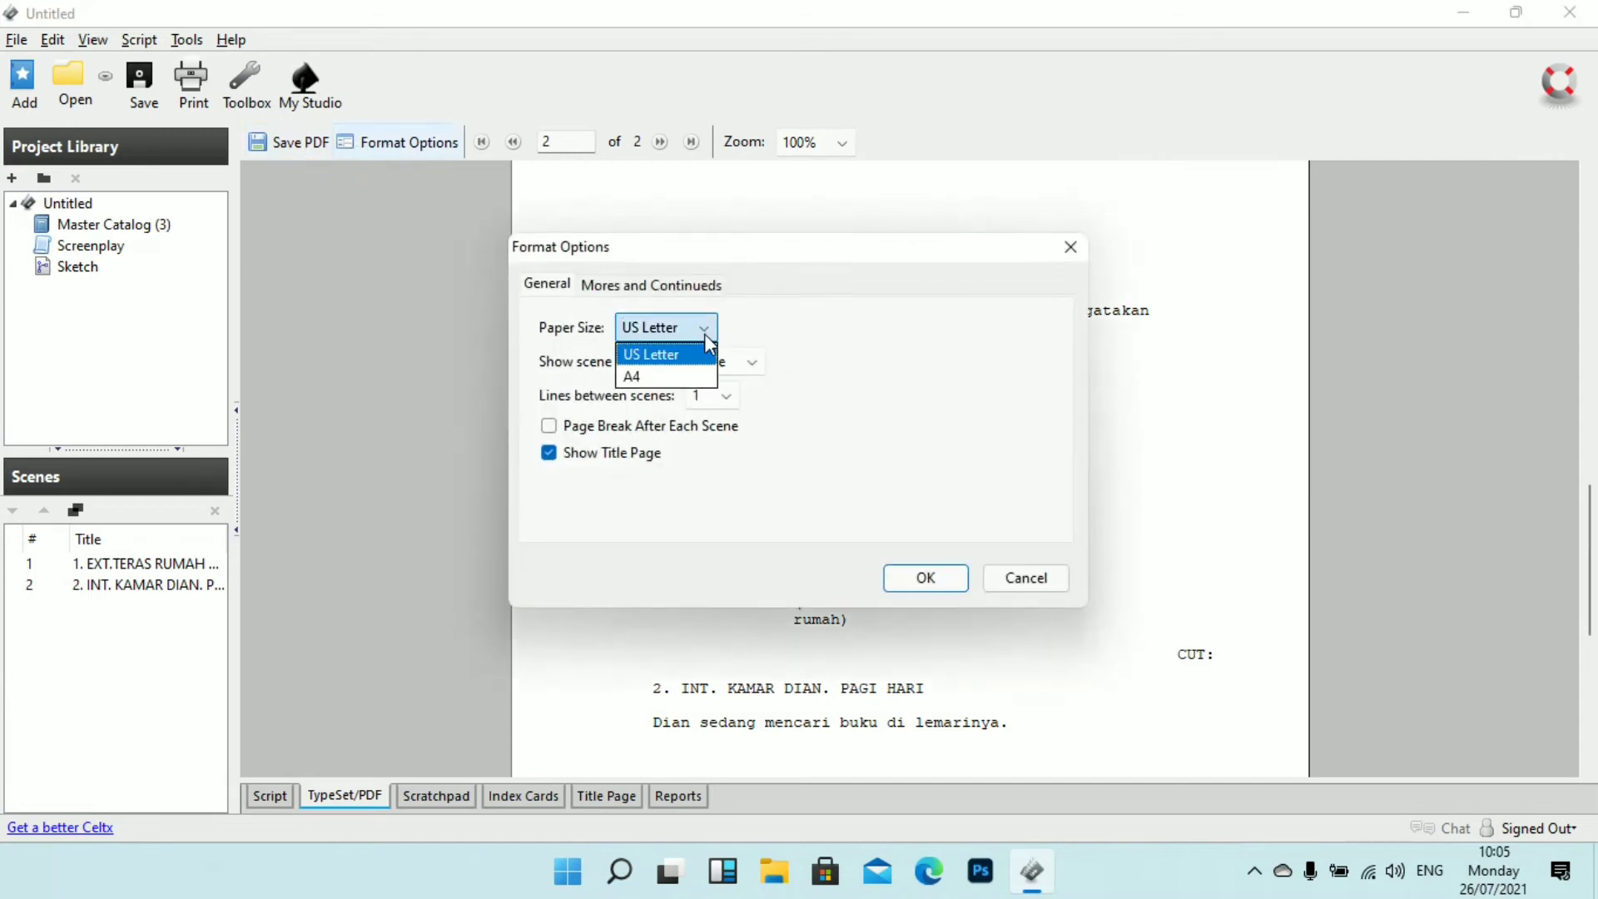
{"action": "left_click", "coordinate": [679, 372]}
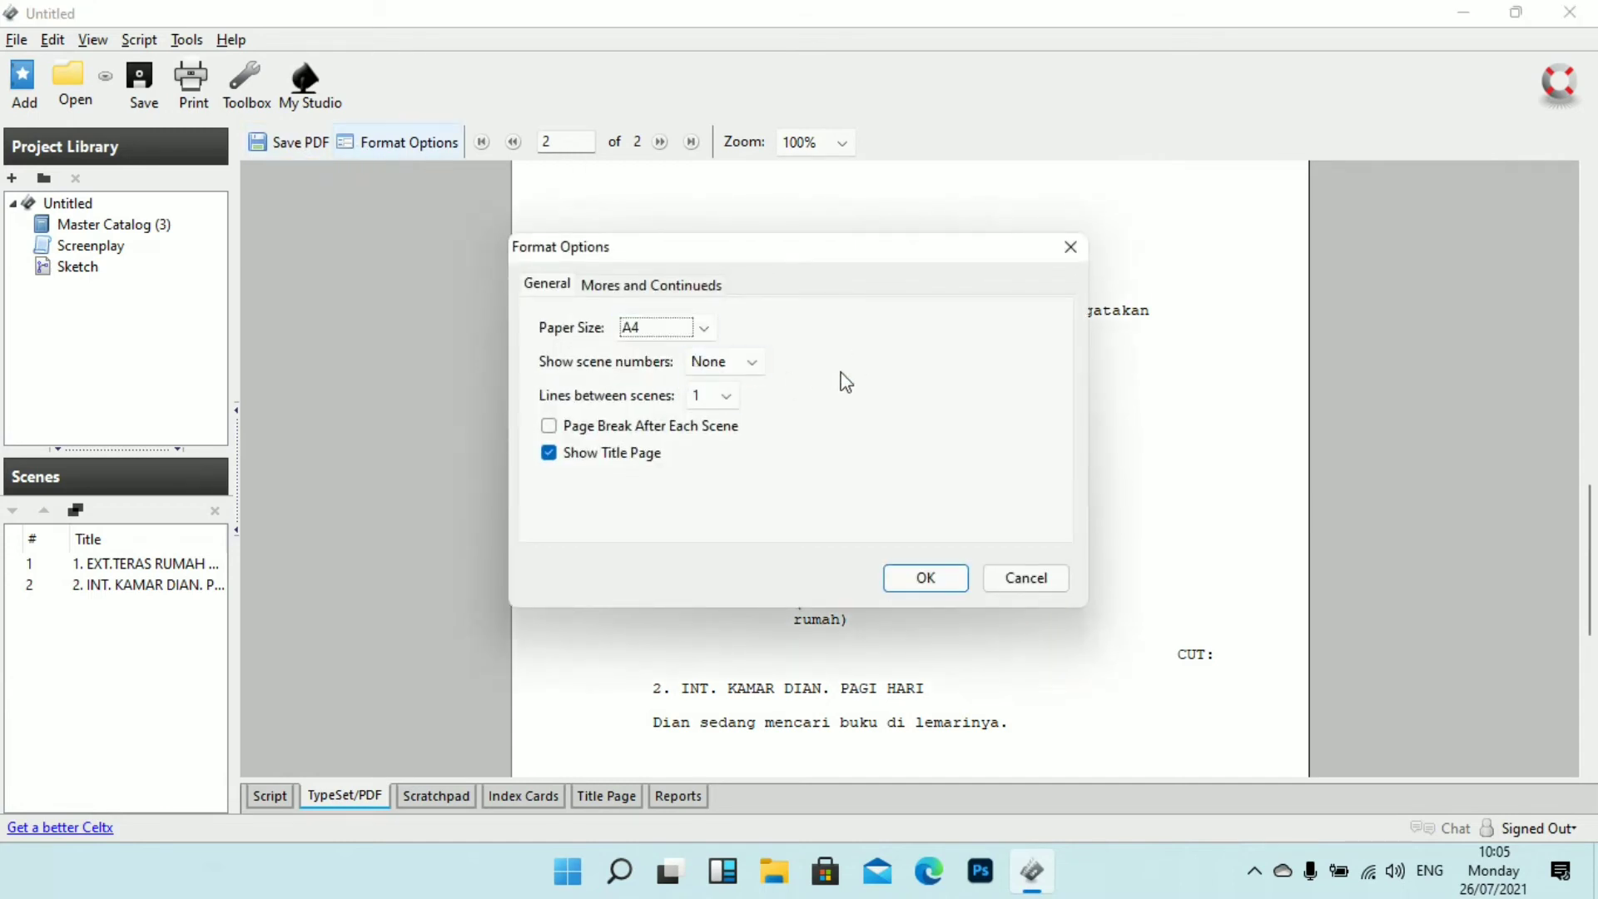
{"action": "left_click", "coordinate": [752, 363]}
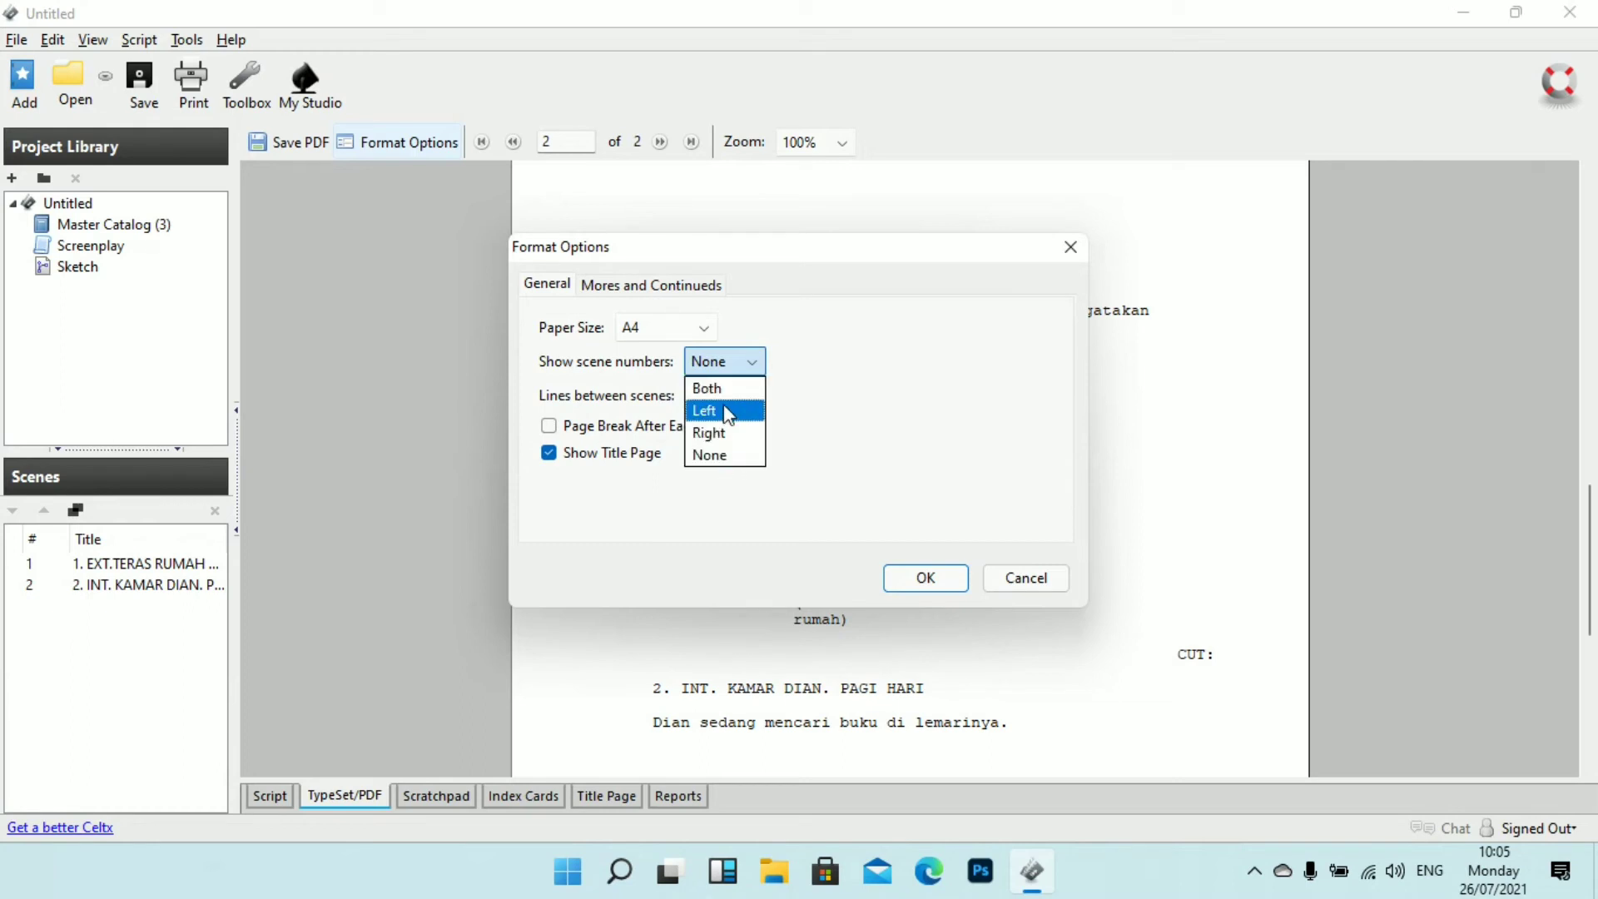
{"action": "left_click", "coordinate": [721, 431]}
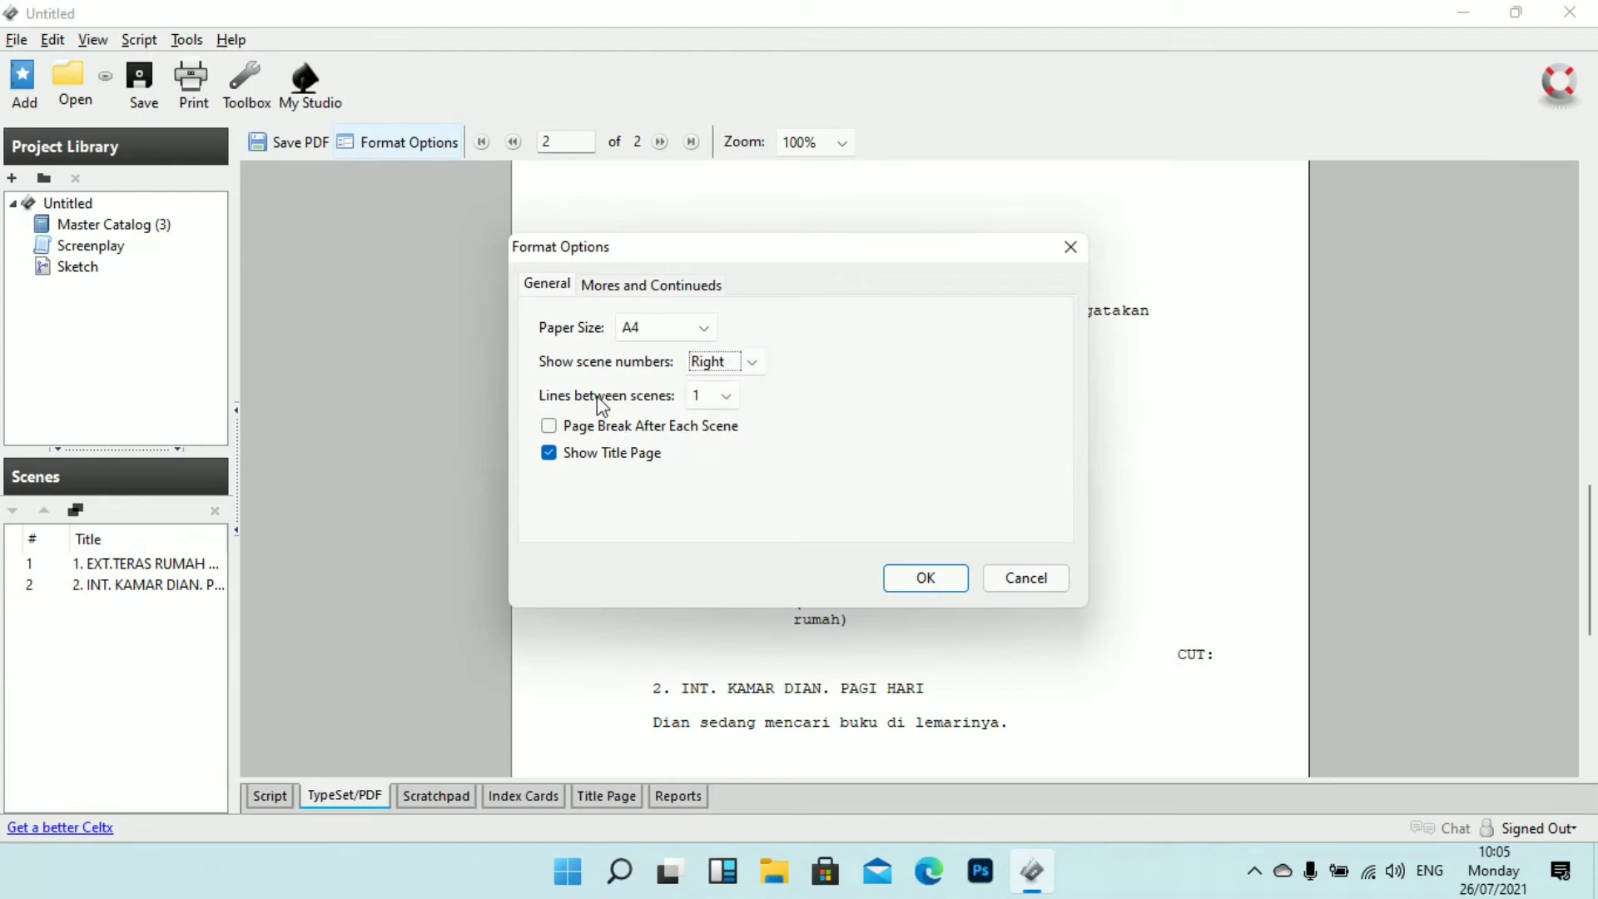
{"action": "left_click", "coordinate": [731, 403]}
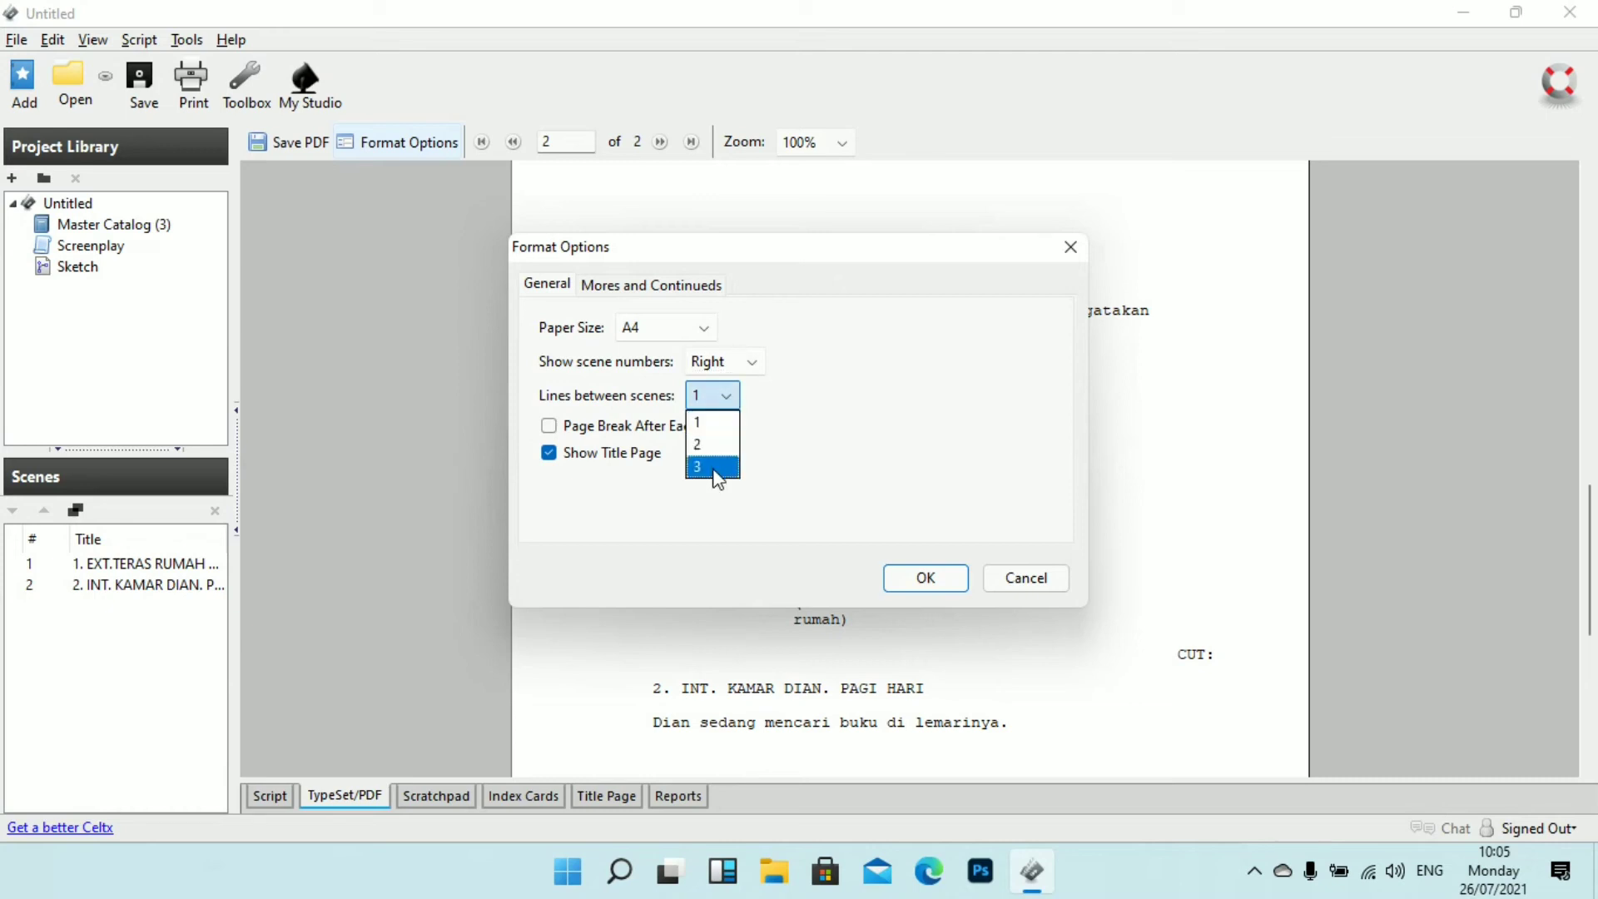
{"action": "left_click", "coordinate": [716, 422]}
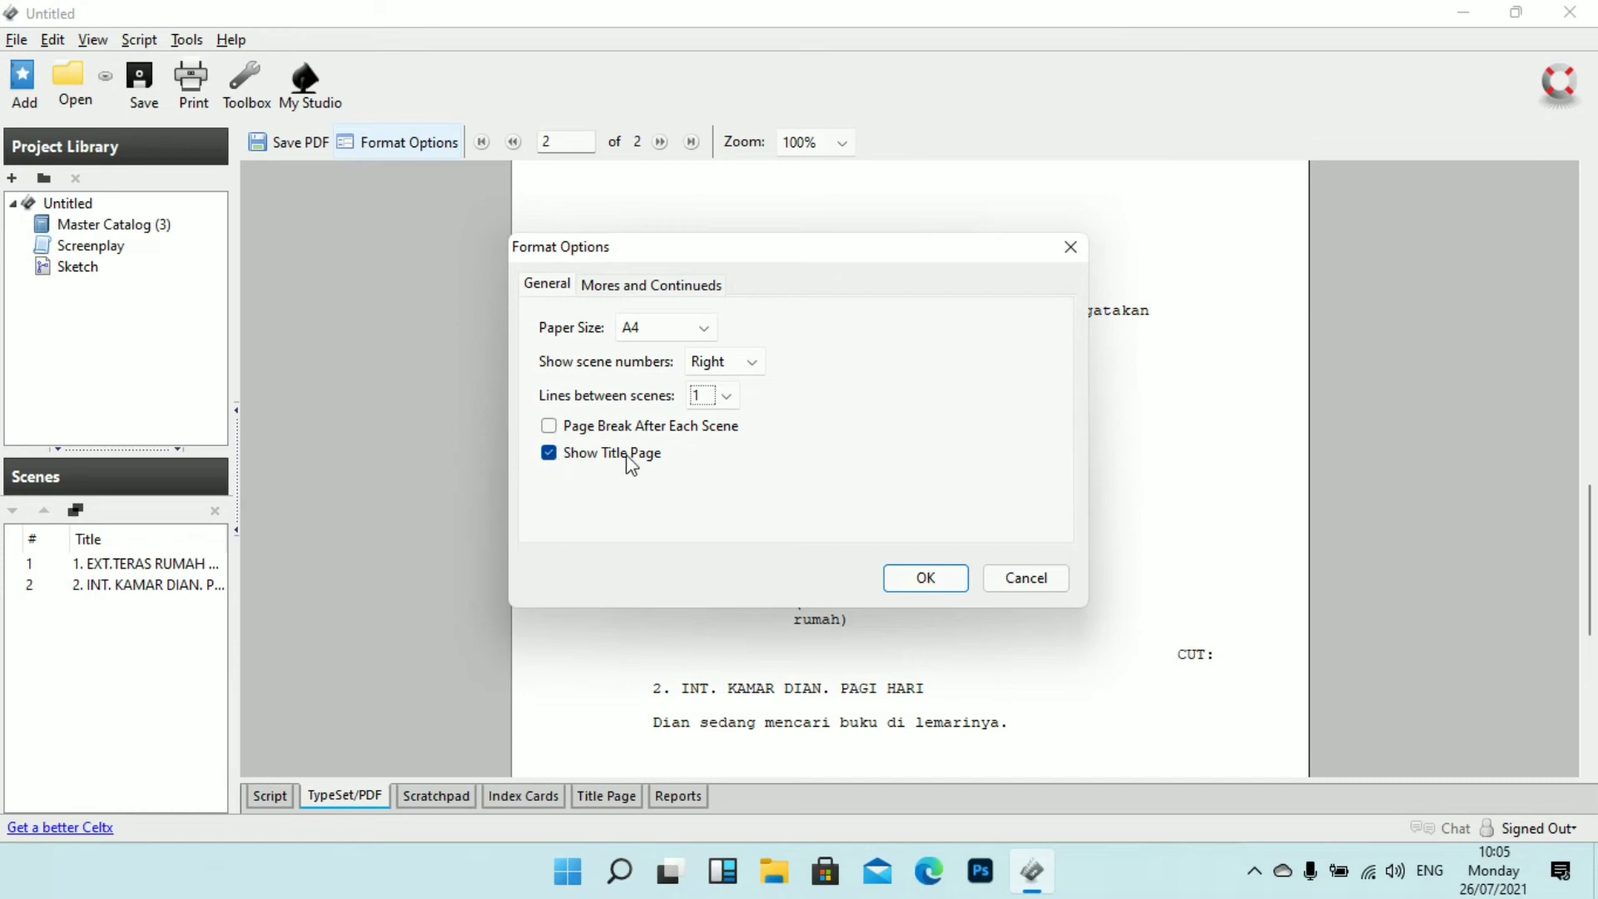
{"action": "left_click", "coordinate": [550, 454]}
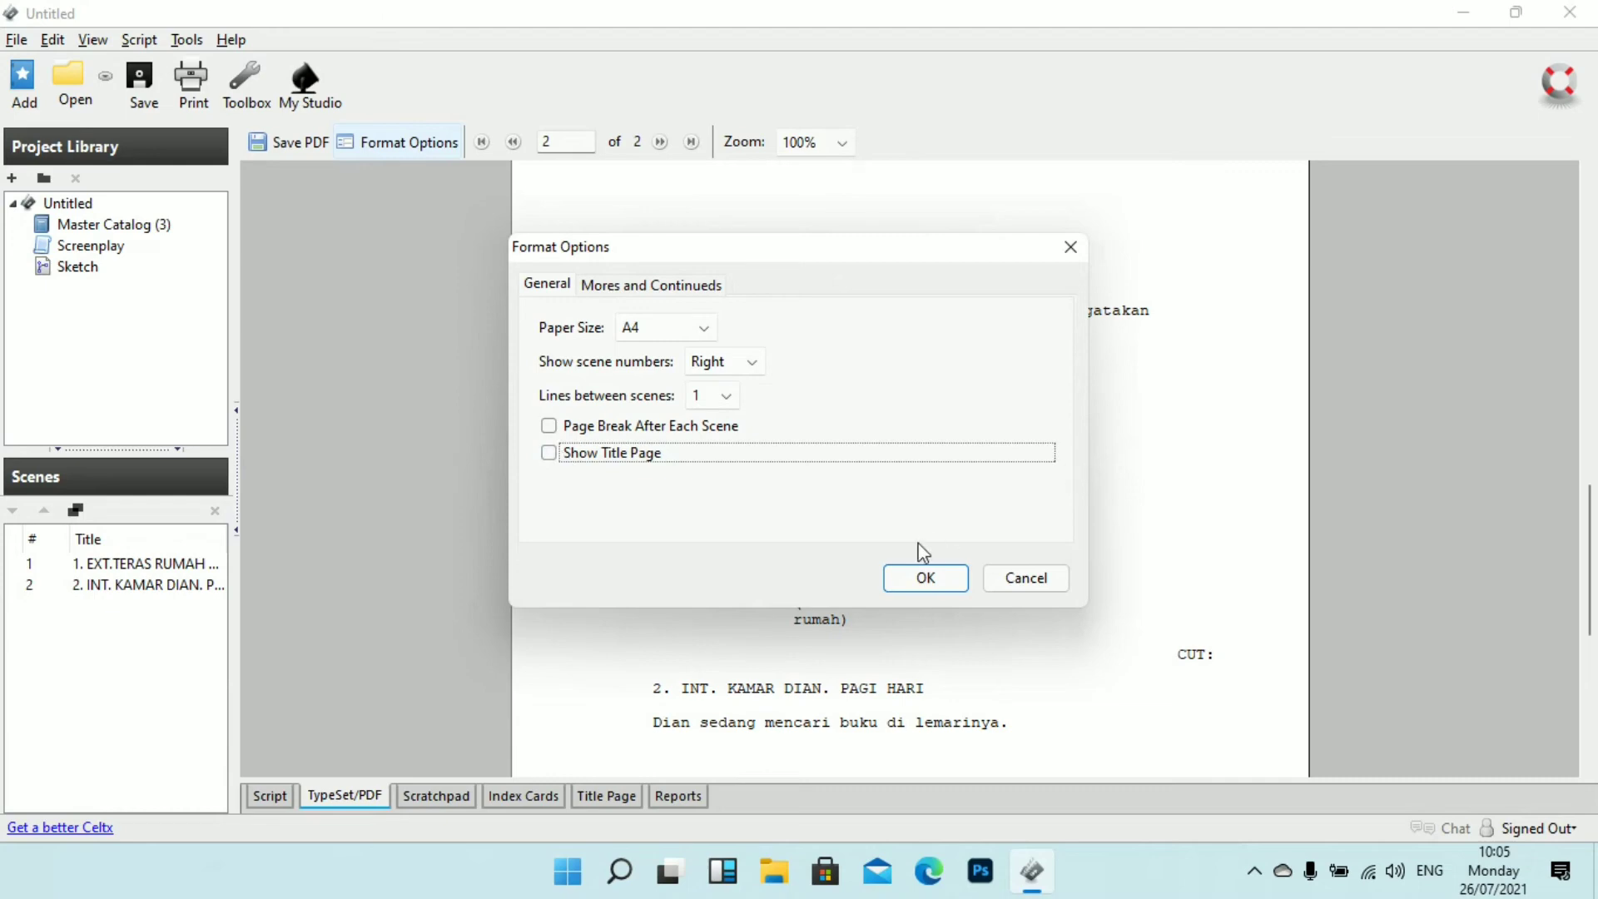
{"action": "left_click", "coordinate": [924, 576]}
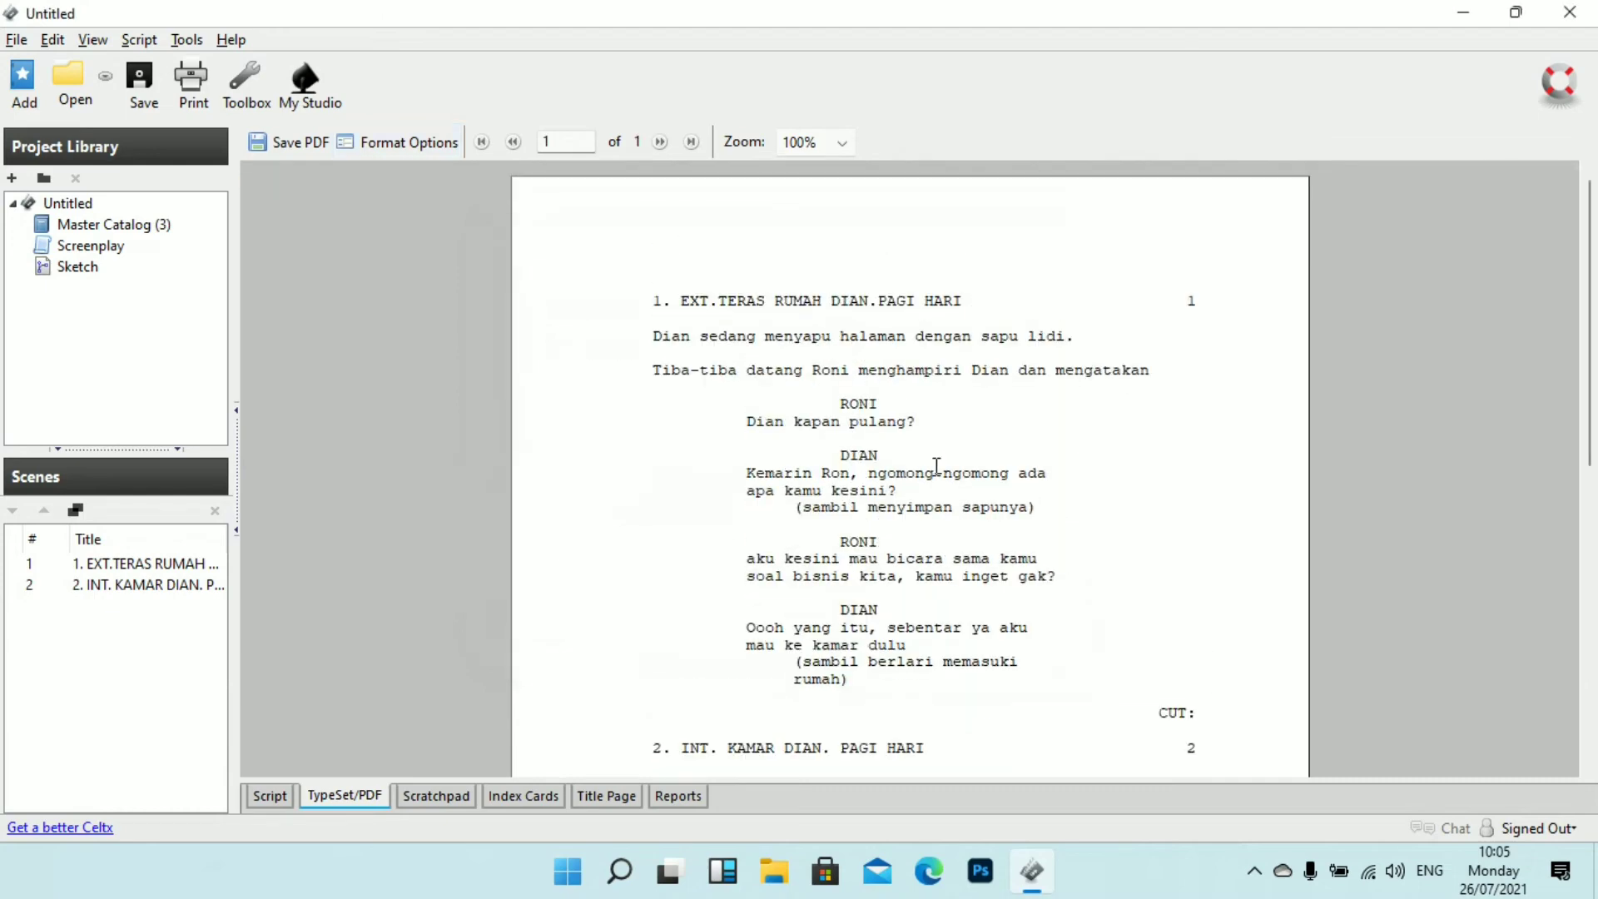
Step: Turn the title page back on in the format options and check the pages of the typeset preview
{"action": "scroll", "coordinate": [936, 466], "scroll_direction": "down", "scroll_amount": 9}
{"action": "scroll", "coordinate": [933, 471], "scroll_direction": "up", "scroll_amount": 9}
{"action": "scroll", "coordinate": [925, 505], "scroll_direction": "down", "scroll_amount": 5}
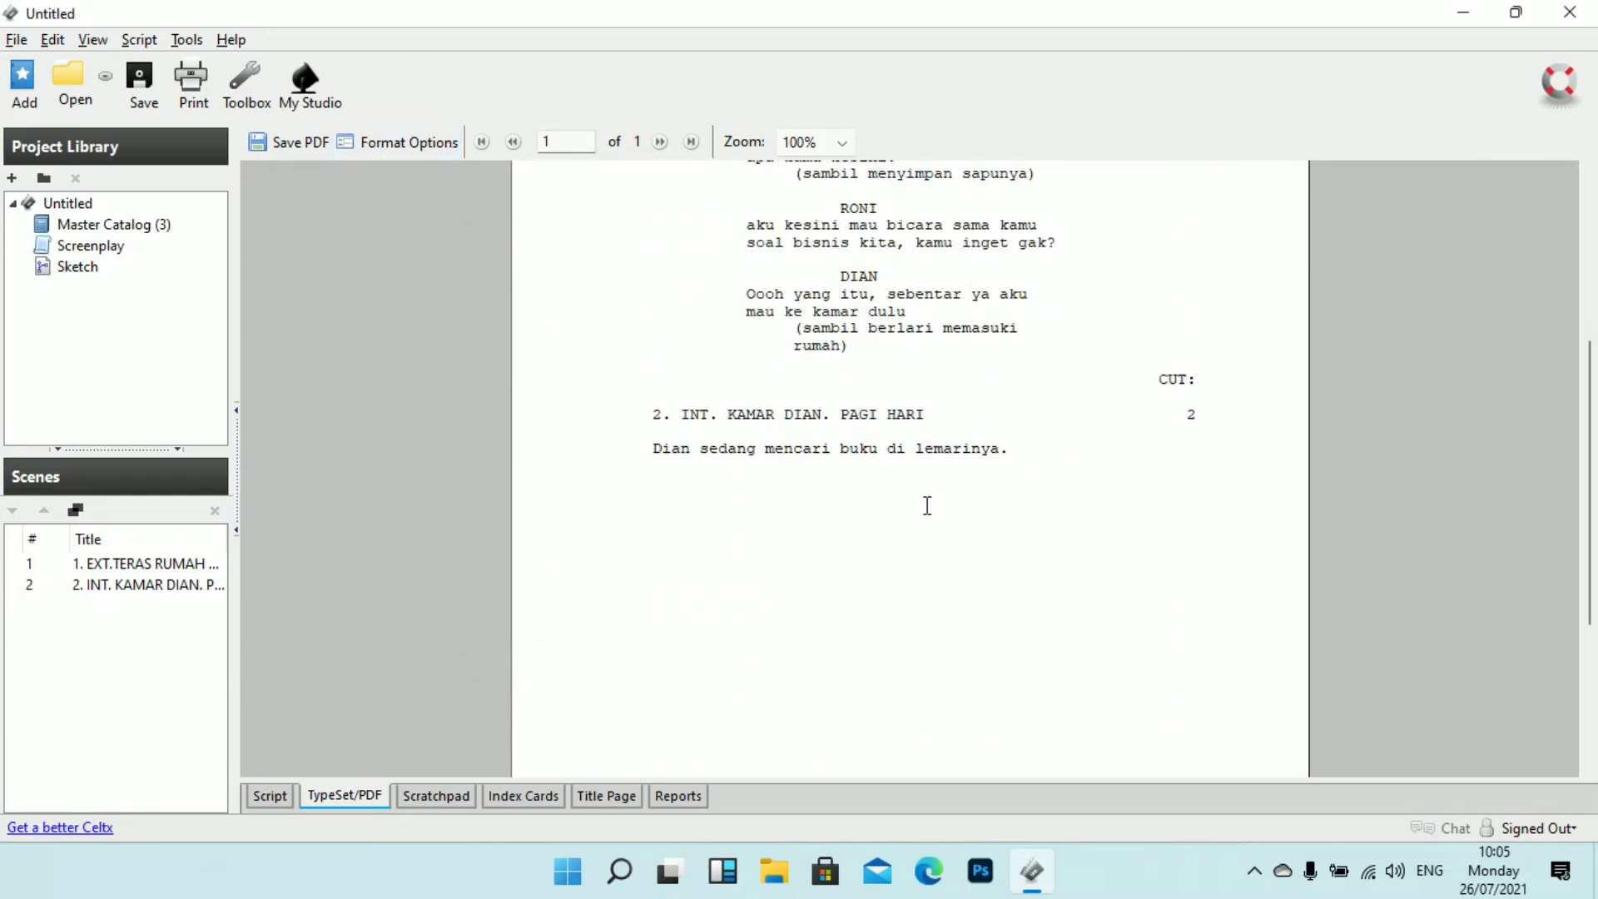
{"action": "scroll", "coordinate": [953, 430], "scroll_direction": "up", "scroll_amount": 5}
{"action": "left_click", "coordinate": [416, 142]}
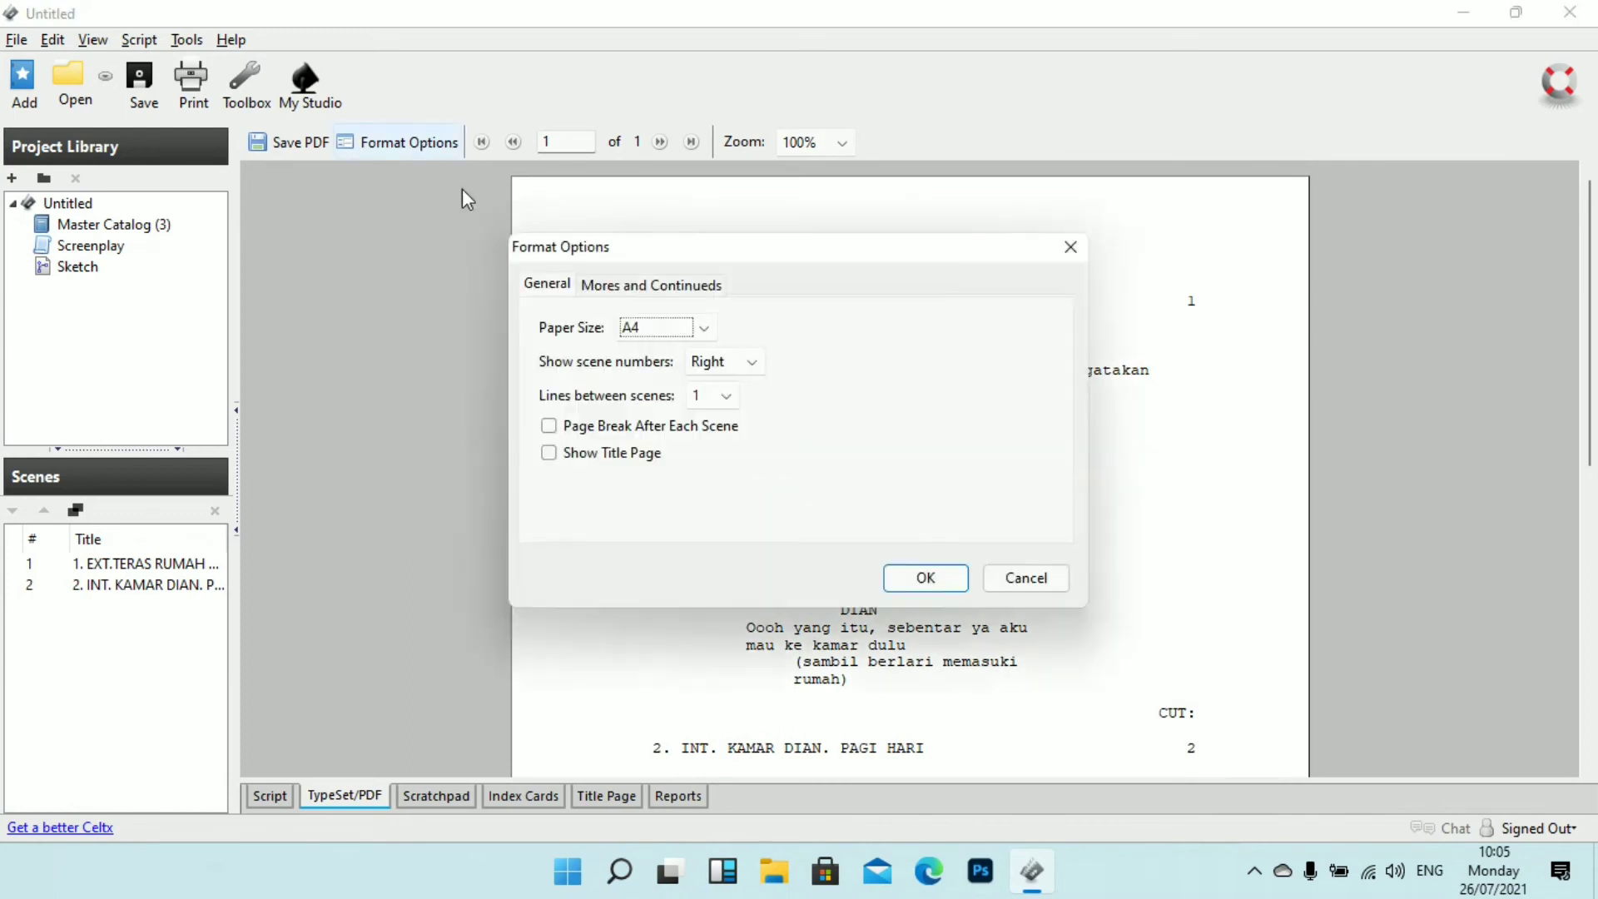
{"action": "left_click", "coordinate": [549, 457]}
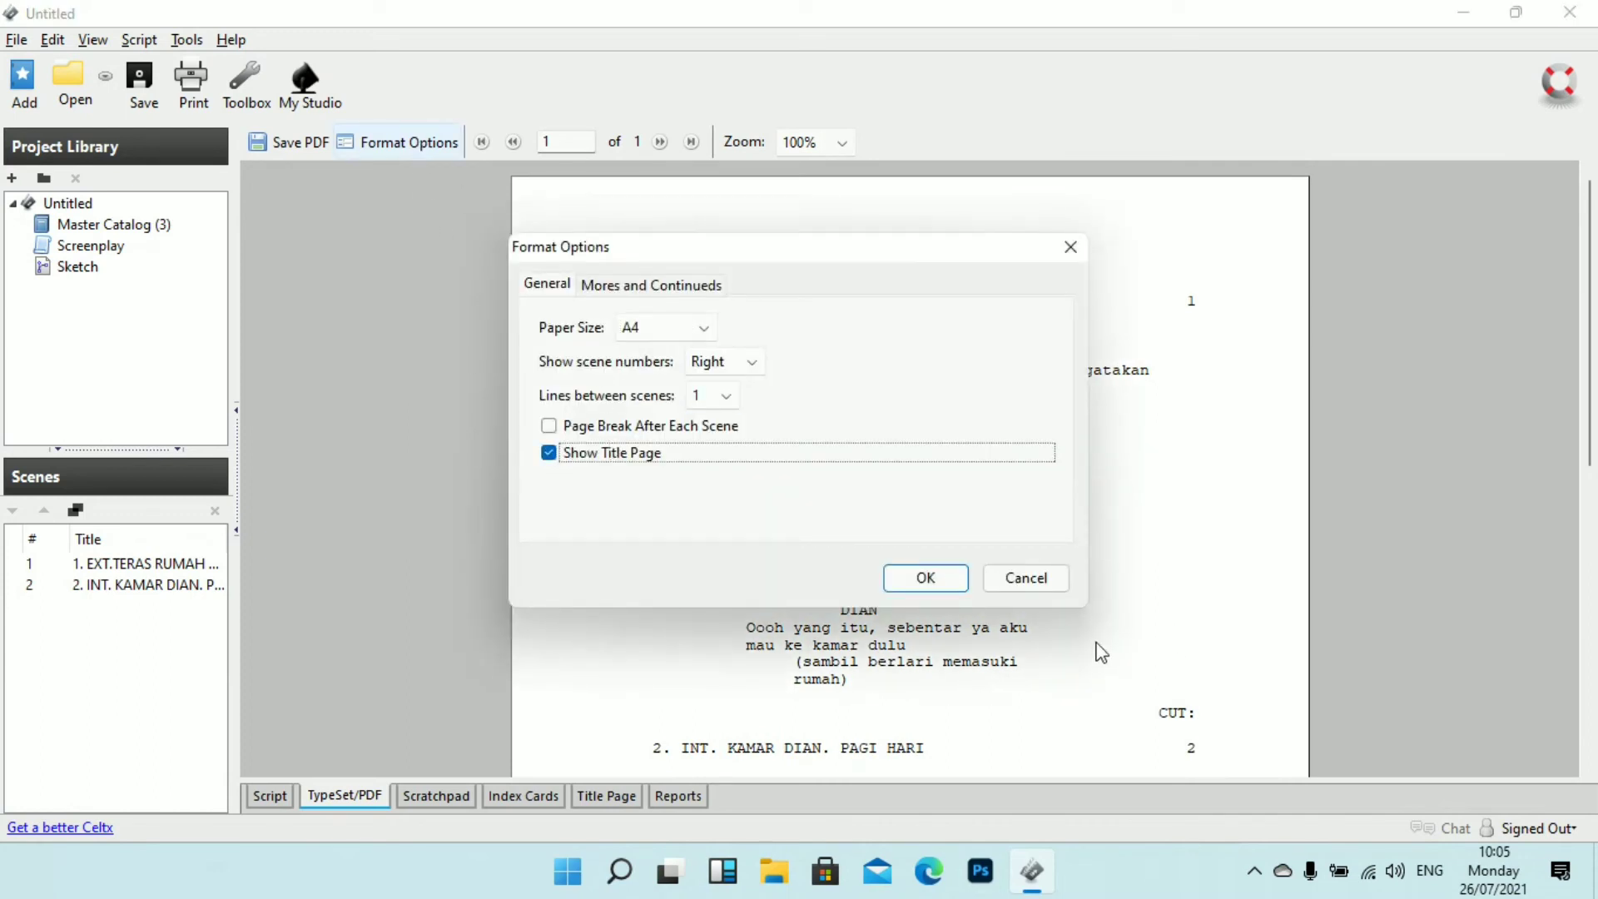
{"action": "left_click", "coordinate": [638, 285]}
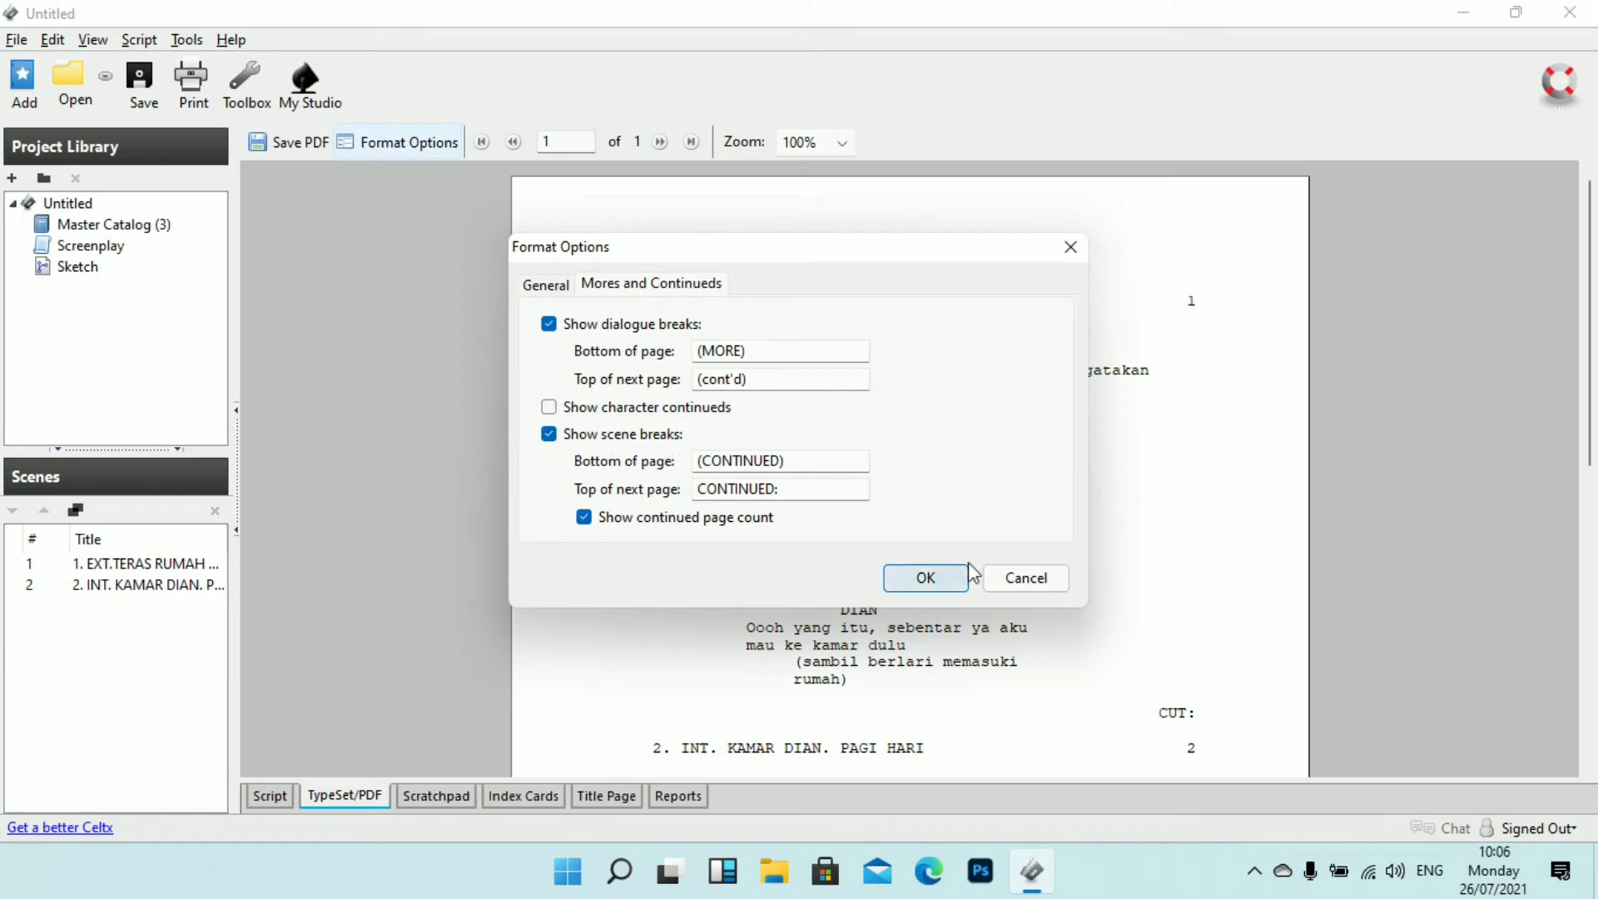
{"action": "left_click", "coordinate": [915, 581]}
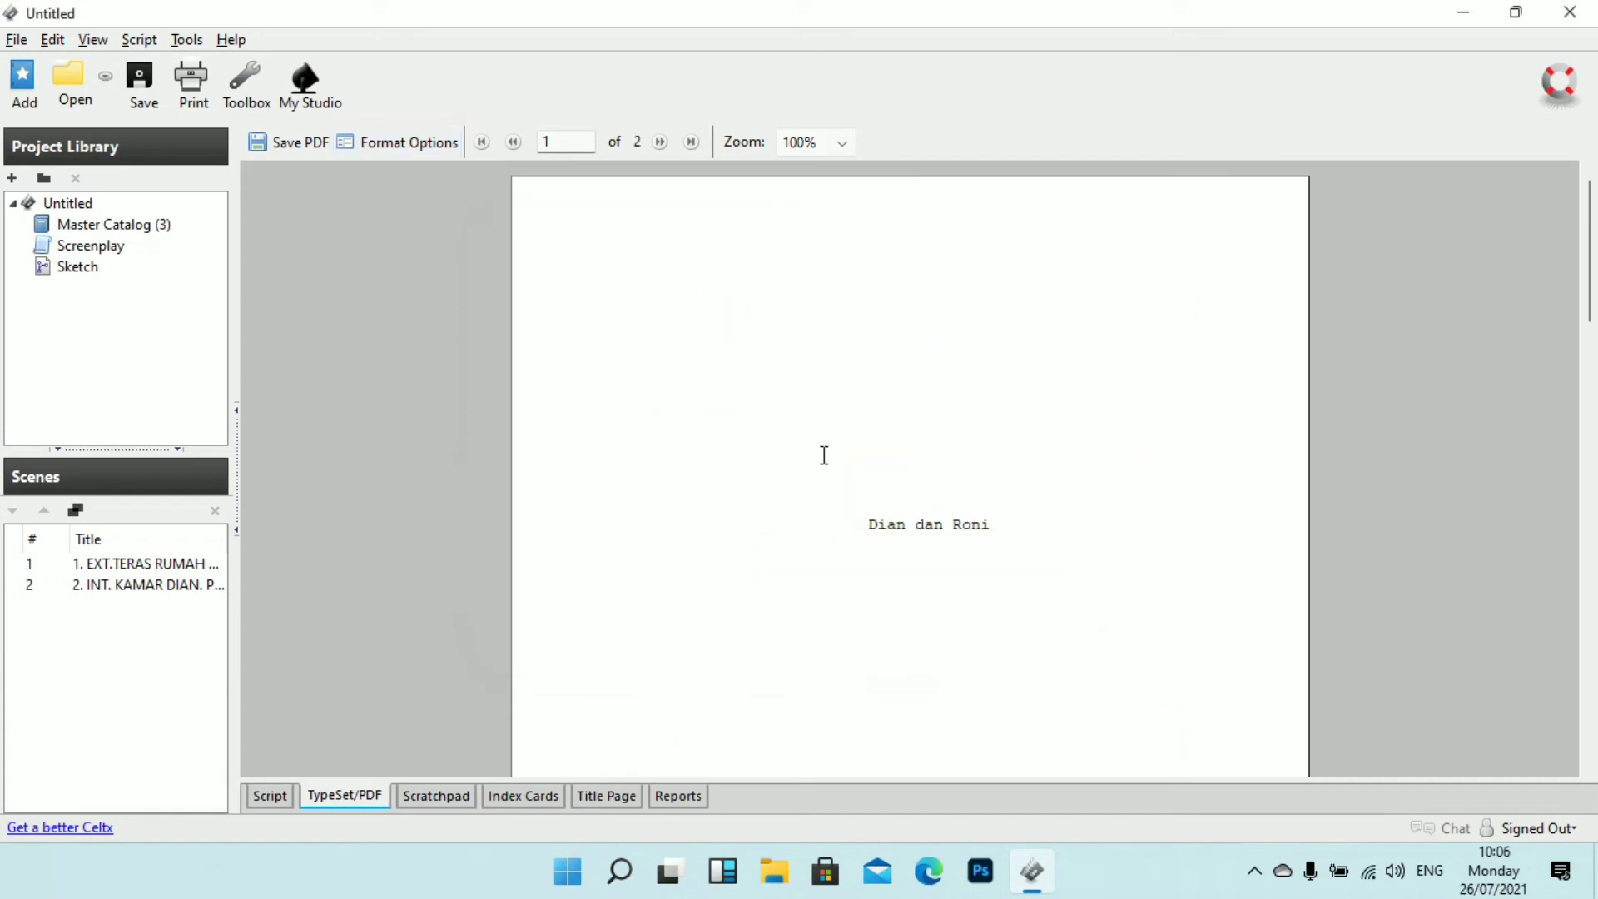
{"action": "scroll", "coordinate": [824, 458], "scroll_direction": "down", "scroll_amount": 10}
{"action": "scroll", "coordinate": [826, 470], "scroll_direction": "up", "scroll_amount": 4}
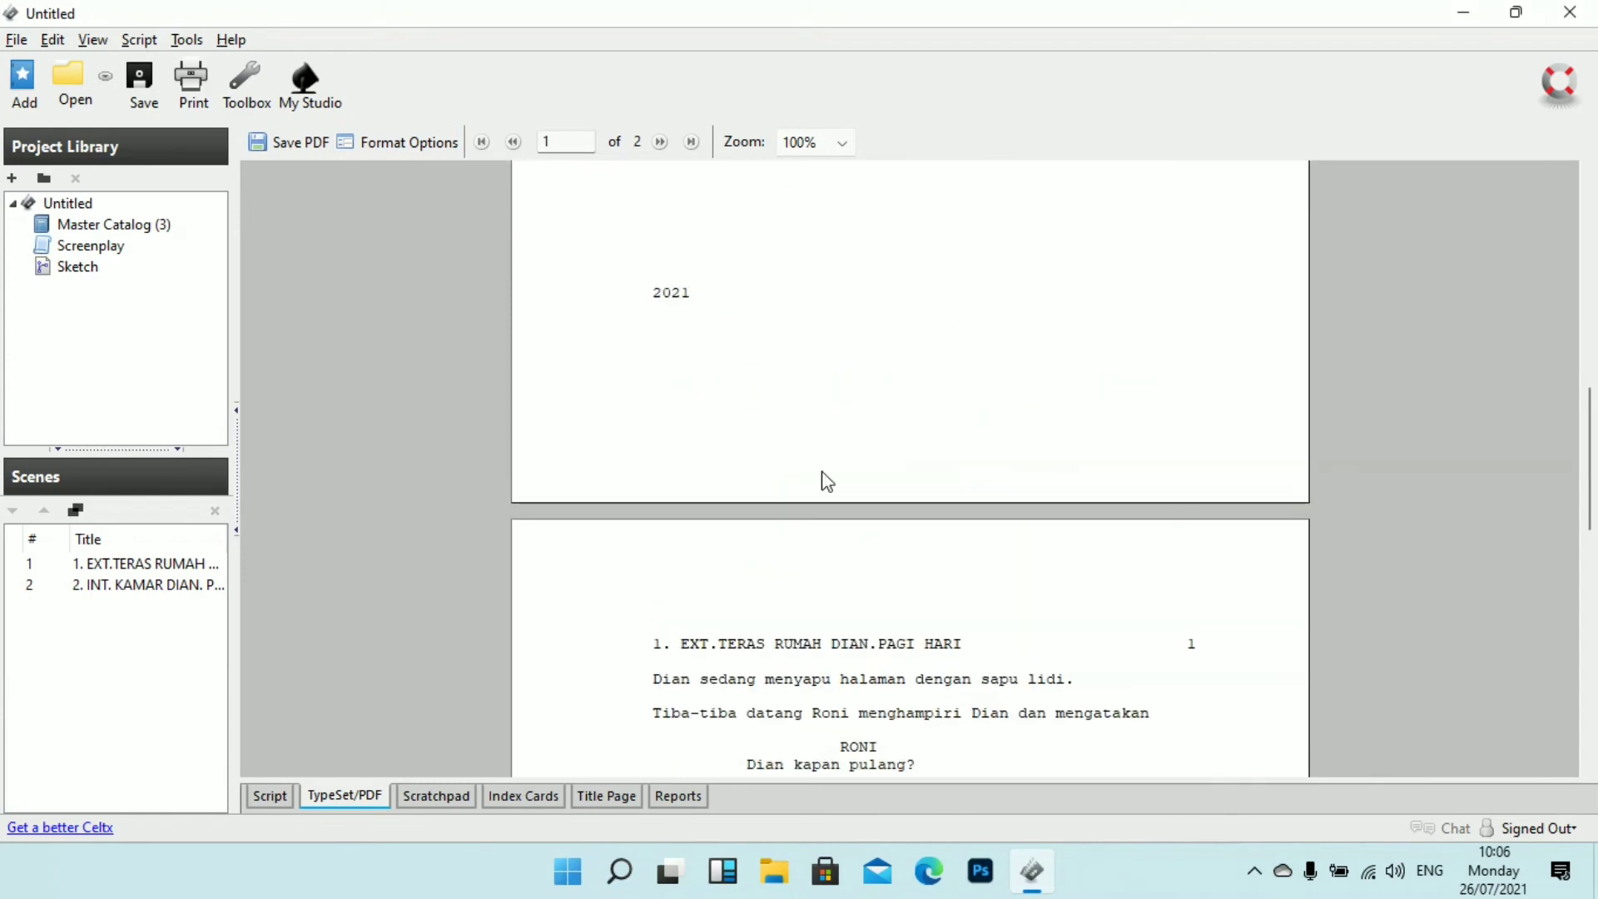
{"action": "scroll", "coordinate": [825, 476], "scroll_direction": "up", "scroll_amount": 8}
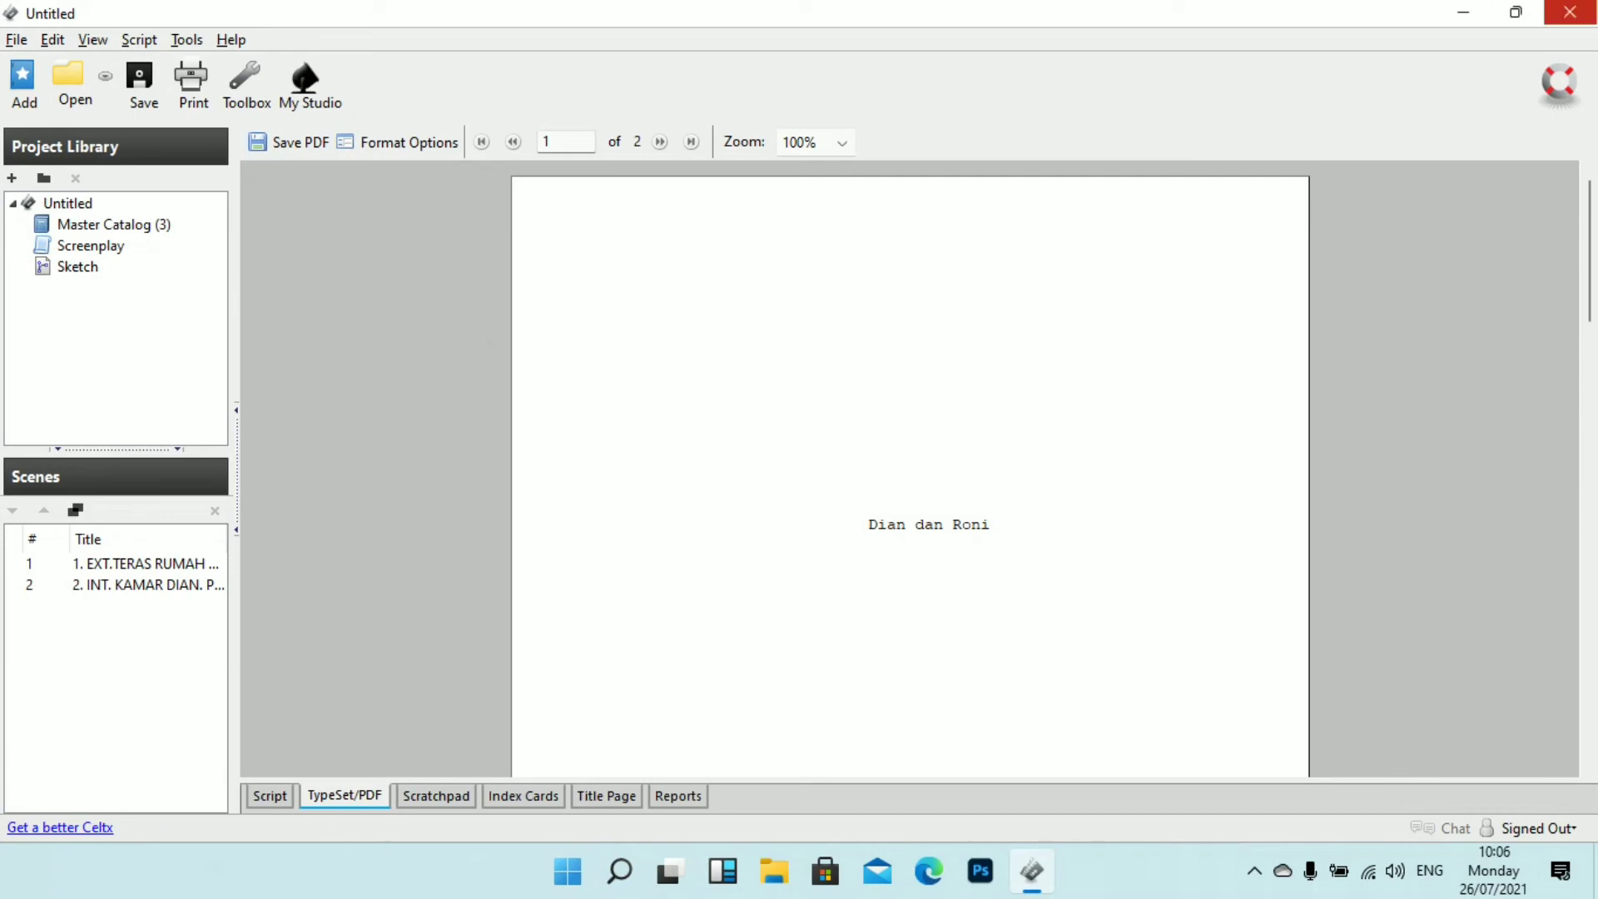
Step: Close the screenplay project and relaunch Celtx from the desktop
{"action": "left_click", "coordinate": [1569, 11]}
{"action": "left_click", "coordinate": [886, 462]}
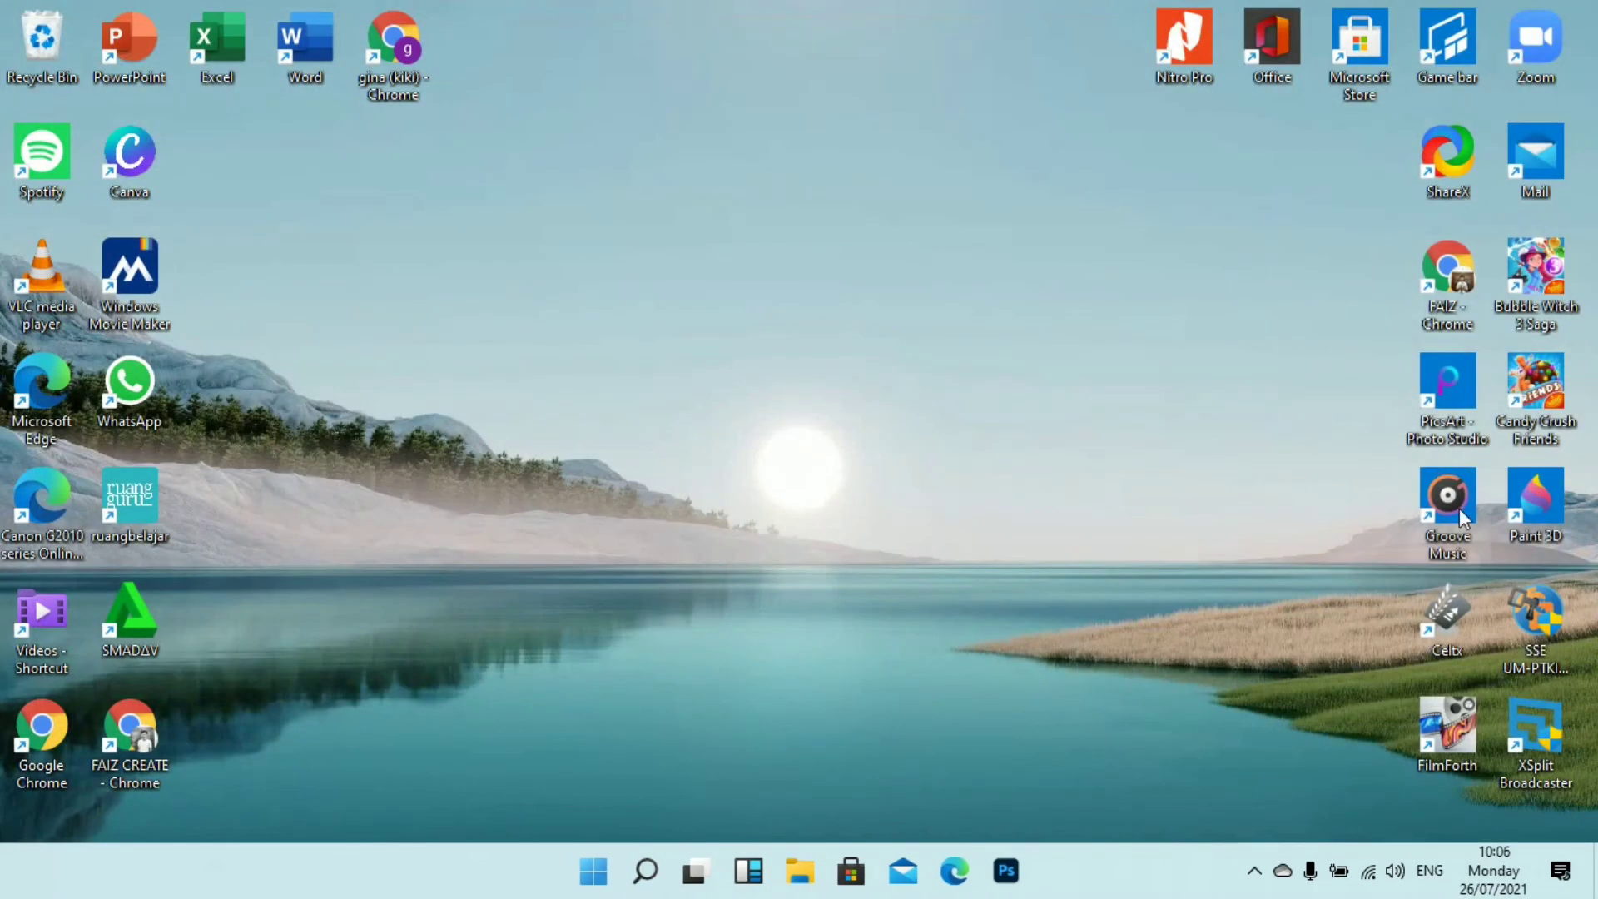
{"action": "double_click", "coordinate": [1451, 607]}
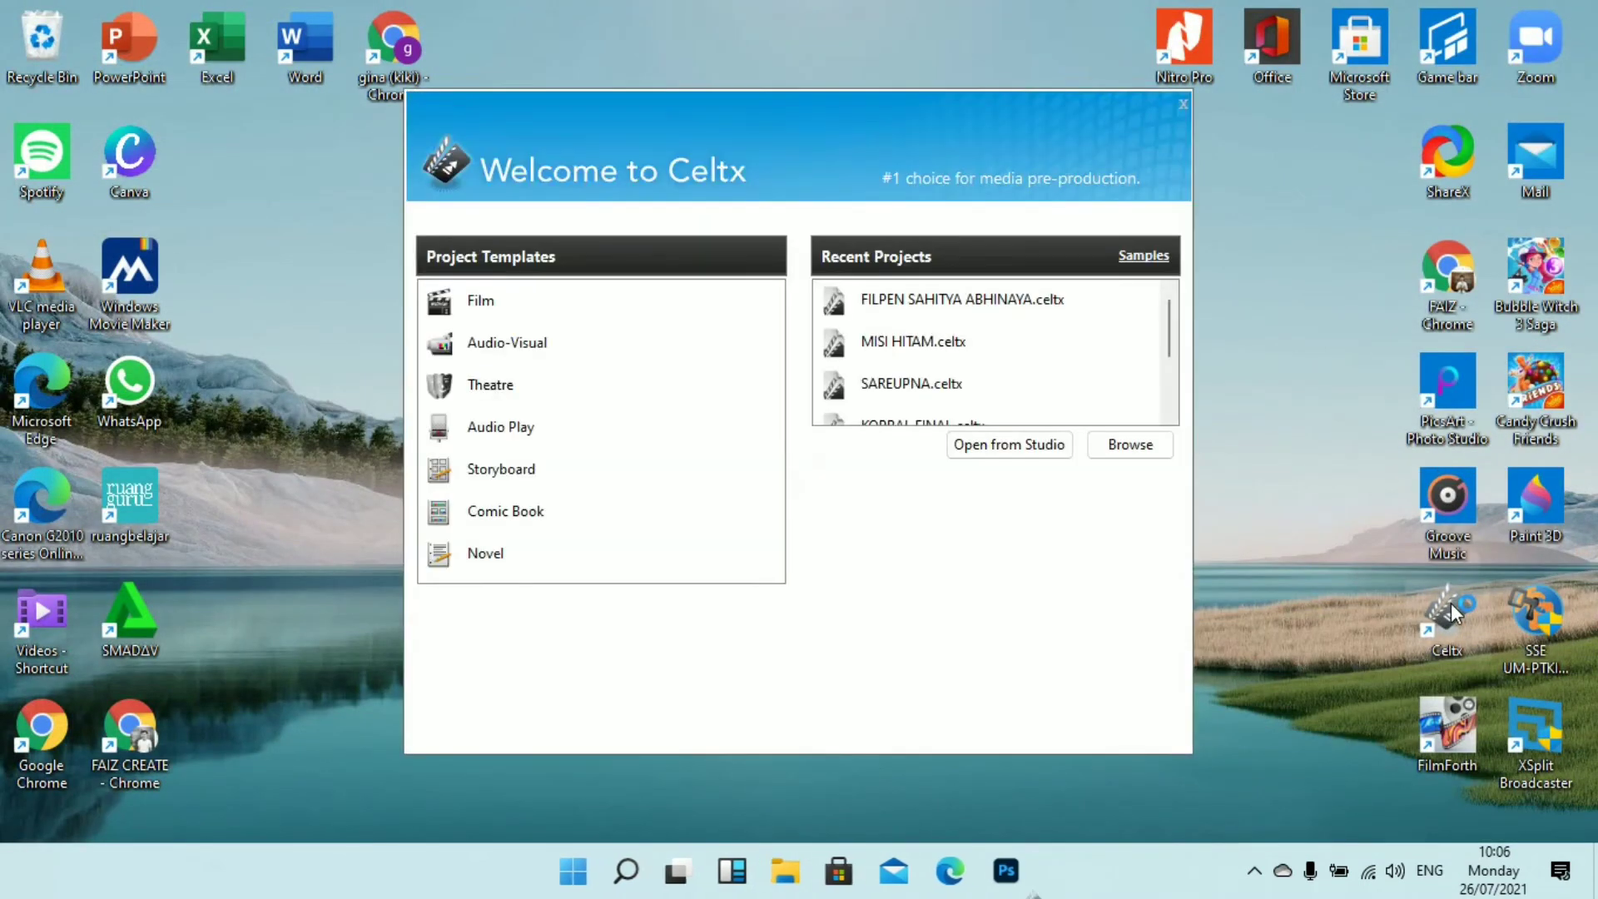
Step: Open the recent project FILPEN SAHITYA ABHINAYA, dismiss the connection alert and check the element types of the opening narrator lines
{"action": "left_click", "coordinate": [926, 298]}
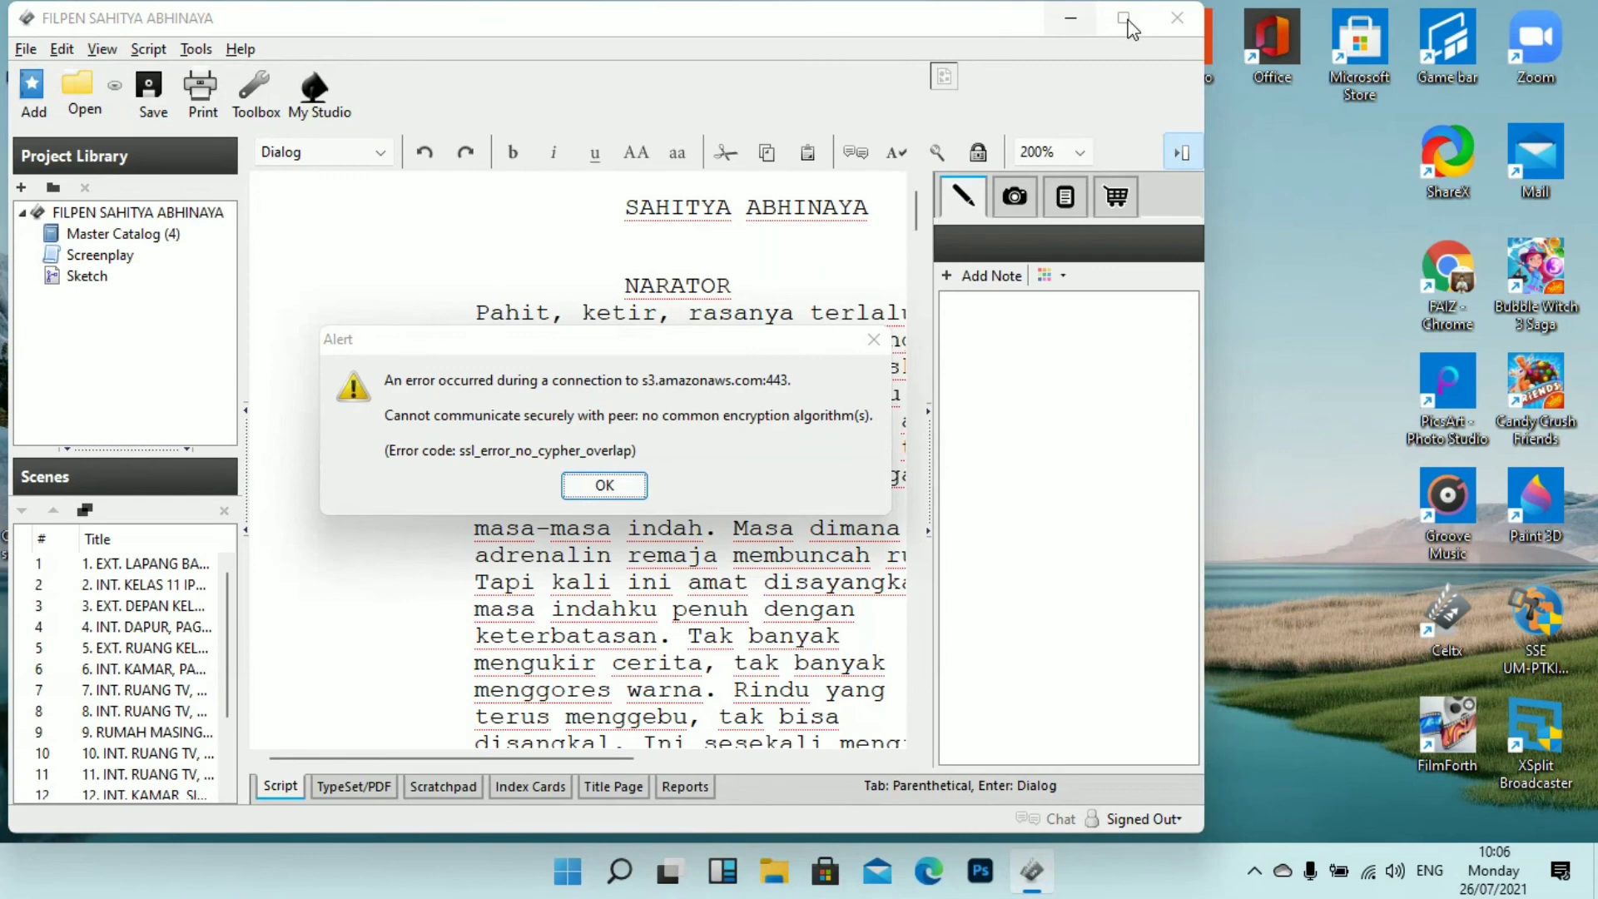
{"action": "left_click", "coordinate": [587, 487]}
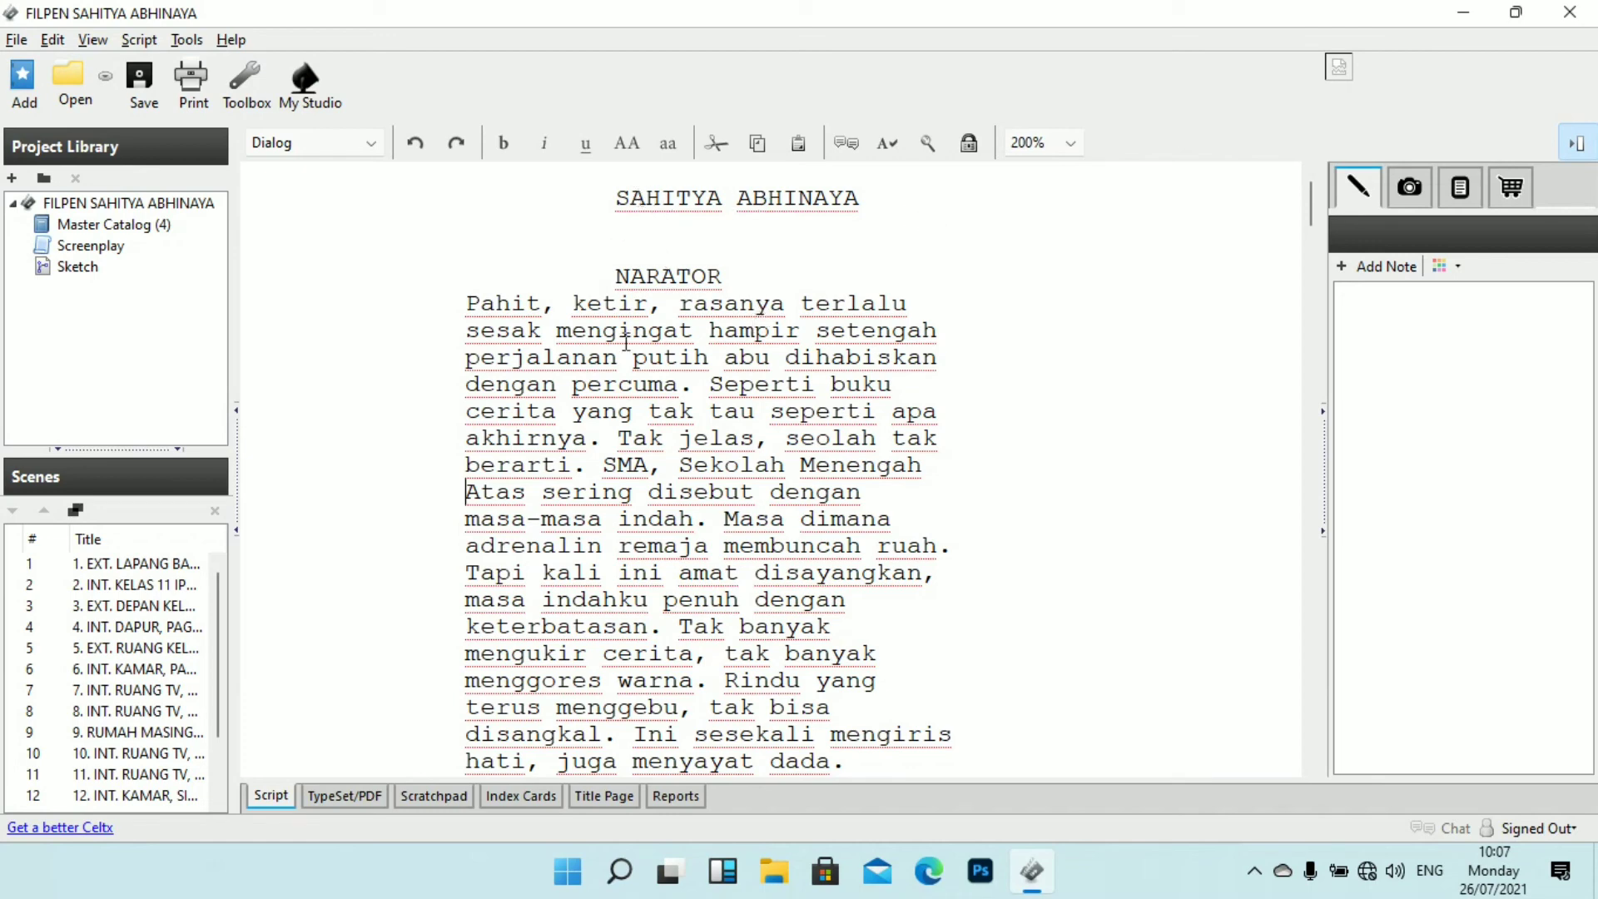
{"action": "scroll", "coordinate": [722, 277], "scroll_direction": "down", "scroll_amount": 1}
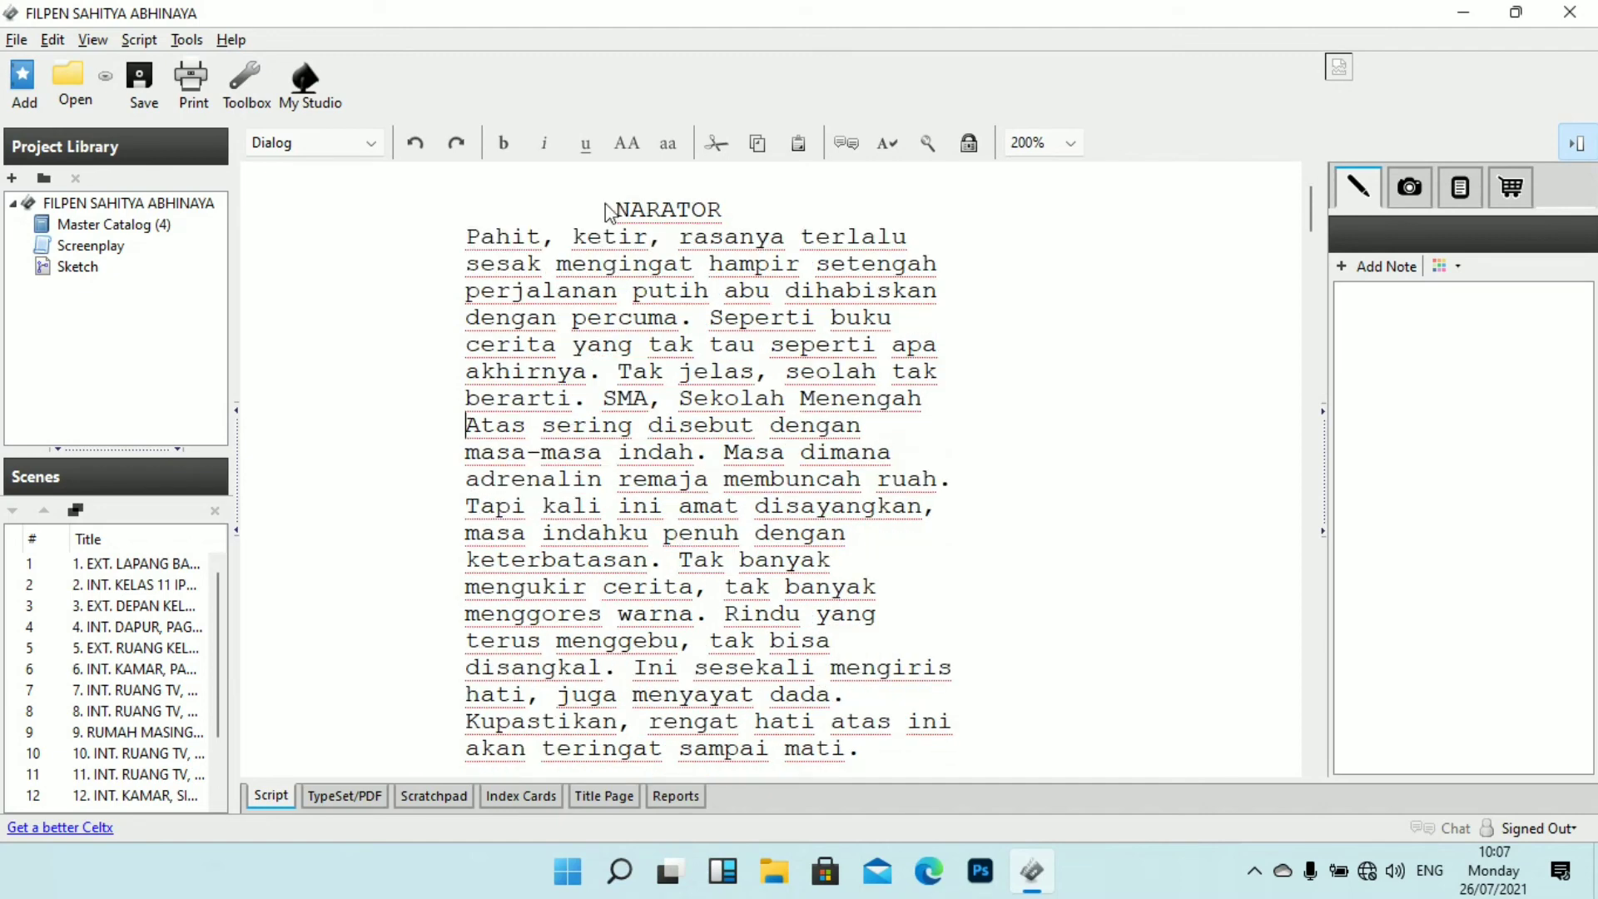
{"action": "left_click", "coordinate": [657, 211]}
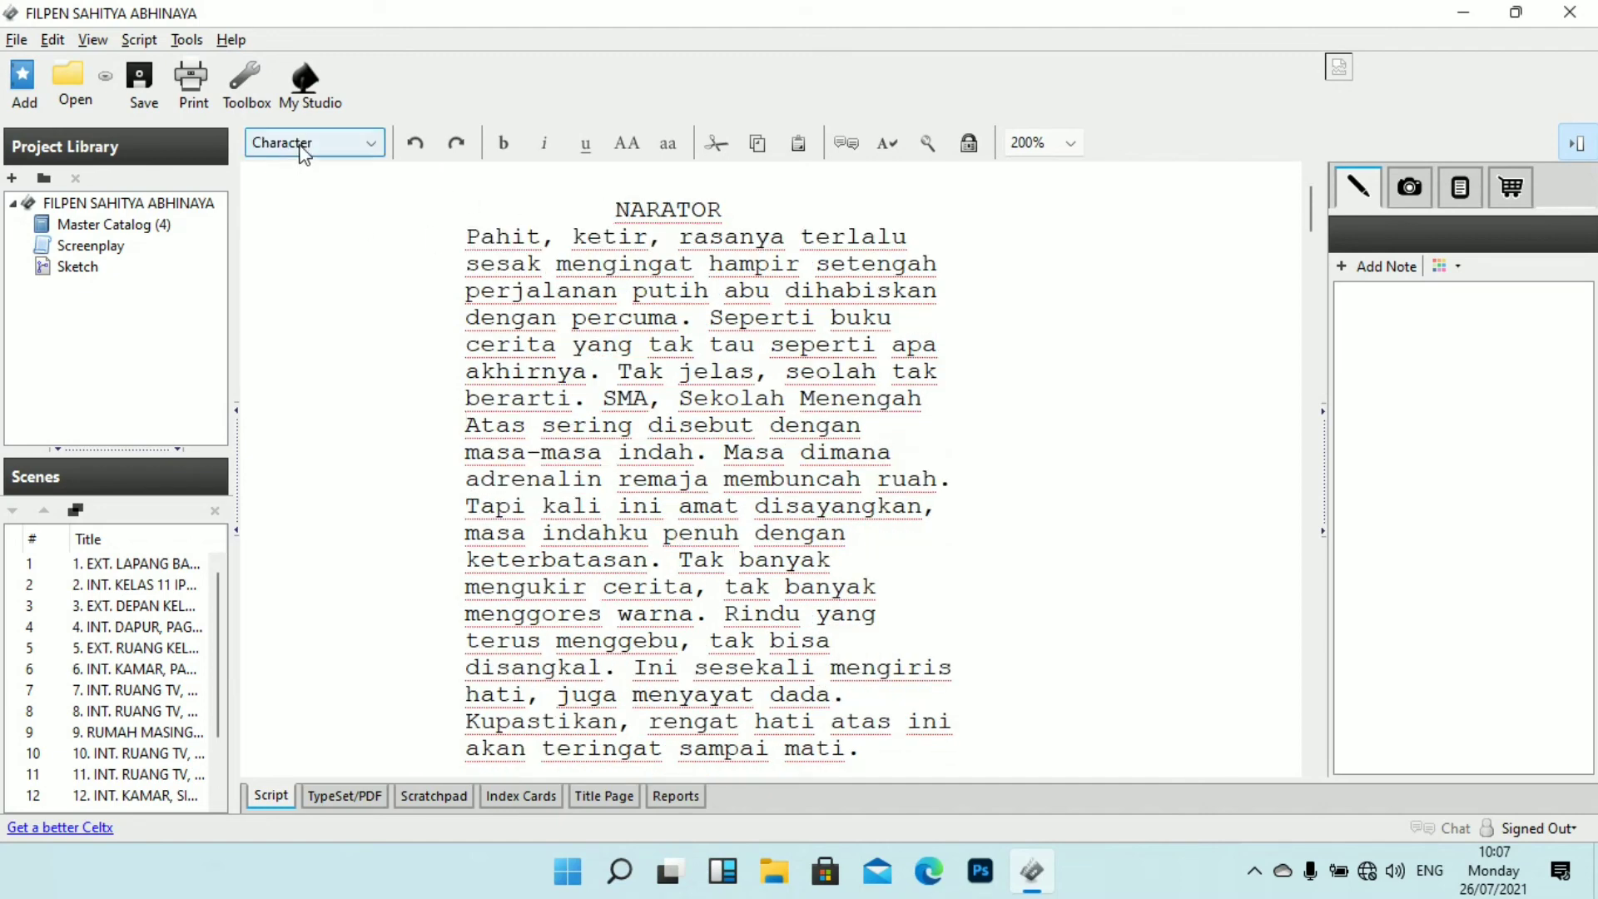
{"action": "left_click", "coordinate": [556, 263]}
Step: Examine scene 1's heading, cast, property and costume lines, and check the element types of its action paragraph and CUT: line
{"action": "scroll", "coordinate": [1027, 407], "scroll_direction": "down", "scroll_amount": 7}
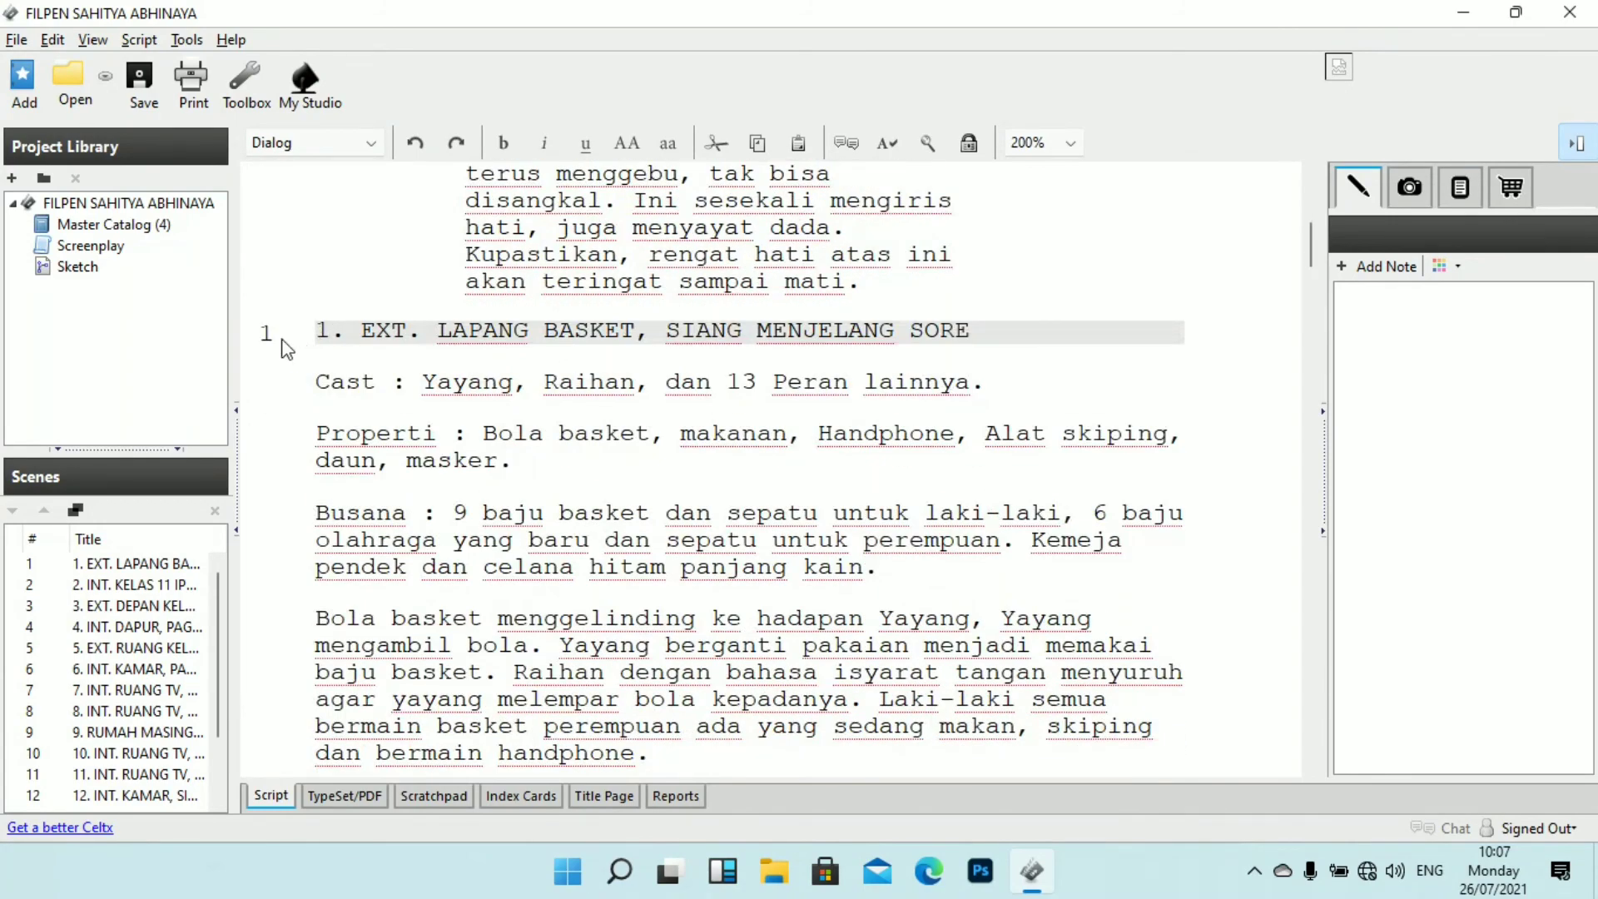
{"action": "scroll", "coordinate": [326, 326], "scroll_direction": "down", "scroll_amount": 1}
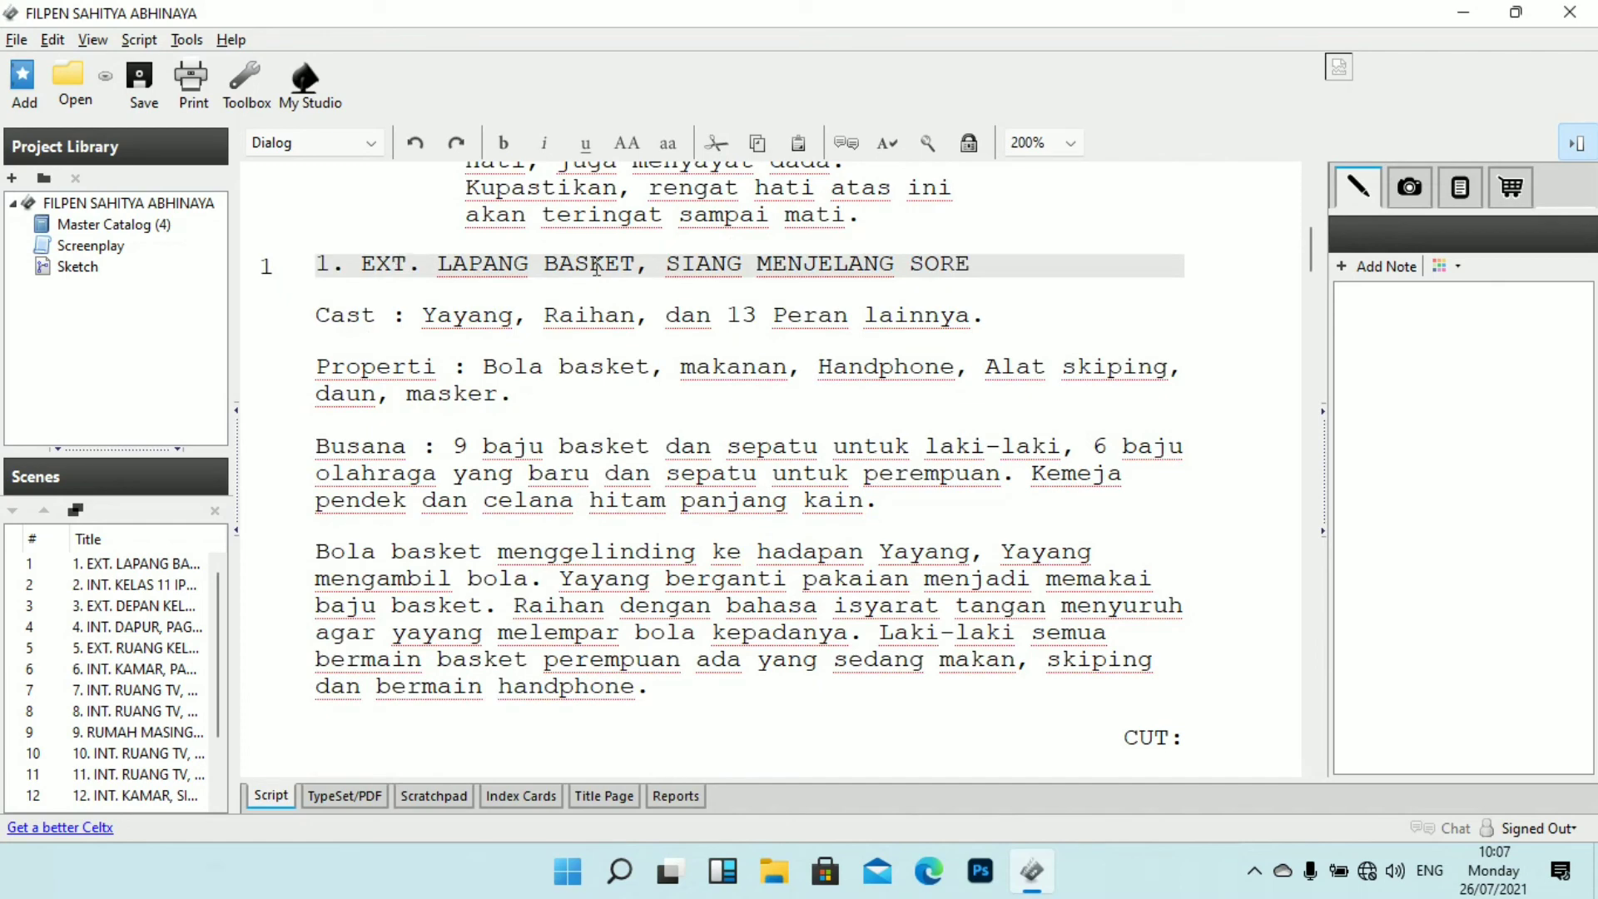
{"action": "scroll", "coordinate": [1032, 283], "scroll_direction": "down", "scroll_amount": 1}
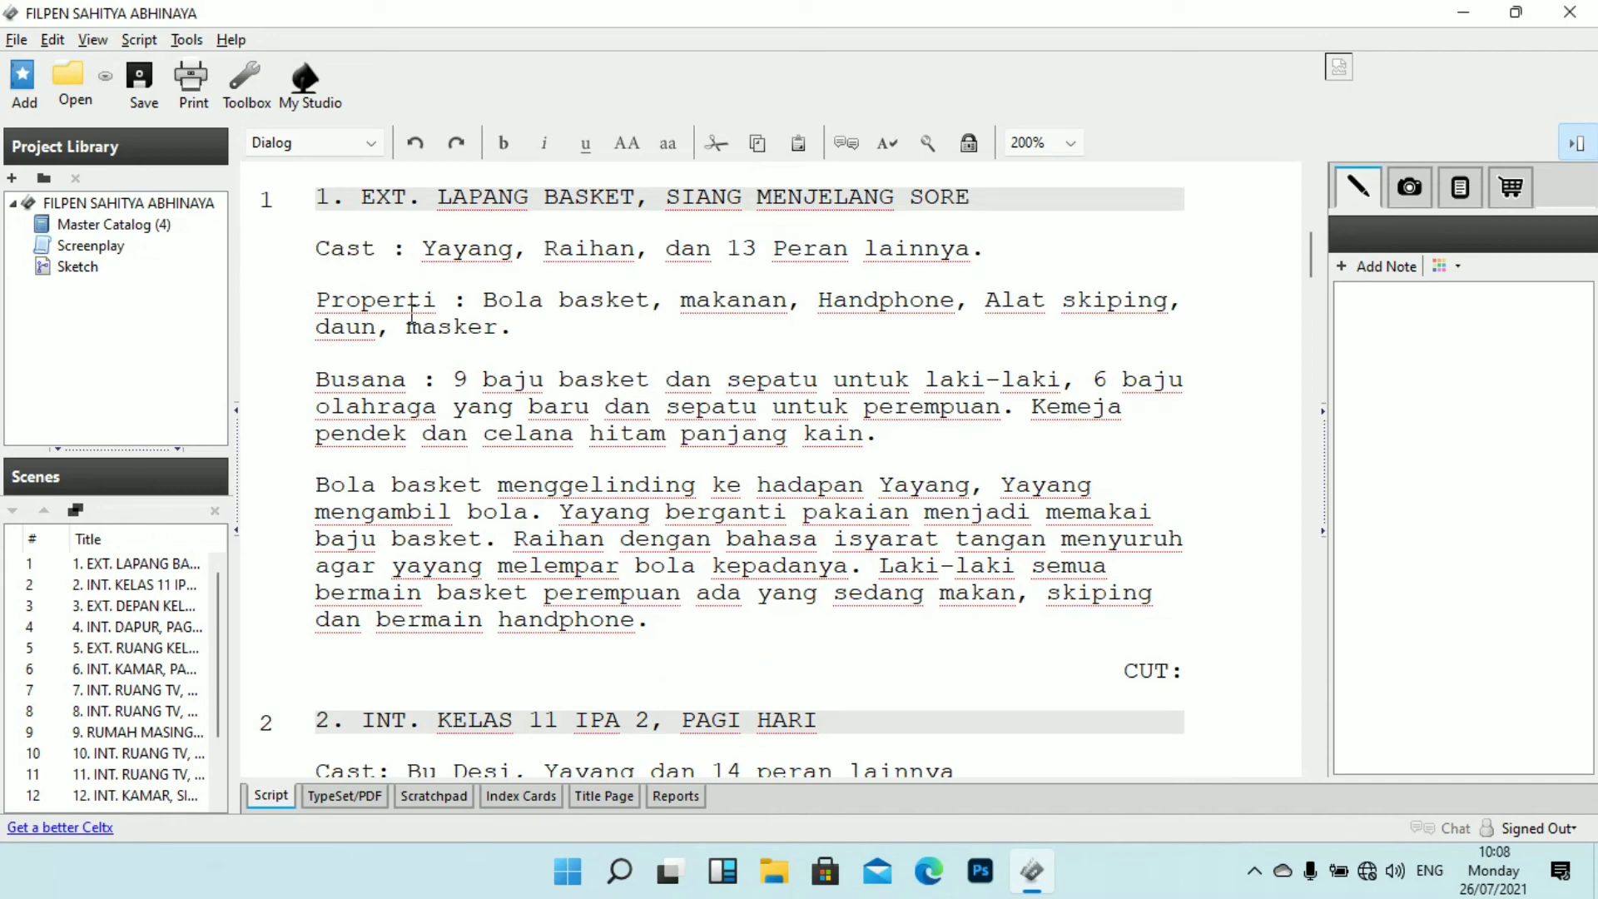
{"action": "scroll", "coordinate": [577, 328], "scroll_direction": "down", "scroll_amount": 2}
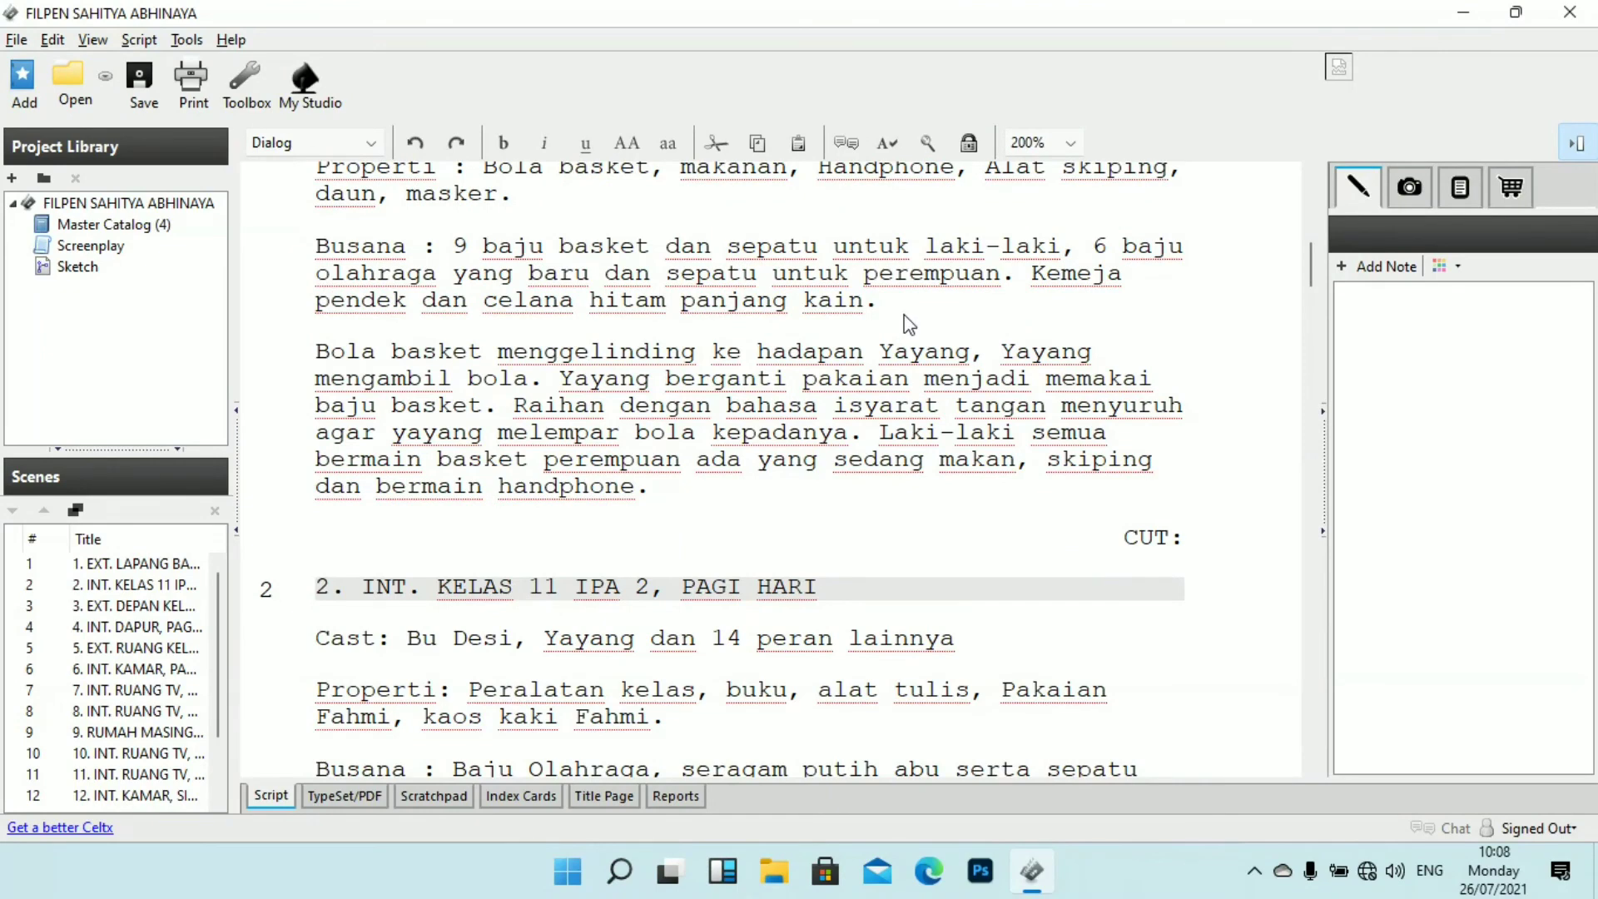
{"action": "scroll", "coordinate": [666, 338], "scroll_direction": "down", "scroll_amount": 1}
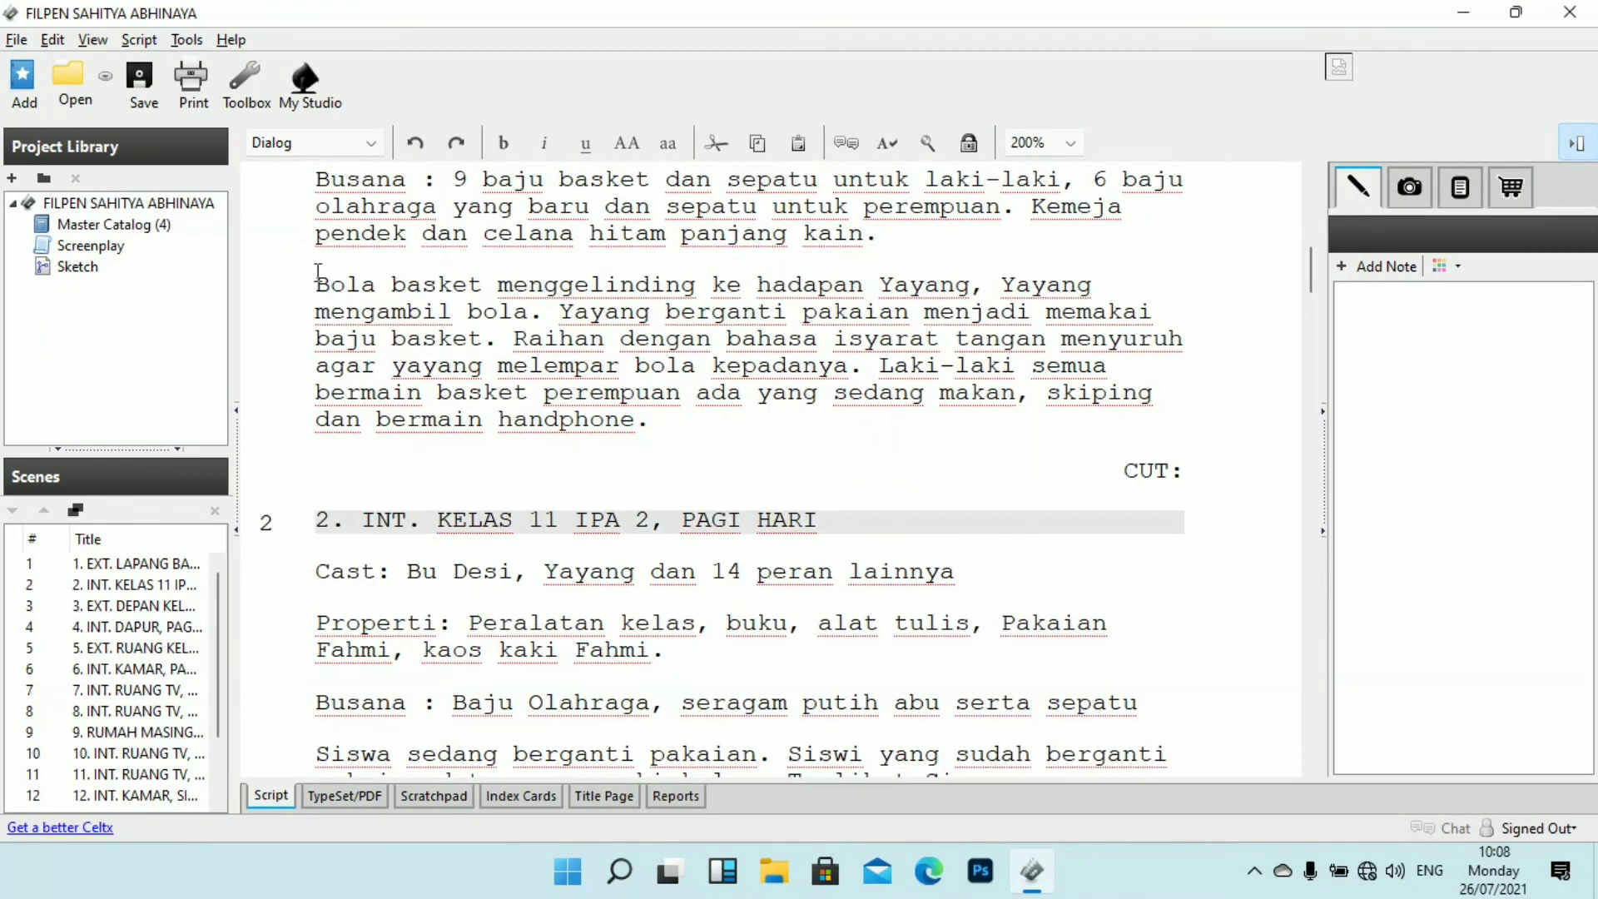
{"action": "left_click", "coordinate": [344, 285]}
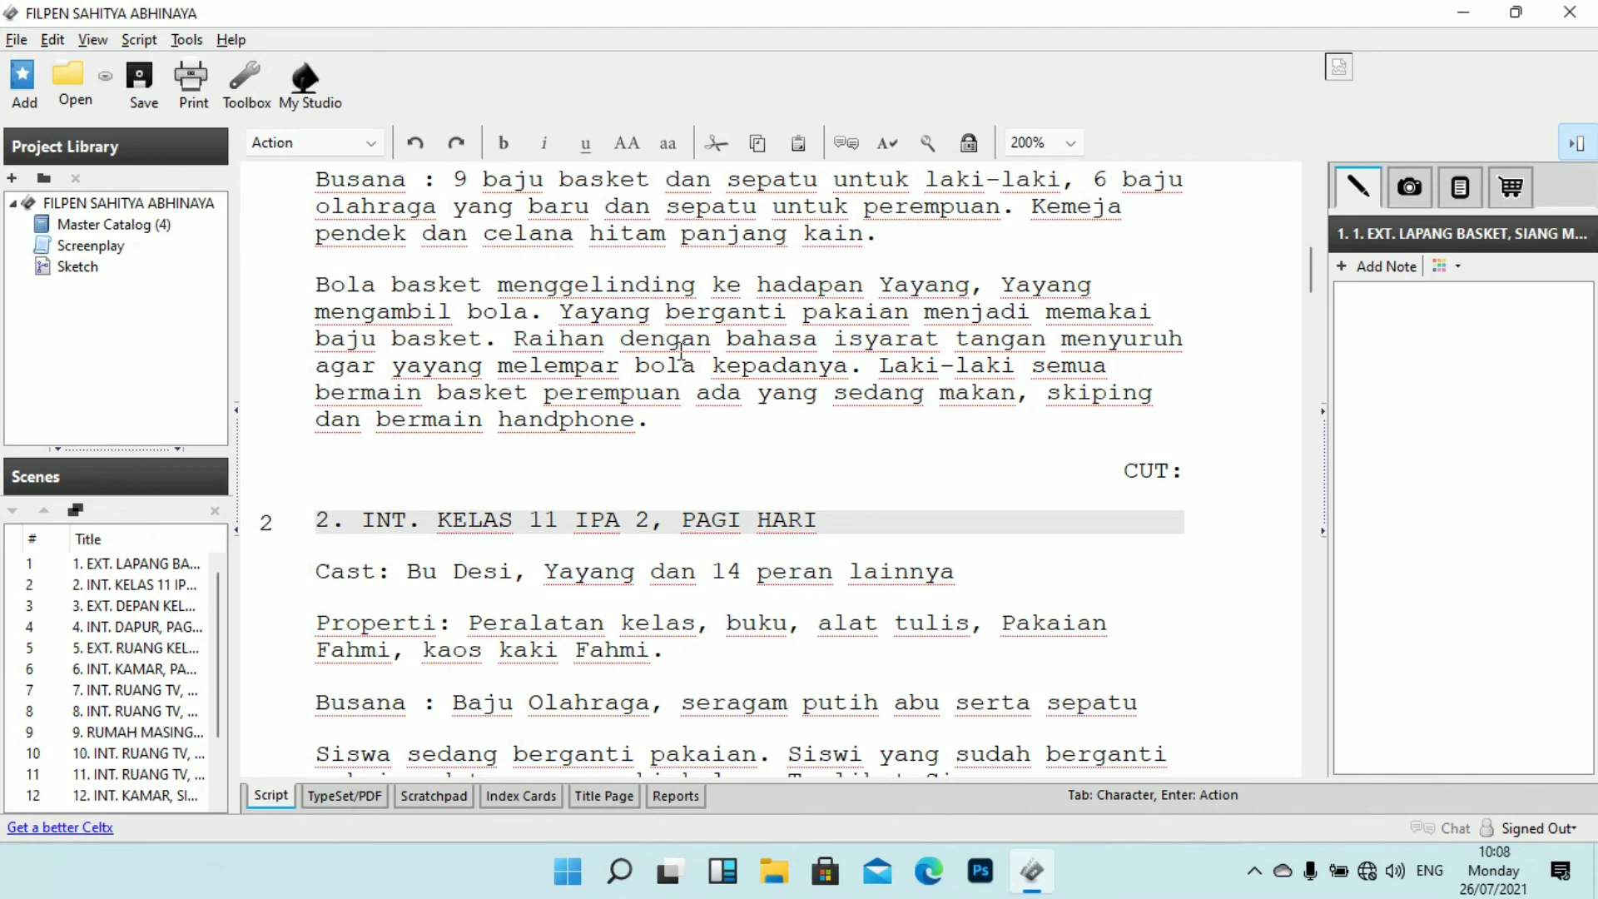
{"action": "scroll", "coordinate": [679, 350], "scroll_direction": "down", "scroll_amount": 1}
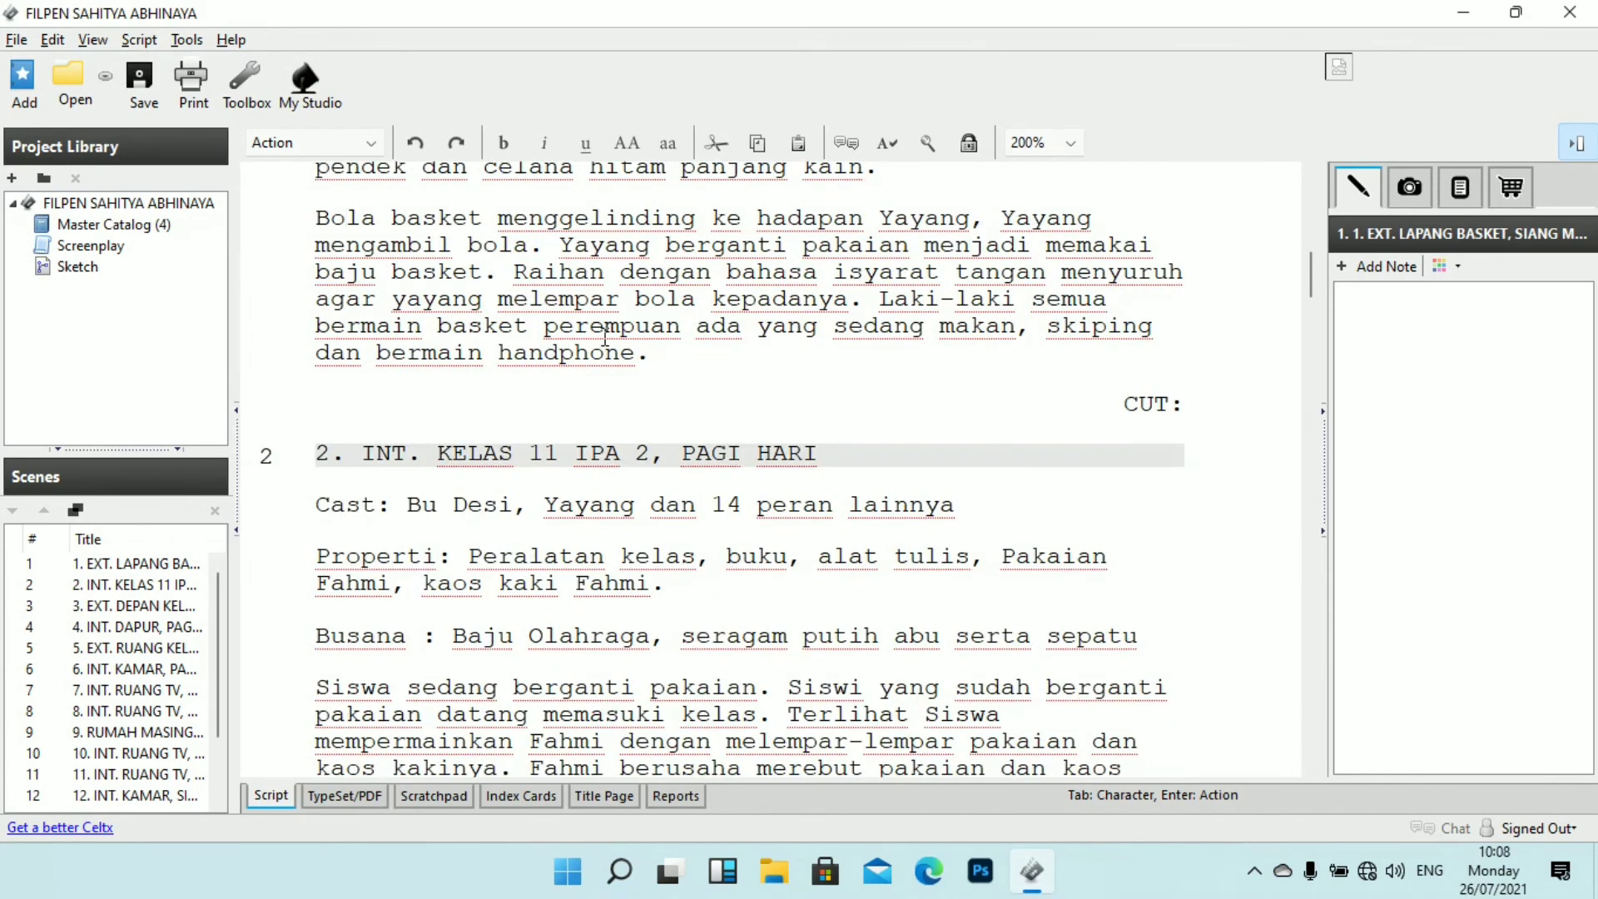
{"action": "left_click", "coordinate": [1156, 413]}
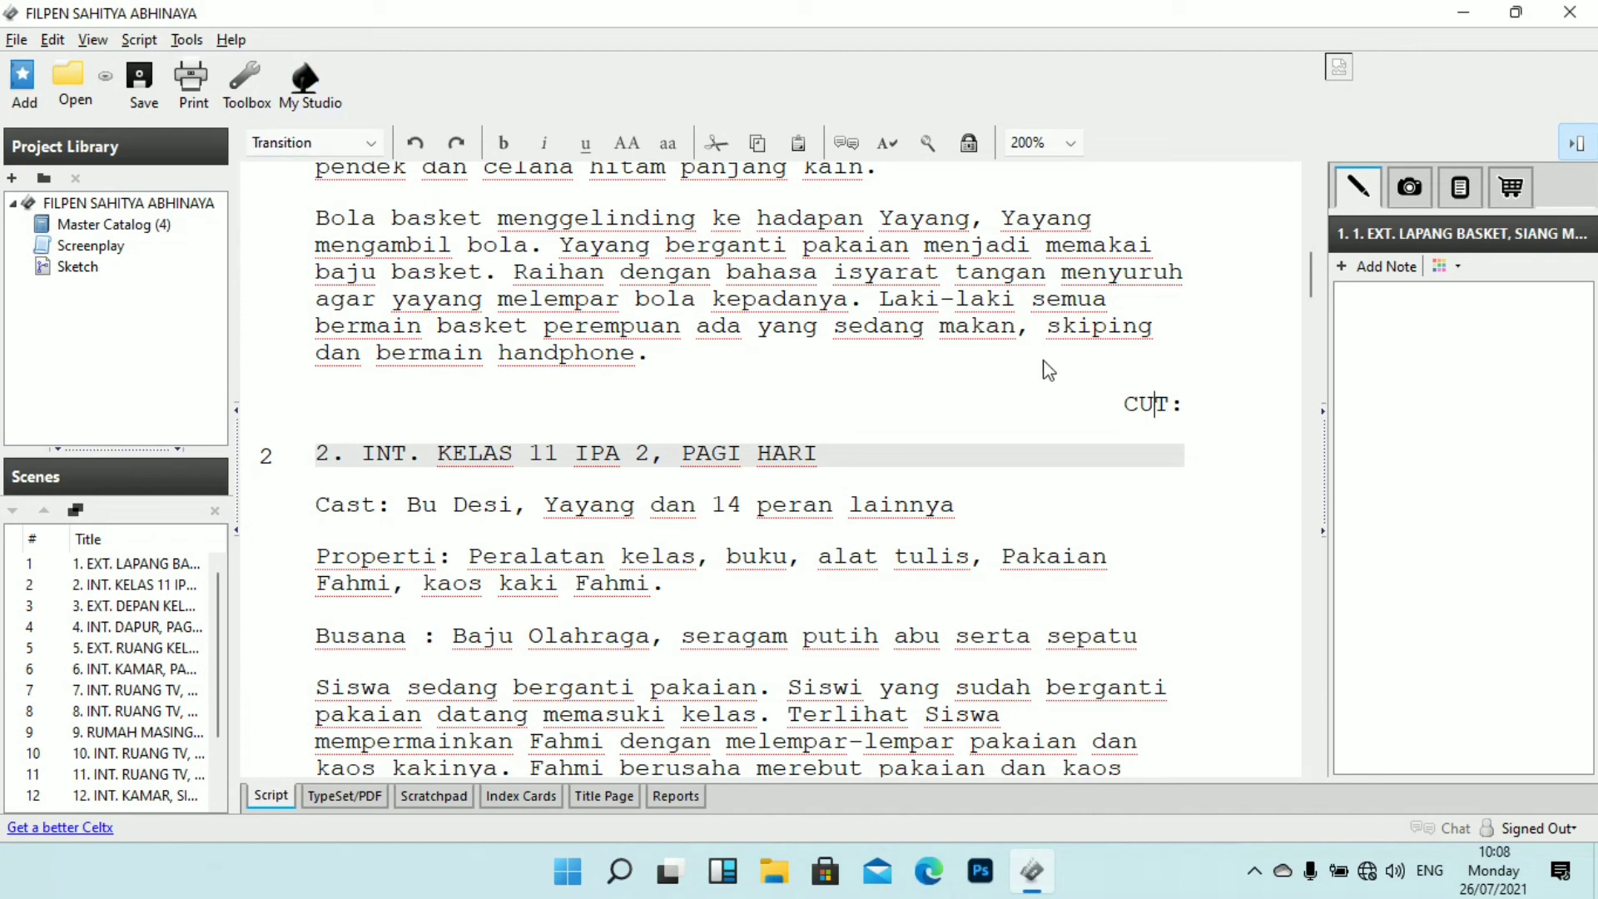
Step: Read through the script from scene 2 to scene 15, looking at the headings, cast, property and costume lines
{"action": "scroll", "coordinate": [1047, 372], "scroll_direction": "down", "scroll_amount": 2}
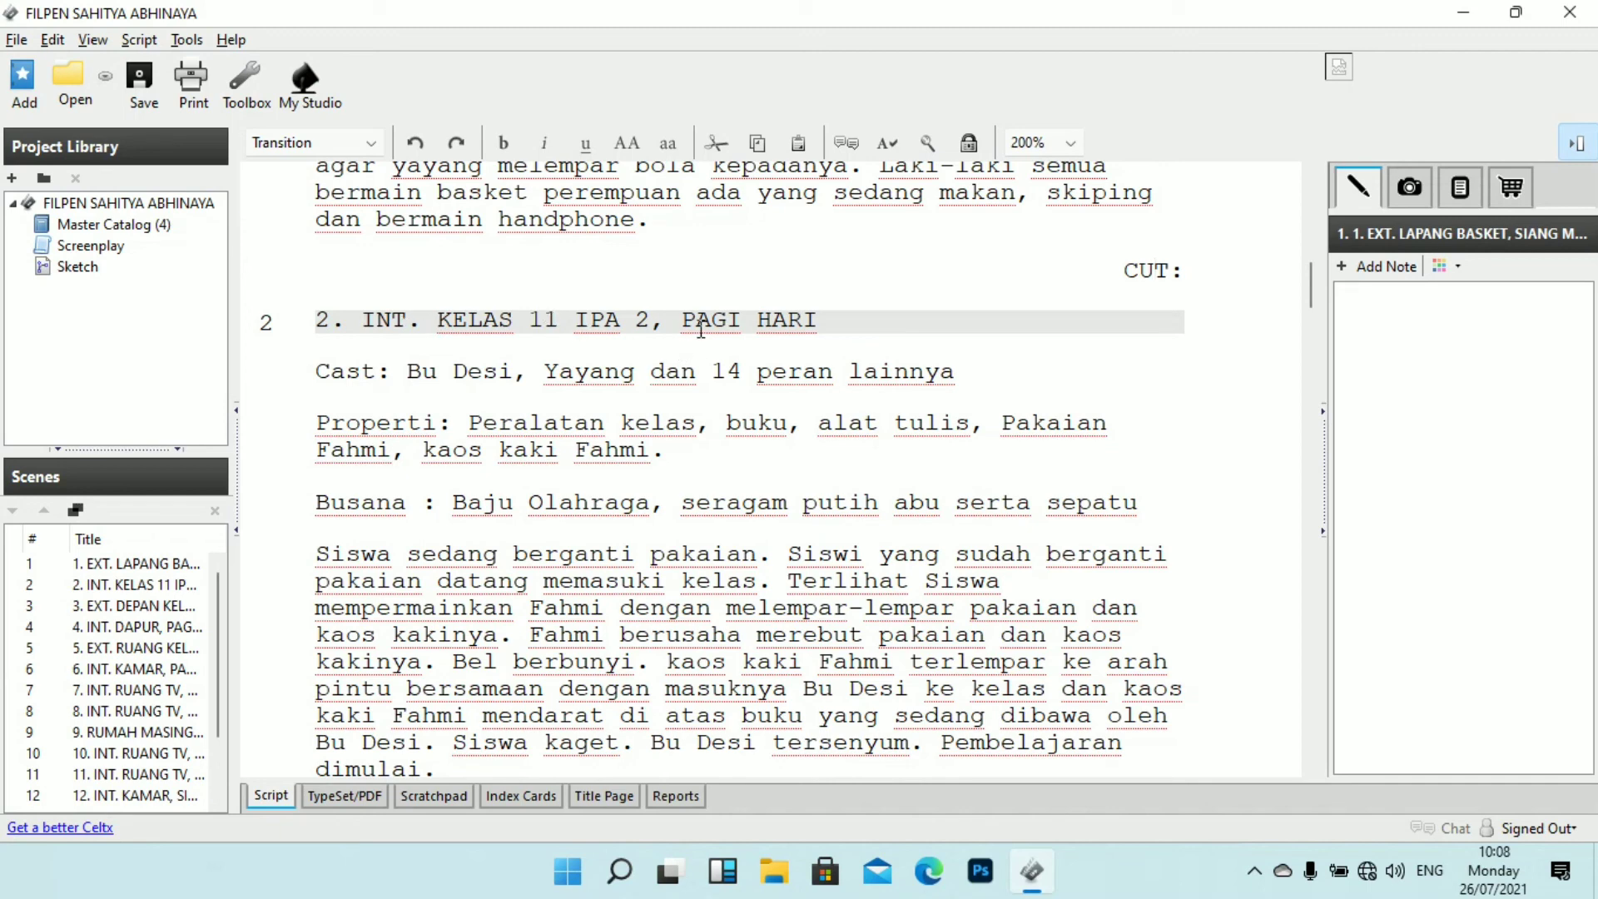
{"action": "scroll", "coordinate": [849, 323], "scroll_direction": "down", "scroll_amount": 1}
{"action": "scroll", "coordinate": [849, 320], "scroll_direction": "down", "scroll_amount": 1}
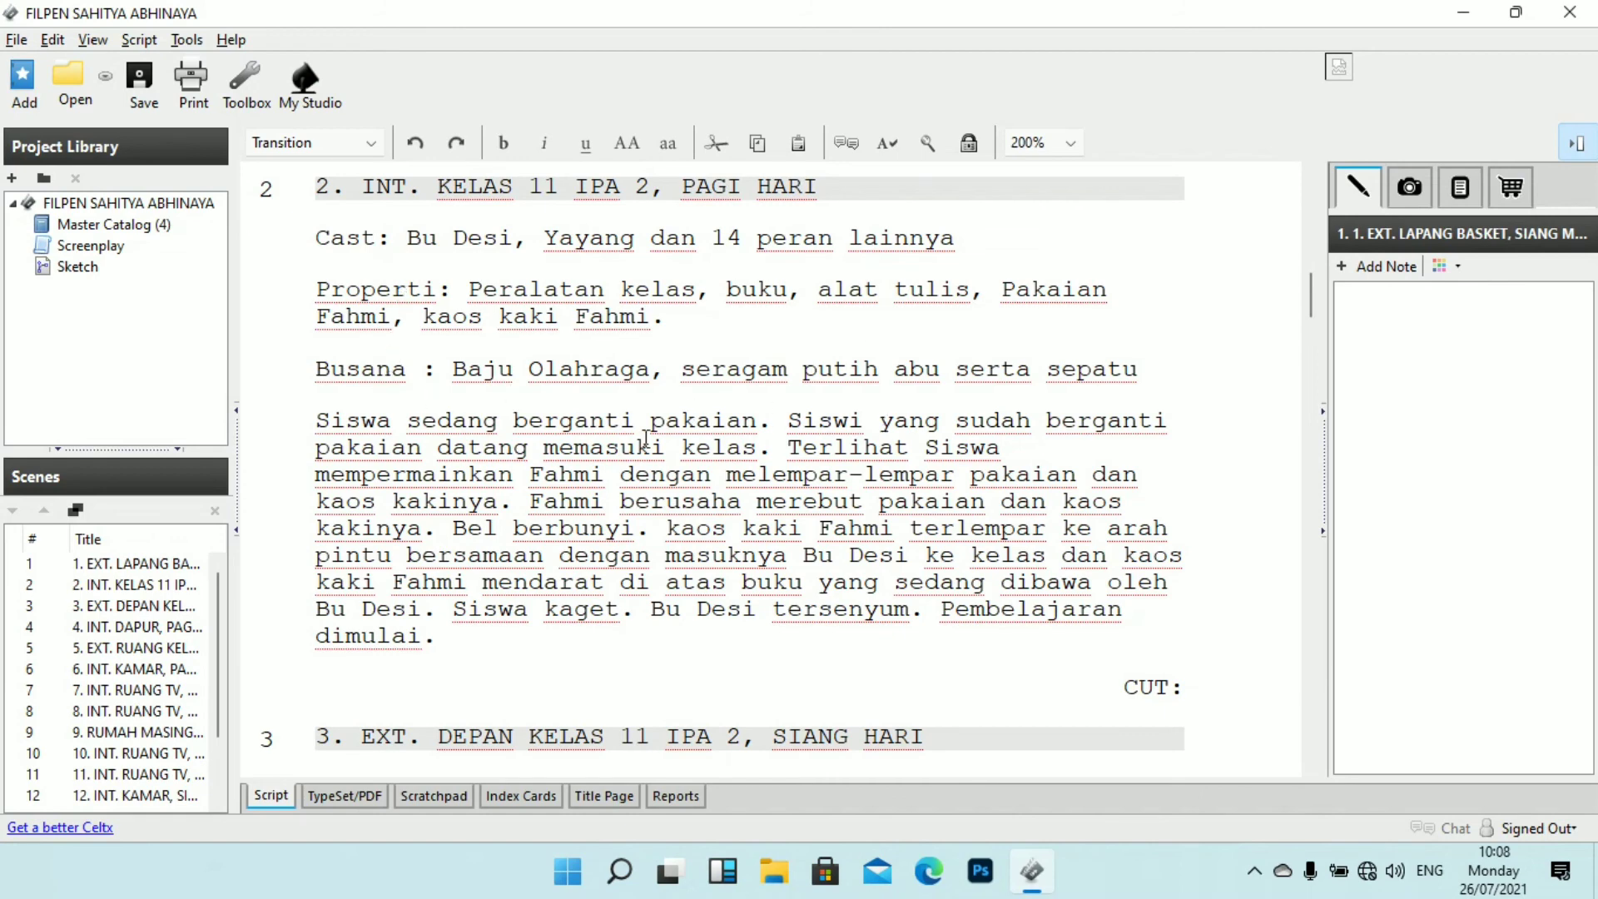
{"action": "scroll", "coordinate": [646, 439], "scroll_direction": "down", "scroll_amount": 1}
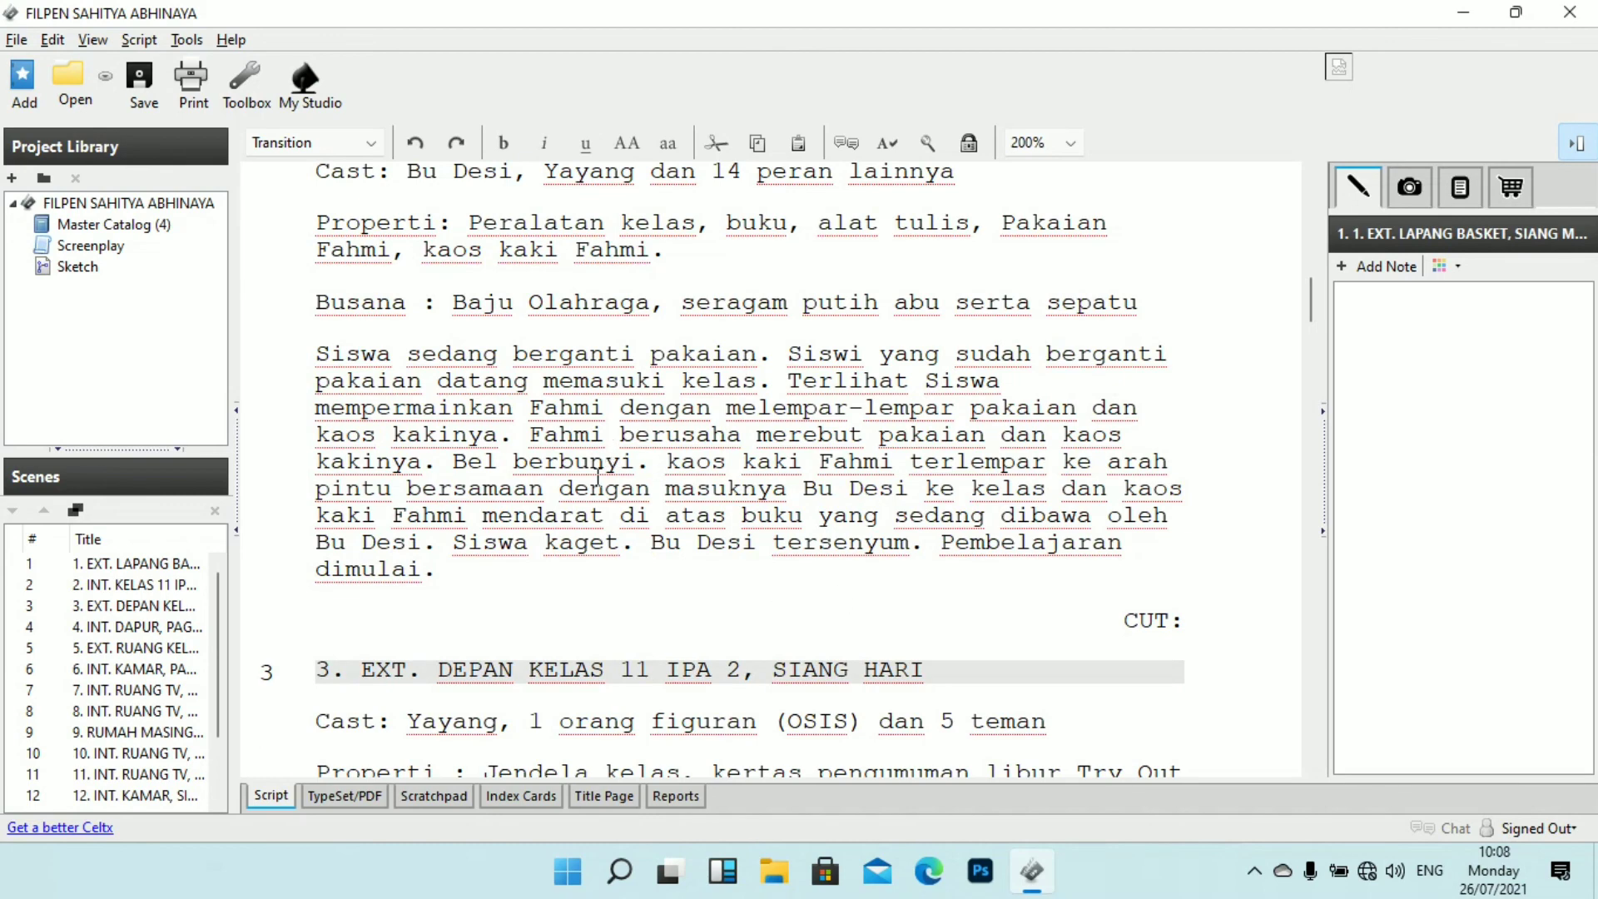
{"action": "scroll", "coordinate": [591, 484], "scroll_direction": "down", "scroll_amount": 4}
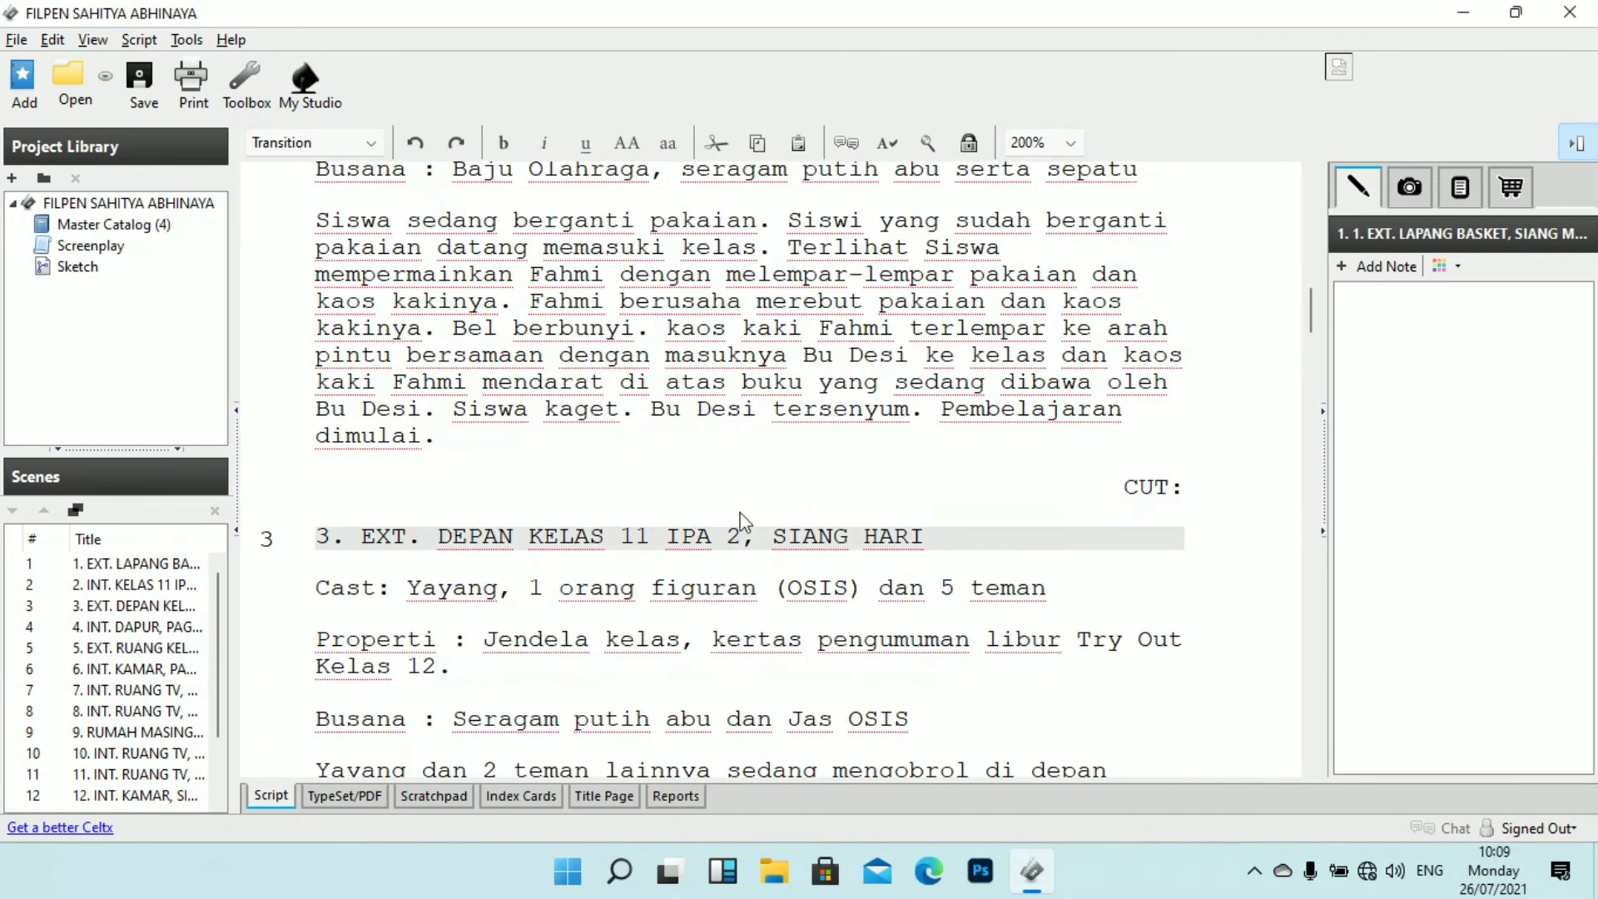
{"action": "scroll", "coordinate": [735, 450], "scroll_direction": "down", "scroll_amount": 18}
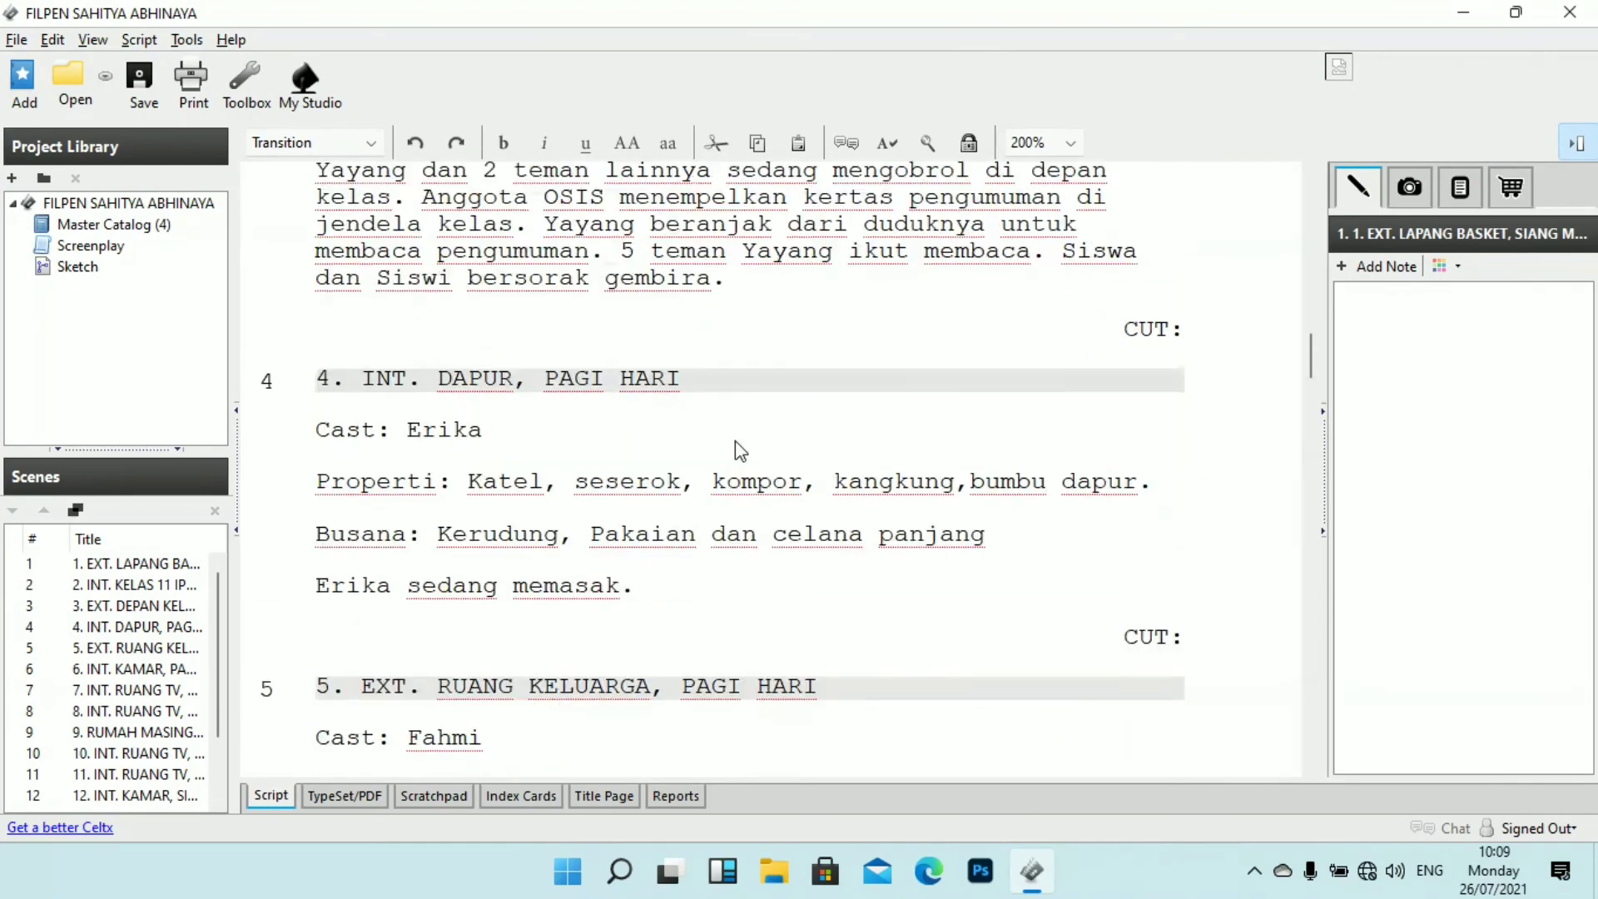
{"action": "scroll", "coordinate": [740, 451], "scroll_direction": "down", "scroll_amount": 20}
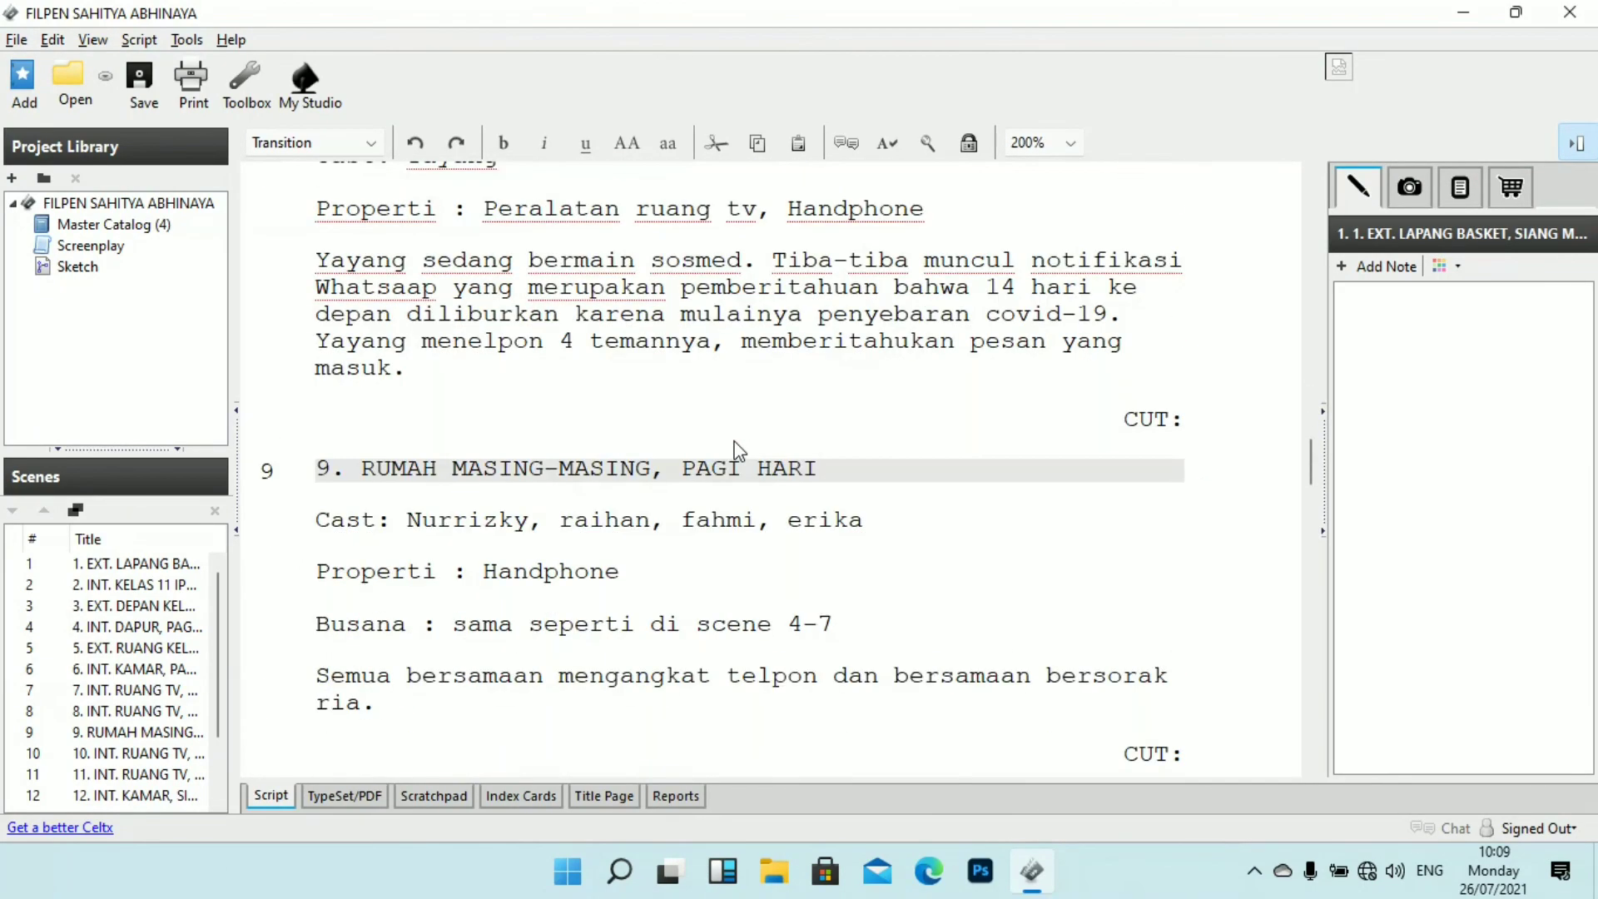
{"action": "scroll", "coordinate": [723, 447], "scroll_direction": "down", "scroll_amount": 12}
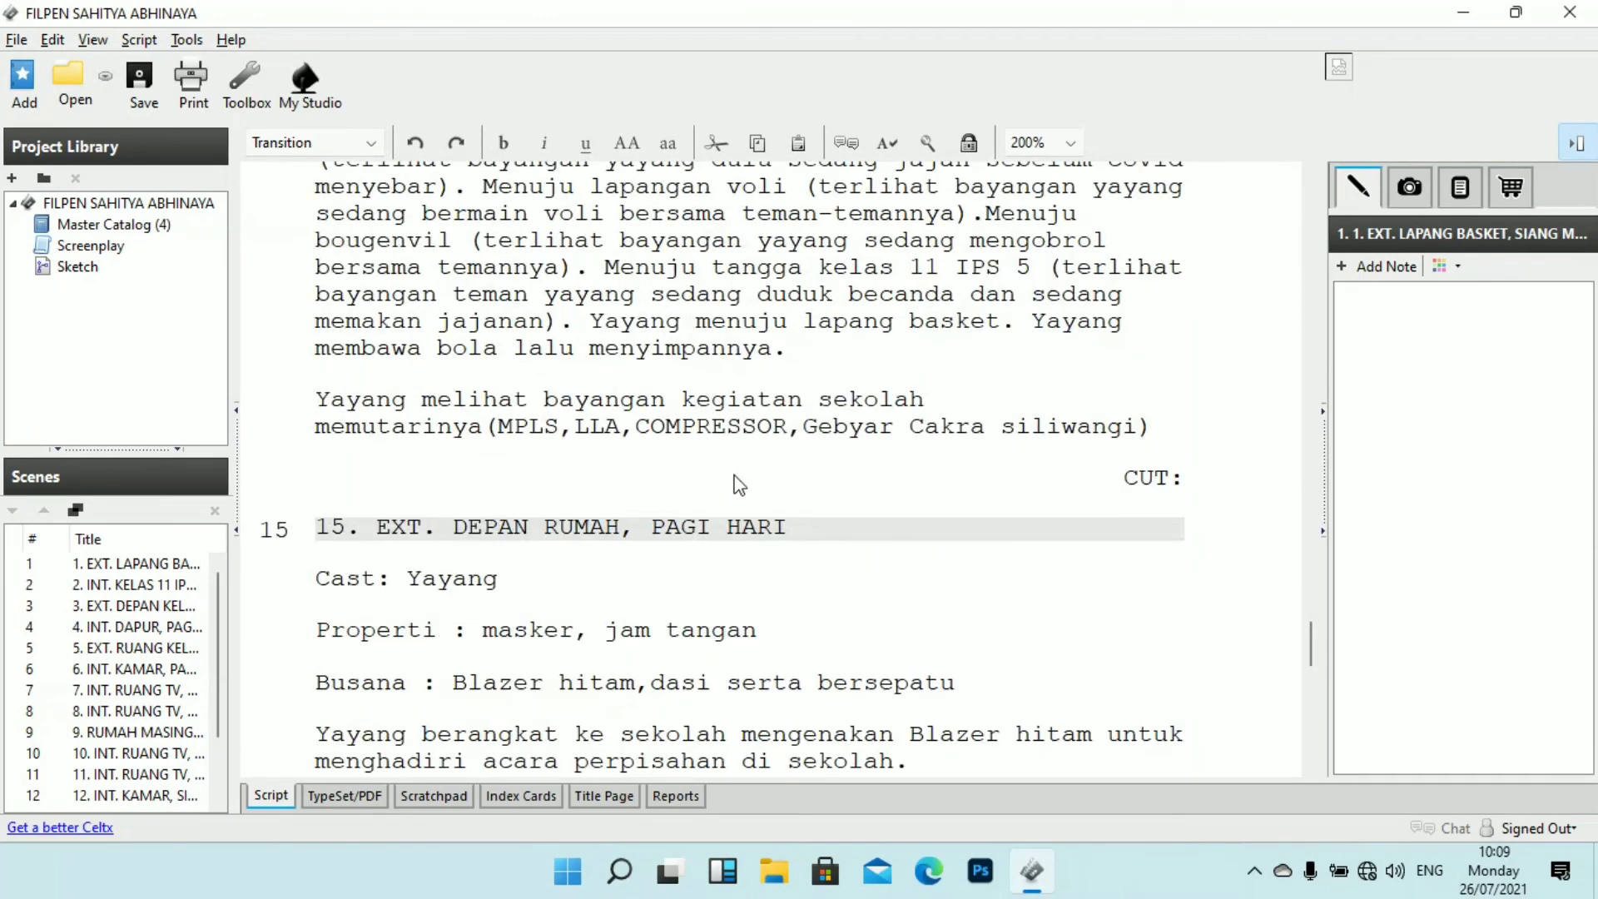
Step: Typeset the screenplay as a PDF, connecting the computer to the A2 HOTSPOT Wi-Fi, retrying the formatting and dismissing the upgrade notice
{"action": "left_click", "coordinate": [358, 801]}
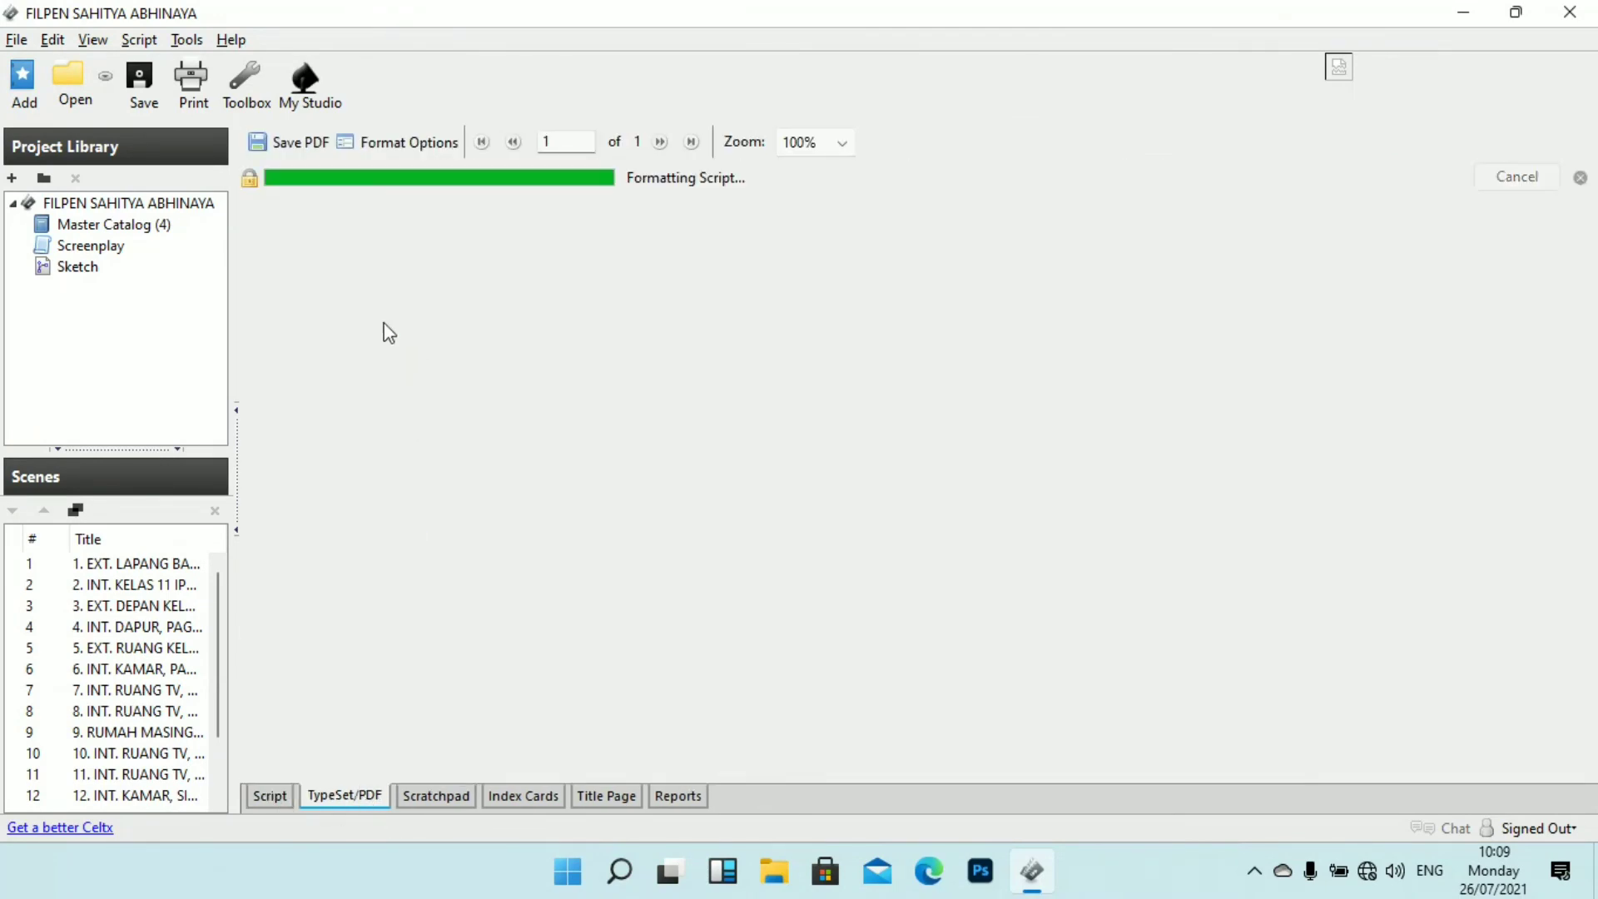
{"action": "left_click", "coordinate": [1367, 871]}
{"action": "left_click", "coordinate": [1273, 160]}
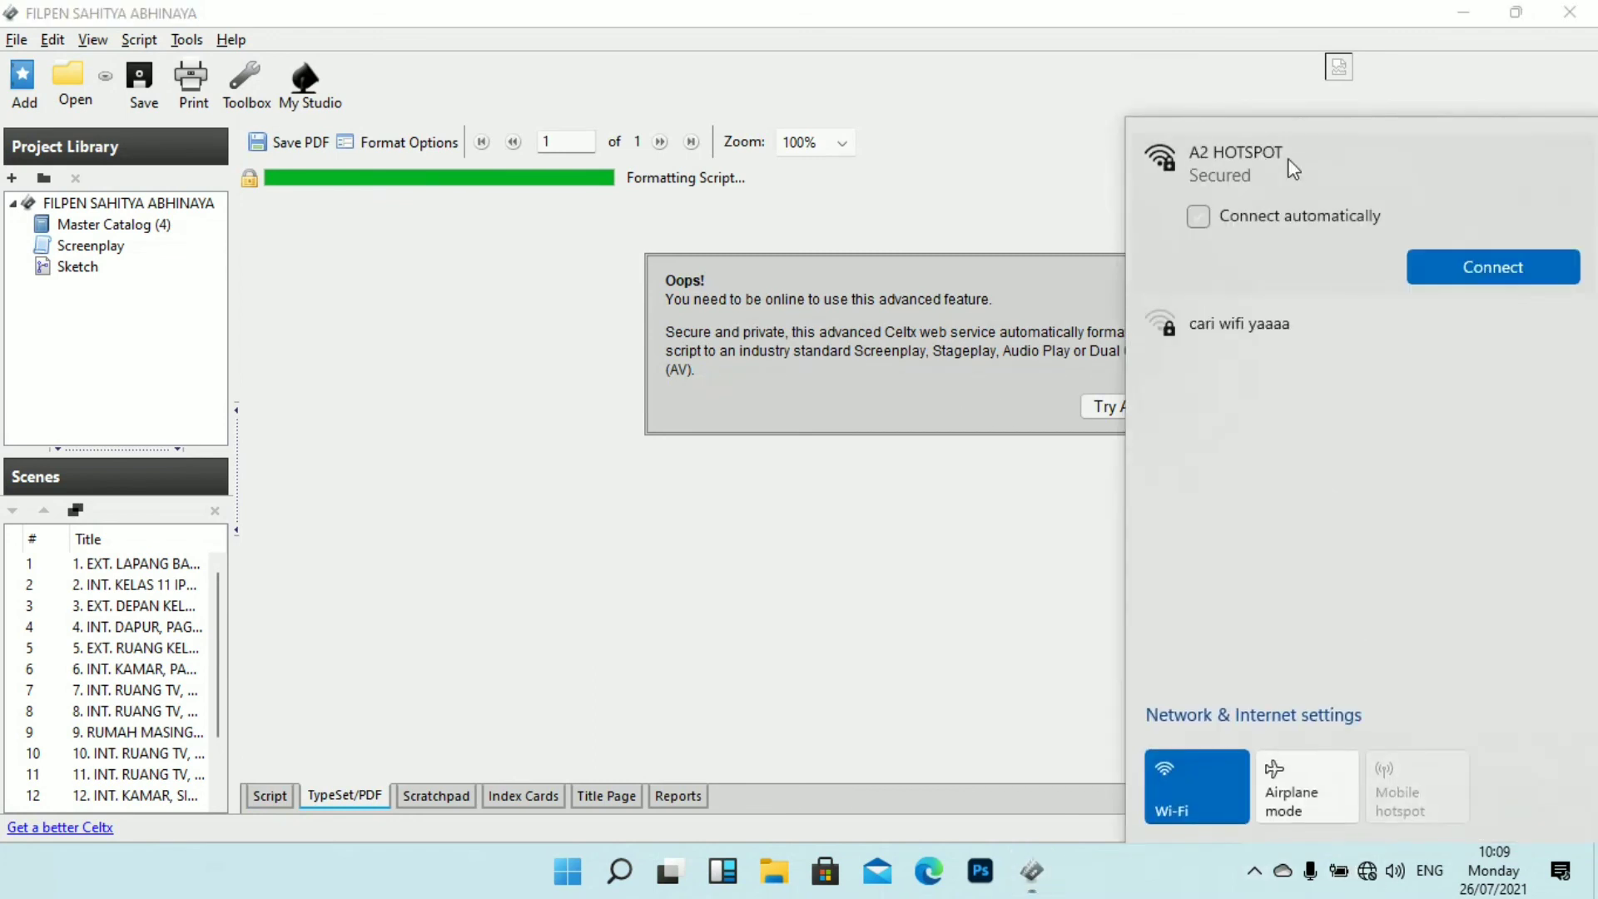
{"action": "left_click", "coordinate": [1485, 264]}
{"action": "left_click", "coordinate": [761, 681]}
{"action": "left_click", "coordinate": [1128, 408]}
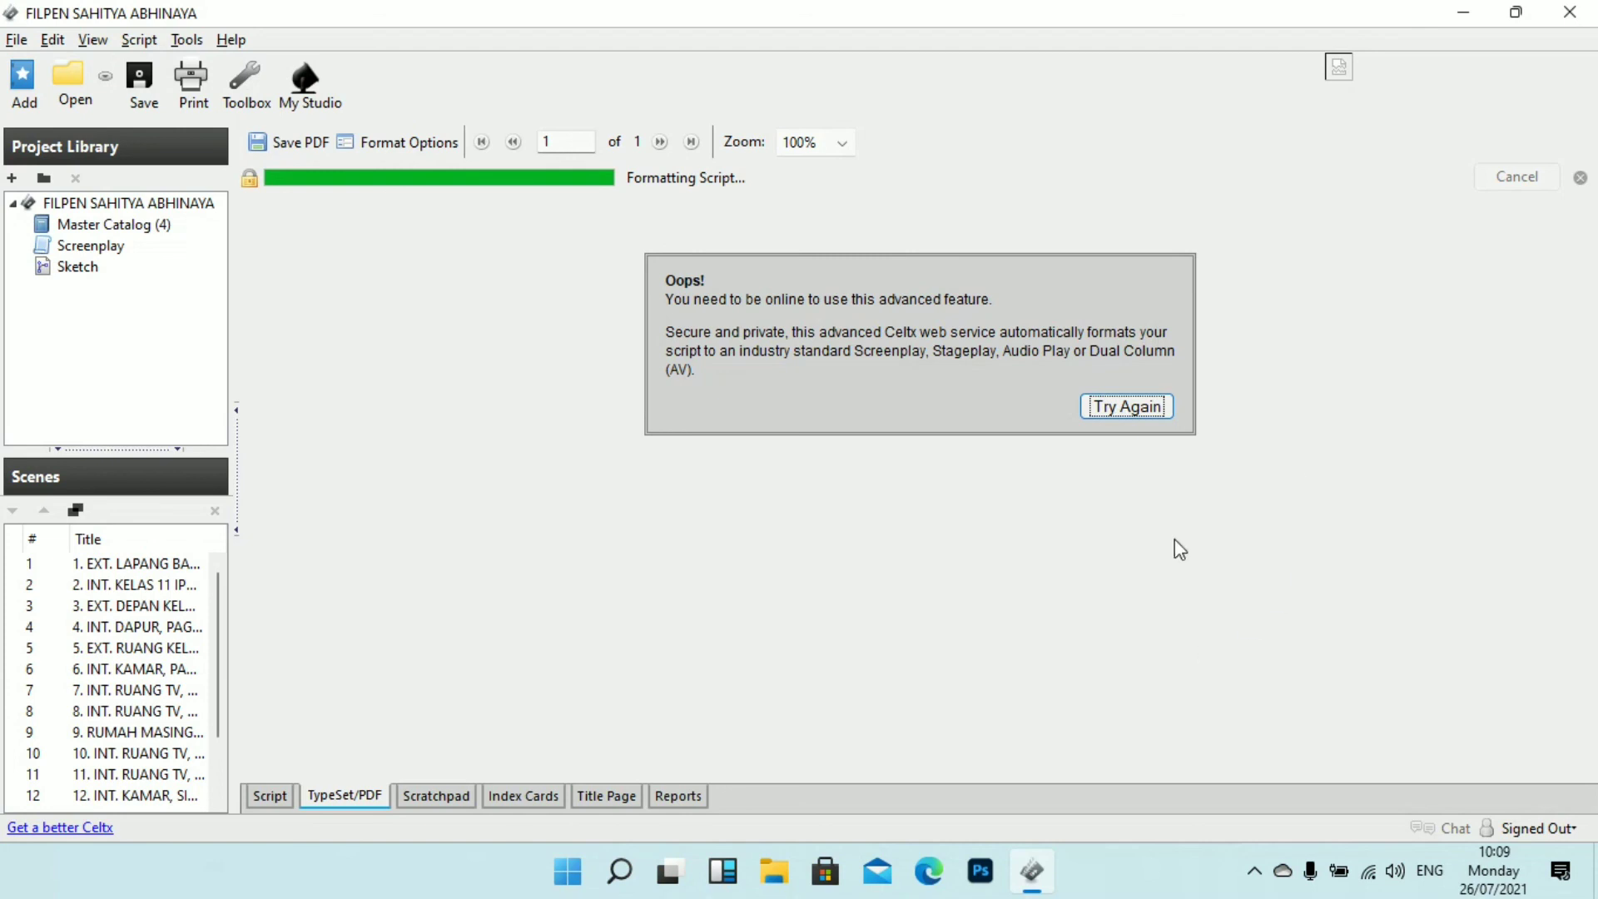
{"action": "left_click", "coordinate": [1151, 414]}
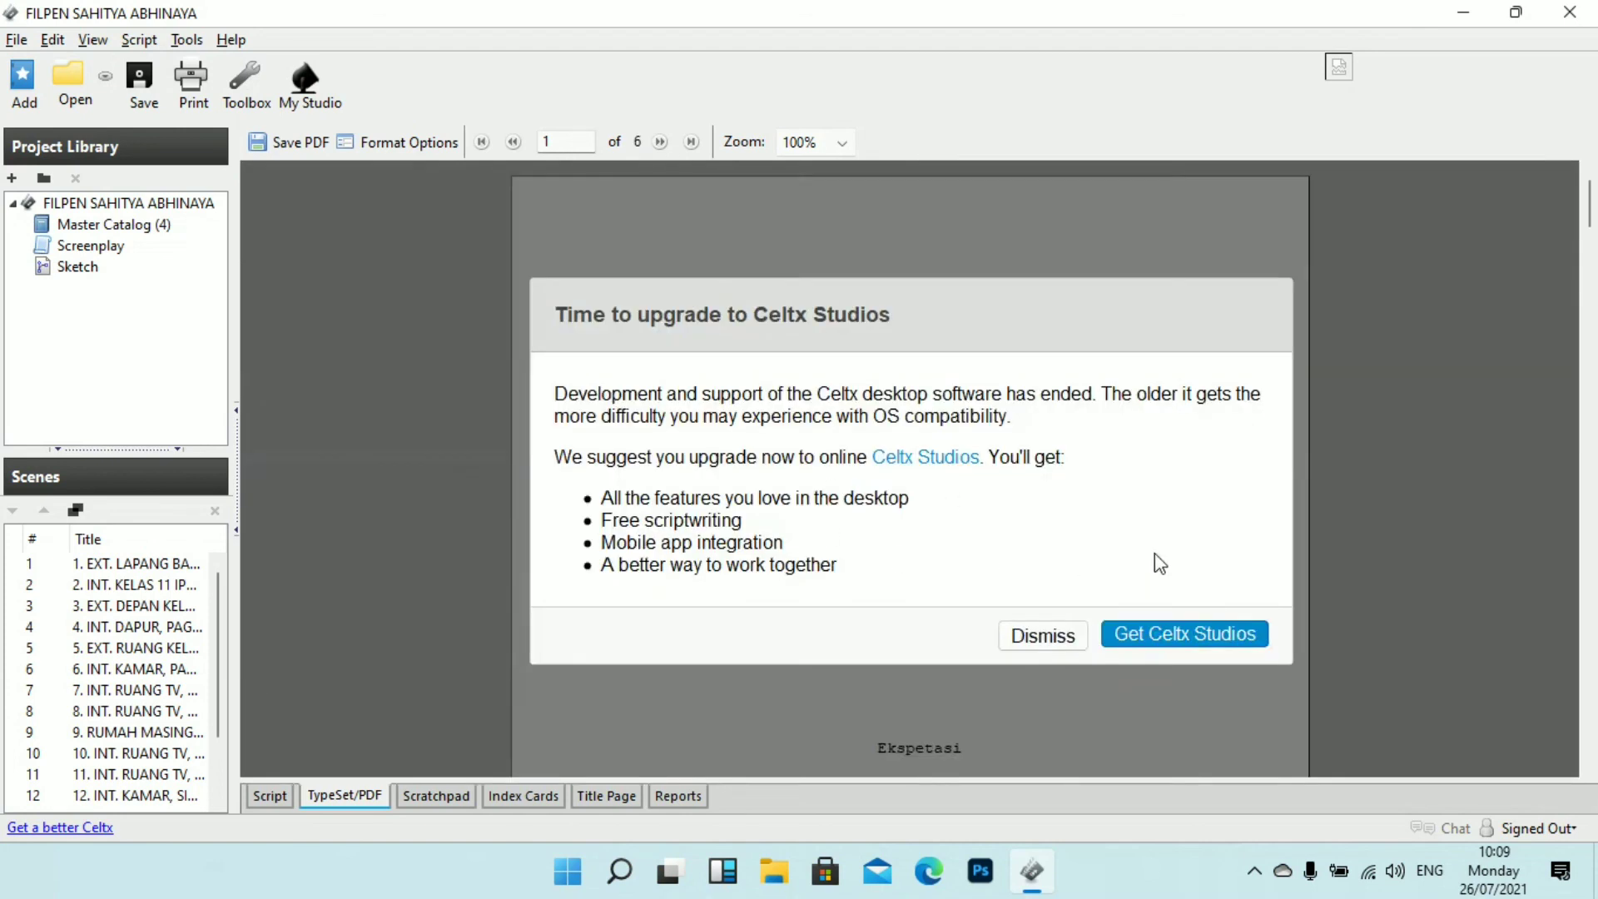
{"action": "left_click", "coordinate": [1044, 634]}
Step: Examine the typeset preview from the title page through the narration and the first two scenes
{"action": "scroll", "coordinate": [1036, 423], "scroll_direction": "down", "scroll_amount": 3}
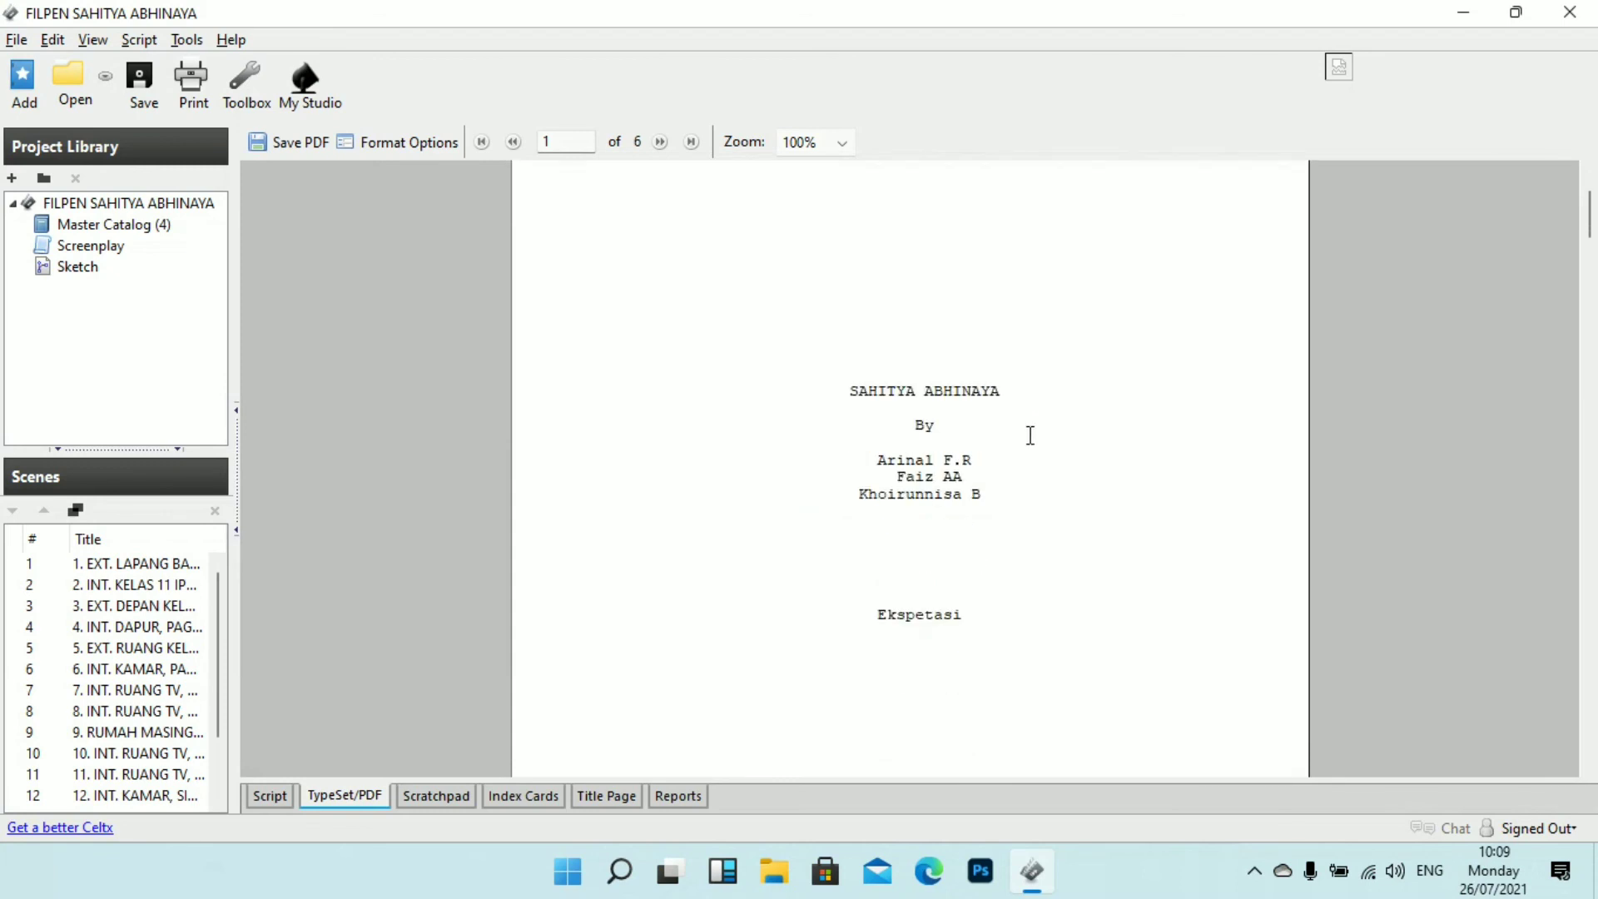
{"action": "scroll", "coordinate": [1030, 434], "scroll_direction": "down", "scroll_amount": 6}
{"action": "scroll", "coordinate": [1028, 446], "scroll_direction": "up", "scroll_amount": 9}
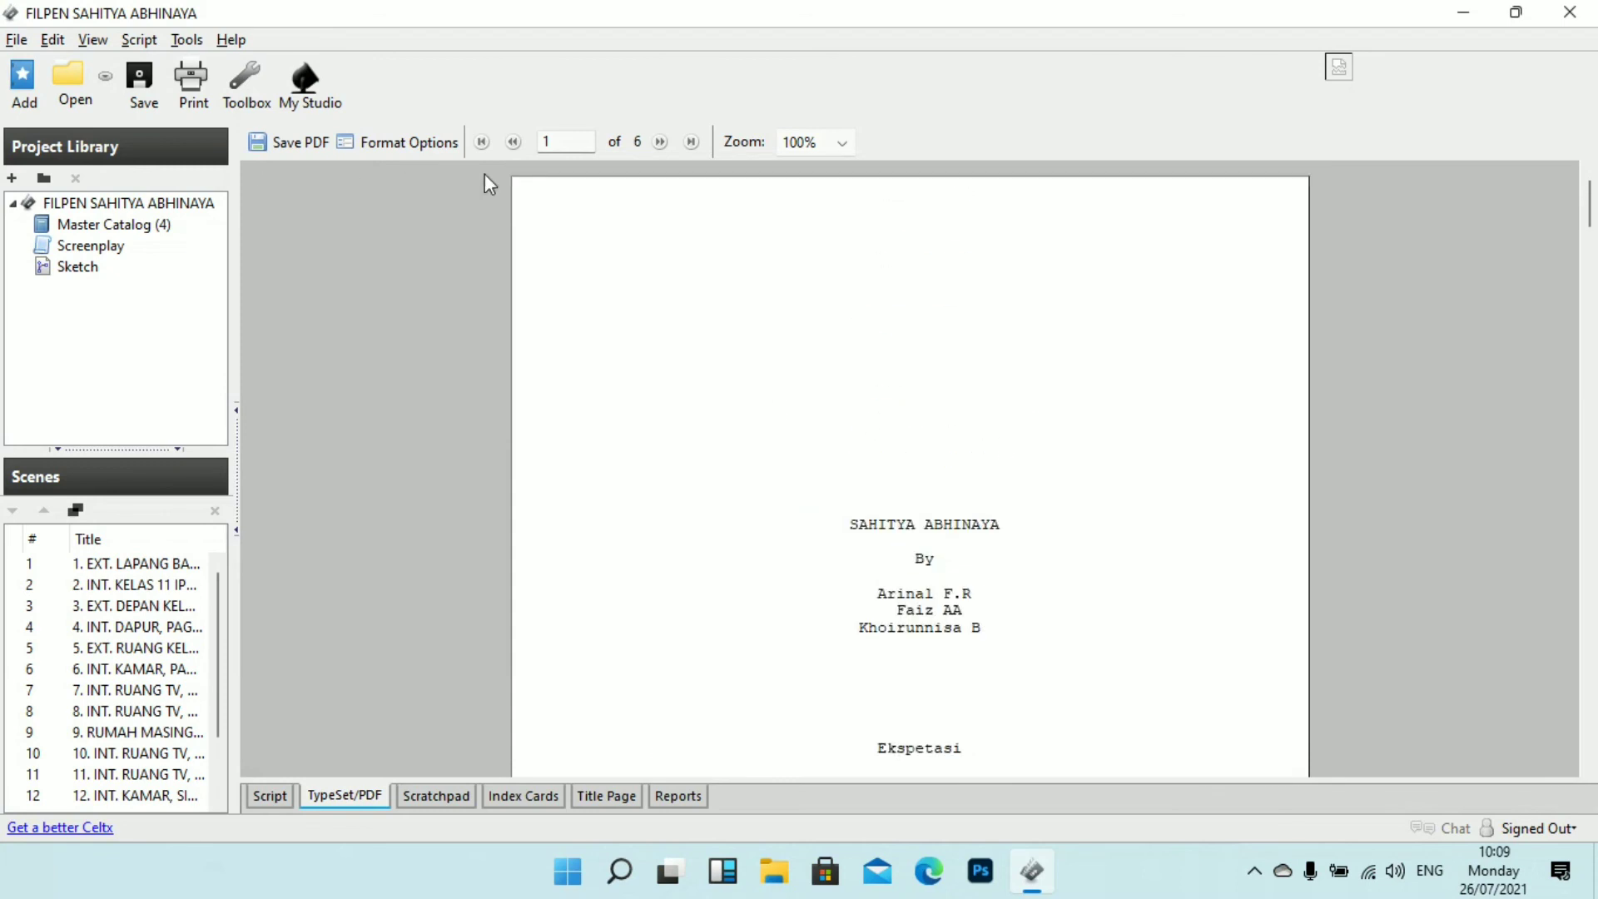
{"action": "scroll", "coordinate": [866, 523], "scroll_direction": "down", "scroll_amount": 14}
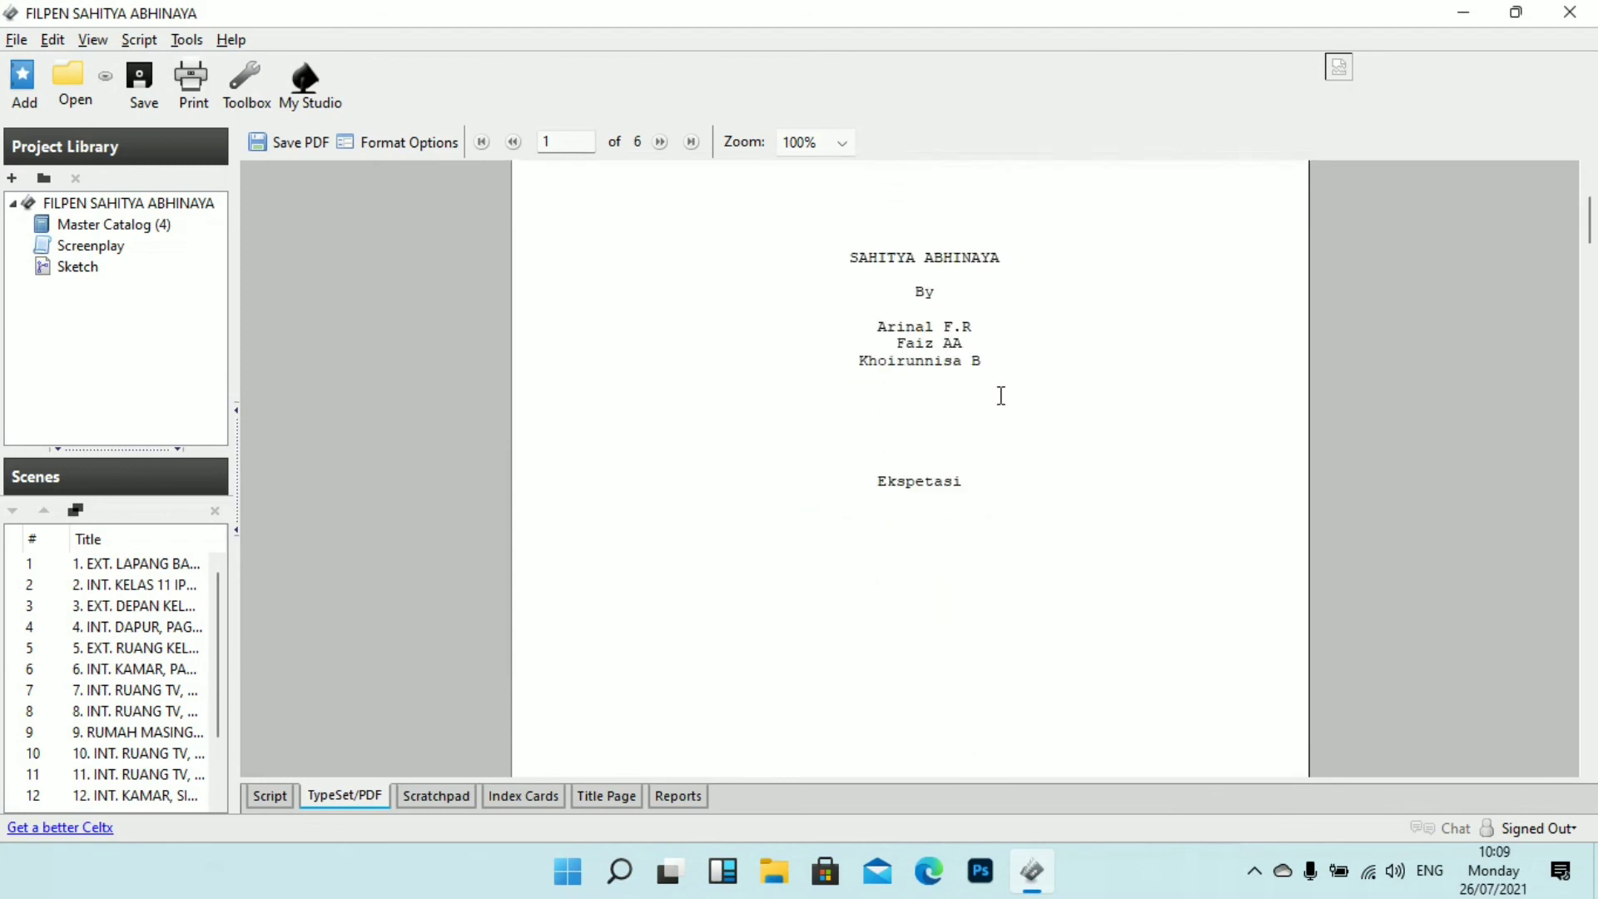
{"action": "scroll", "coordinate": [725, 348], "scroll_direction": "down", "scroll_amount": 12}
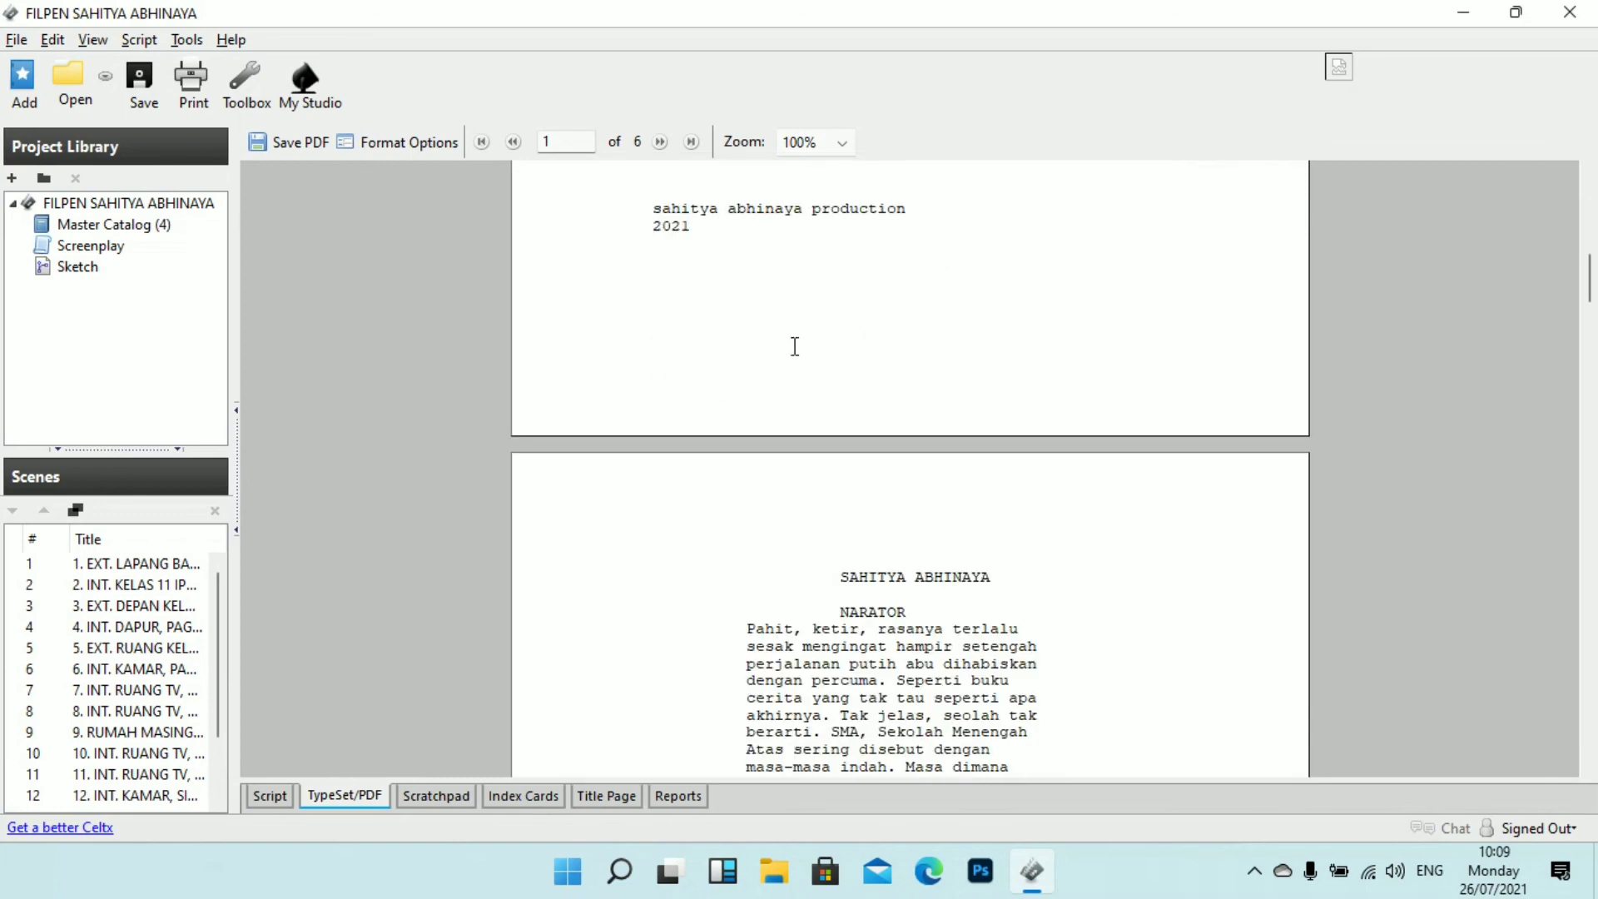
{"action": "scroll", "coordinate": [795, 345], "scroll_direction": "down", "scroll_amount": 5}
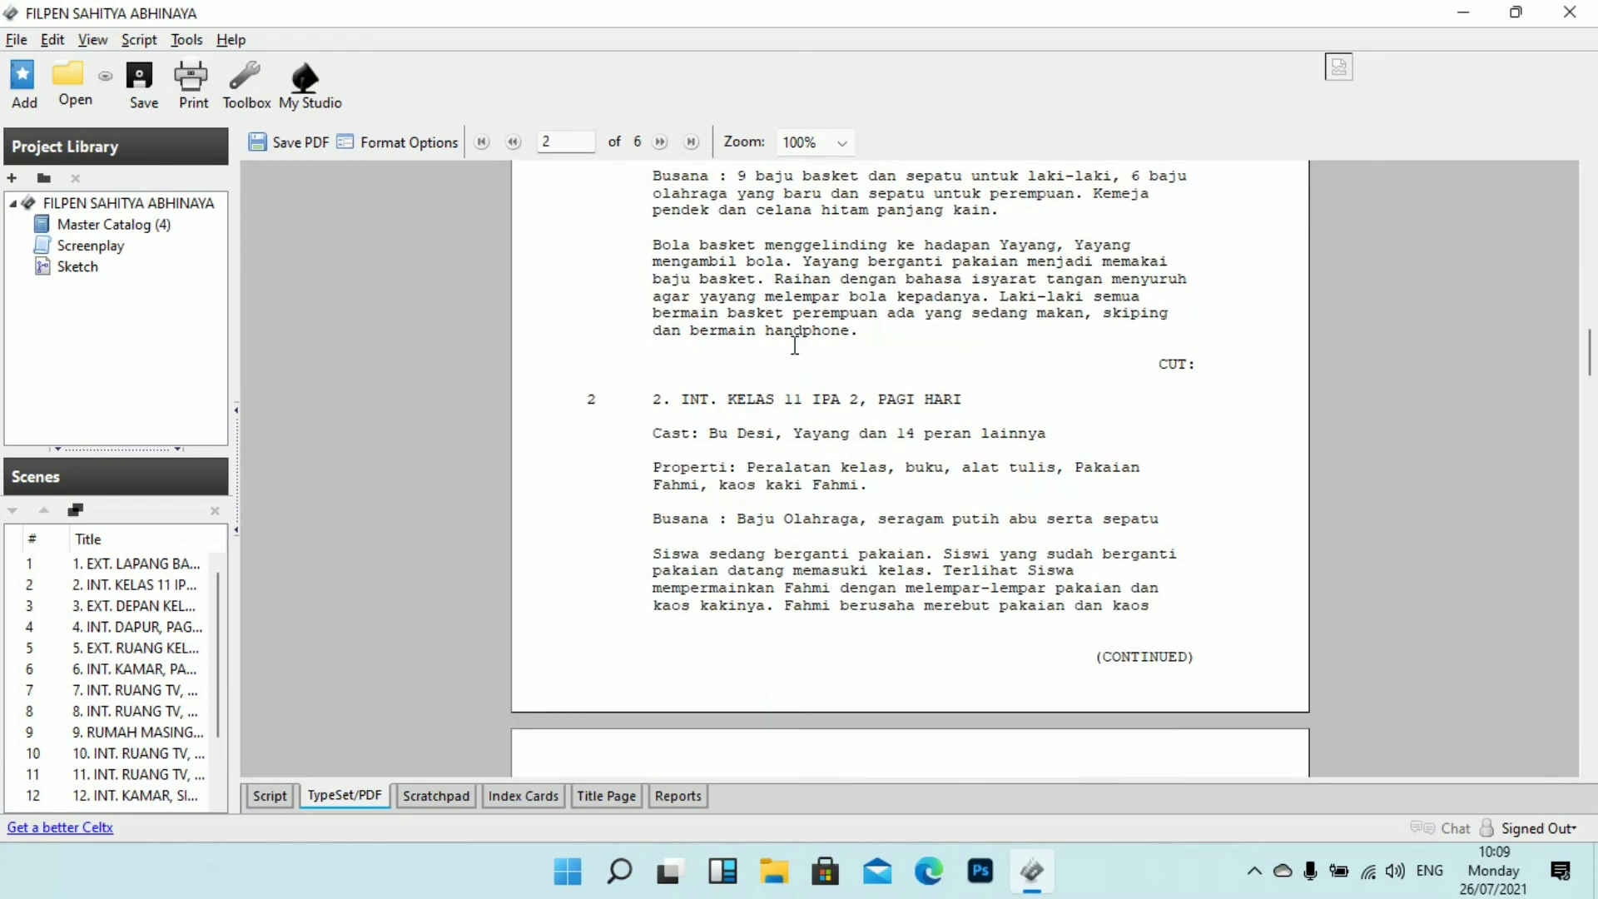
Step: Review the Mores and Continueds format options and accept them without changes
{"action": "left_click", "coordinate": [400, 146]}
{"action": "left_click", "coordinate": [688, 291]}
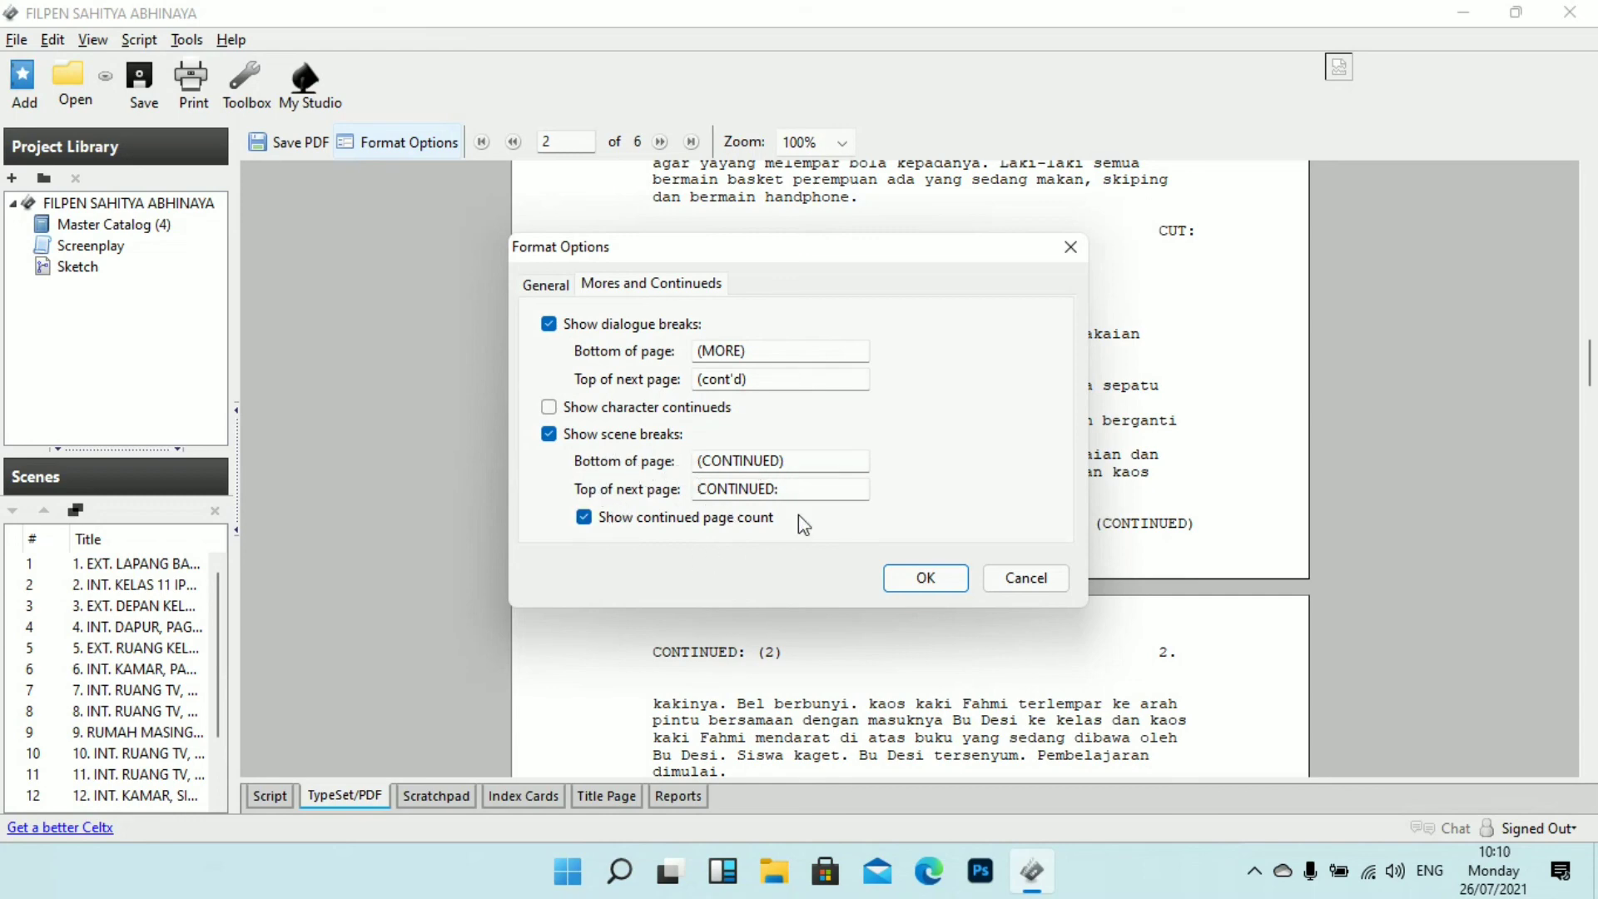
{"action": "left_click", "coordinate": [925, 582]}
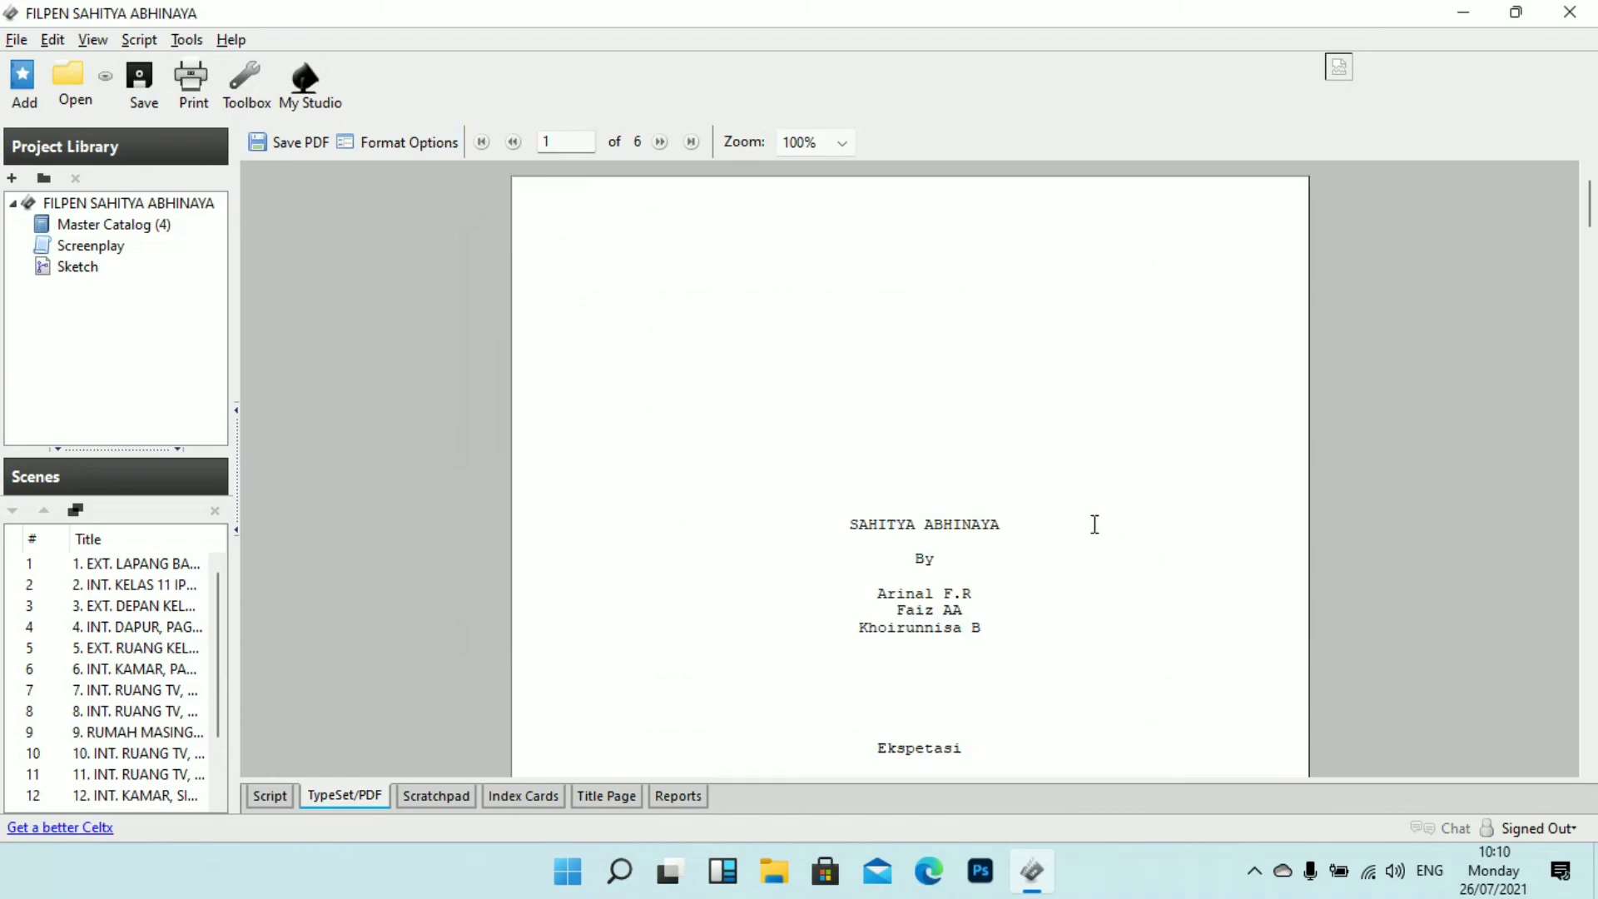
Step: Check the CONTINUED markers where scene 2 crosses pages and look over the following scenes in the typeset preview
{"action": "scroll", "coordinate": [1095, 525], "scroll_direction": "down", "scroll_amount": 20}
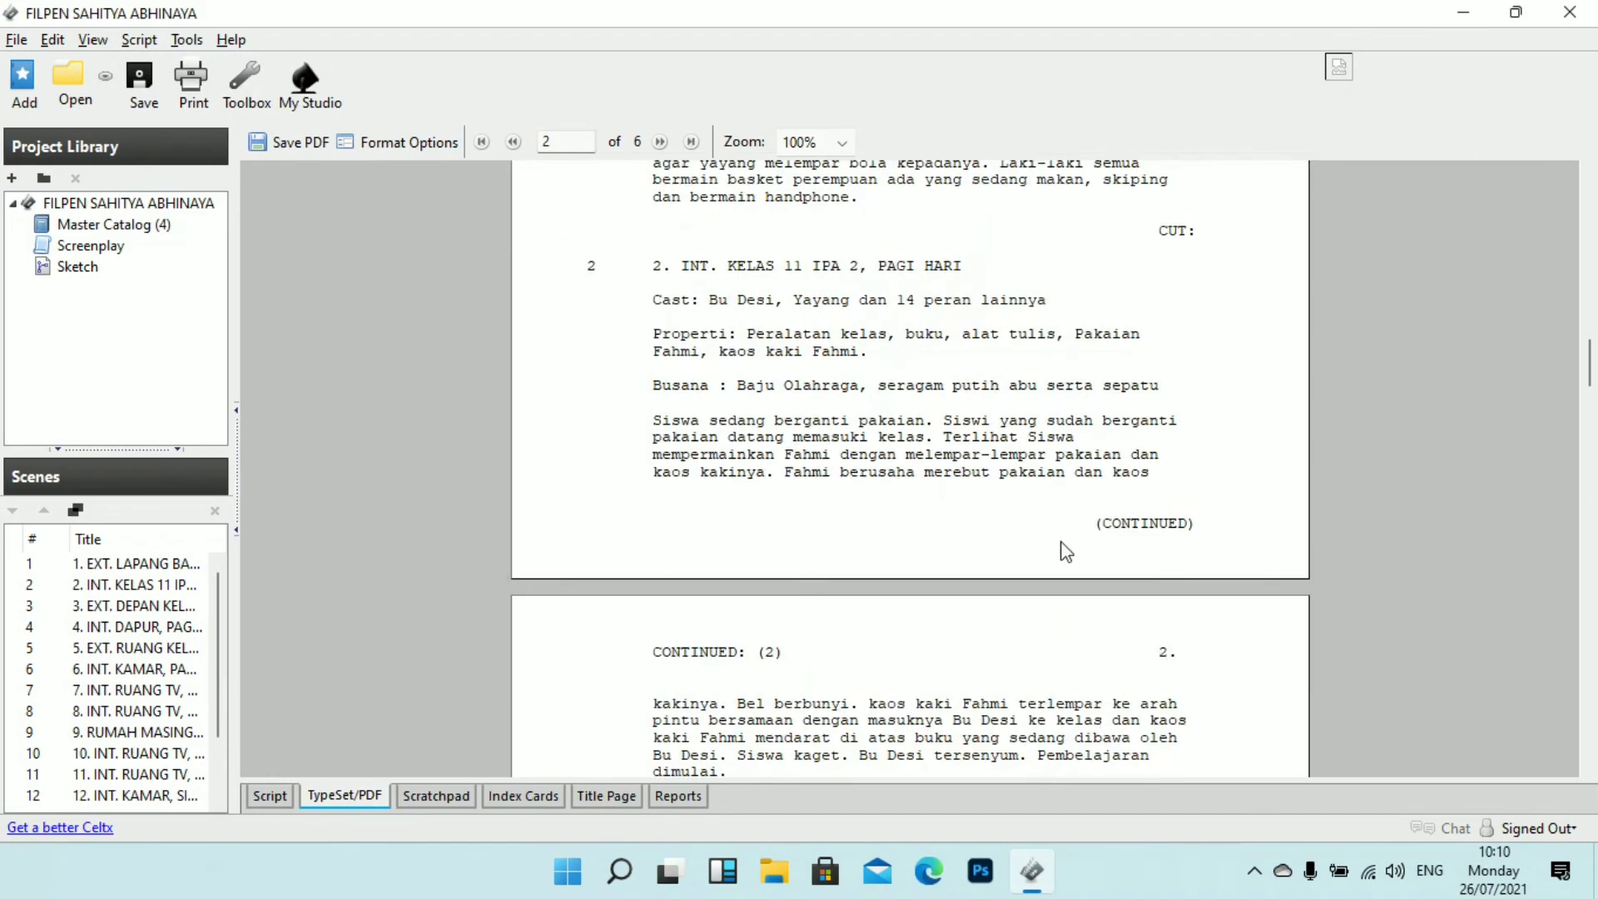
{"action": "scroll", "coordinate": [1105, 542], "scroll_direction": "down", "scroll_amount": 3}
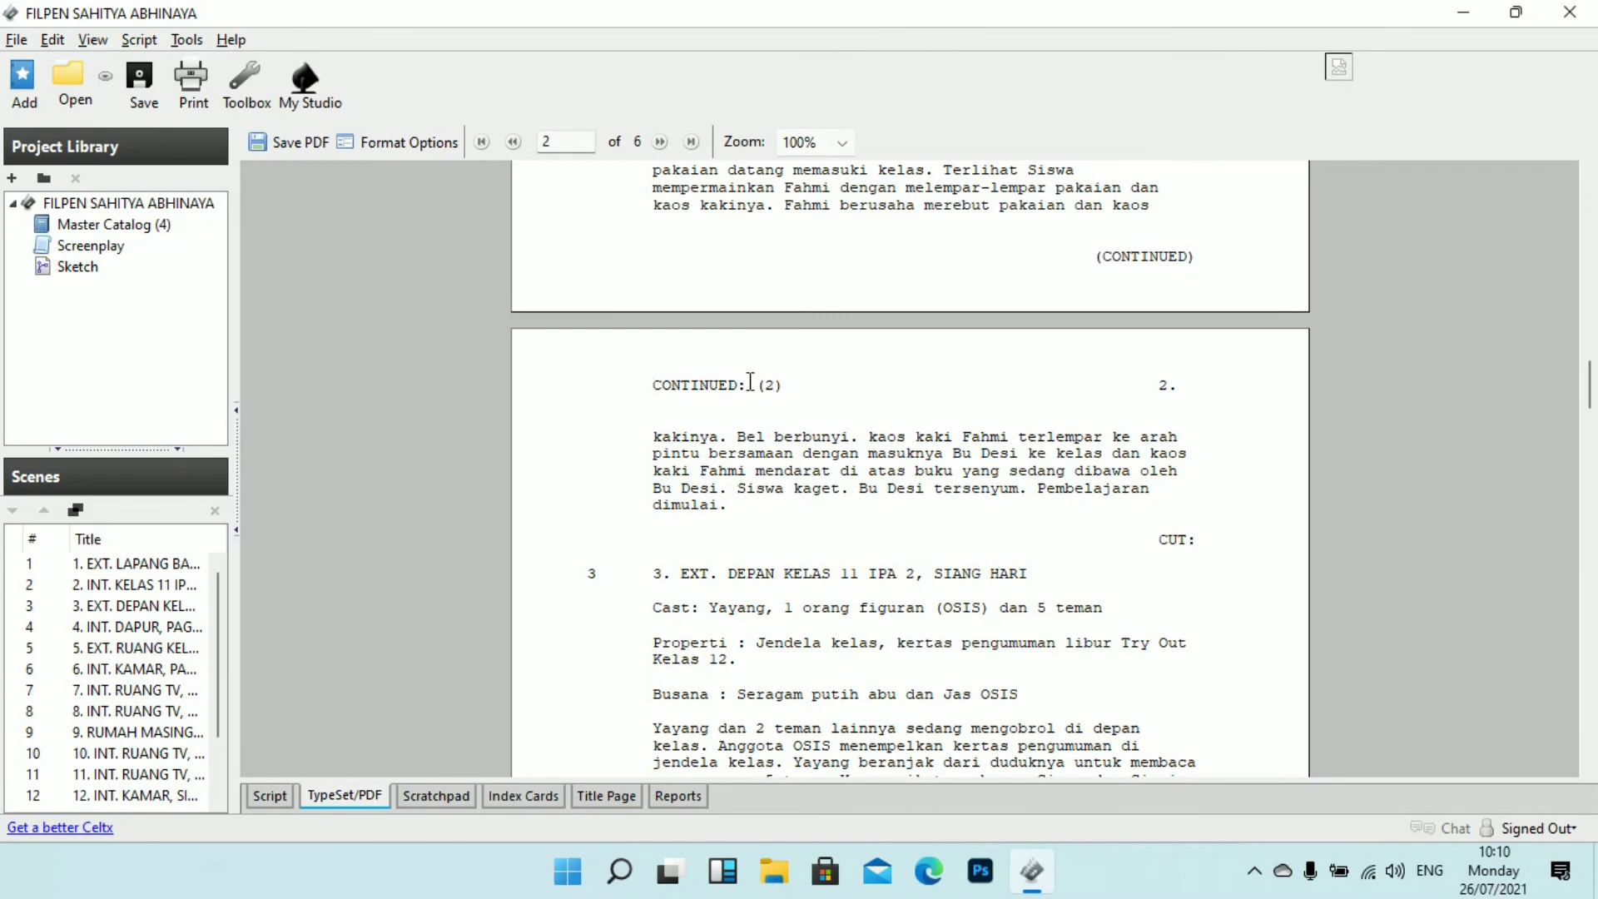
{"action": "scroll", "coordinate": [753, 387], "scroll_direction": "up", "scroll_amount": 1}
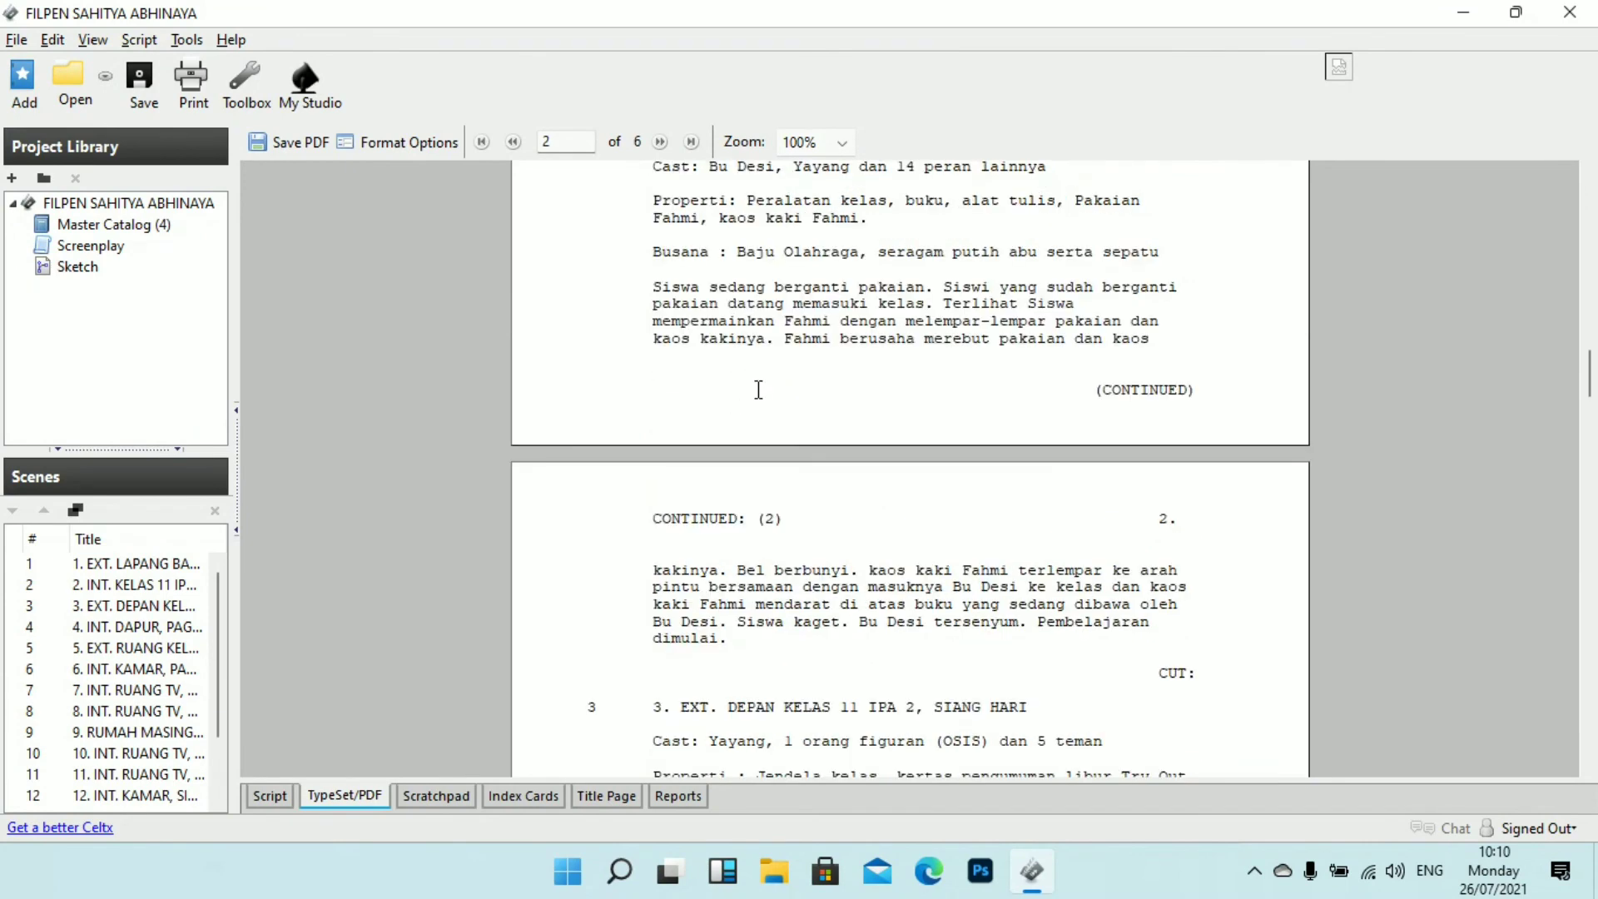
{"action": "scroll", "coordinate": [755, 389], "scroll_direction": "down", "scroll_amount": 4}
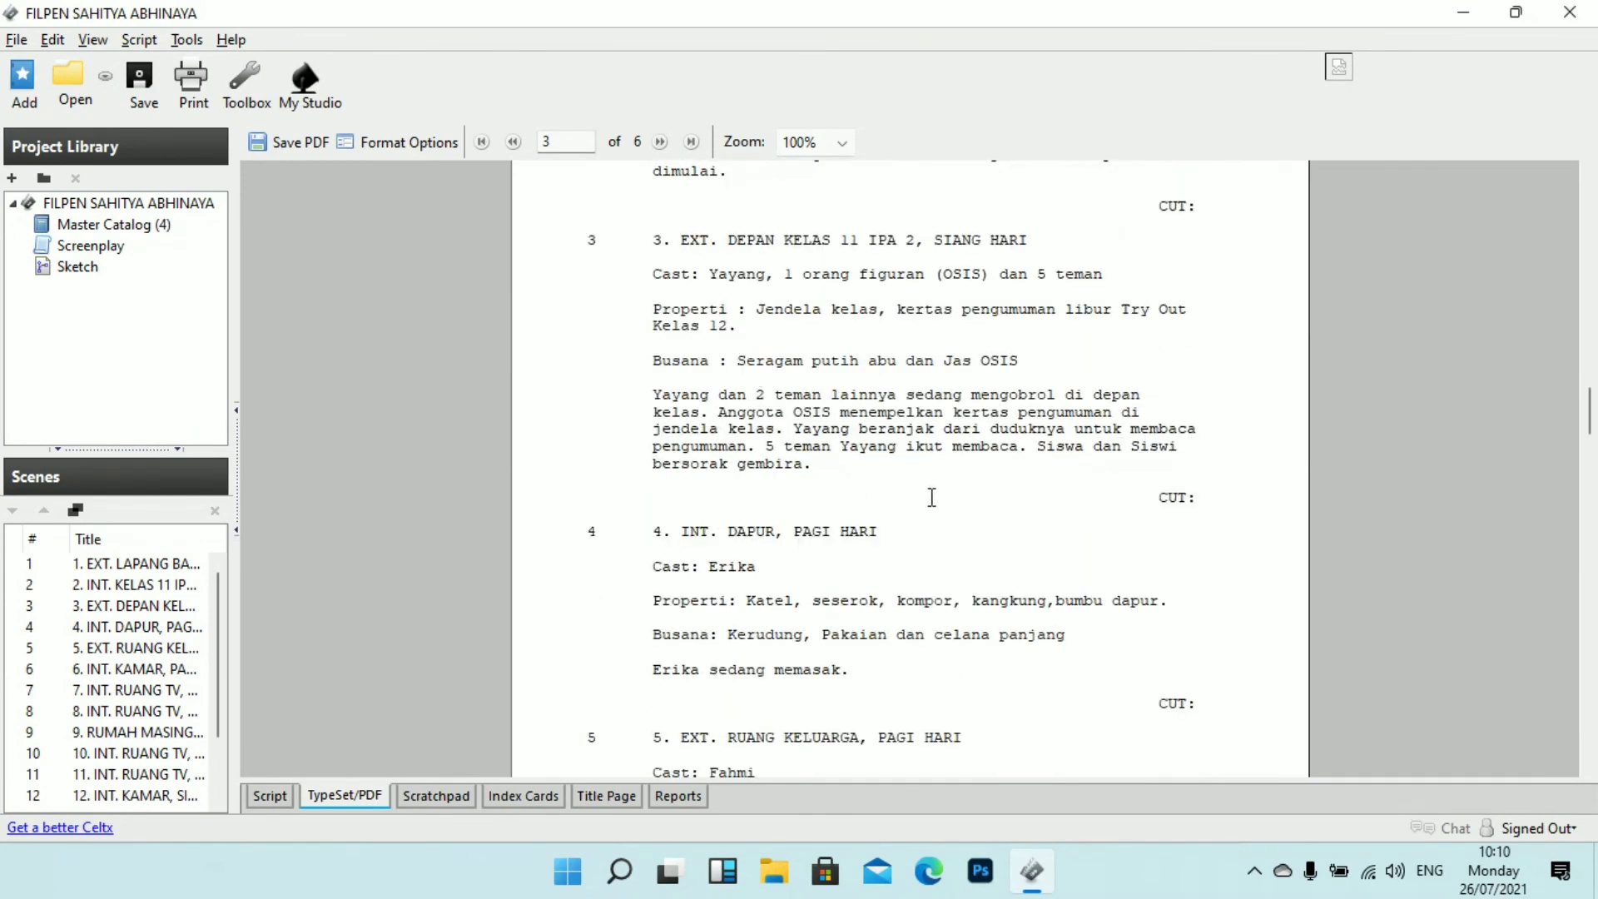
{"action": "scroll", "coordinate": [957, 504], "scroll_direction": "down", "scroll_amount": 8}
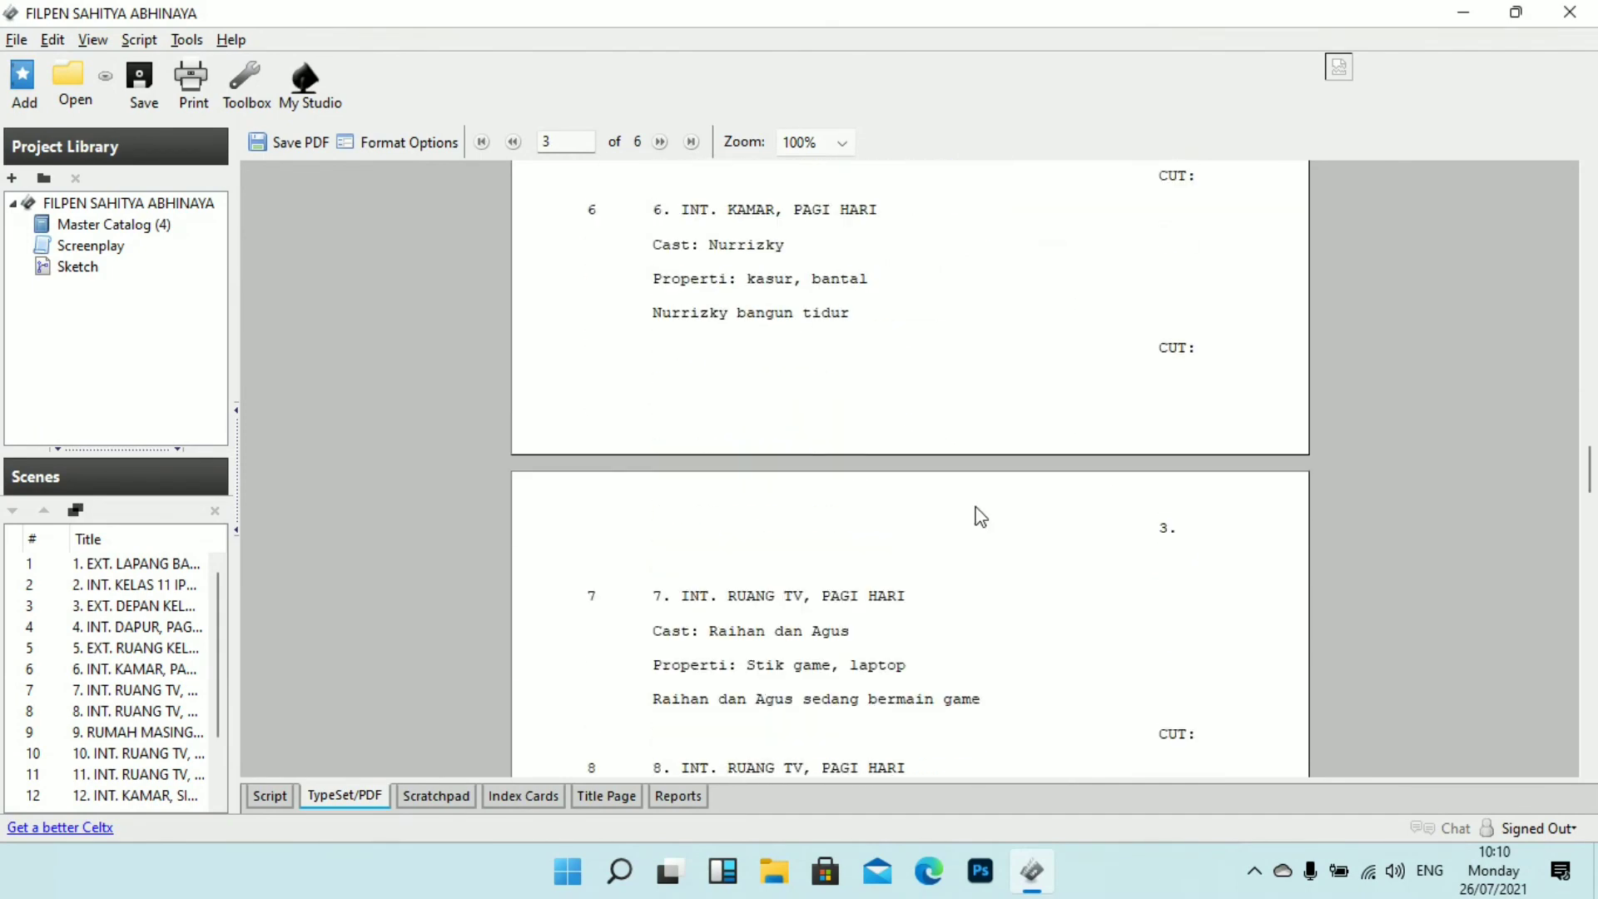
Step: Look through the typeset preview from scene 7 to scene 14, including the page breaks, and return to the title page
{"action": "scroll", "coordinate": [980, 516], "scroll_direction": "down", "scroll_amount": 11}
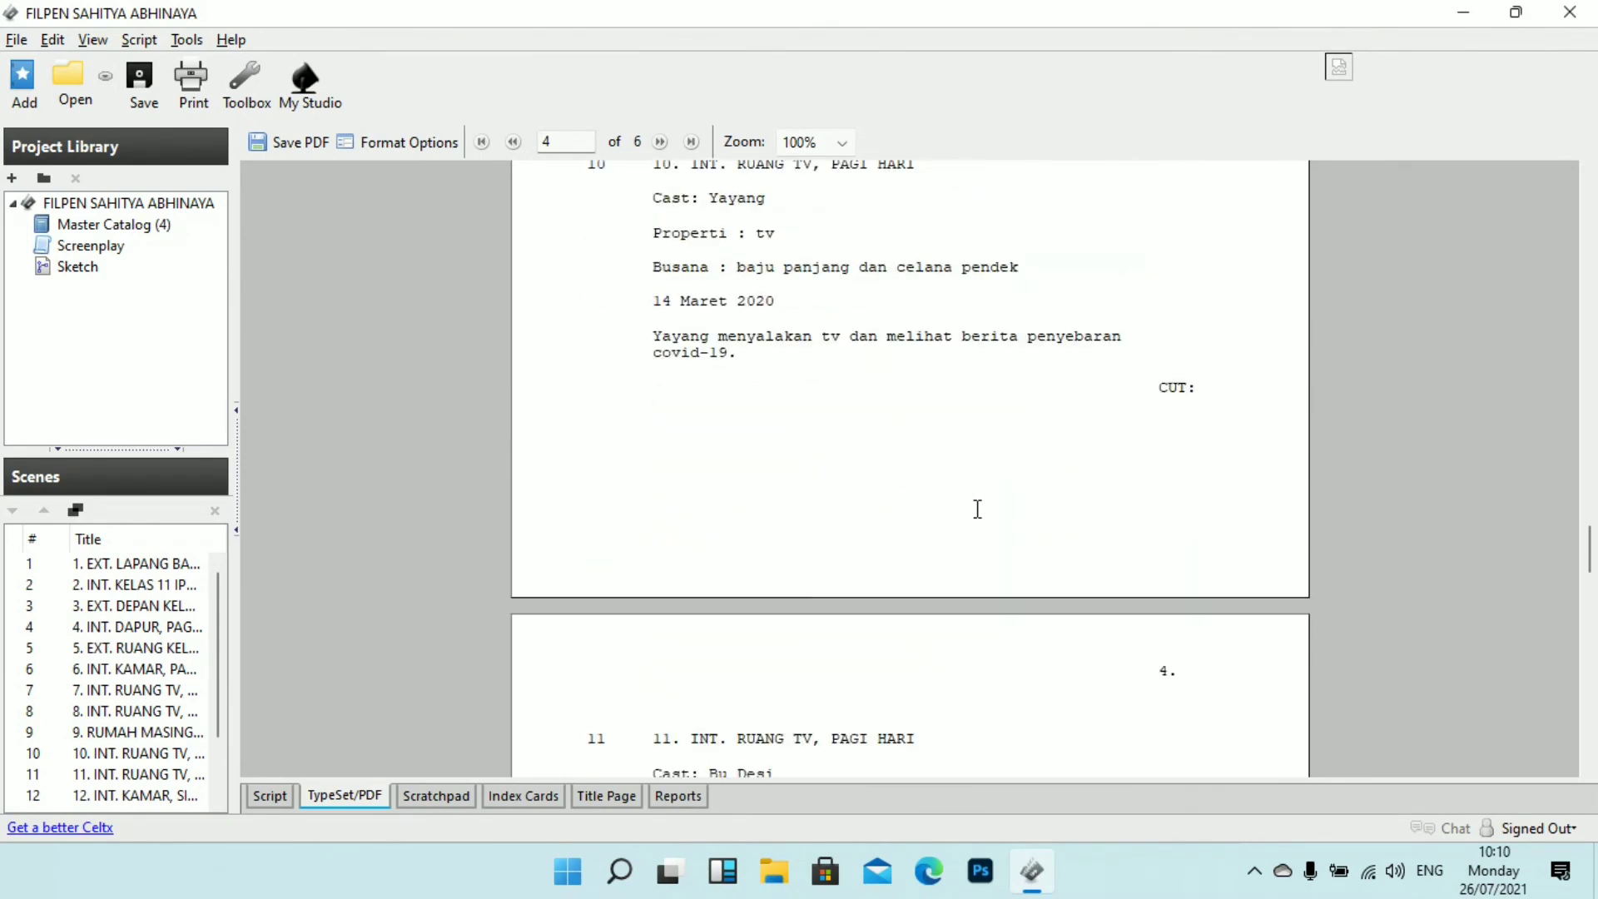
{"action": "scroll", "coordinate": [977, 512], "scroll_direction": "down", "scroll_amount": 11}
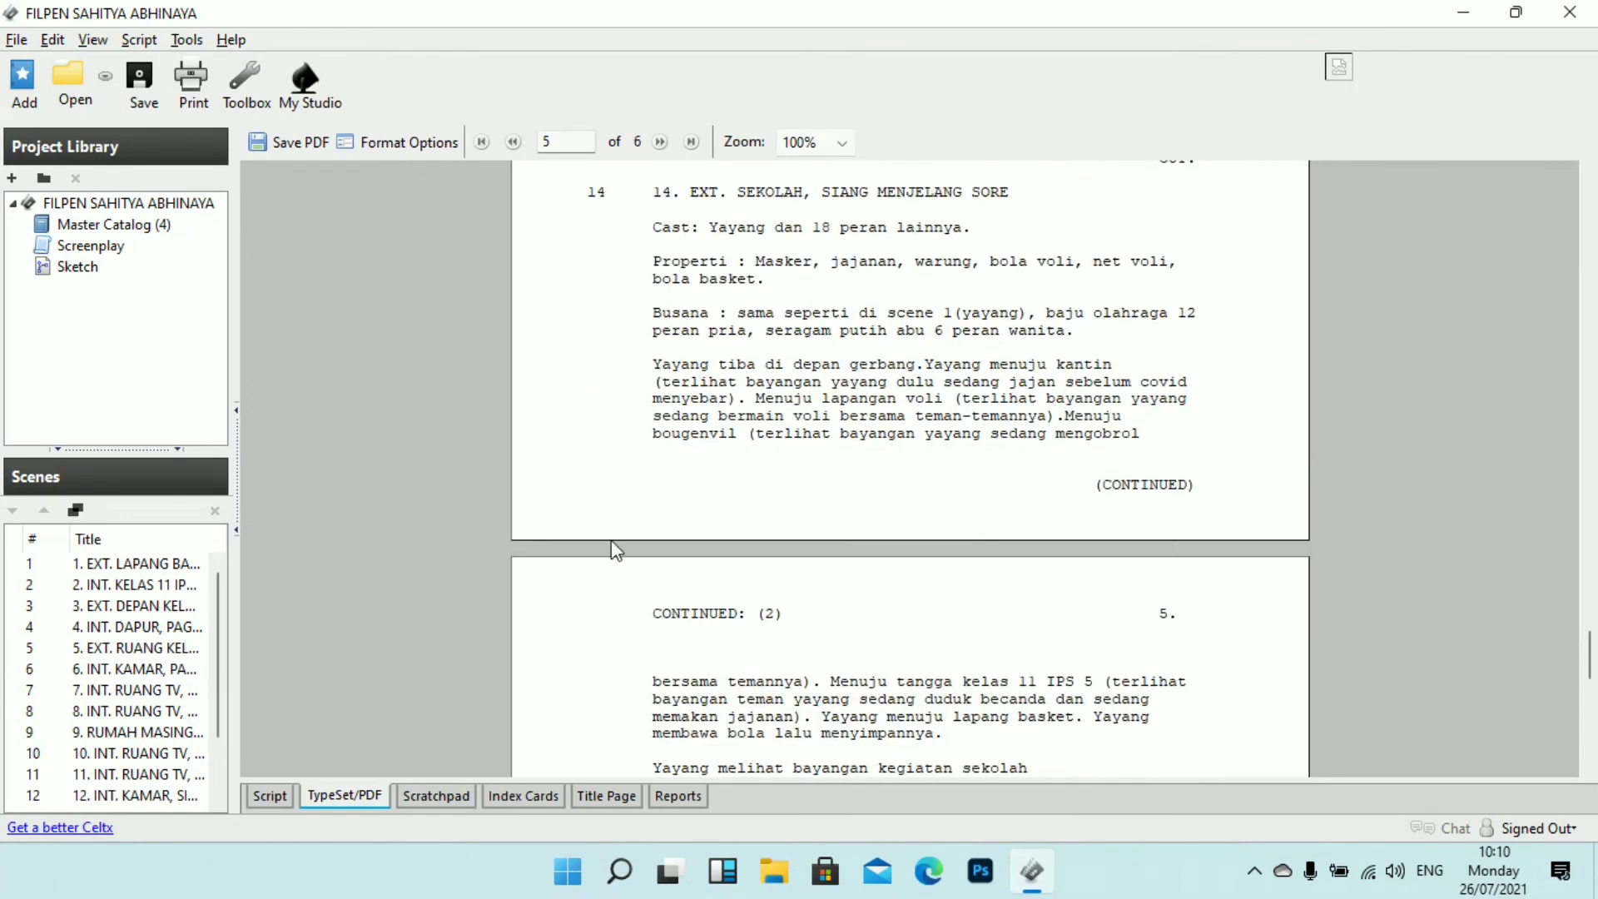
{"action": "scroll", "coordinate": [677, 593], "scroll_direction": "up", "scroll_amount": 1}
{"action": "scroll", "coordinate": [716, 436], "scroll_direction": "up", "scroll_amount": 20}
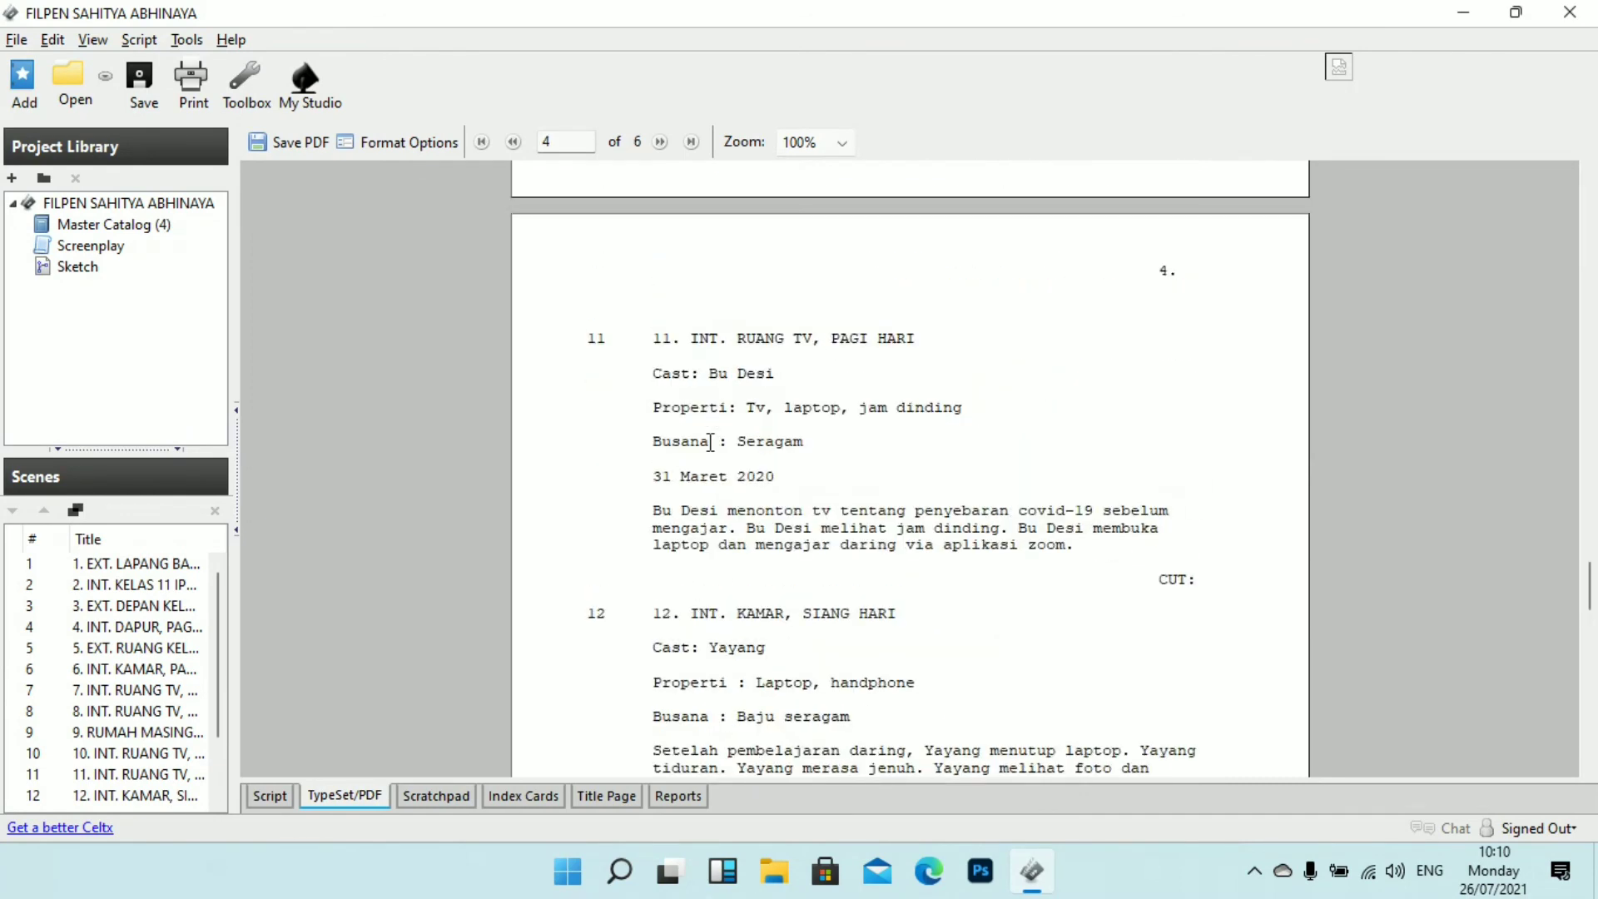
{"action": "scroll", "coordinate": [685, 457], "scroll_direction": "up", "scroll_amount": 20}
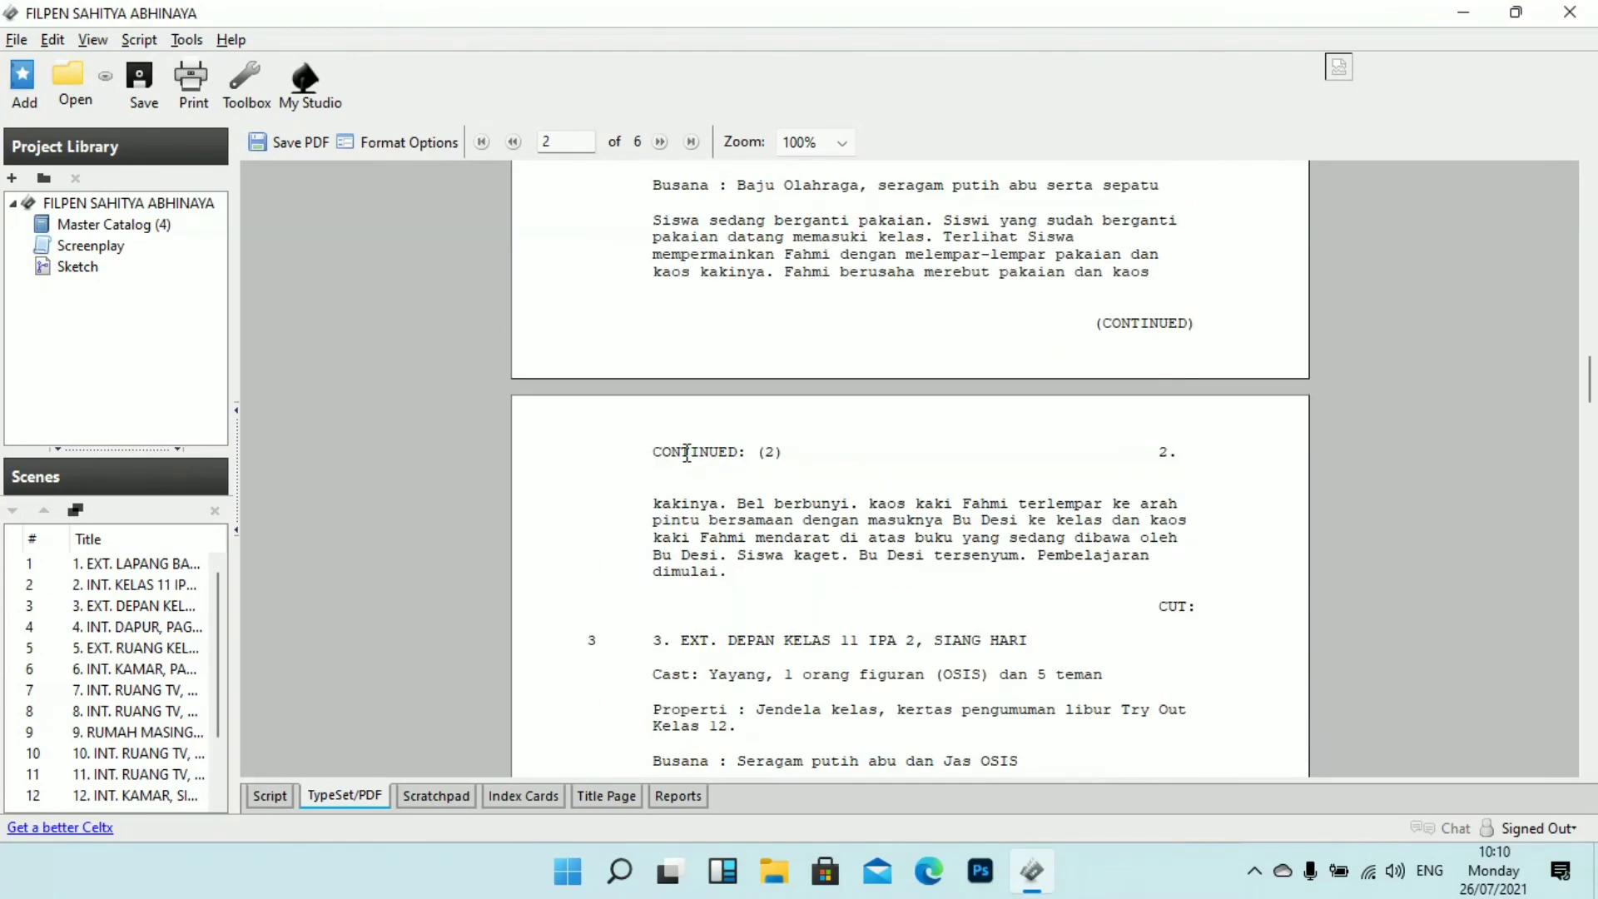
{"action": "scroll", "coordinate": [673, 405], "scroll_direction": "up", "scroll_amount": 4}
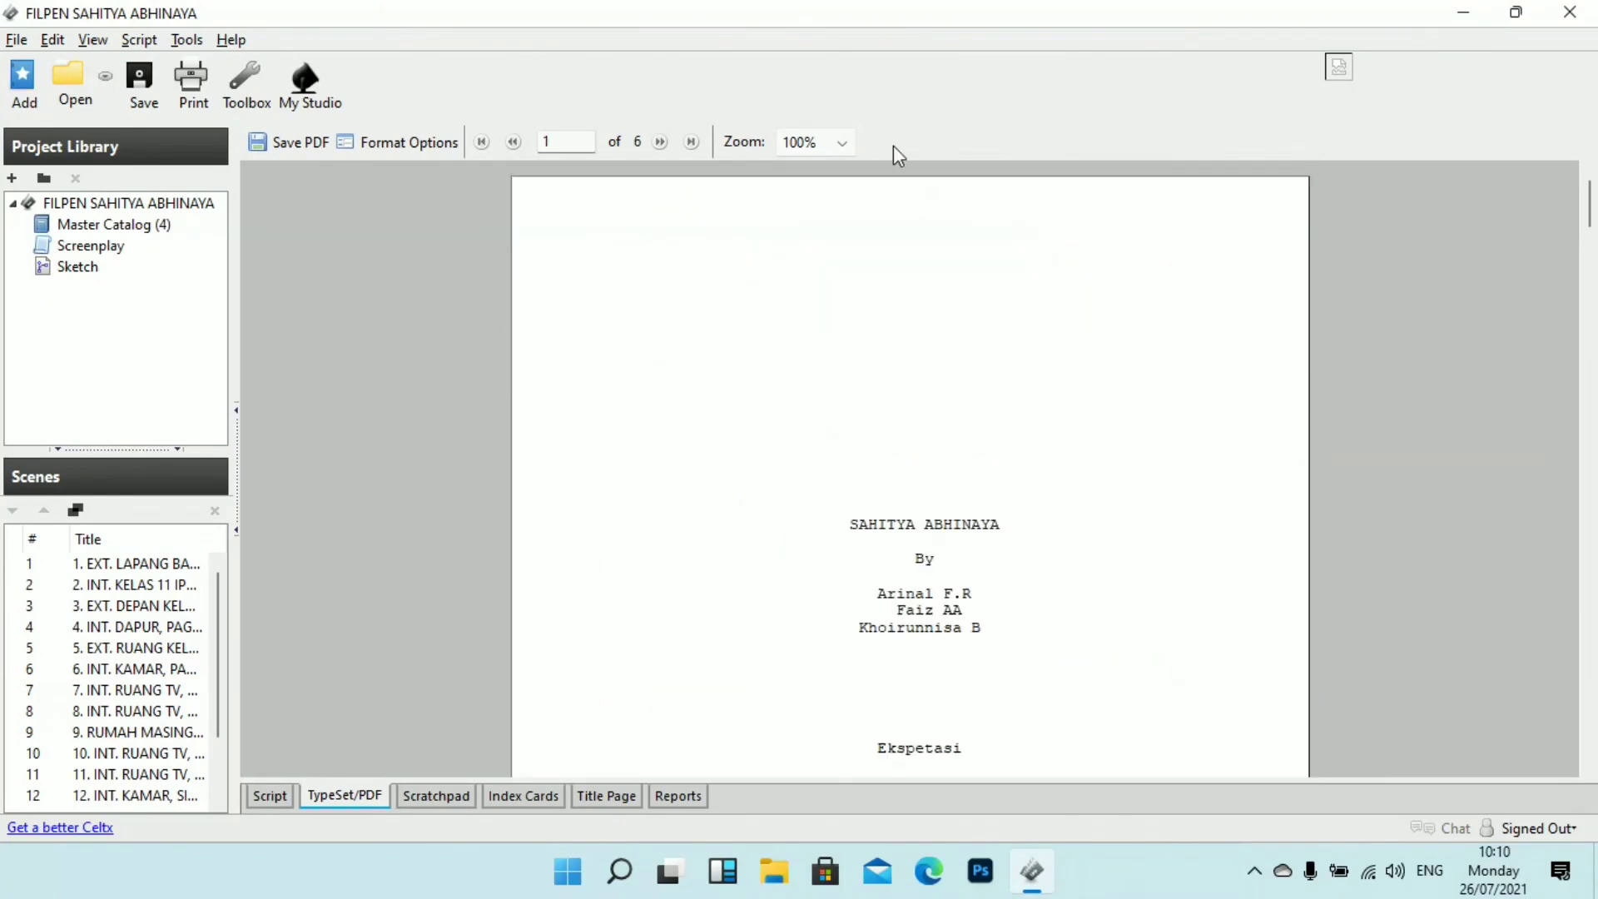
Step: Close the Sahitya Abhinaya project and exit Celtx without saving the changes
{"action": "left_click", "coordinate": [1570, 12]}
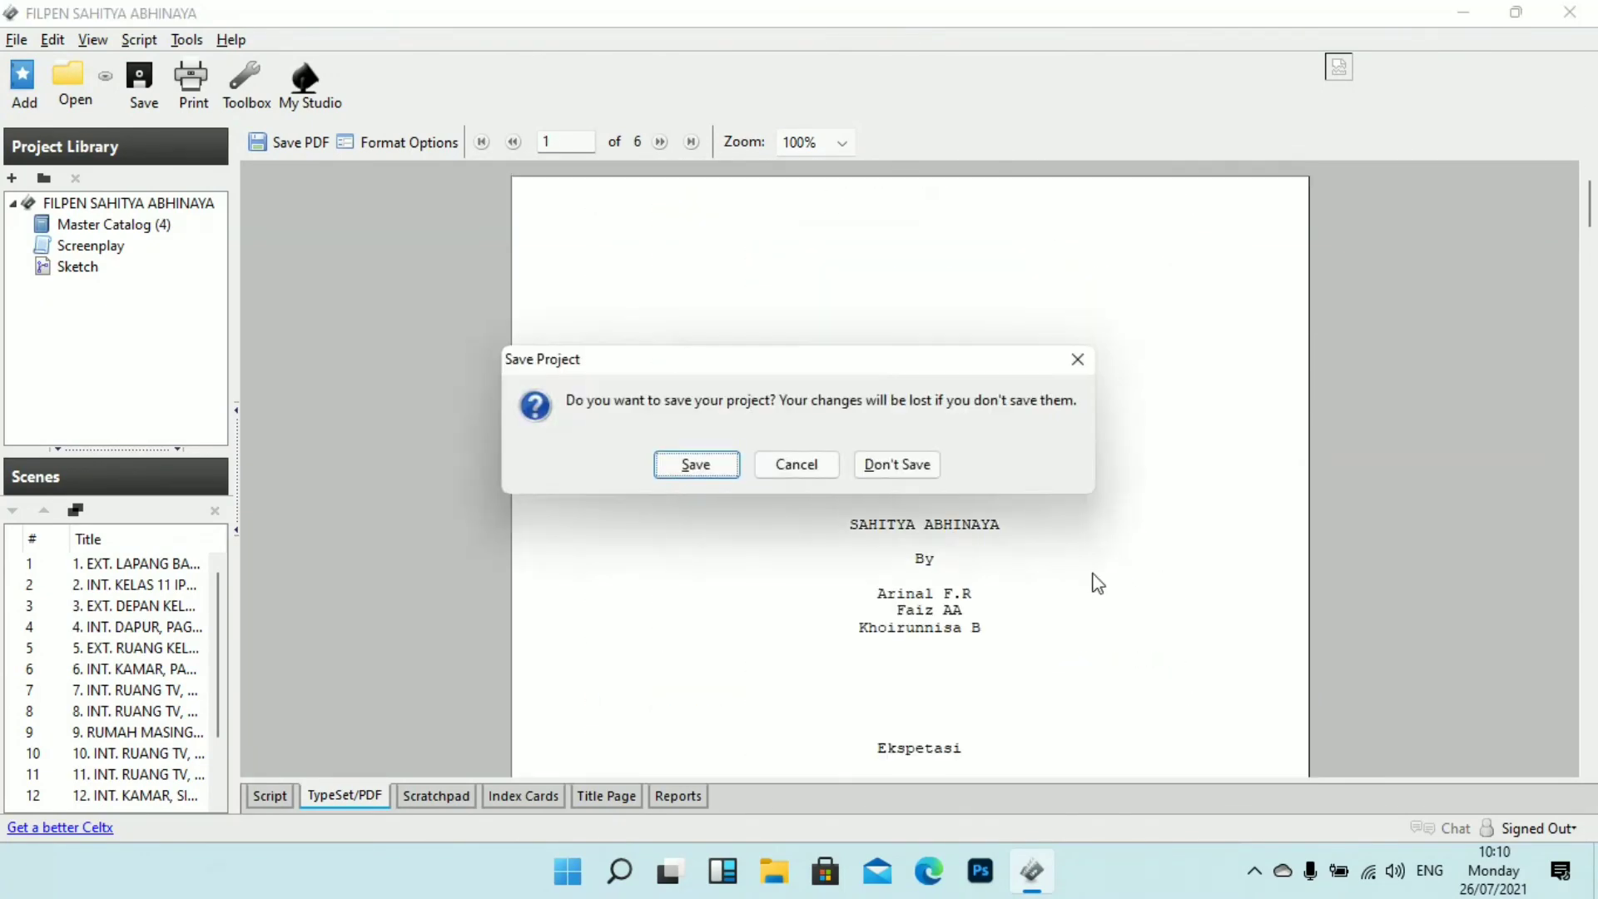
{"action": "left_click", "coordinate": [880, 466]}
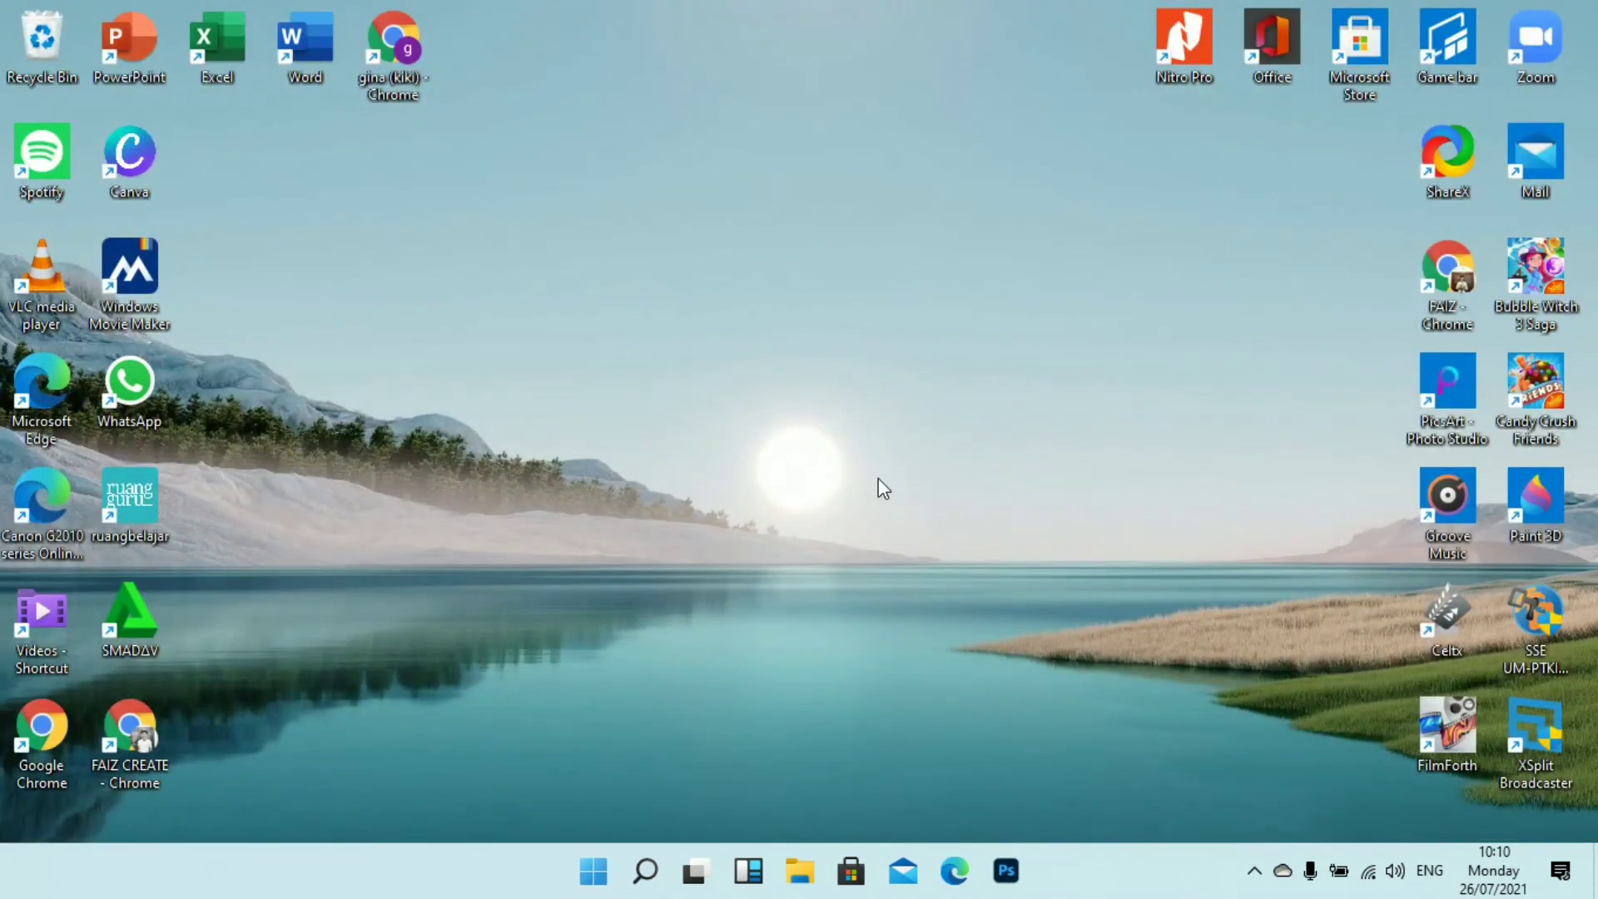